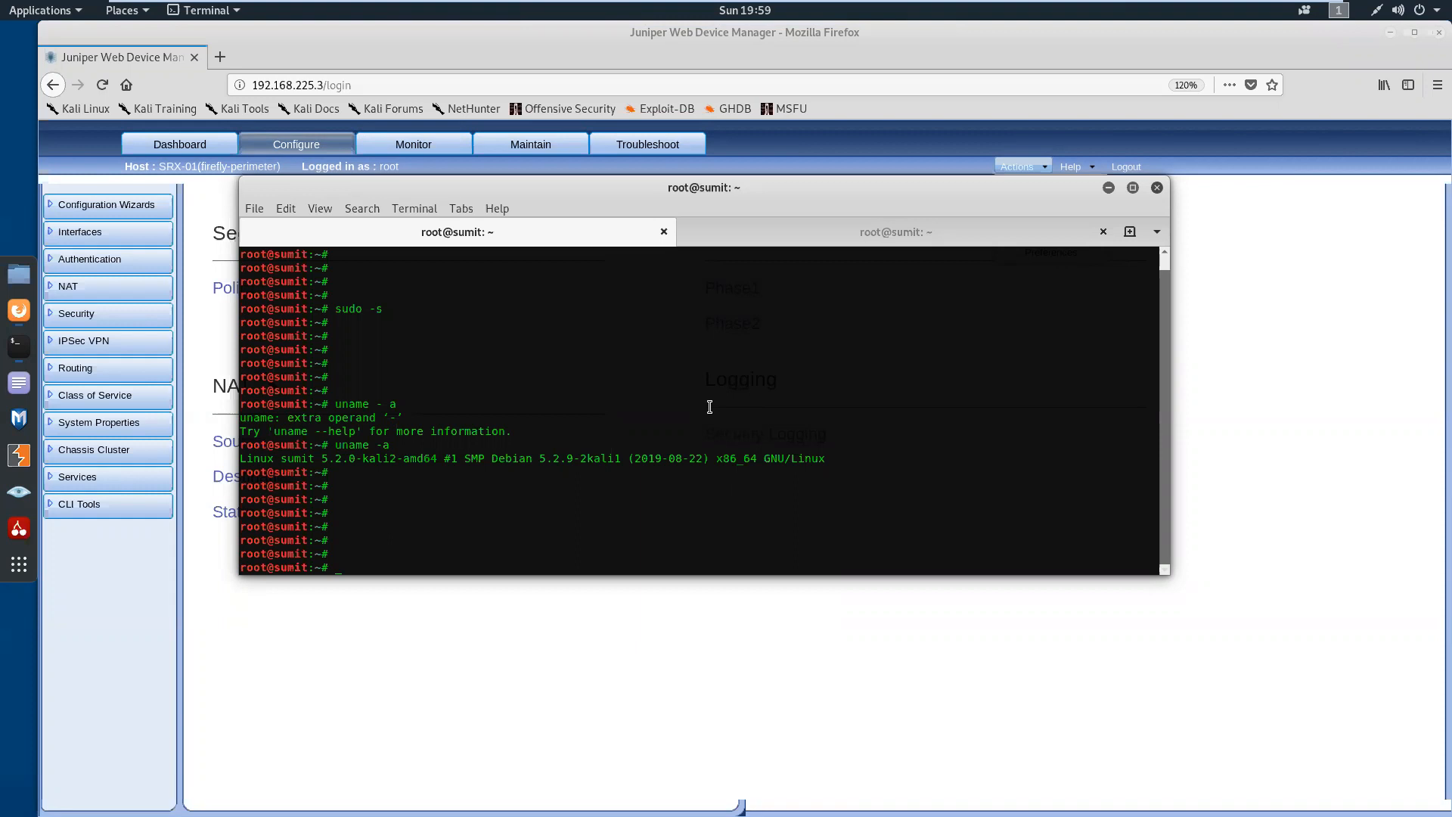
pyautogui.press('Return')
pyautogui.press('Return')
pyautogui.press('Return')
pyautogui.press('Return')
pyautogui.press('Return')
pyautogui.press('Return')
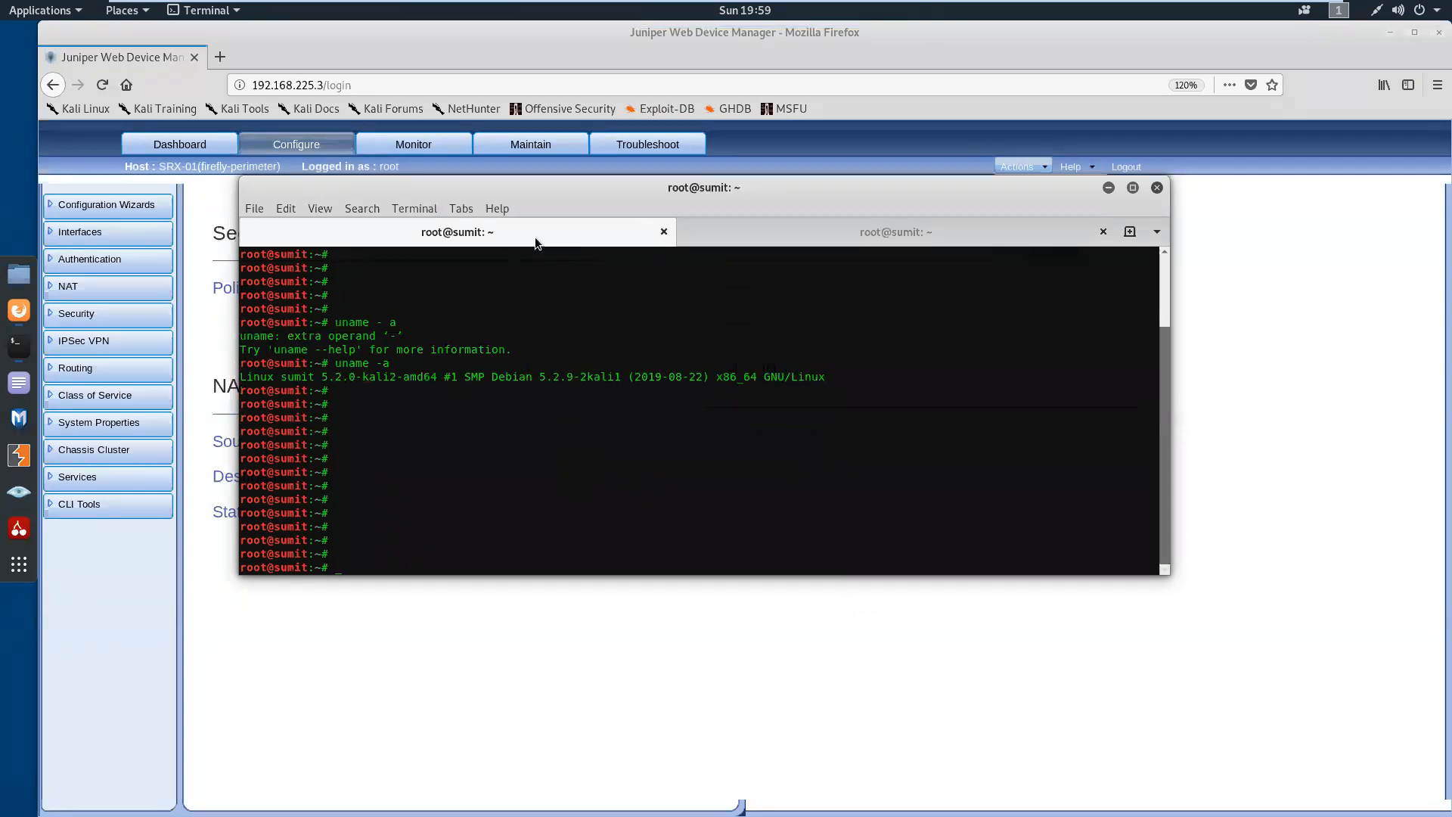
pyautogui.press('Return')
pyautogui.press('Return')
pyautogui.press('Return')
# Show the Linux kernel and system information with uname -a
pyautogui.write('uname')
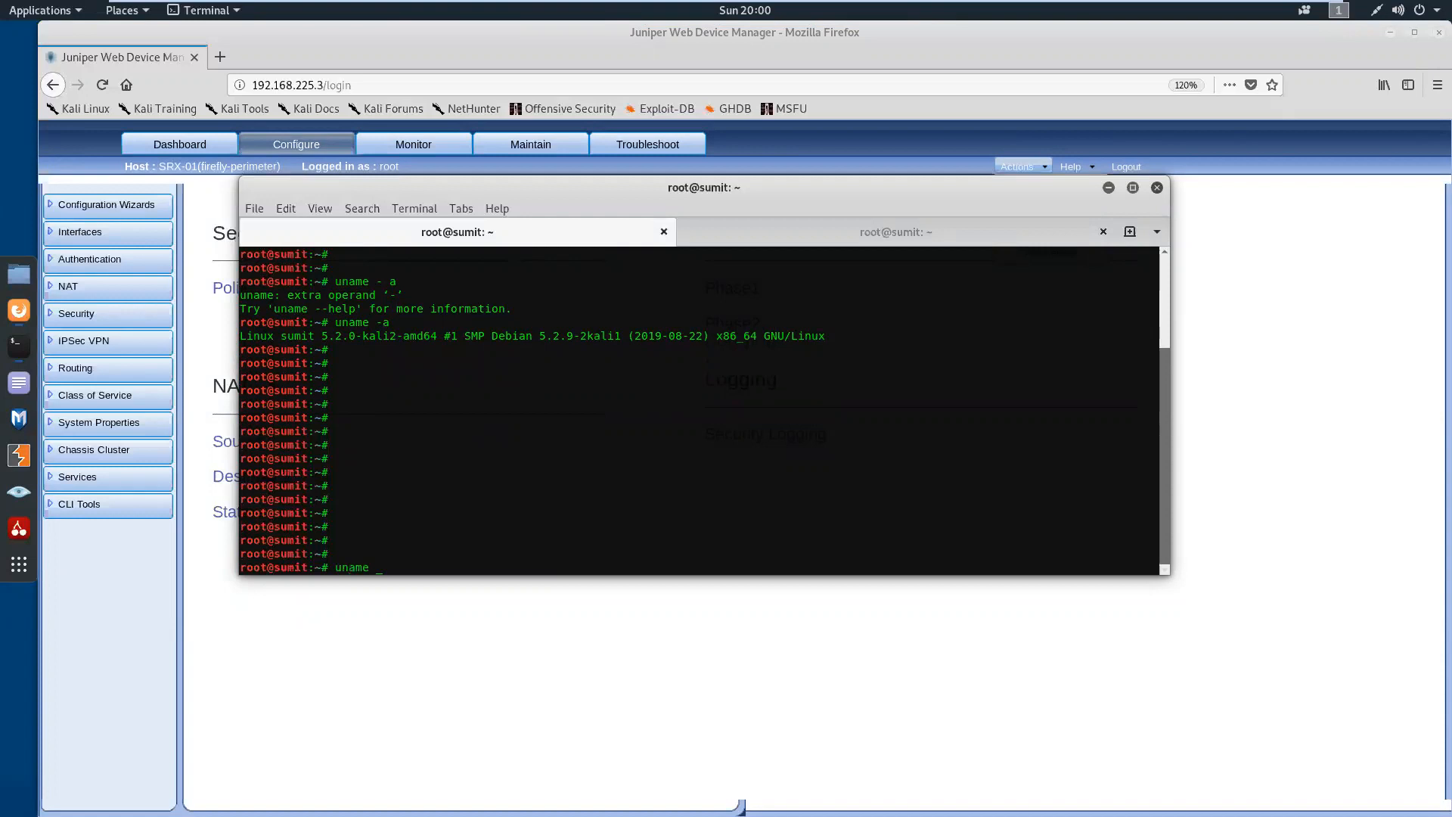
pyautogui.write(' -a')
pyautogui.press('Return')
pyautogui.press('Return')
pyautogui.press('Return')
pyautogui.press('Return')
pyautogui.press('Return')
pyautogui.press('Return')
pyautogui.press('Return')
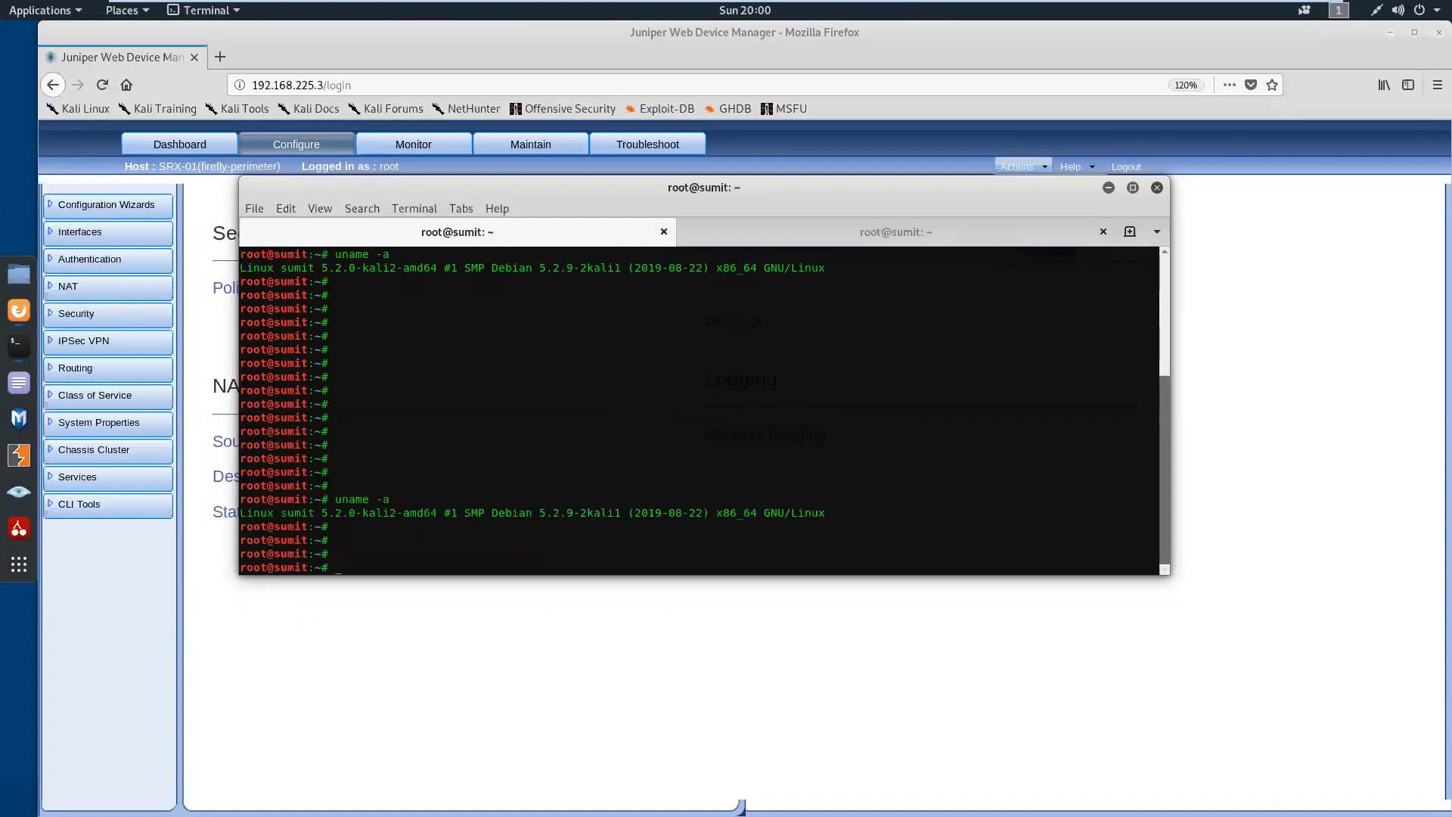
# Try to list the Kali machine's network interfaces with ifconfig
pyautogui.write('ifcongig')
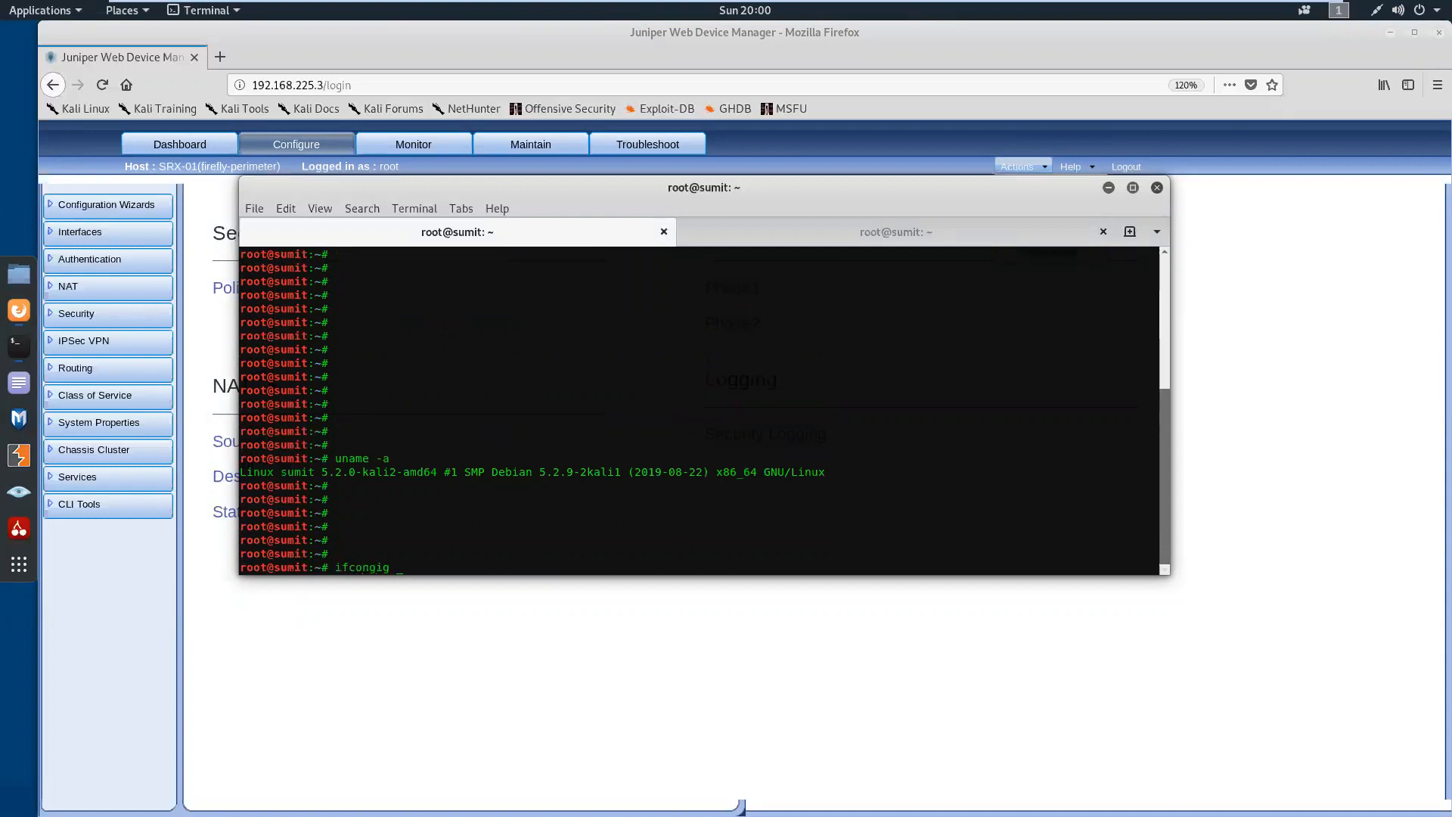
pyautogui.press('BackSpace')
pyautogui.press('BackSpace')
pyautogui.press('BackSpace')
pyautogui.write('nfig')
pyautogui.press('Return')
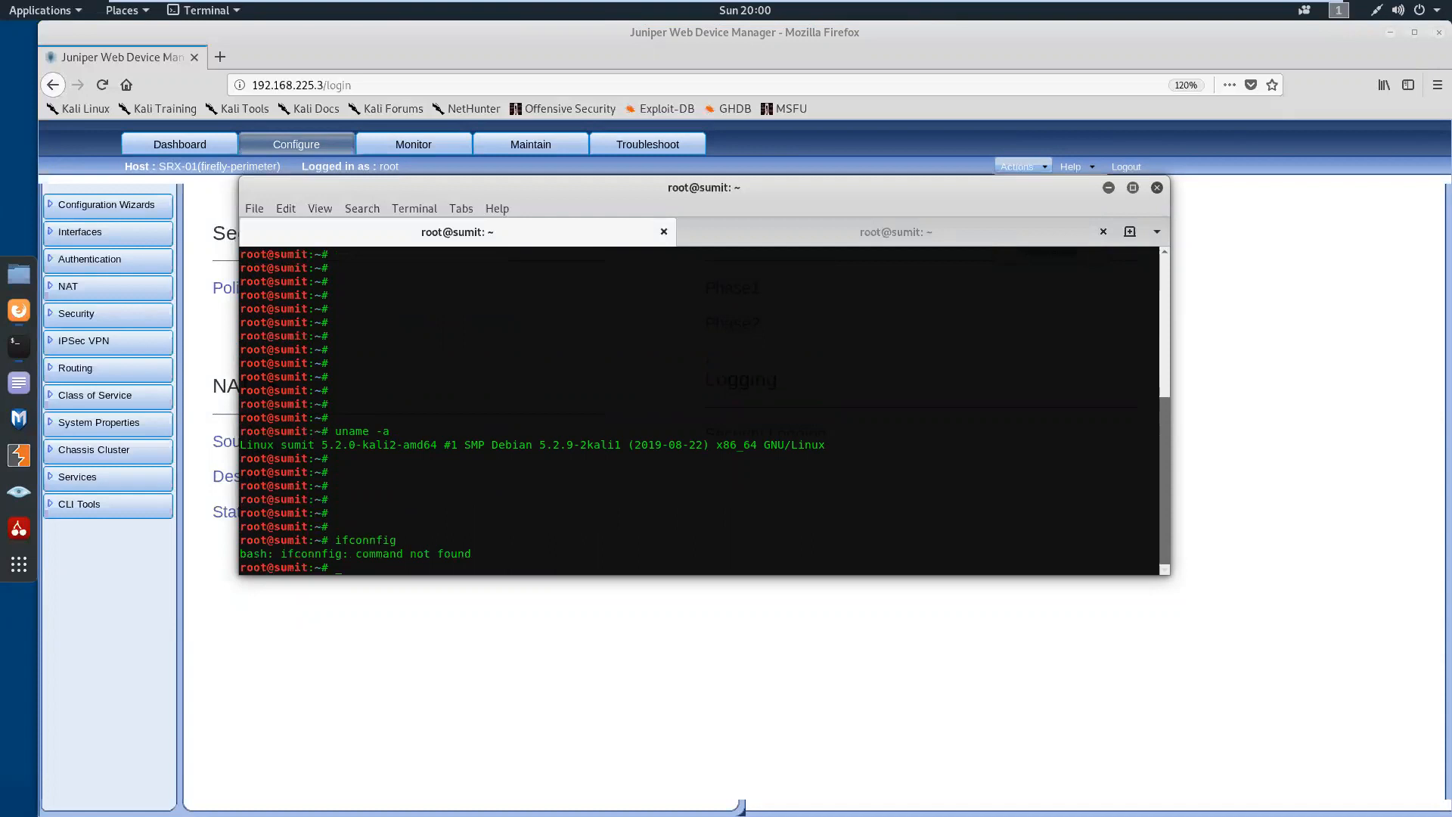
pyautogui.press('Return')
pyautogui.press('Return')
pyautogui.press('Return')
pyautogui.press('Return')
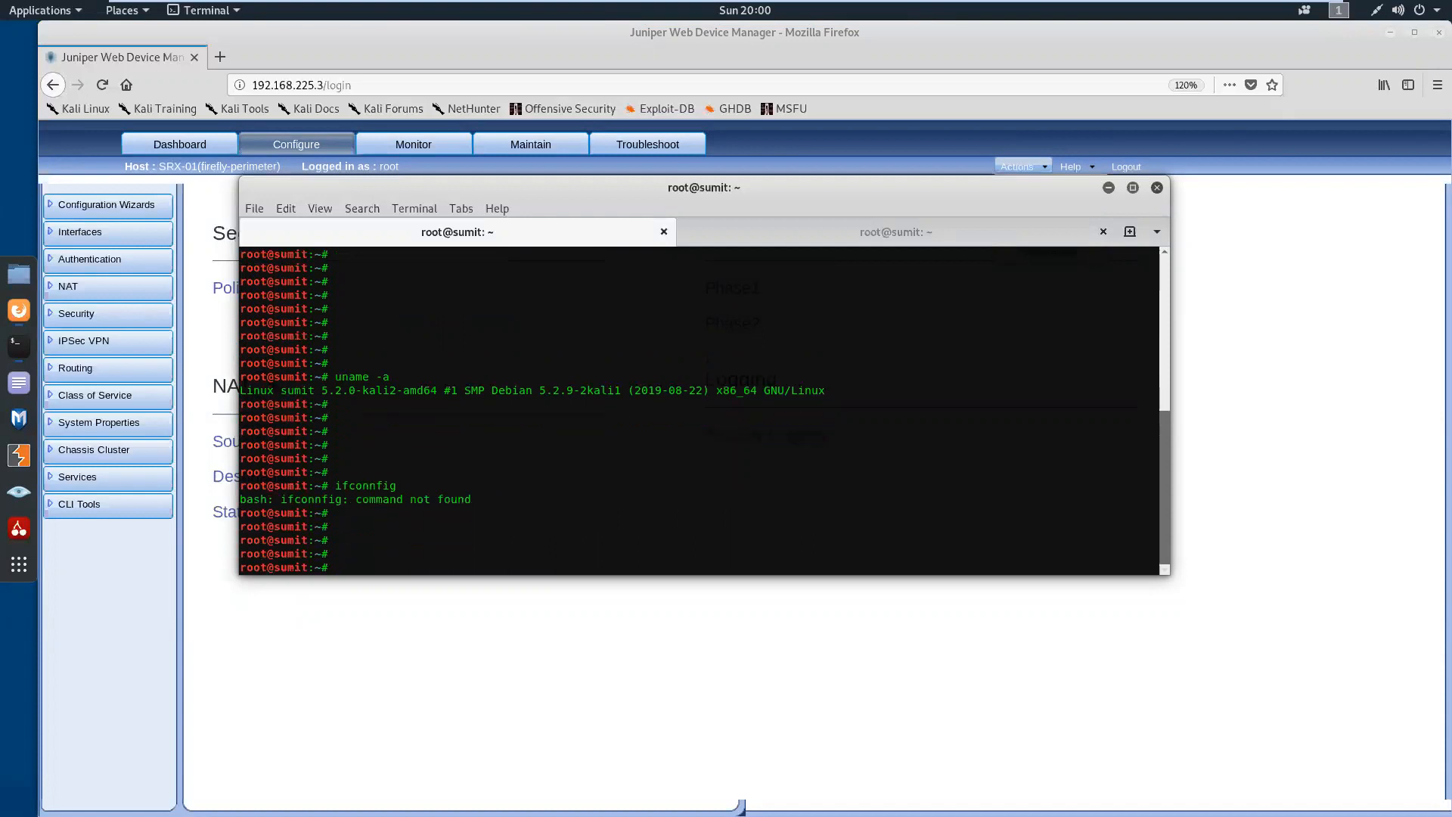
# List the machine's network interfaces with ifconfig and make the terminal window taller to examine the eth1 address
pyautogui.write('ifconfig')
pyautogui.press('Return')
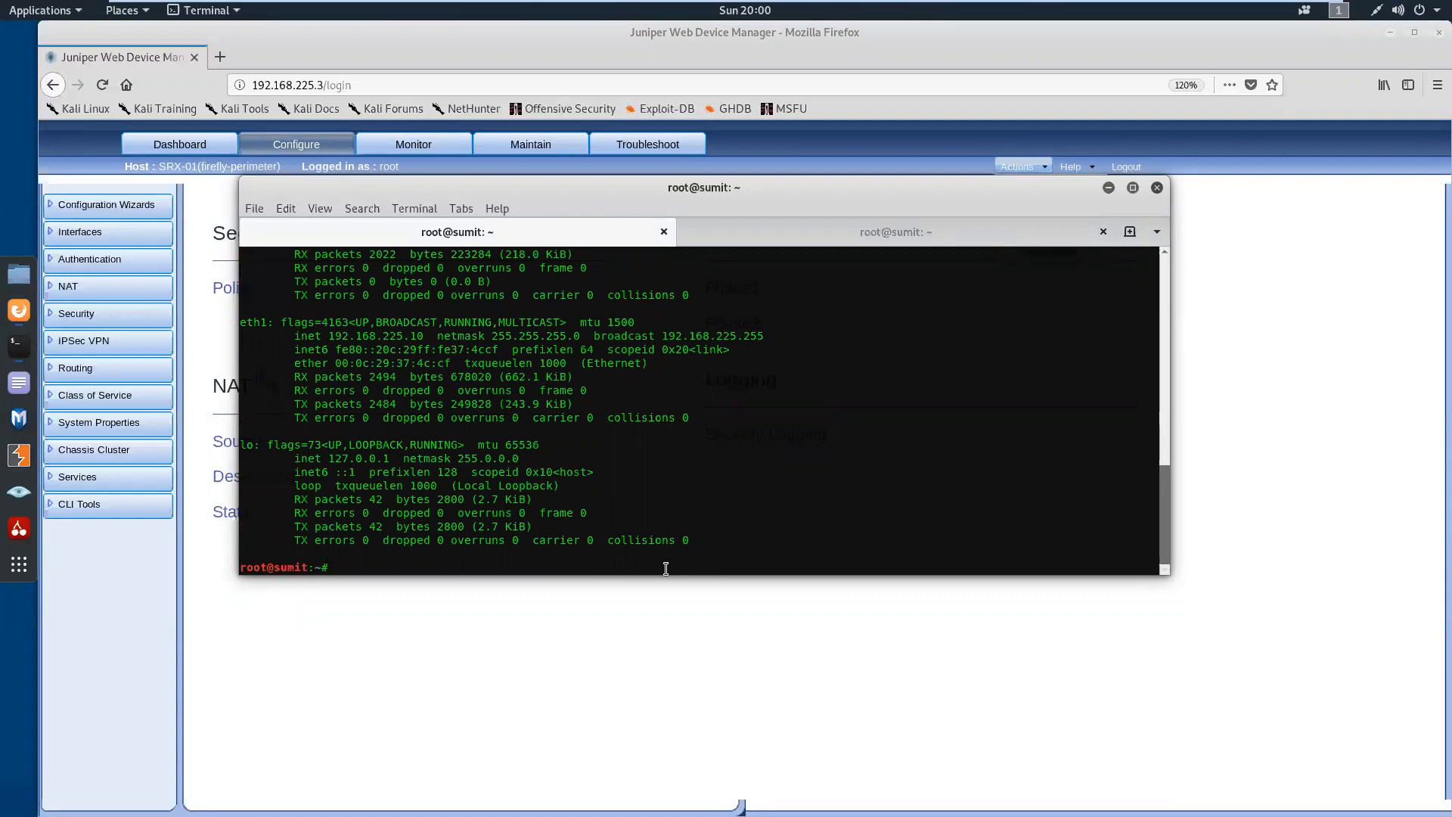
pyautogui.moveTo(661, 575); pyautogui.dragTo(651, 682)
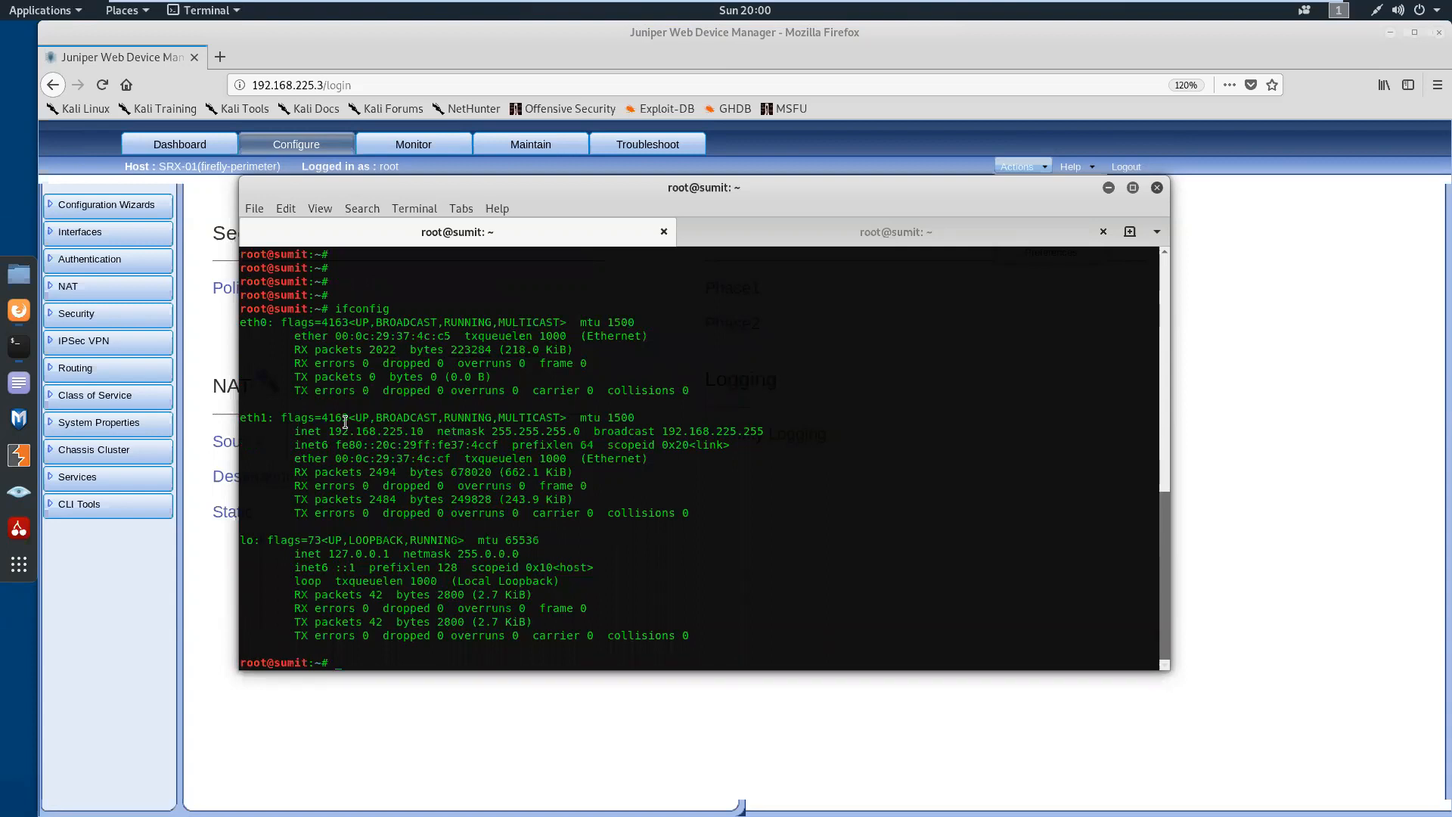
pyautogui.moveTo(243, 424); pyautogui.dragTo(437, 431)
# Ping the firewall at 192.168.225.3 from the Kali shell and stop after a few replies
pyautogui.press('Return')
pyautogui.press('Return')
pyautogui.press('Return')
pyautogui.write('ping')
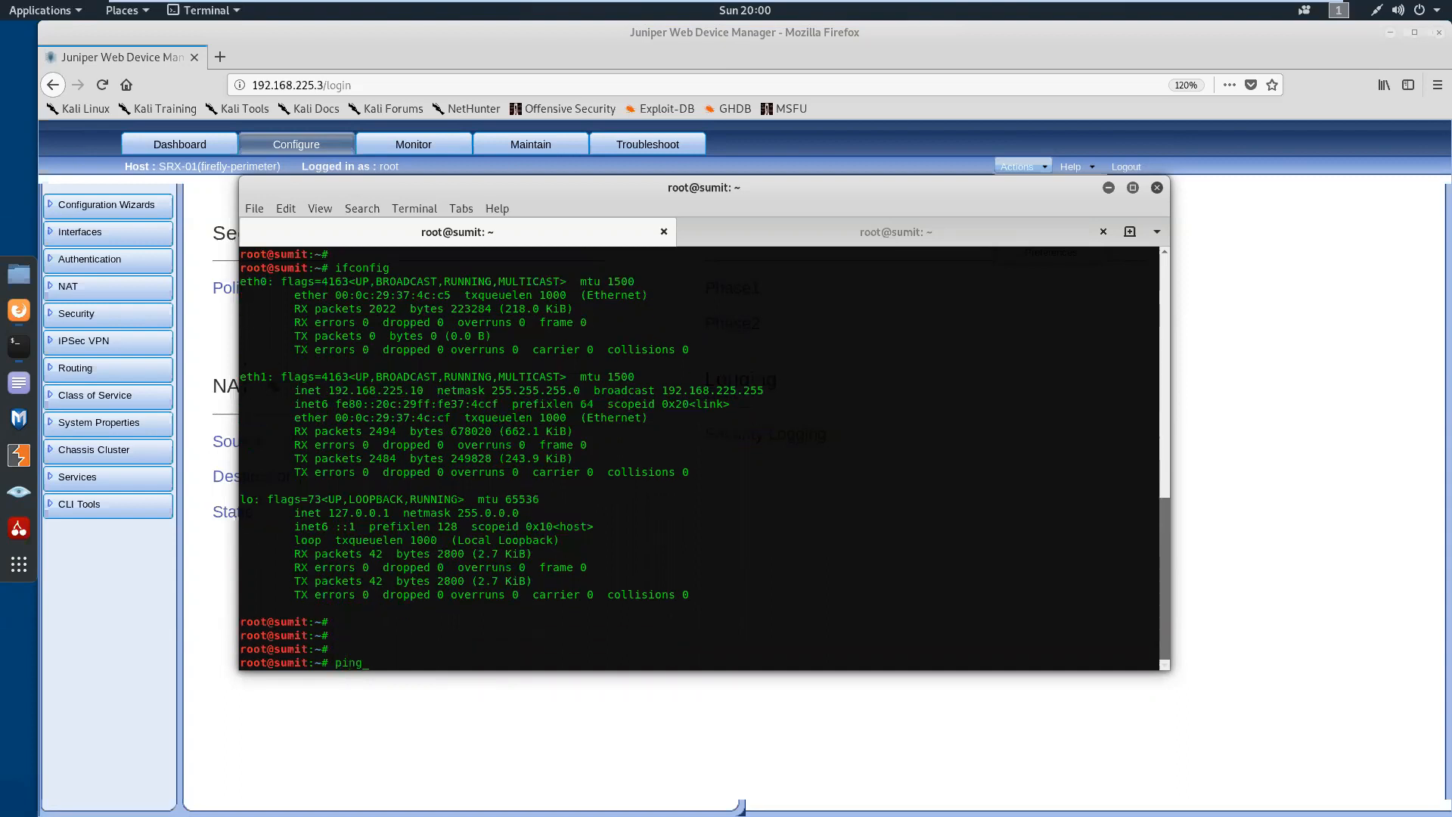
pyautogui.write(' 192.168.225.3')
pyautogui.press('Return')
pyautogui.hotkey('ctrl', 'c')
pyautogui.press('Return')
pyautogui.press('Return')
pyautogui.press('Return')
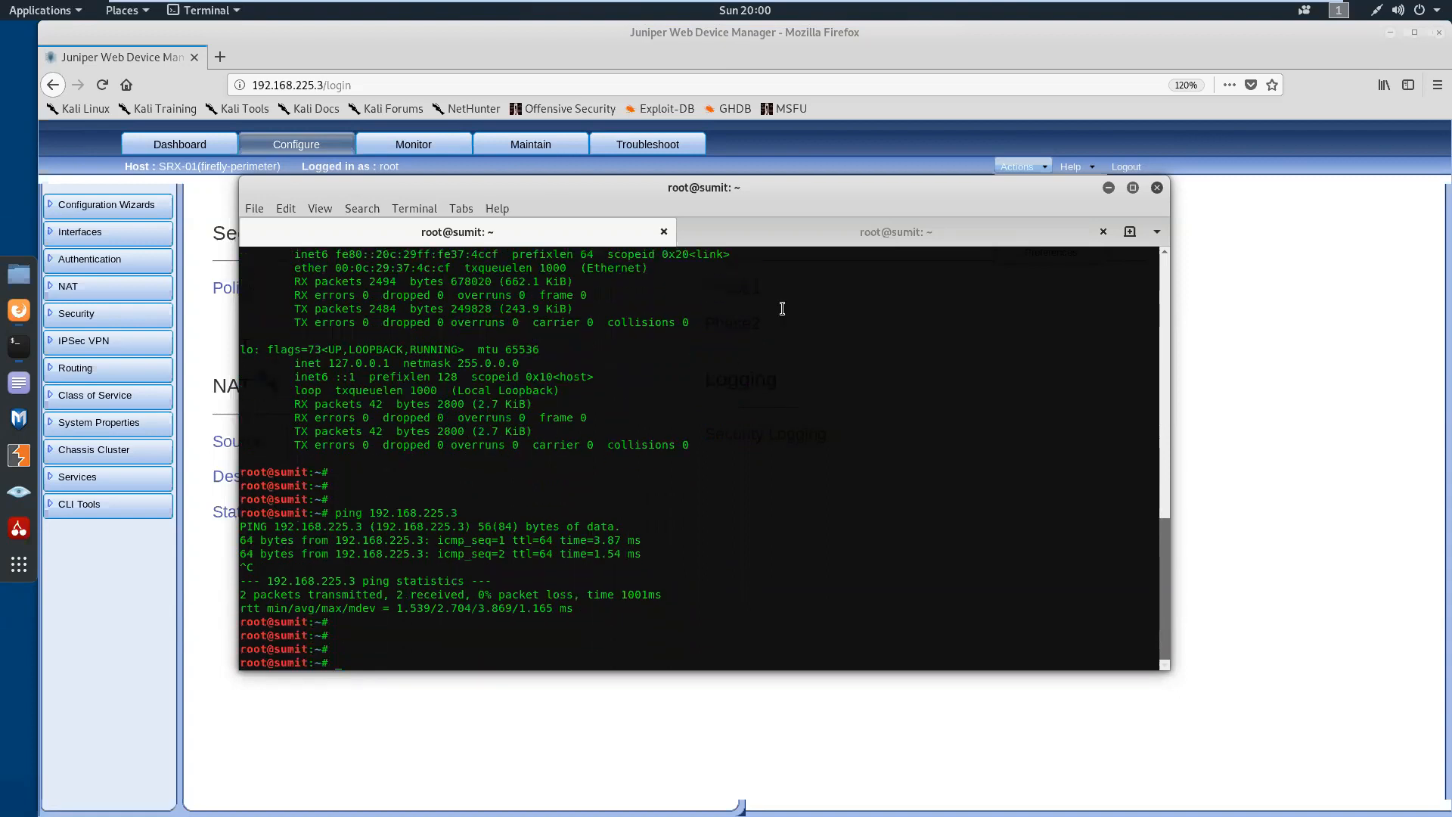
# In the SRX-01 terminal session, run show interfaces terse and examine the ge-0/0/1.0 entry
pyautogui.click(838, 233)
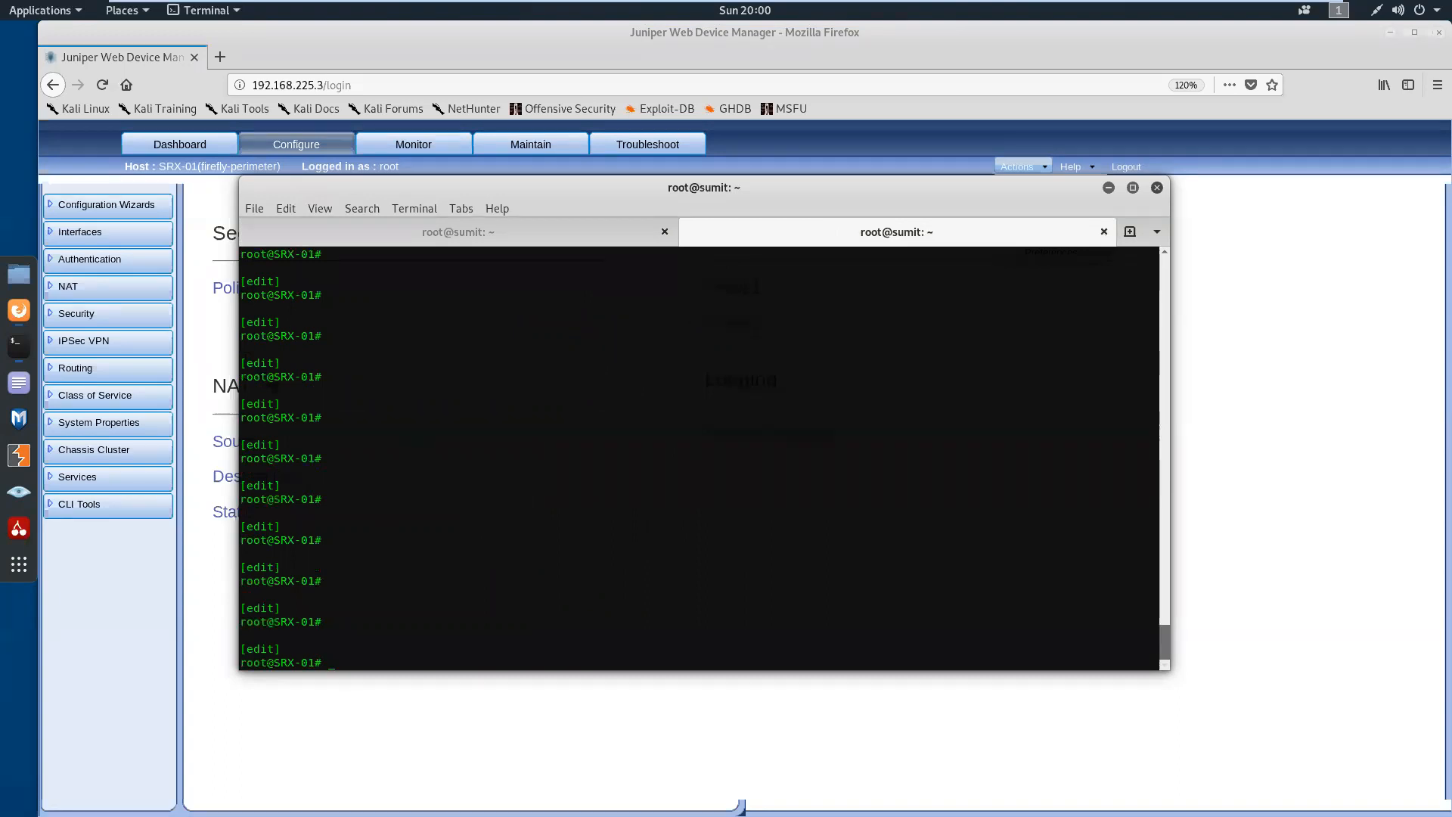
pyautogui.write('run show interfaces terse')
pyautogui.press('Return')
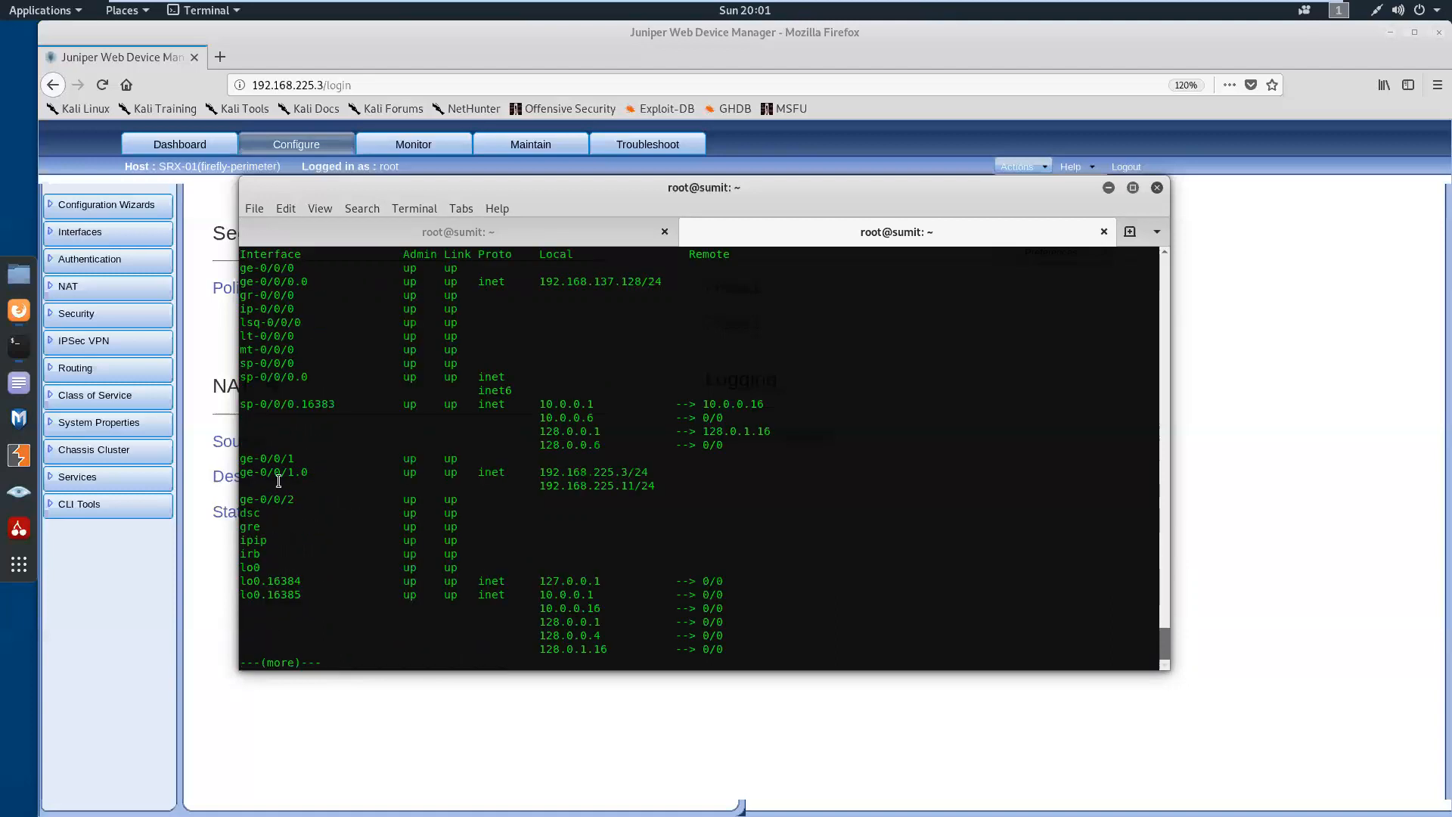
pyautogui.moveTo(335, 463); pyautogui.dragTo(674, 466)
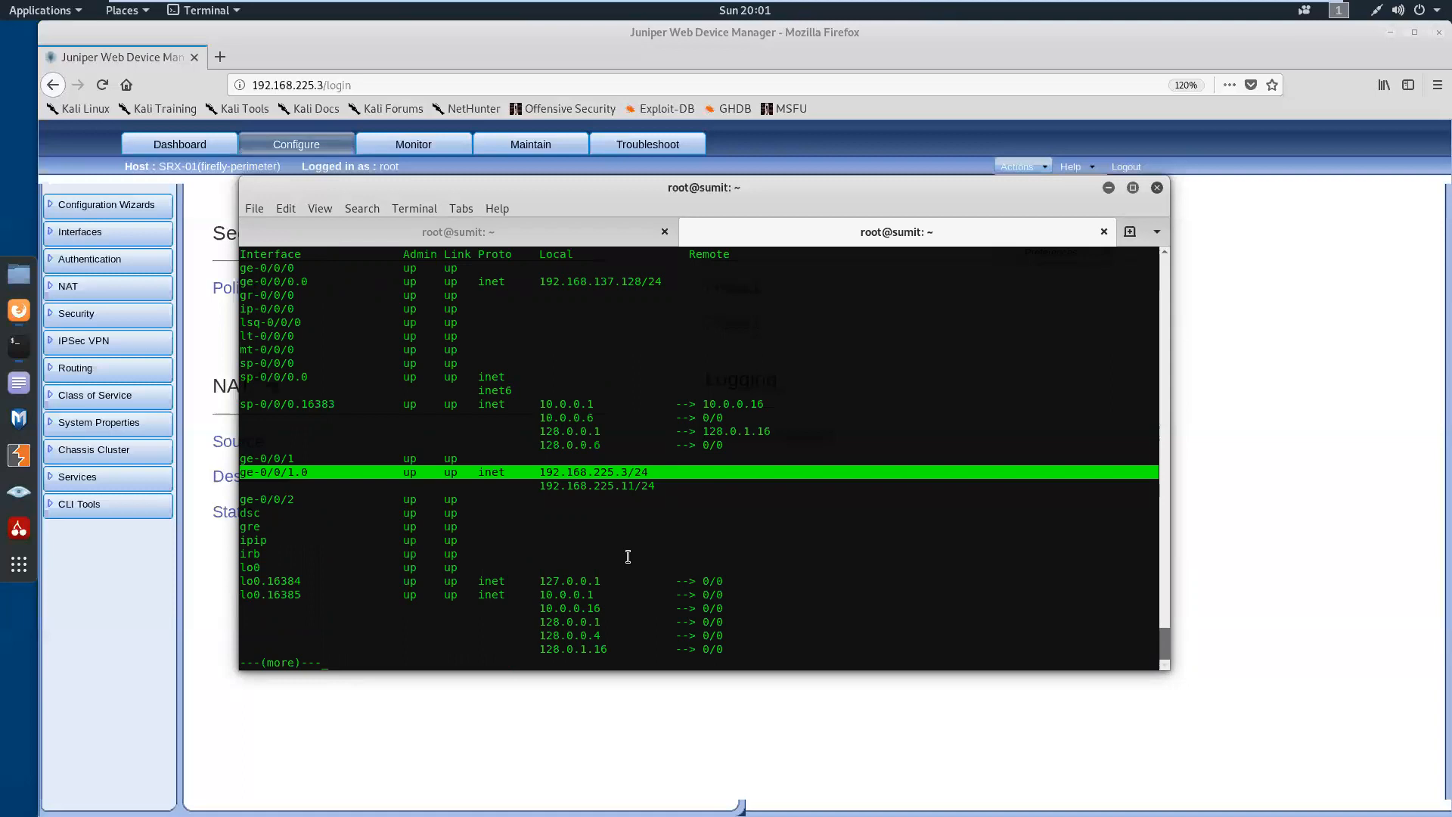
pyautogui.press('space')
# Run show security zones on SRX-01 and examine the interfaces bound to the trust and untrust zones
pyautogui.write('ru')
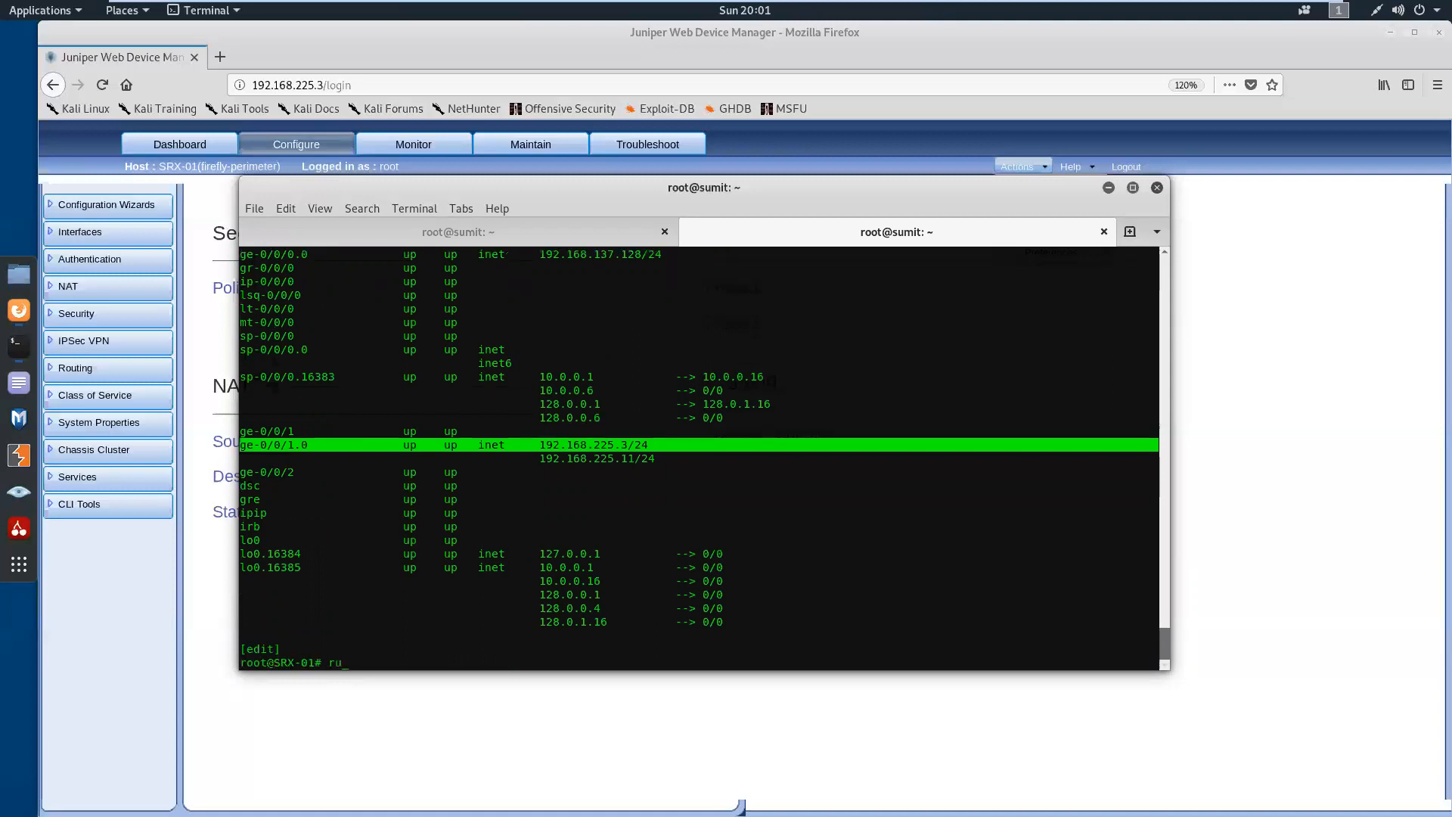
pyautogui.write('n show security zones')
pyautogui.press('Return')
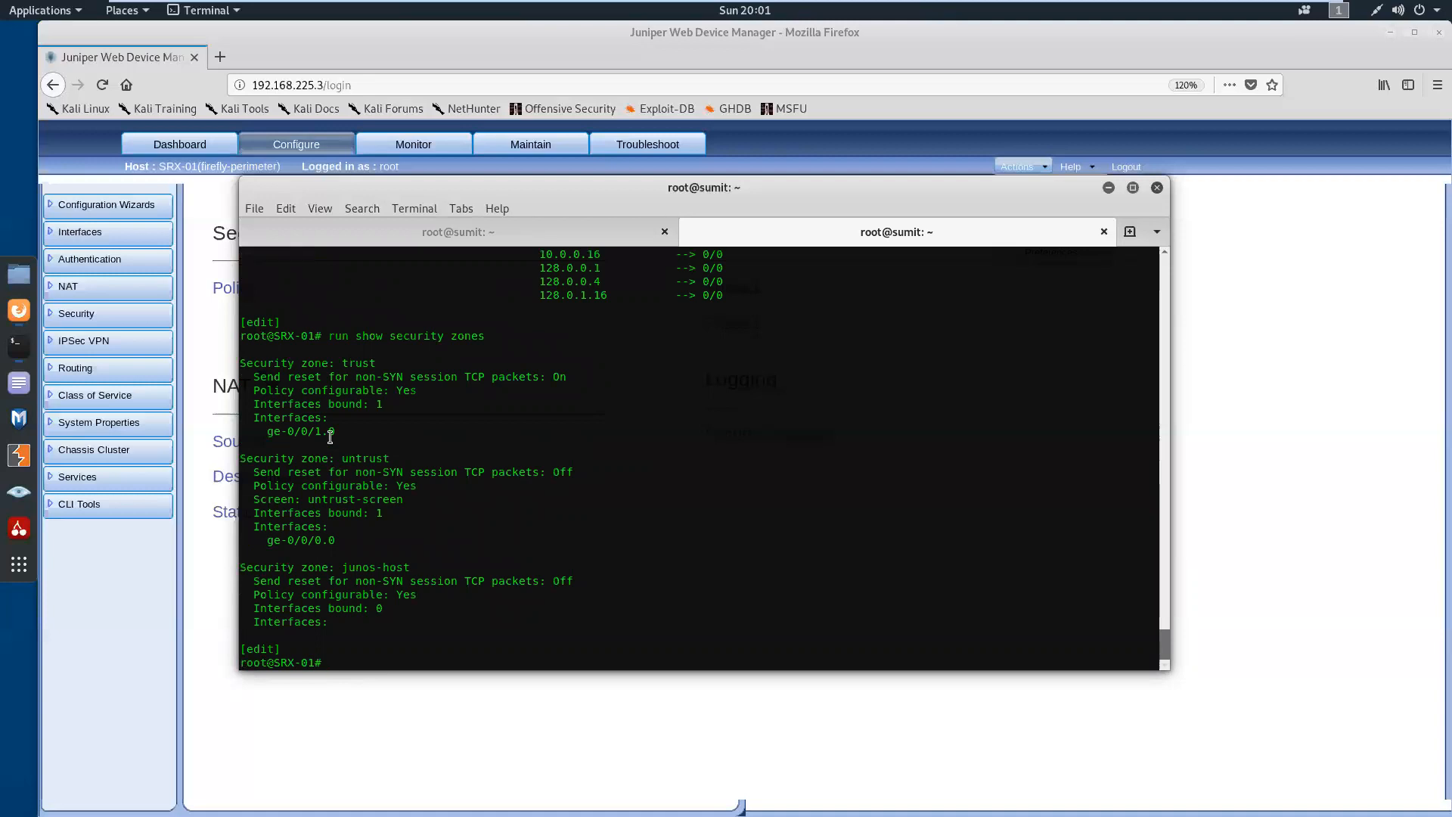
pyautogui.moveTo(336, 431); pyautogui.dragTo(242, 362)
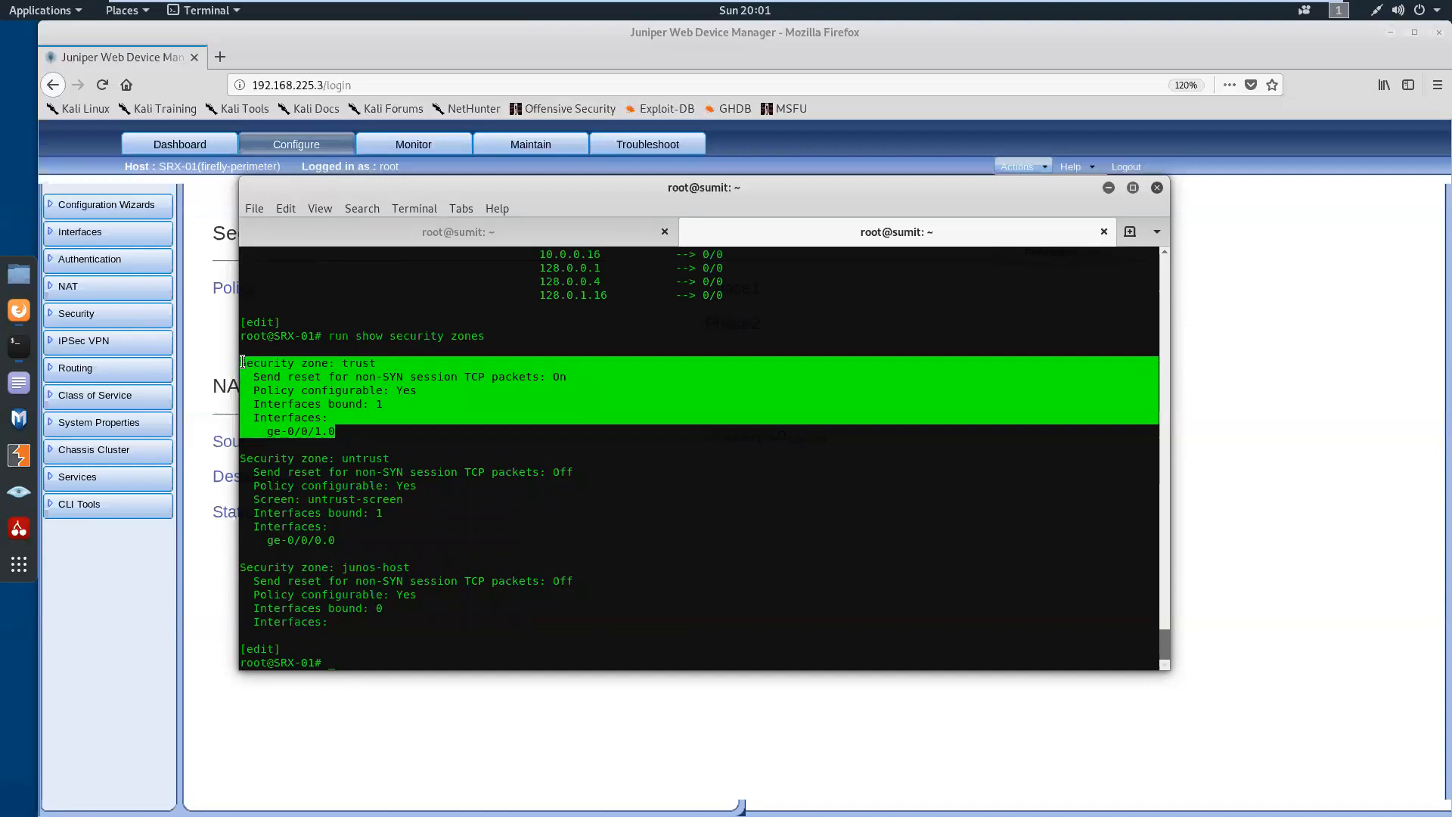
pyautogui.moveTo(336, 540); pyautogui.dragTo(243, 457)
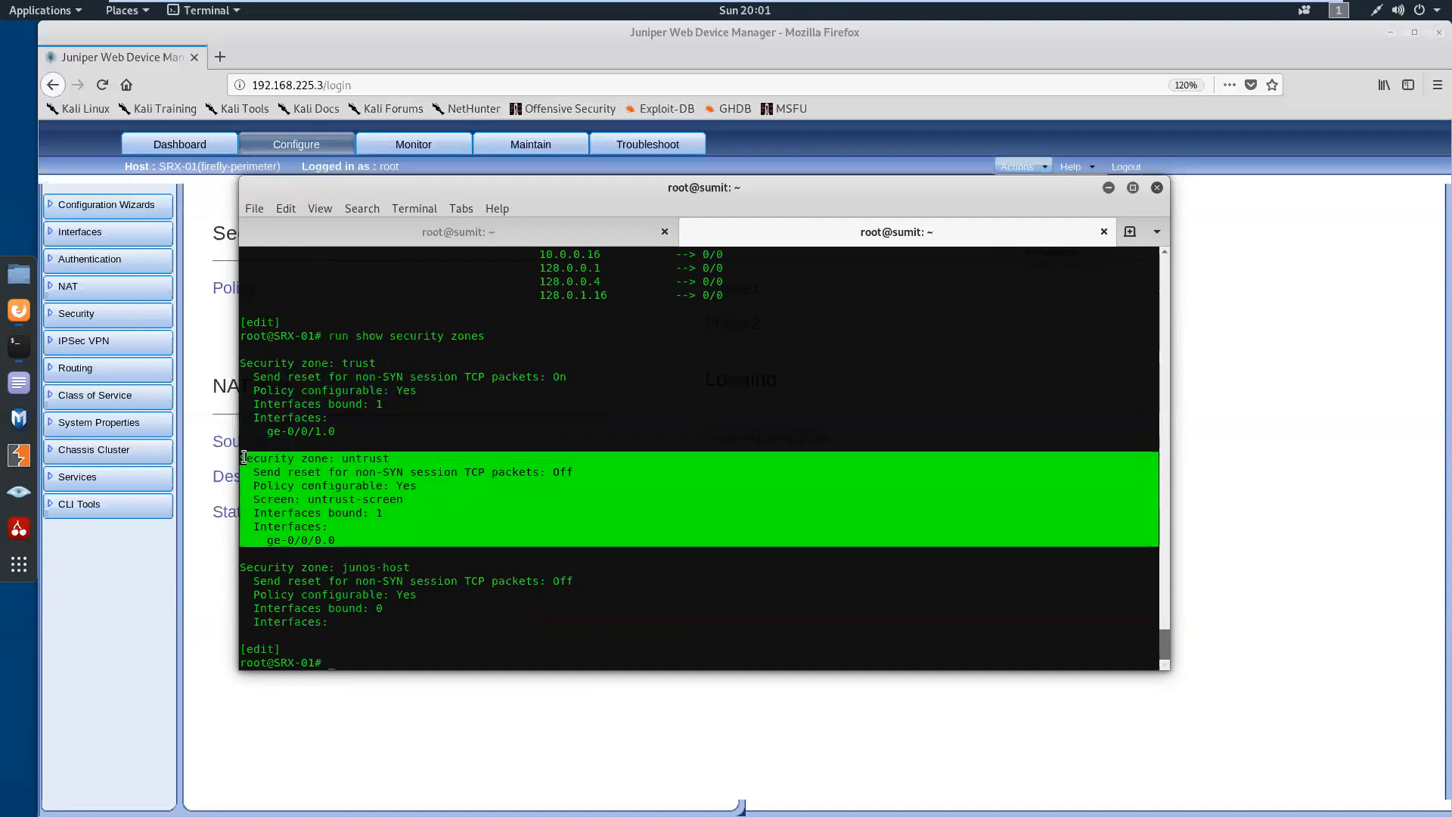
pyautogui.click(363, 523)
# Ping 8.8.8.8 from SRX-01 using the default routing table, and stop the ping
pyautogui.press('Return')
pyautogui.press('Return')
pyautogui.press('Return')
pyautogui.write('run ping ')
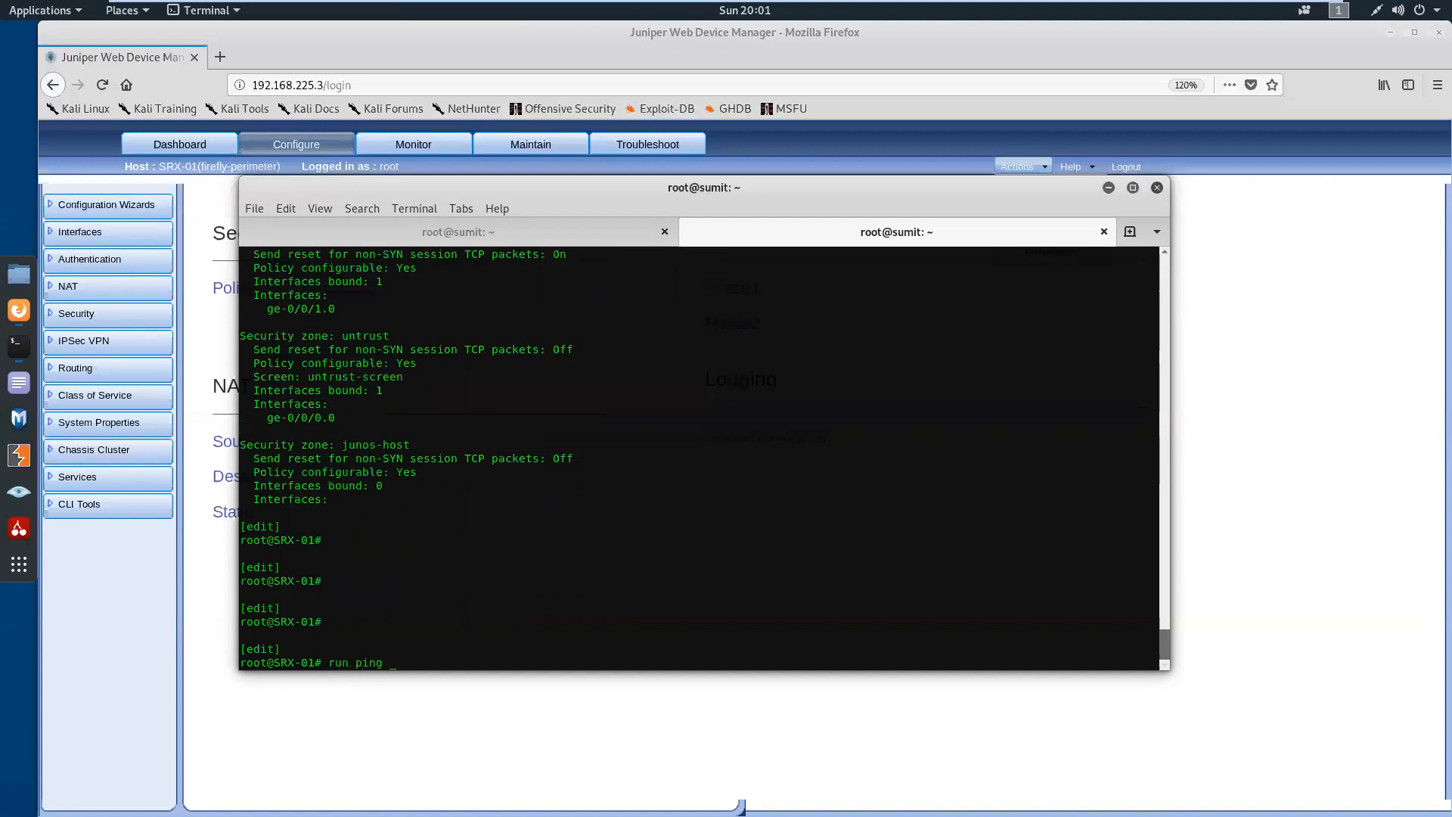
pyautogui.write('8.8.8.8')
pyautogui.press('Return')
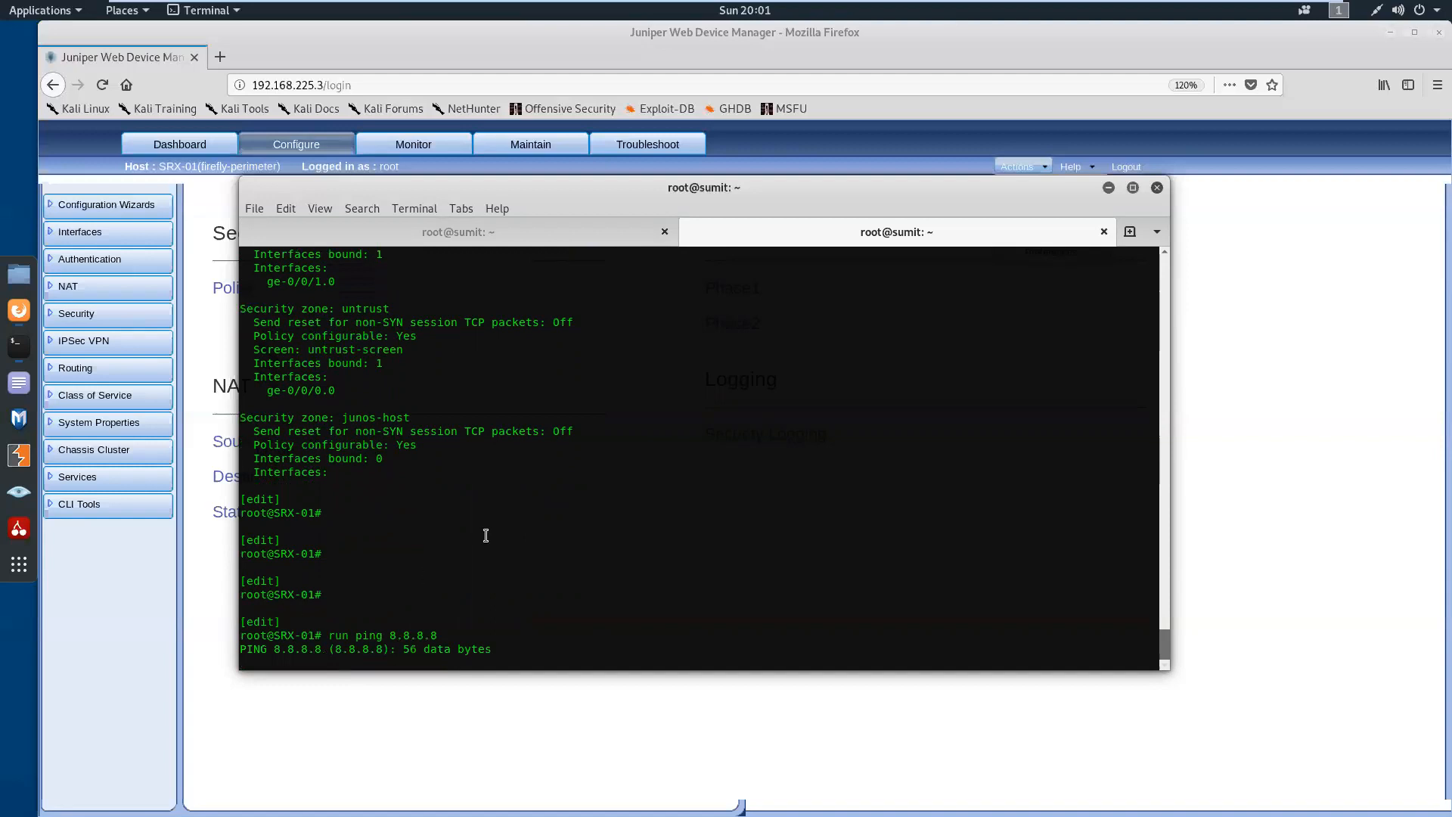
pyautogui.hotkey('ctrl', 'c')
pyautogui.press('Return')
pyautogui.press('Return')
# Recall the 8.8.8.8 ping command, add the routing-instance option and list the available routing instances
pyautogui.press('Up')
pyautogui.write('vr ')
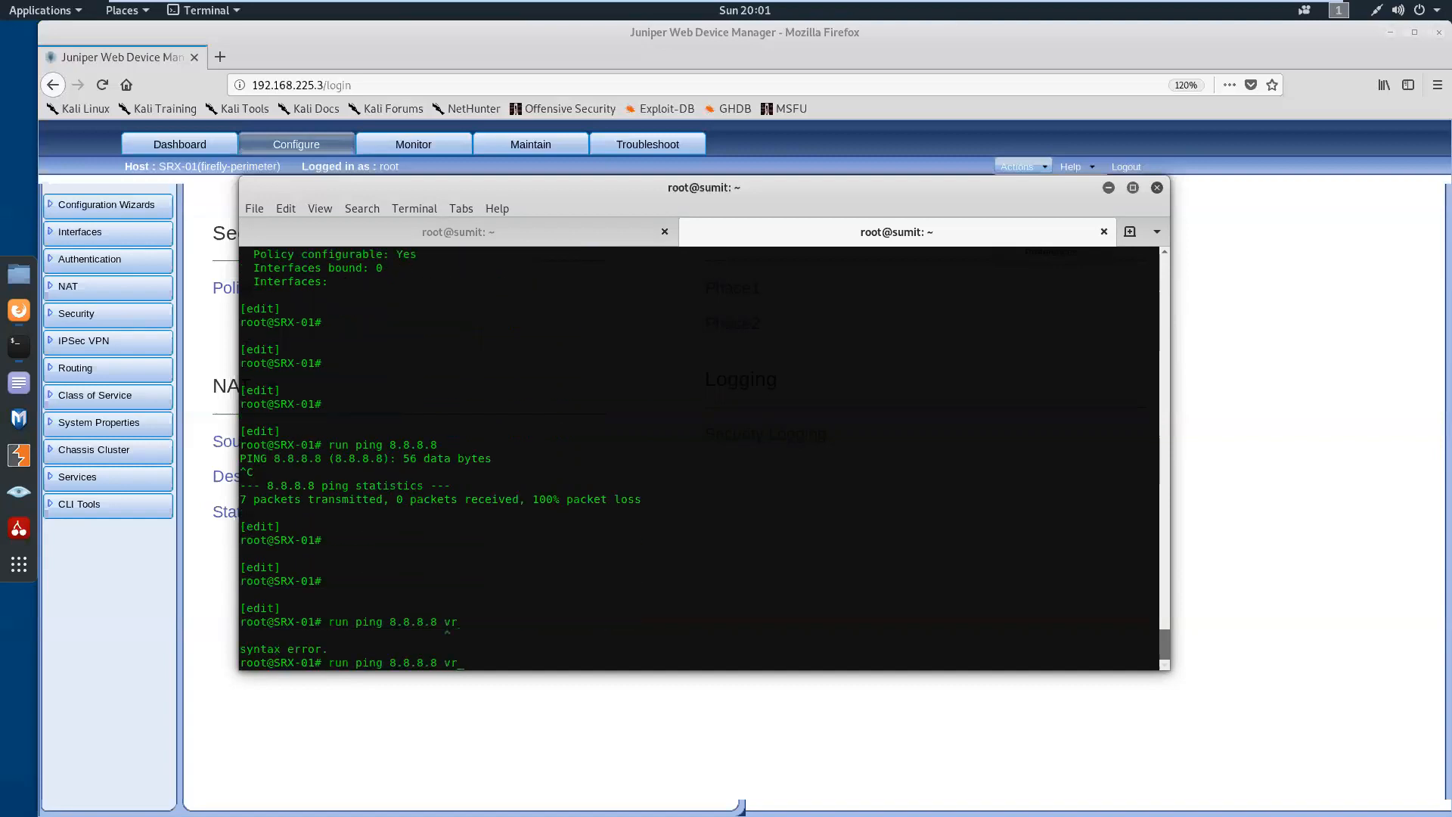
pyautogui.press('BackSpace')
pyautogui.press('BackSpace')
pyautogui.press('BackSpace')
pyautogui.write('in')
pyautogui.press('space')
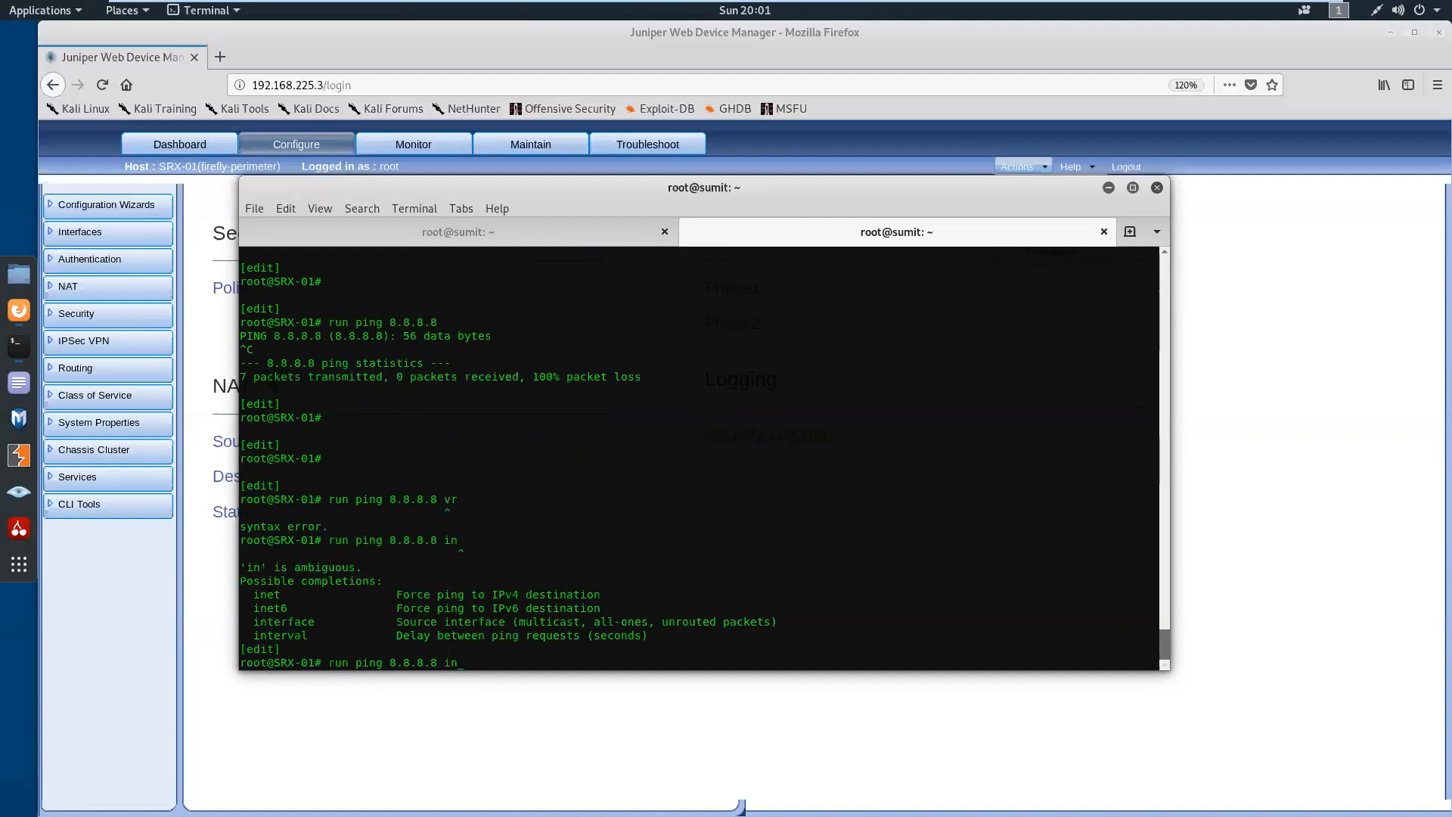
pyautogui.write('s')
pyautogui.press('space')
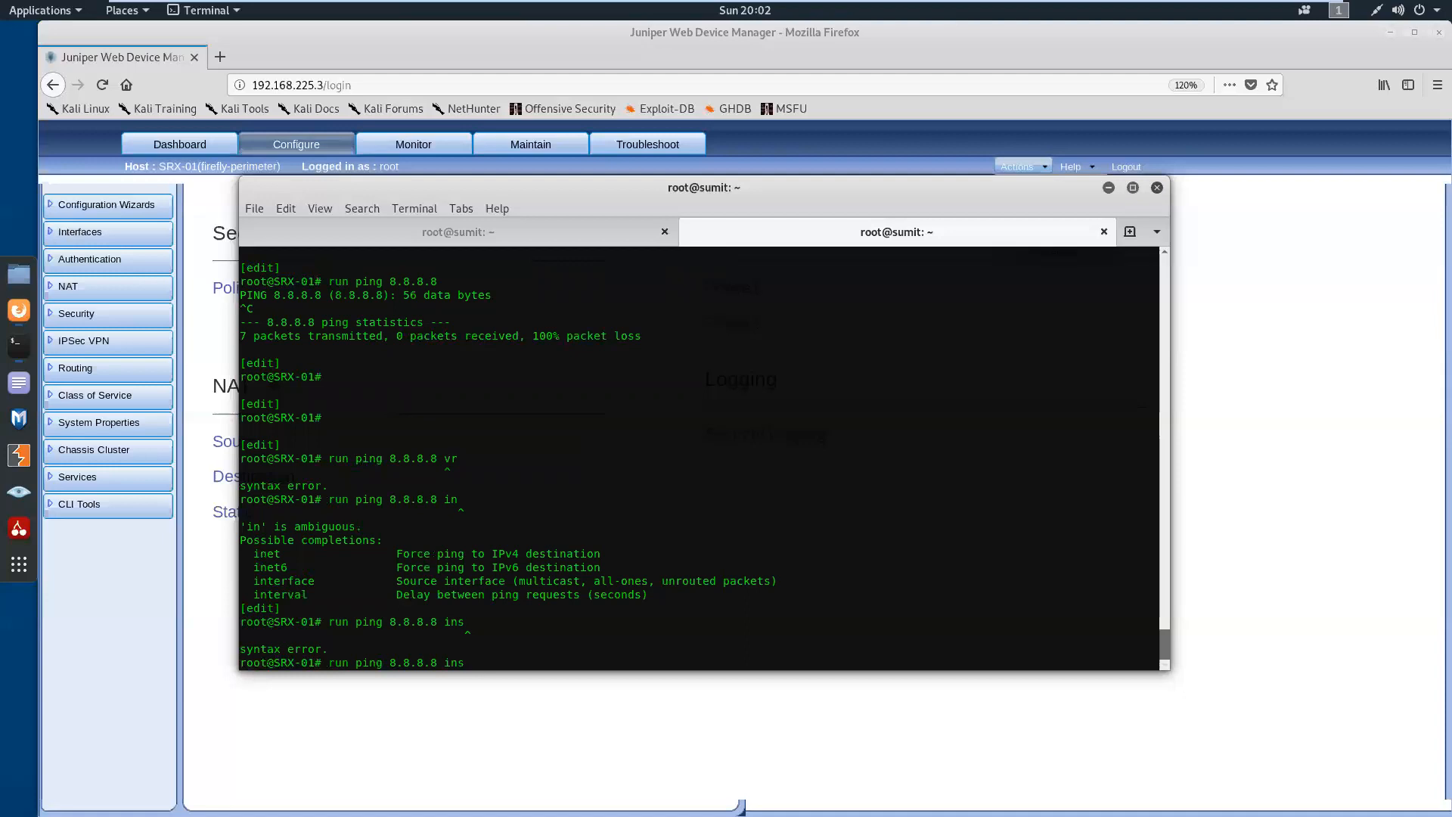
pyautogui.press('BackSpace')
pyautogui.write('routing-instance ?')
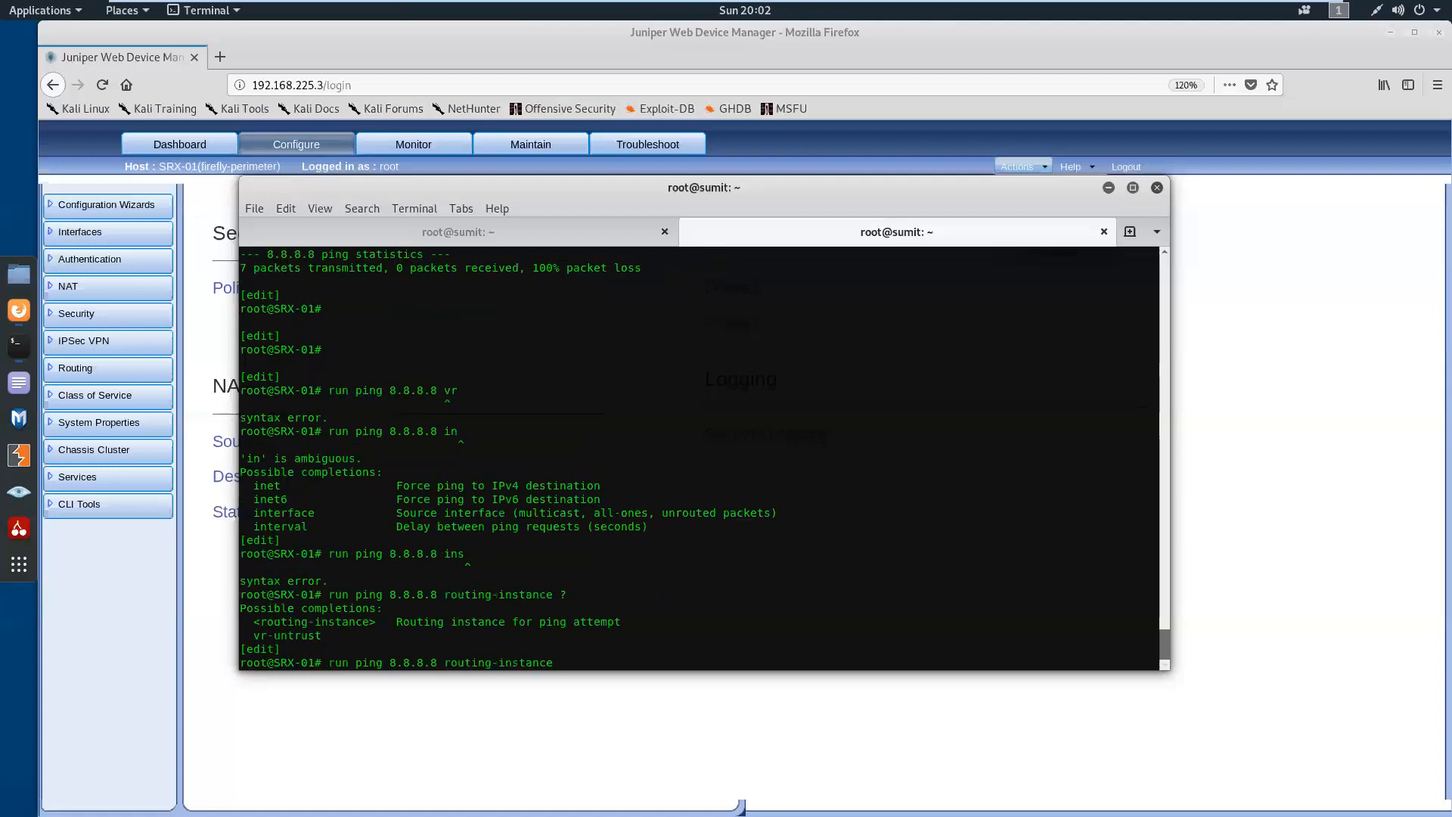
pyautogui.write('vr')
# Ping 8.8.8.8 through the routing instance vr-untrust and stop the ping after several replies
pyautogui.press('Tab')
pyautogui.press('Return')
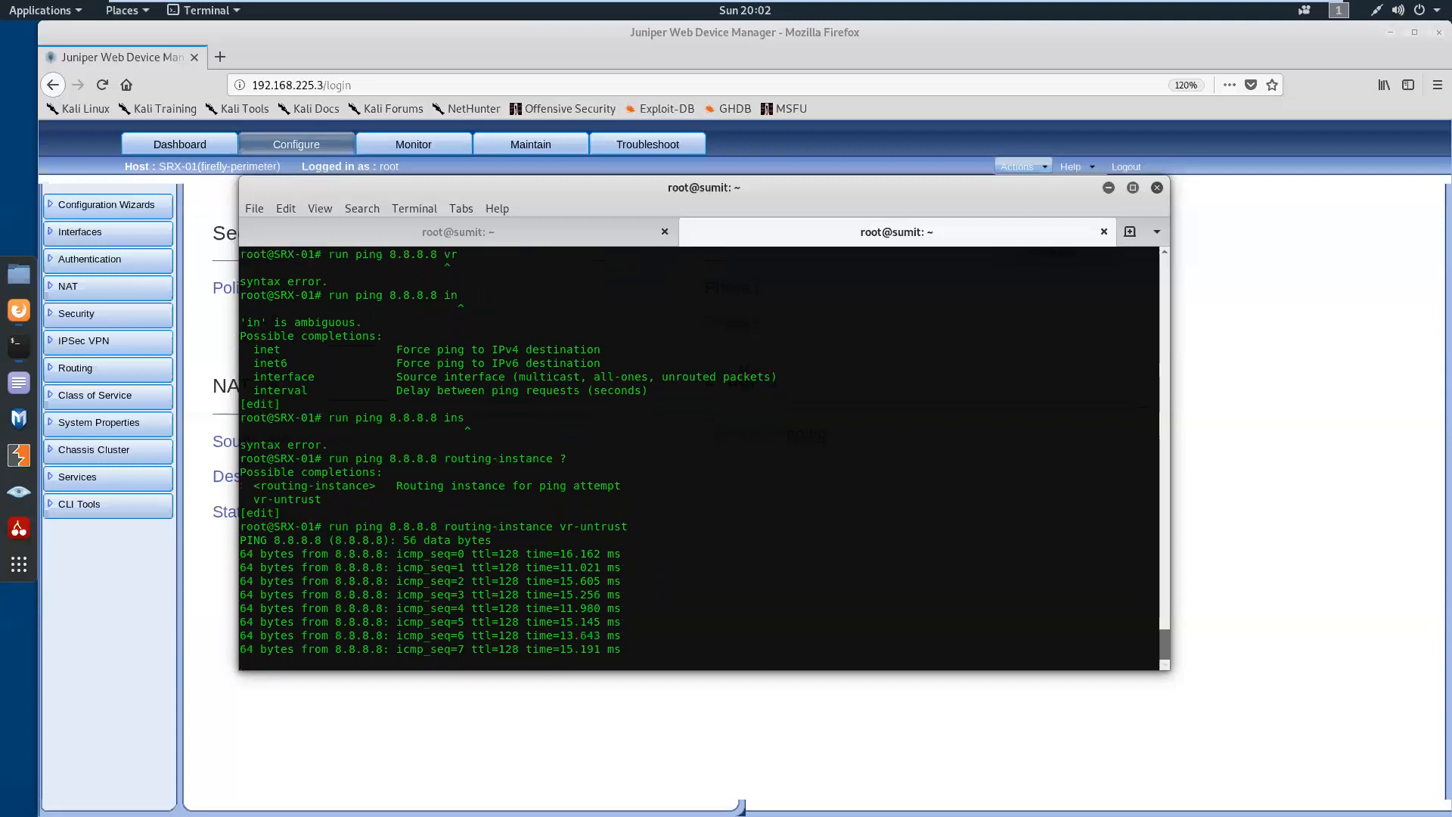
pyautogui.hotkey('ctrl', 'c')
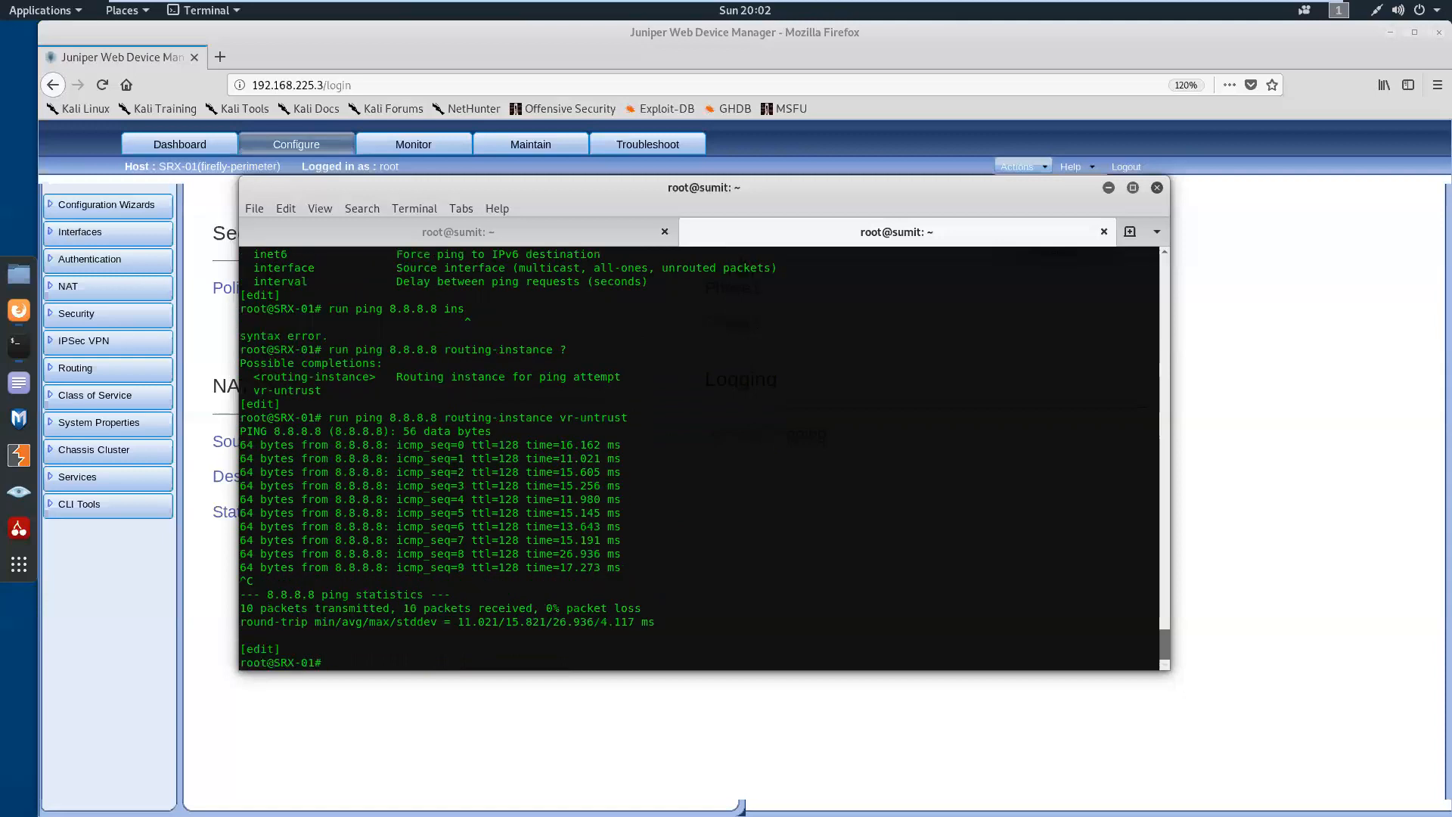
pyautogui.press('Return')
pyautogui.press('Return')
pyautogui.press('Return')
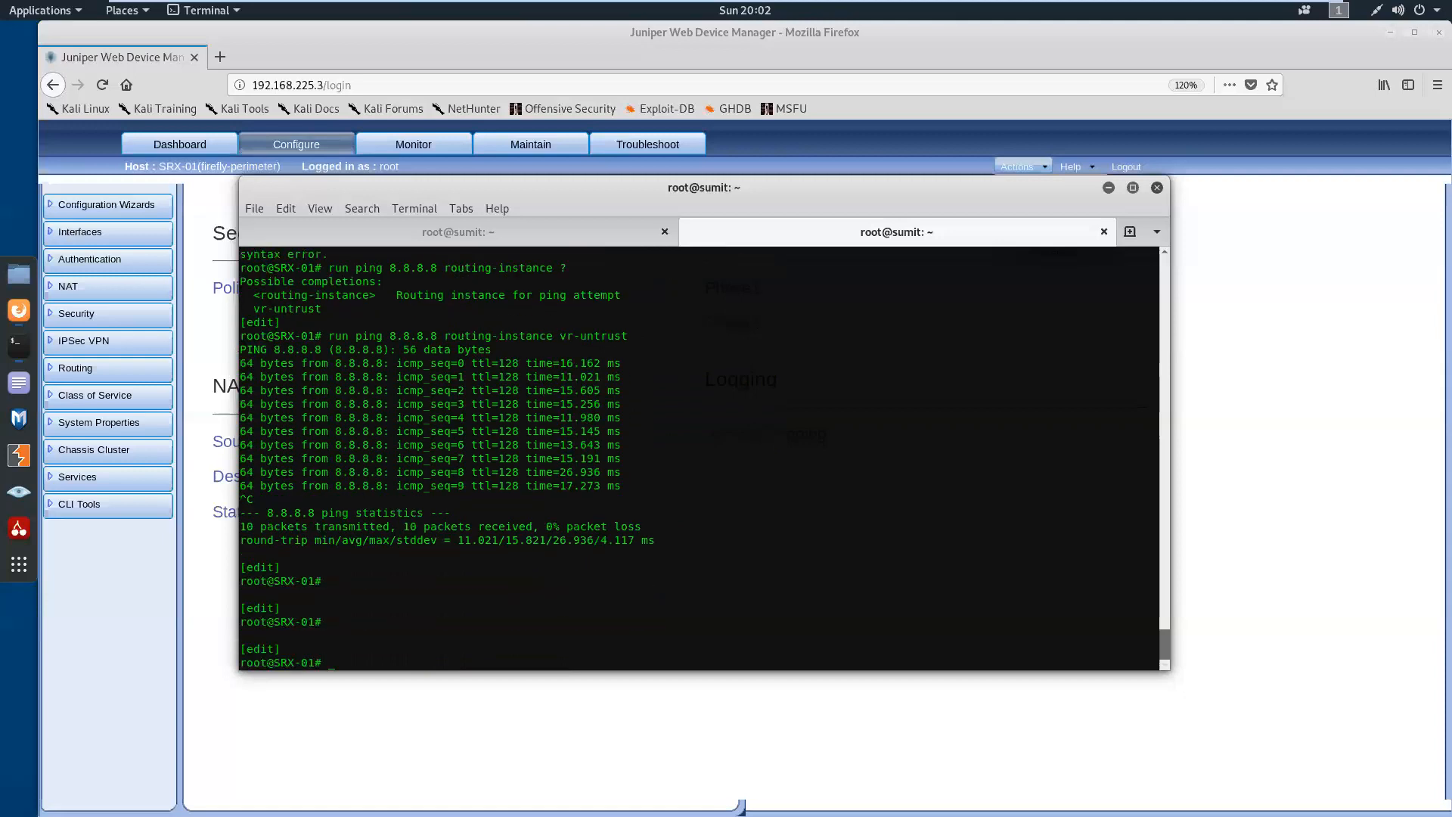
# Run show route on SRX-01 and examine the default route and outgoing interface in the vr-untrust table
pyautogui.write('run s')
pyautogui.press('space')
pyautogui.write('show route')
pyautogui.press('Return')
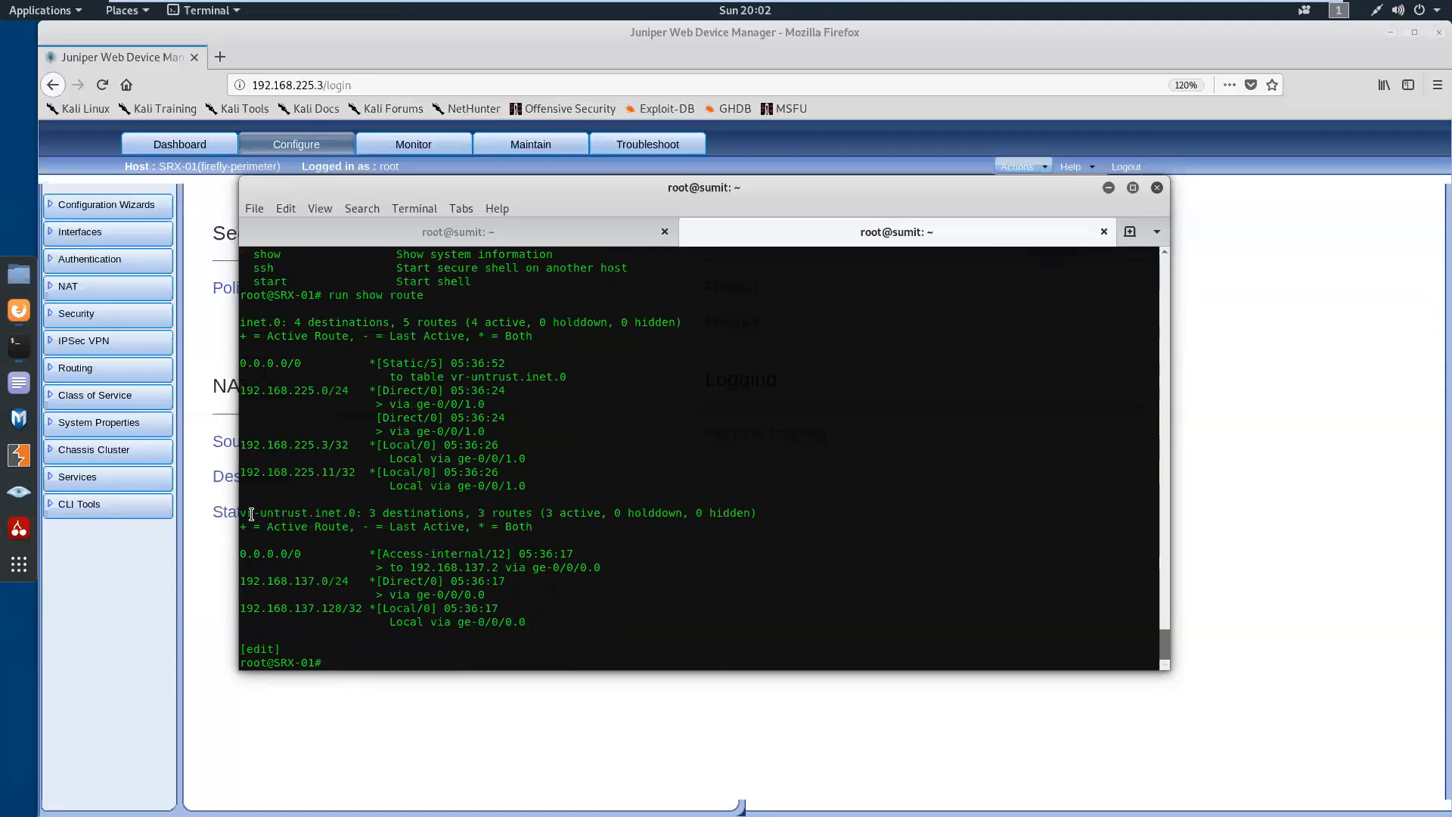
pyautogui.moveTo(246, 515); pyautogui.dragTo(362, 515)
pyautogui.moveTo(241, 555); pyautogui.dragTo(499, 569)
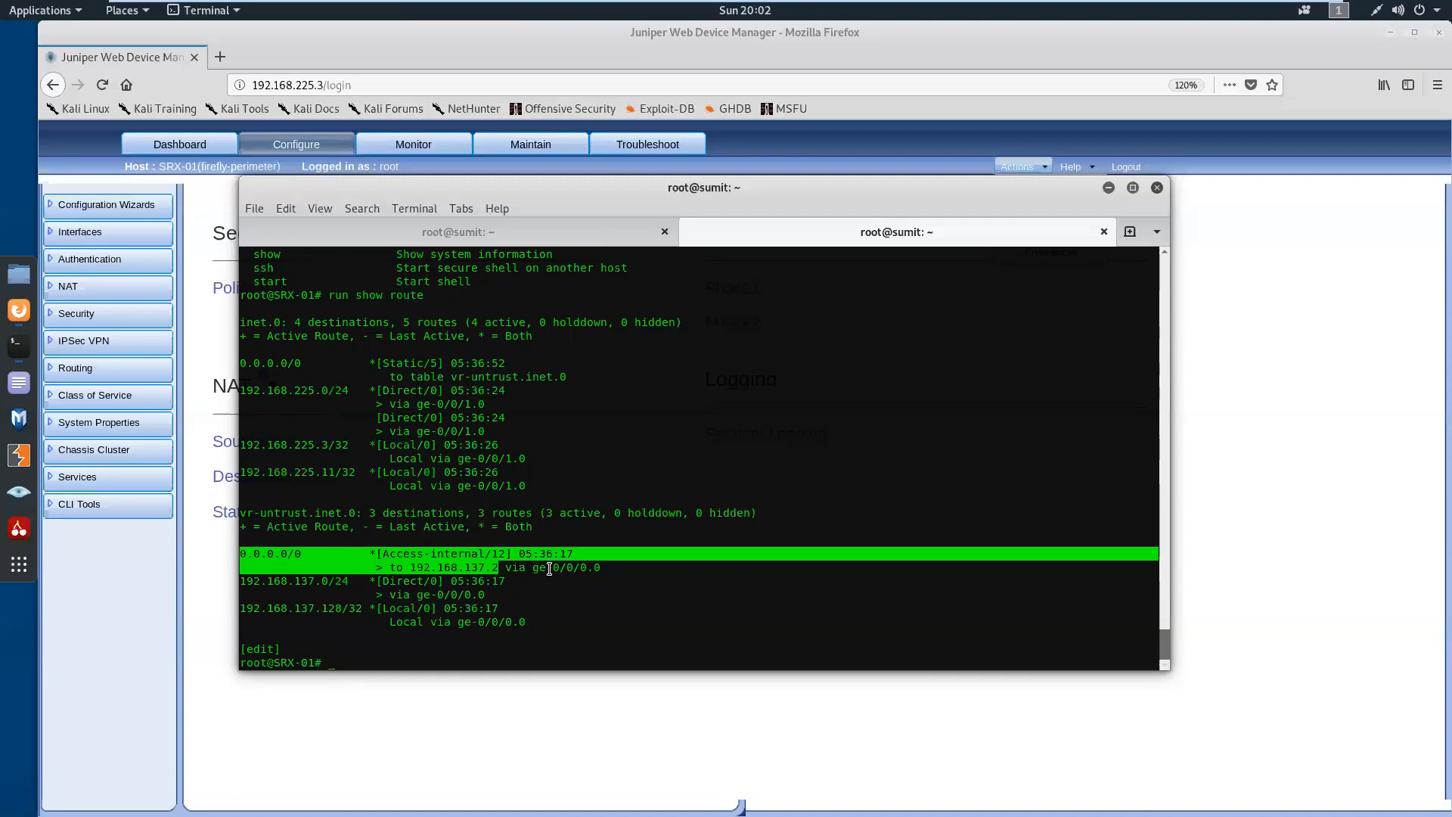
pyautogui.doubleClick(592, 569)
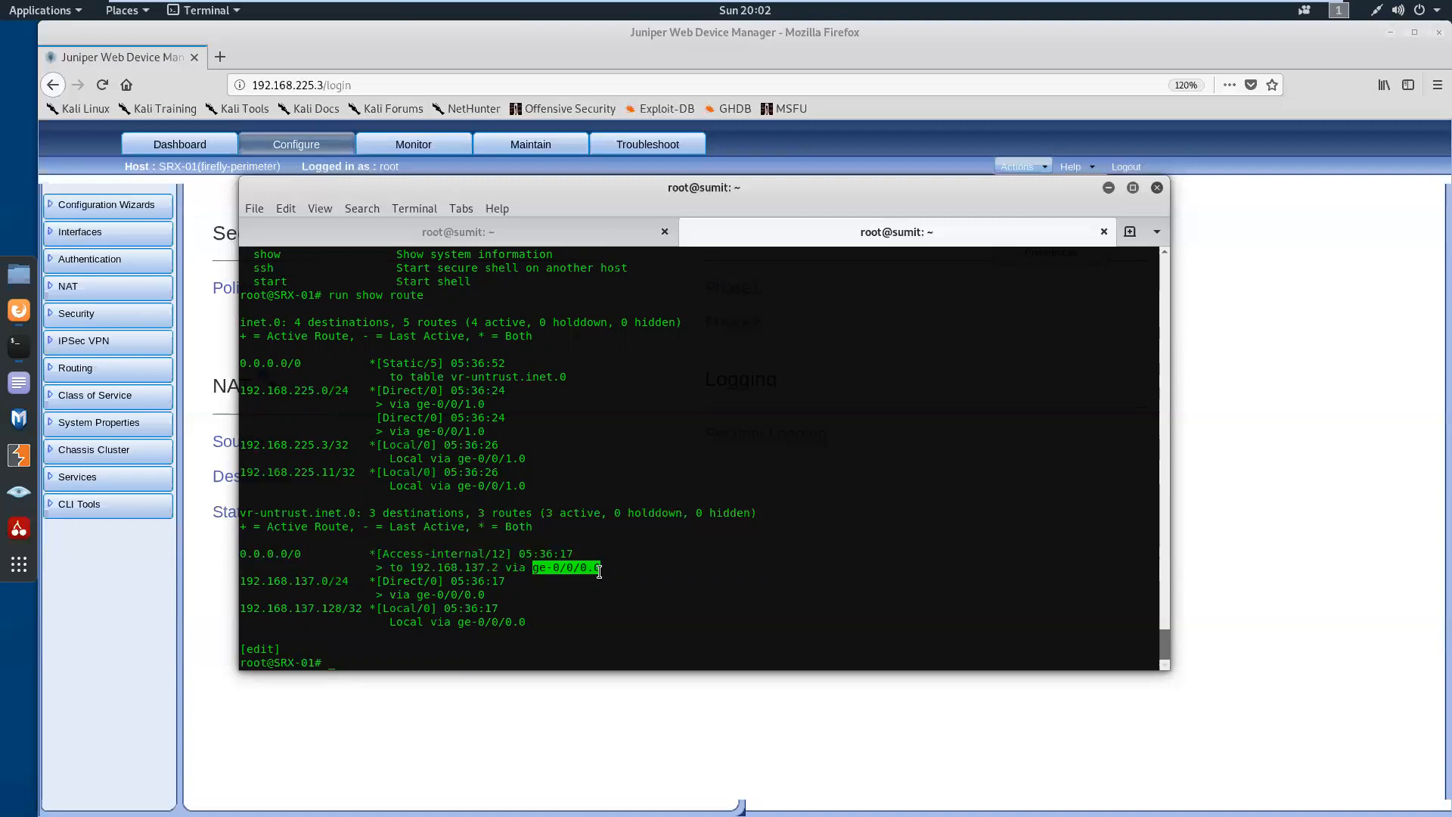
pyautogui.click(543, 599)
pyautogui.moveTo(534, 571); pyautogui.dragTo(598, 570)
# Rerun show security zones and compare the trust zone's interface with the untrust zone's interface
pyautogui.press('Up')
pyautogui.press('Up')
pyautogui.press('Up')
pyautogui.press('Up')
pyautogui.press('Return')
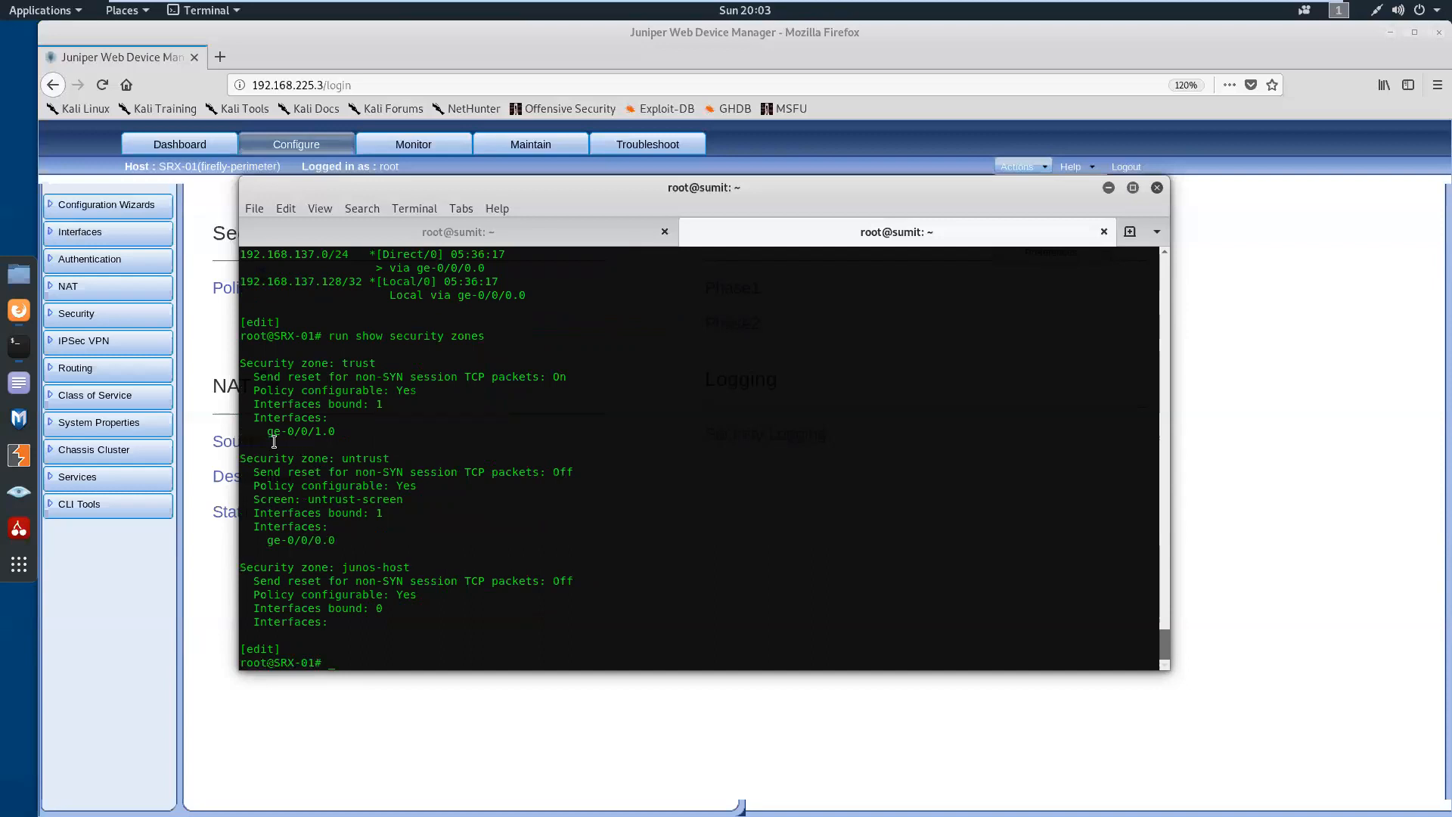
pyautogui.moveTo(270, 437); pyautogui.dragTo(334, 434)
pyautogui.moveTo(339, 543); pyautogui.dragTo(263, 542)
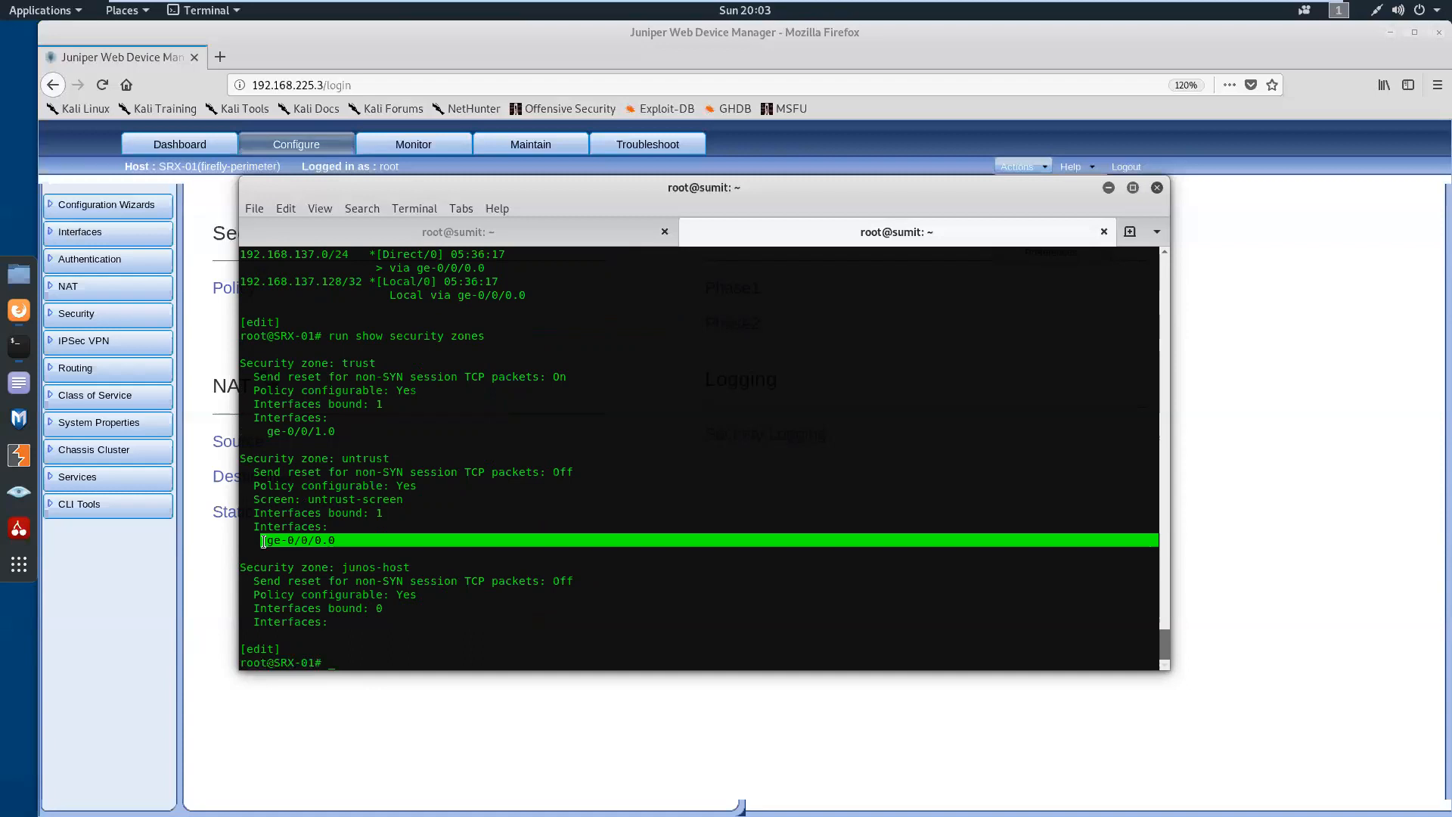
pyautogui.click(389, 461)
pyautogui.moveTo(389, 460); pyautogui.dragTo(345, 460)
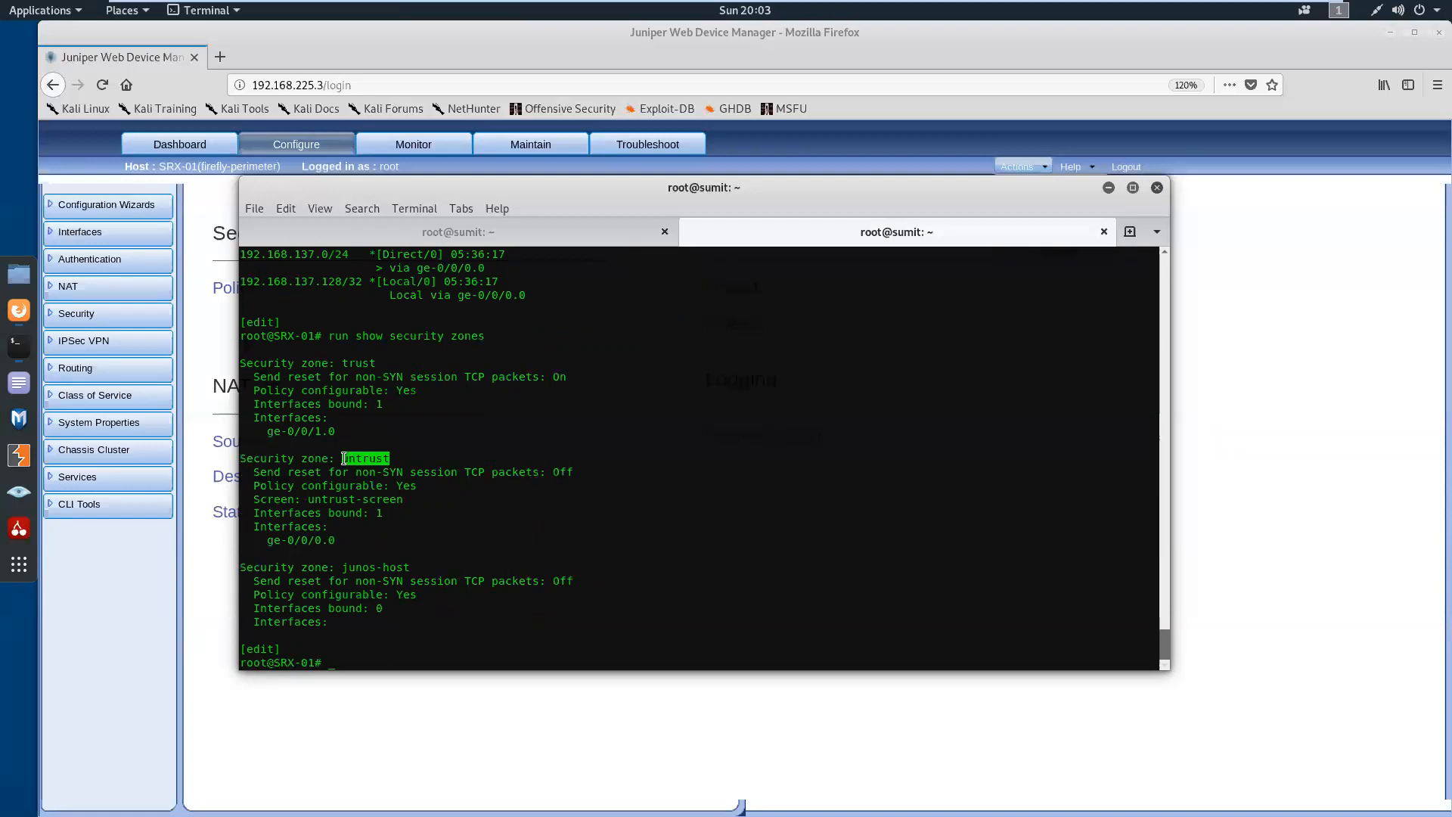
pyautogui.click(424, 519)
pyautogui.press('Return')
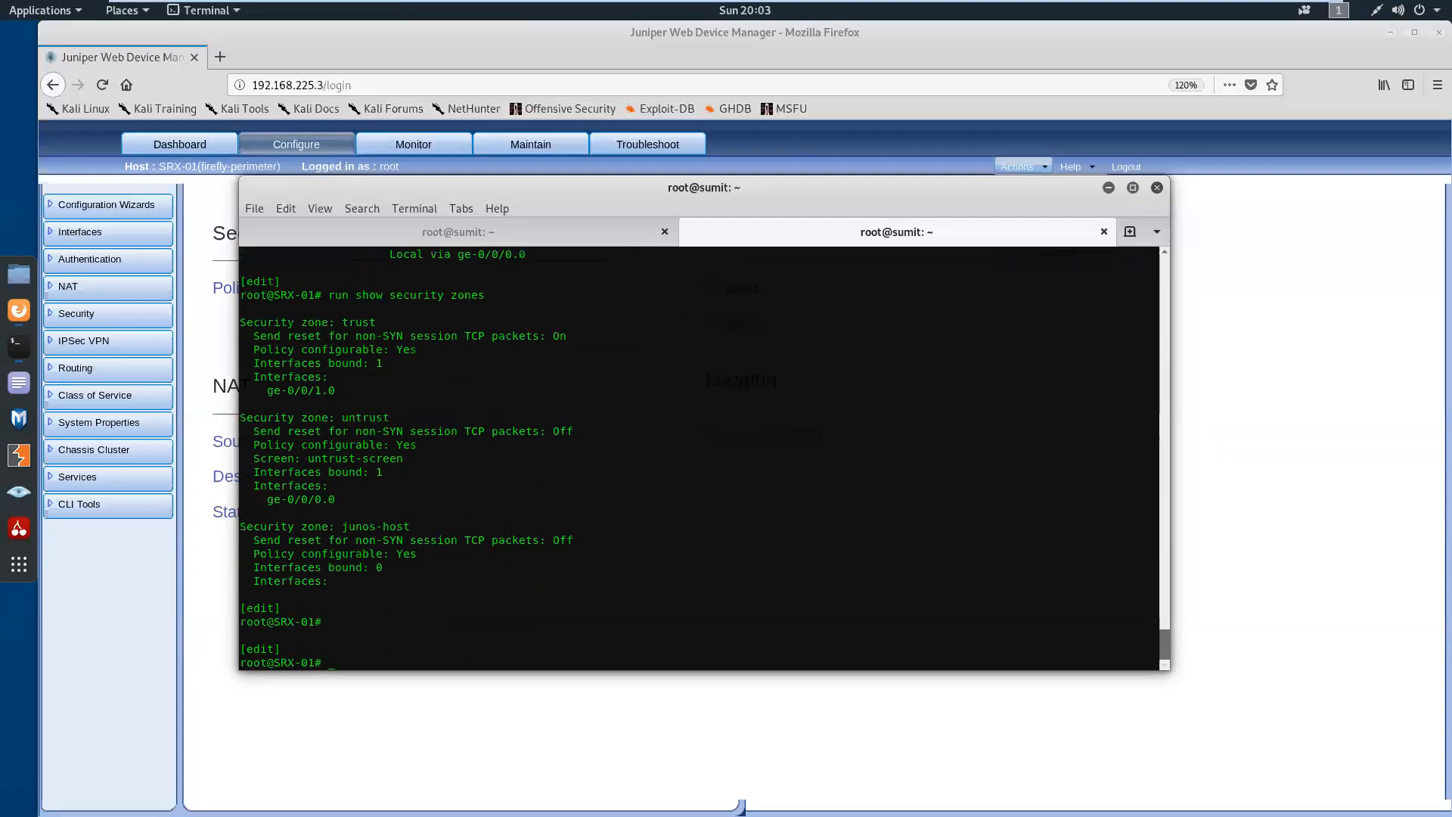
# Display the configuration as set commands filtered by "instance" and examine the vr-untrust interface line
pyautogui.write('show | display set | match instance')
pyautogui.press('Return')
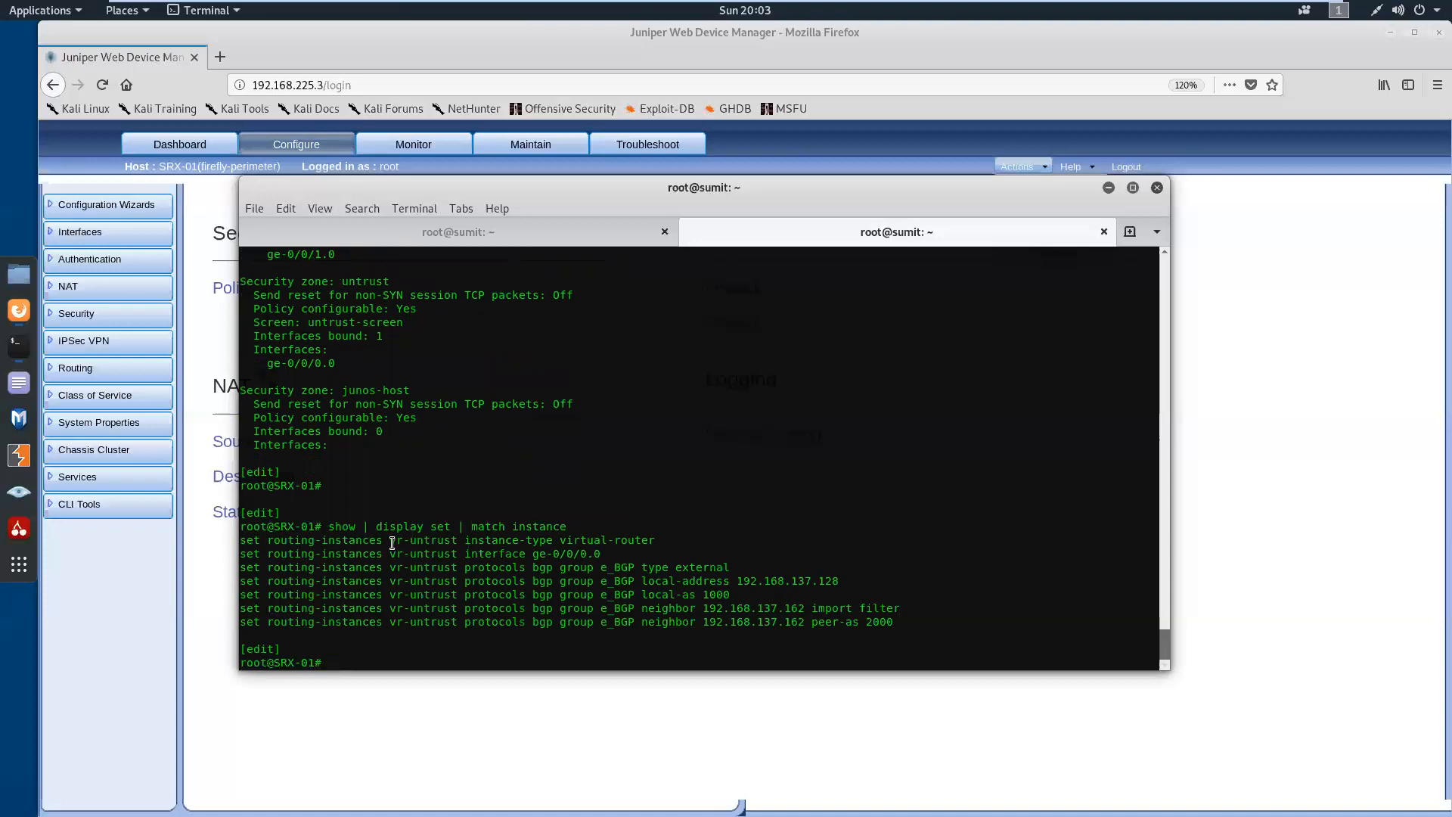
pyautogui.moveTo(392, 543); pyautogui.dragTo(243, 553)
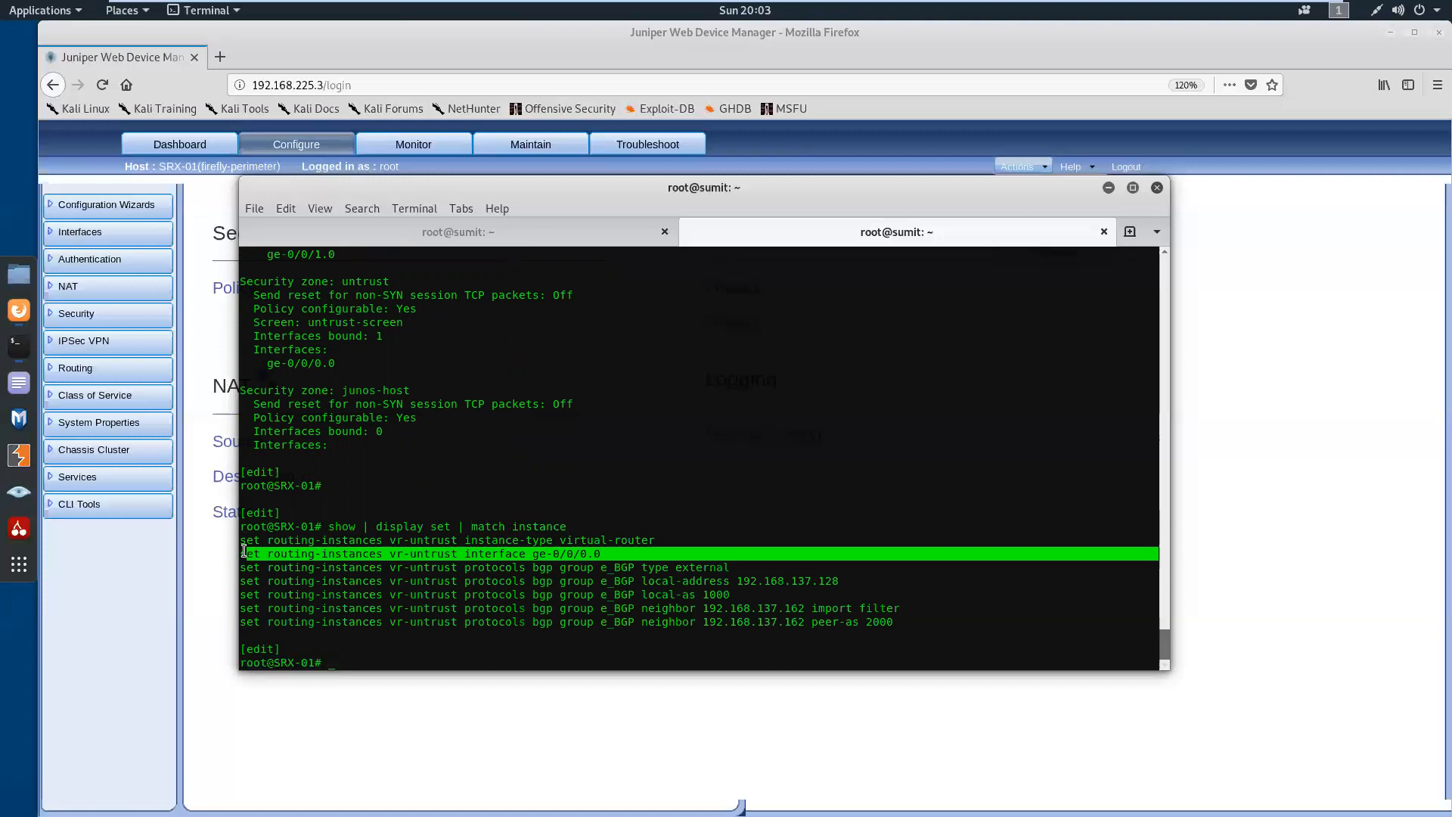
# Run show route from configuration mode on SRX-01 to list the routing tables again
pyautogui.moveTo(243, 553); pyautogui.dragTo(247, 554)
pyautogui.press('Return')
pyautogui.press('Return')
pyautogui.write('ru')
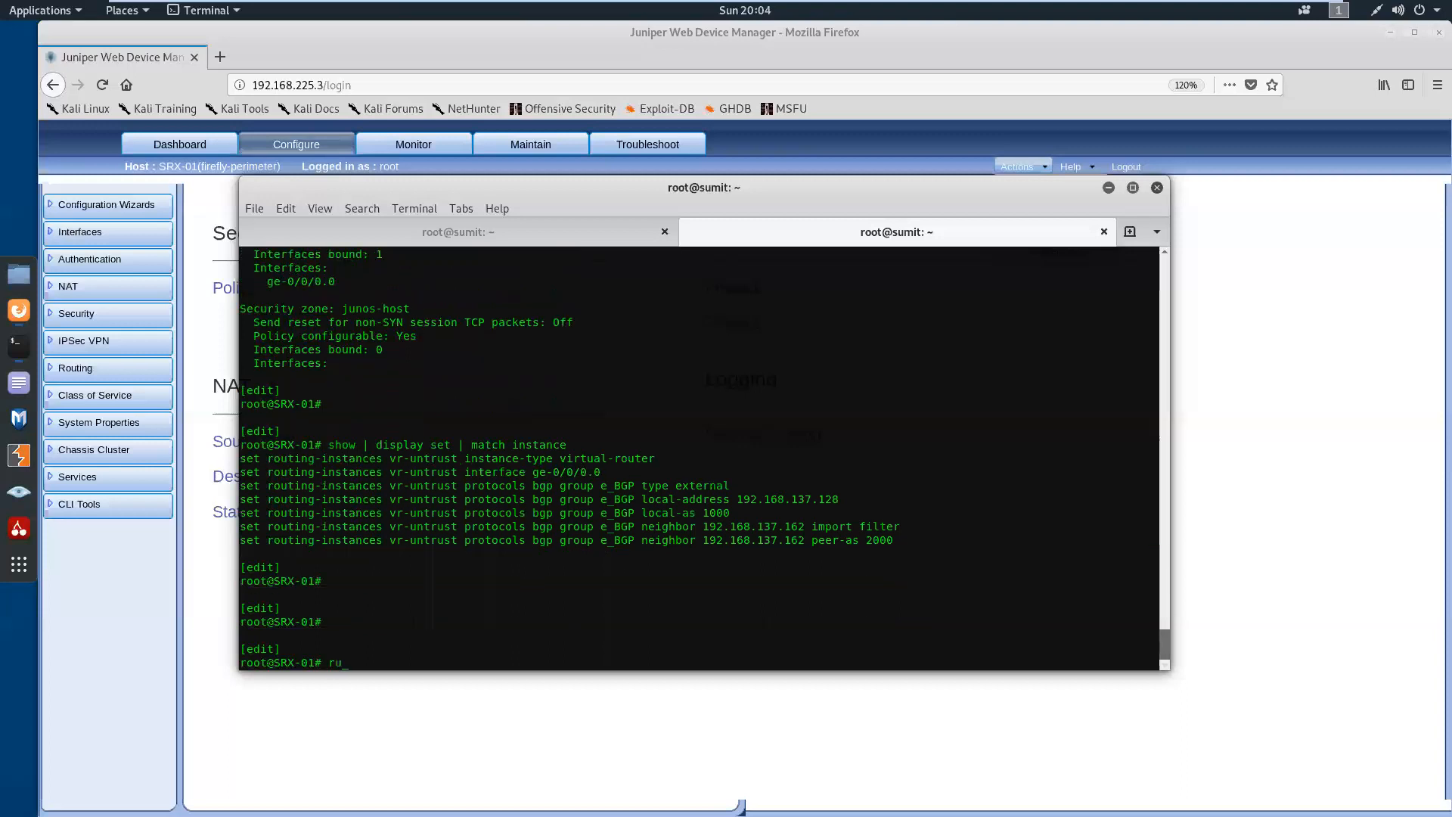
pyautogui.write('n show route')
pyautogui.press('Return')
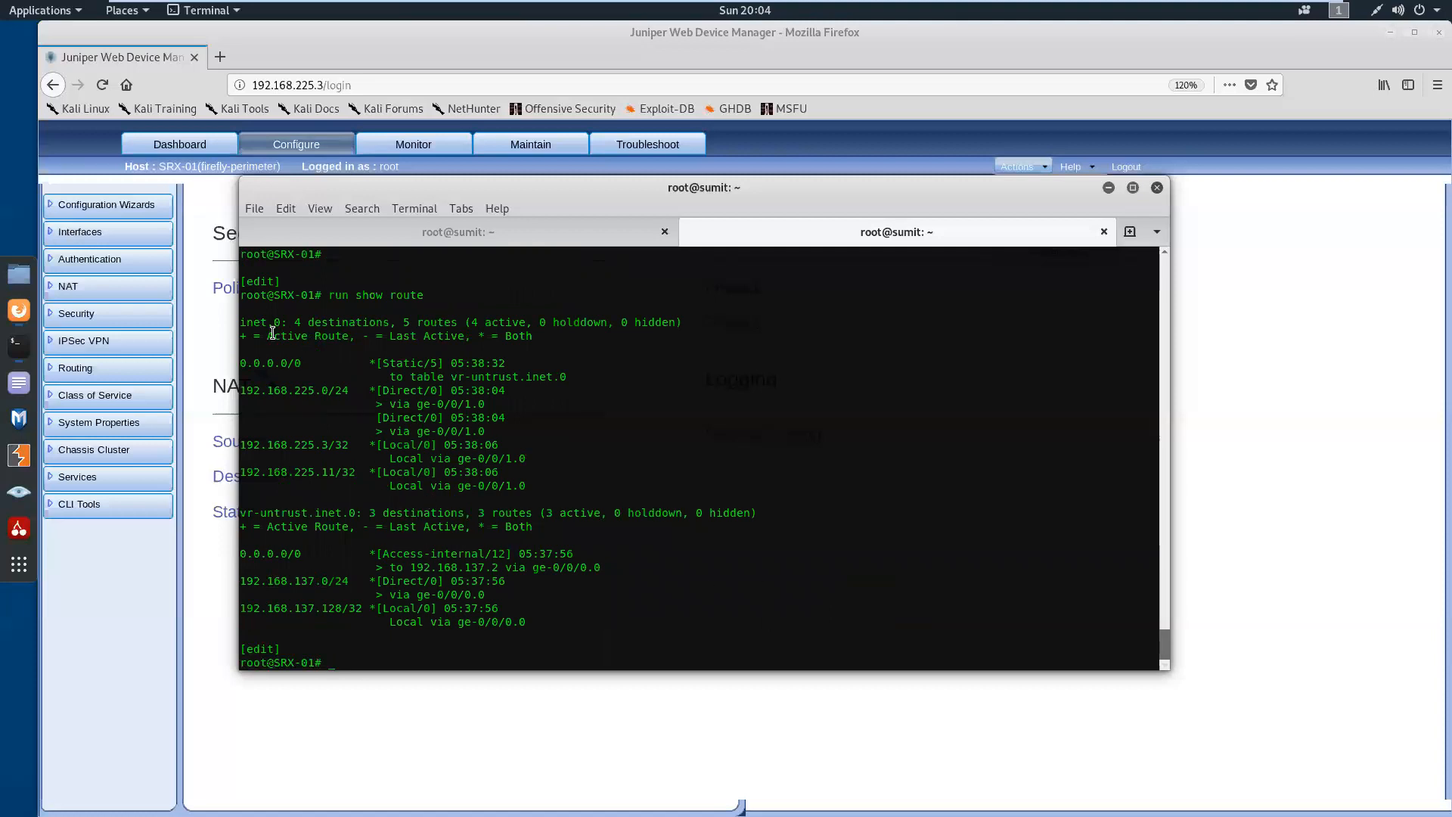
# Compare the inet.0 and vr-untrust.inet.0 routing tables, examining the 192.168.225.3/32 local route and the vr-untrust default route
pyautogui.moveTo(243, 322); pyautogui.dragTo(391, 320)
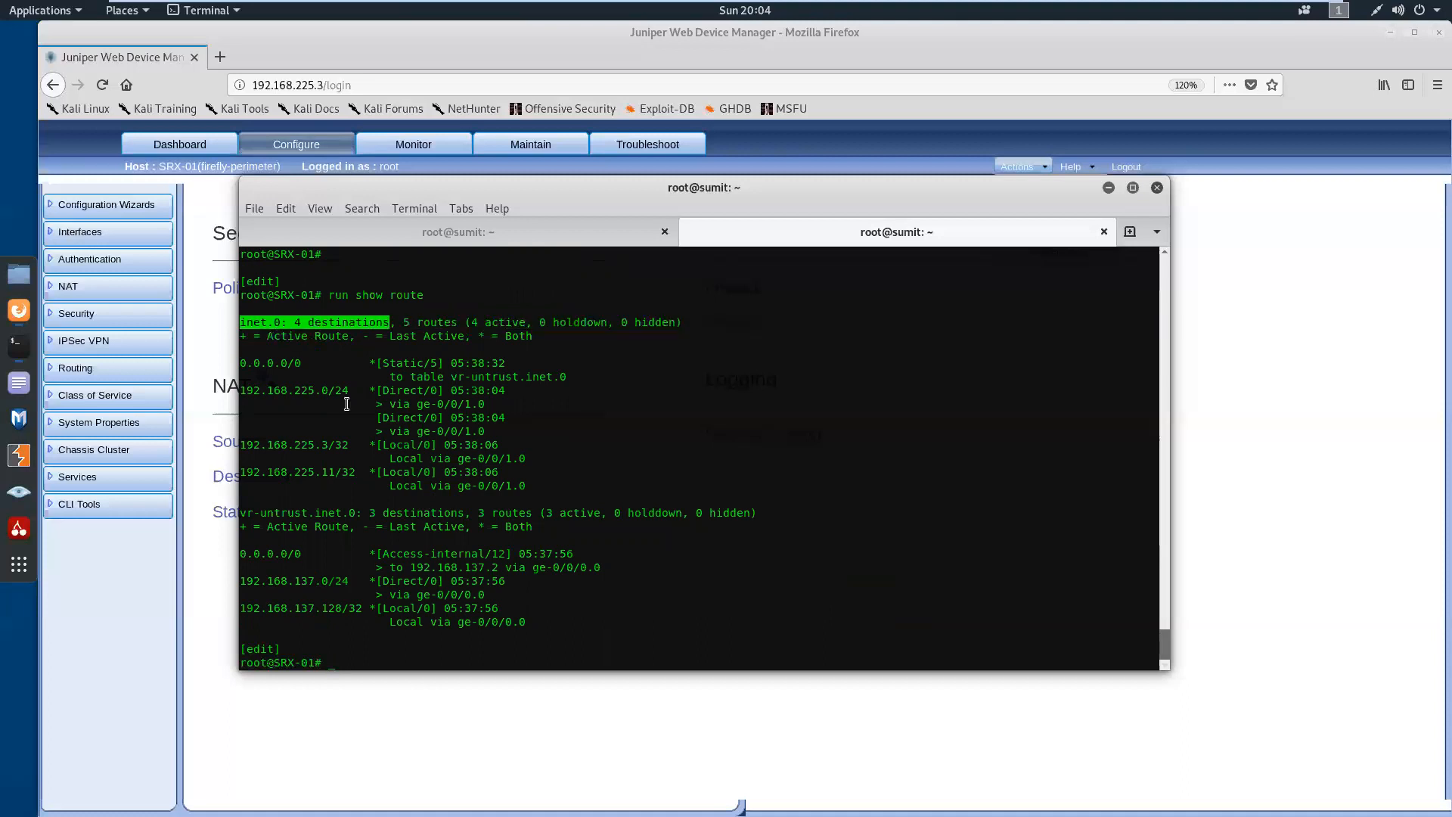
pyautogui.moveTo(242, 513); pyautogui.dragTo(349, 528)
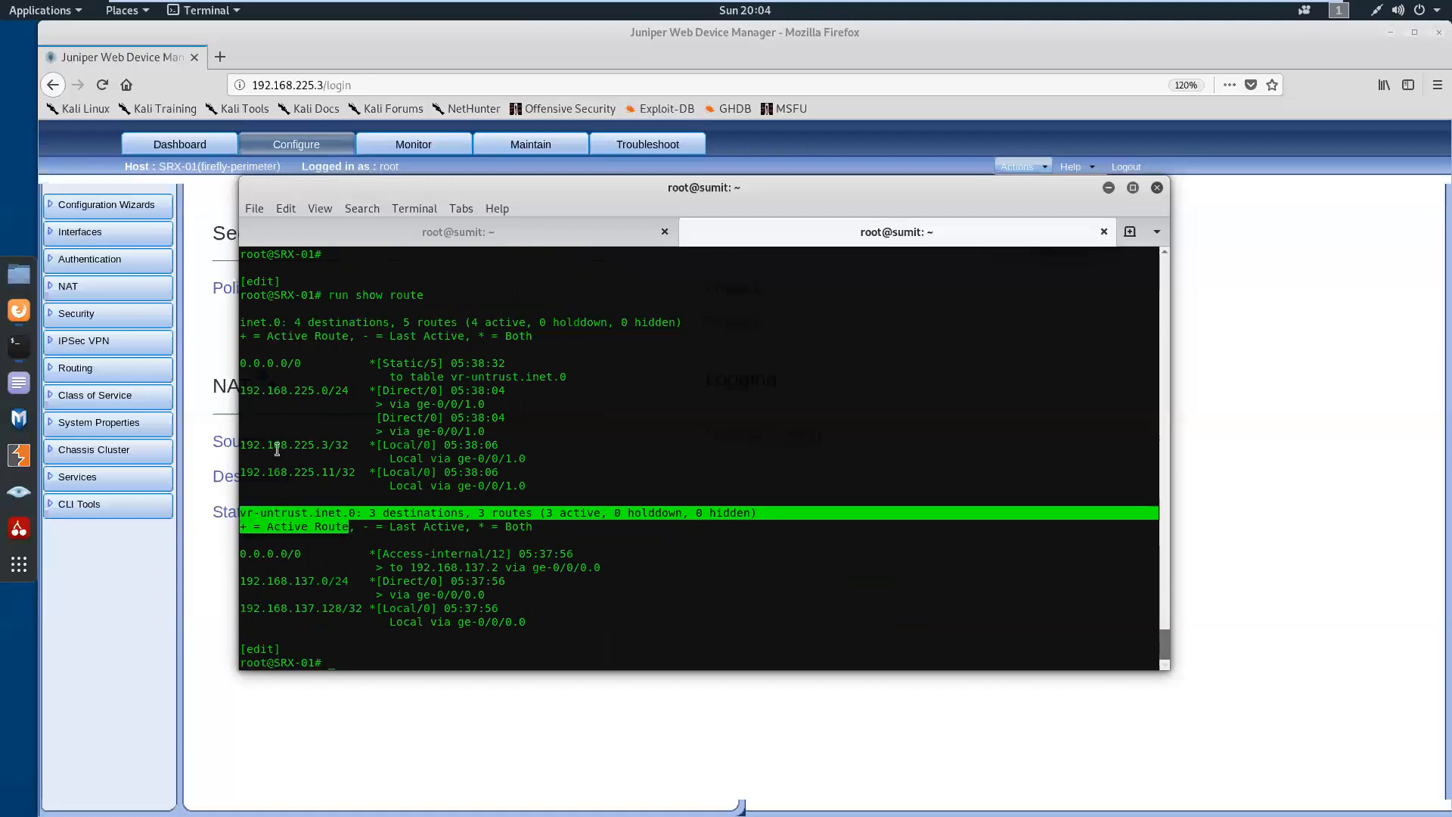
pyautogui.moveTo(243, 444); pyautogui.dragTo(610, 458)
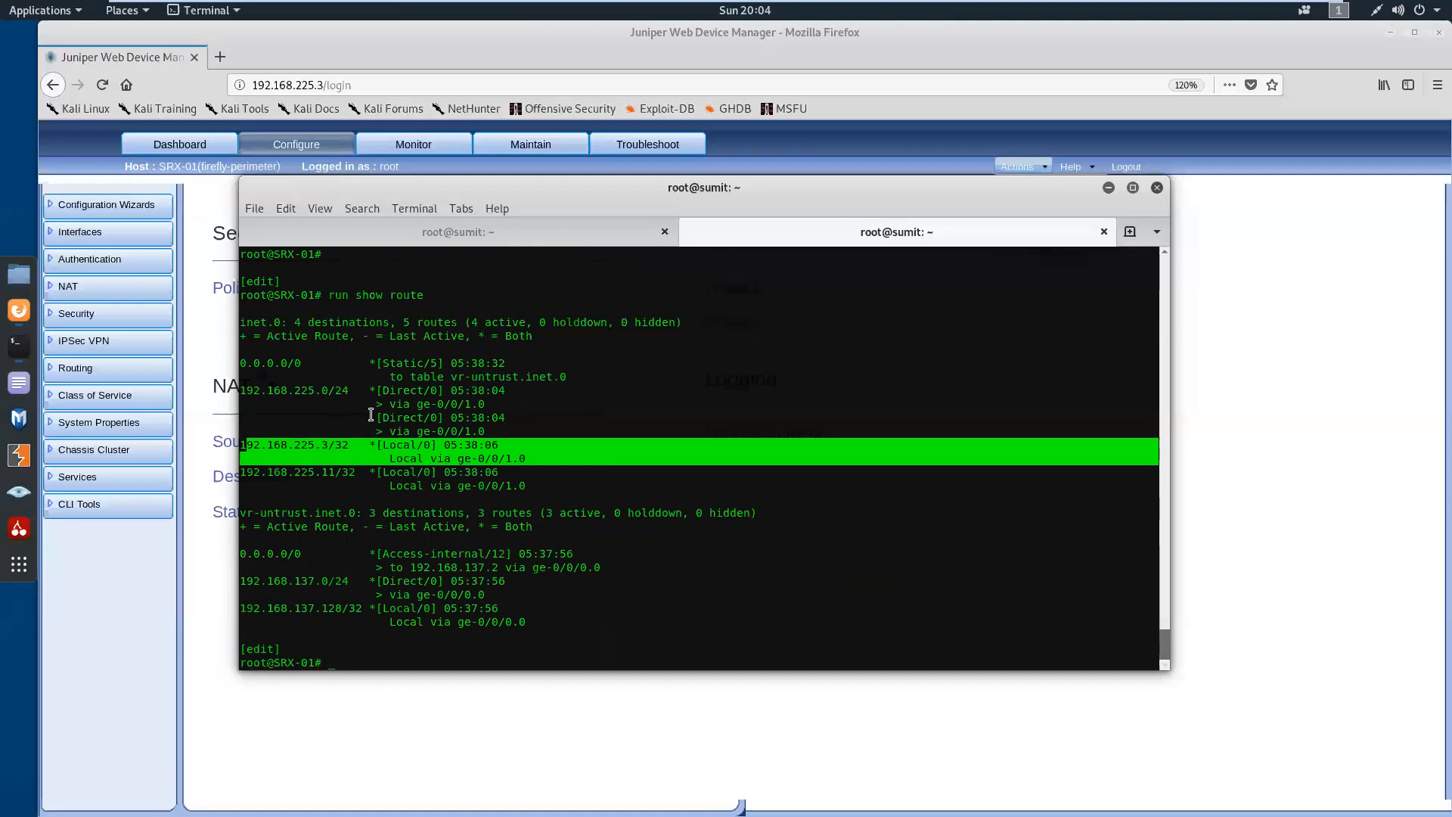
pyautogui.moveTo(240, 321); pyautogui.dragTo(293, 325)
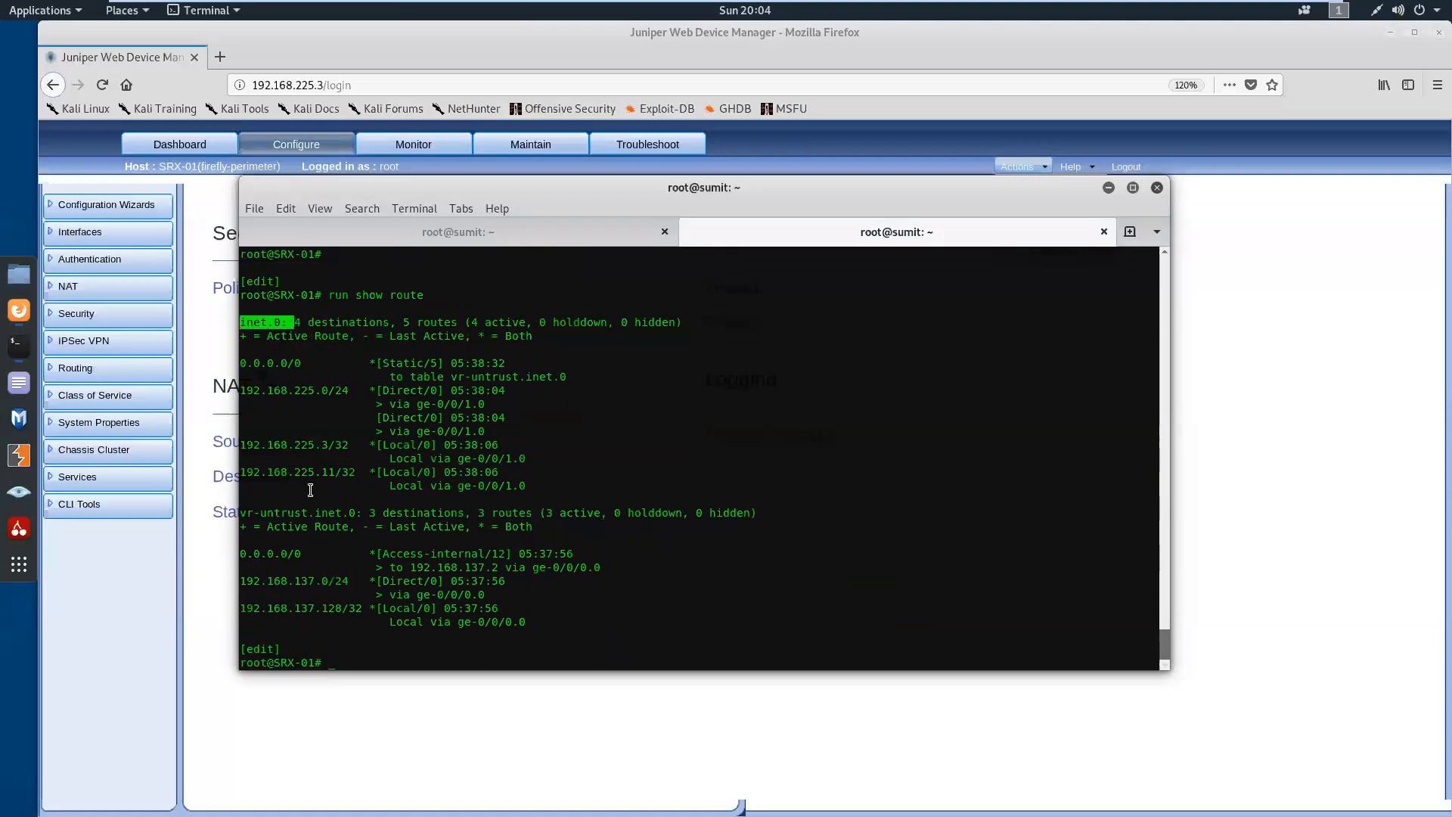
pyautogui.moveTo(240, 512); pyautogui.dragTo(302, 513)
pyautogui.moveTo(244, 554); pyautogui.dragTo(522, 567)
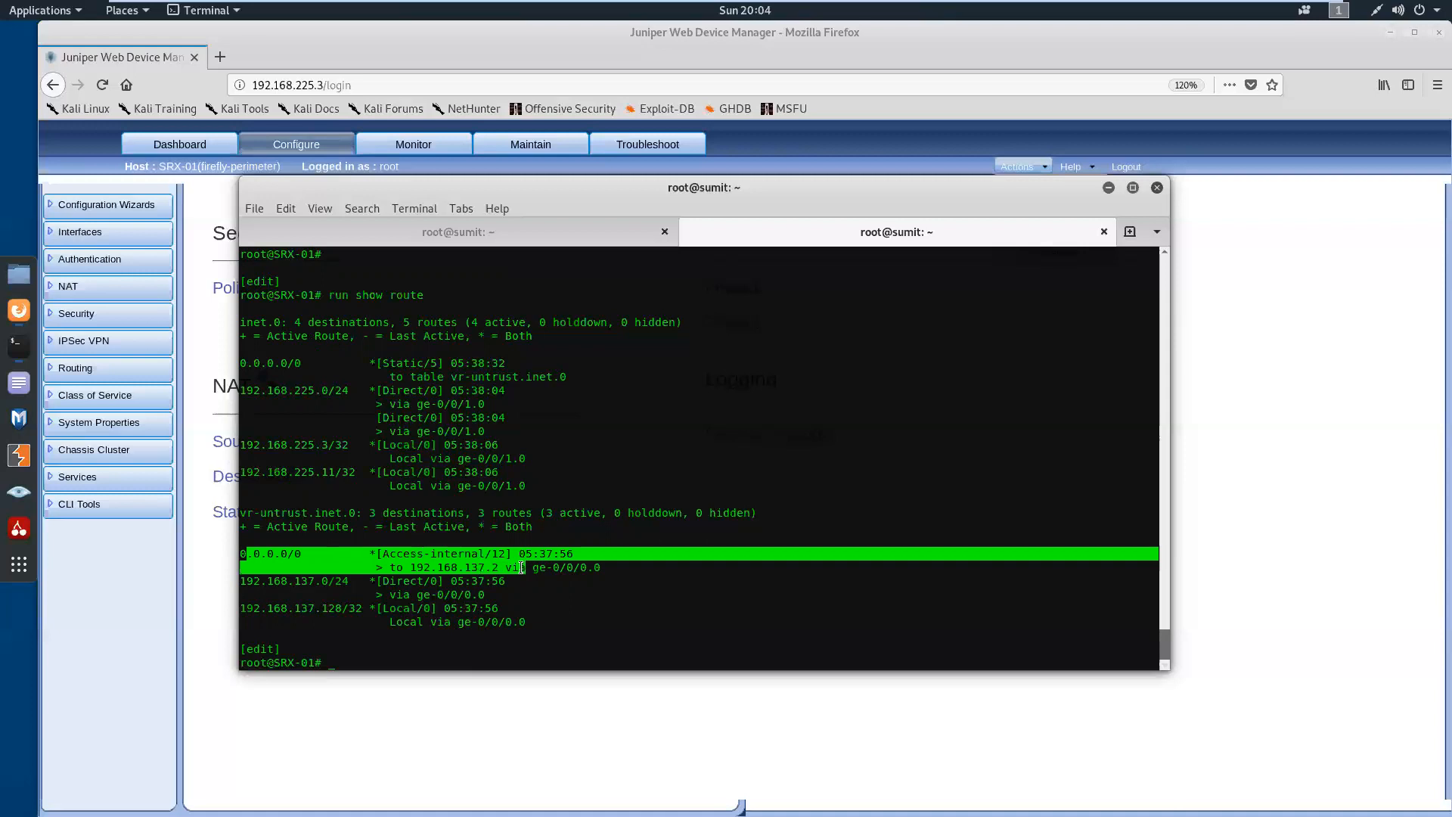
pyautogui.click(470, 617)
pyautogui.press('Return')
pyautogui.press('Return')
pyautogui.press('Return')
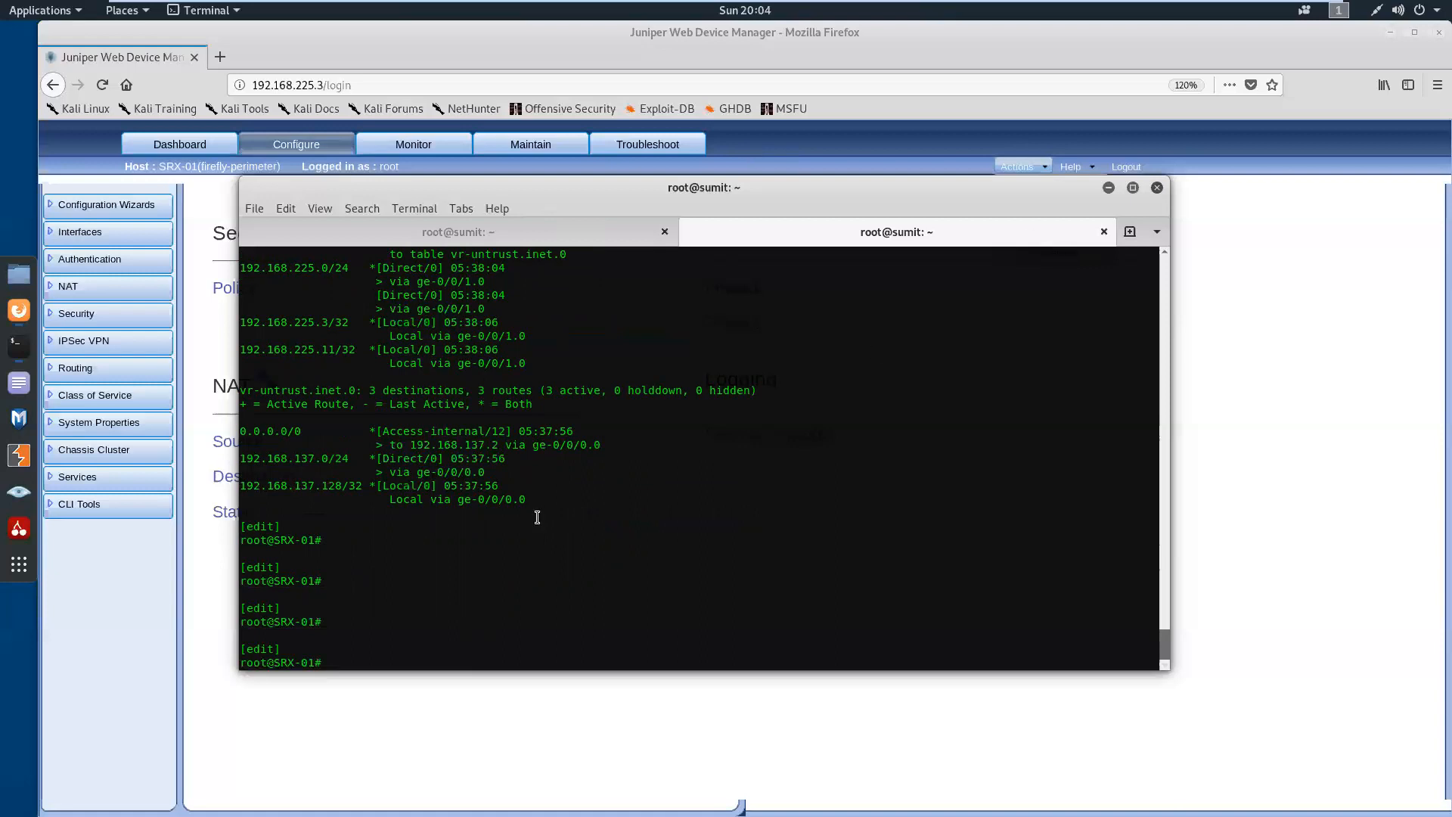
pyautogui.press('Return')
pyautogui.press('Return')
pyautogui.press('Return')
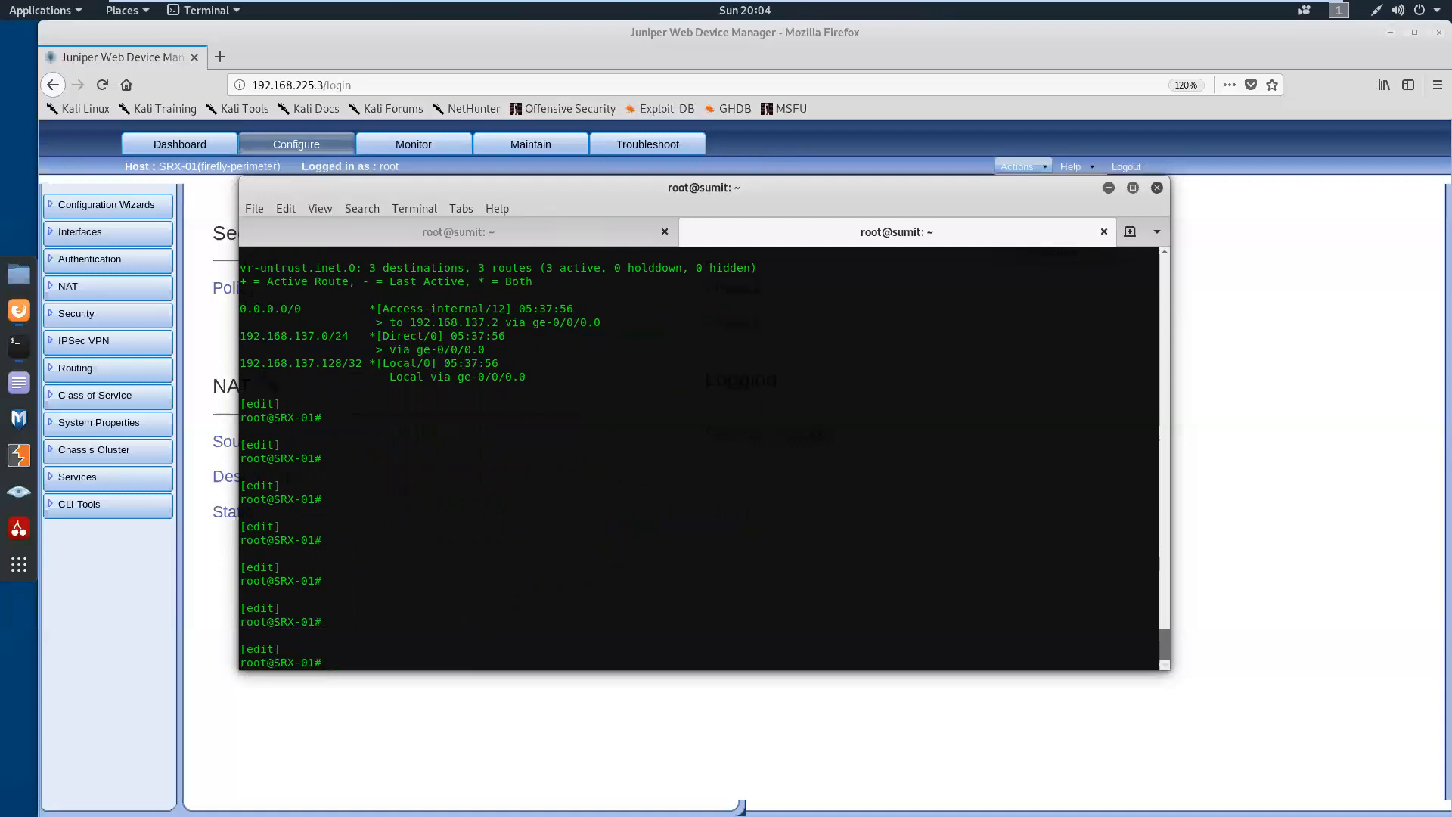
pyautogui.press('Return')
pyautogui.press('Return')
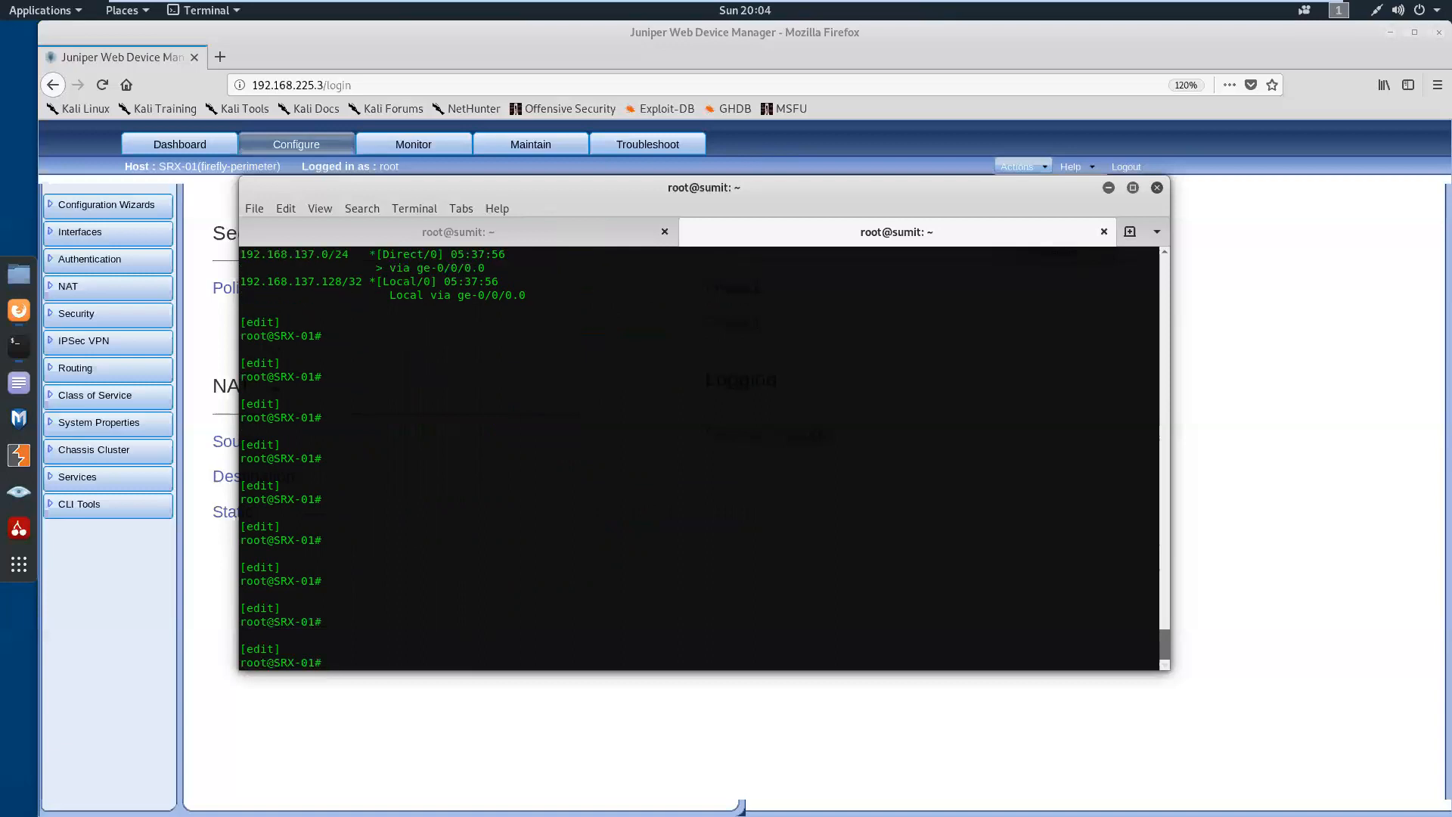
# Display the SRX-01 configuration as set commands filtered by "access"
pyautogui.write('show | ')
pyautogui.write('match')
pyautogui.press('BackSpace')
pyautogui.press('BackSpace')
pyautogui.press('BackSpace')
pyautogui.press('BackSpace')
pyautogui.press('BackSpace')
pyautogui.write('display set |match')
pyautogui.press('BackSpace')
pyautogui.press('BackSpace')
pyautogui.press('BackSpace')
pyautogui.press('BackSpace')
pyautogui.press('BackSpace')
pyautogui.write('match access')
pyautogui.press('Return')
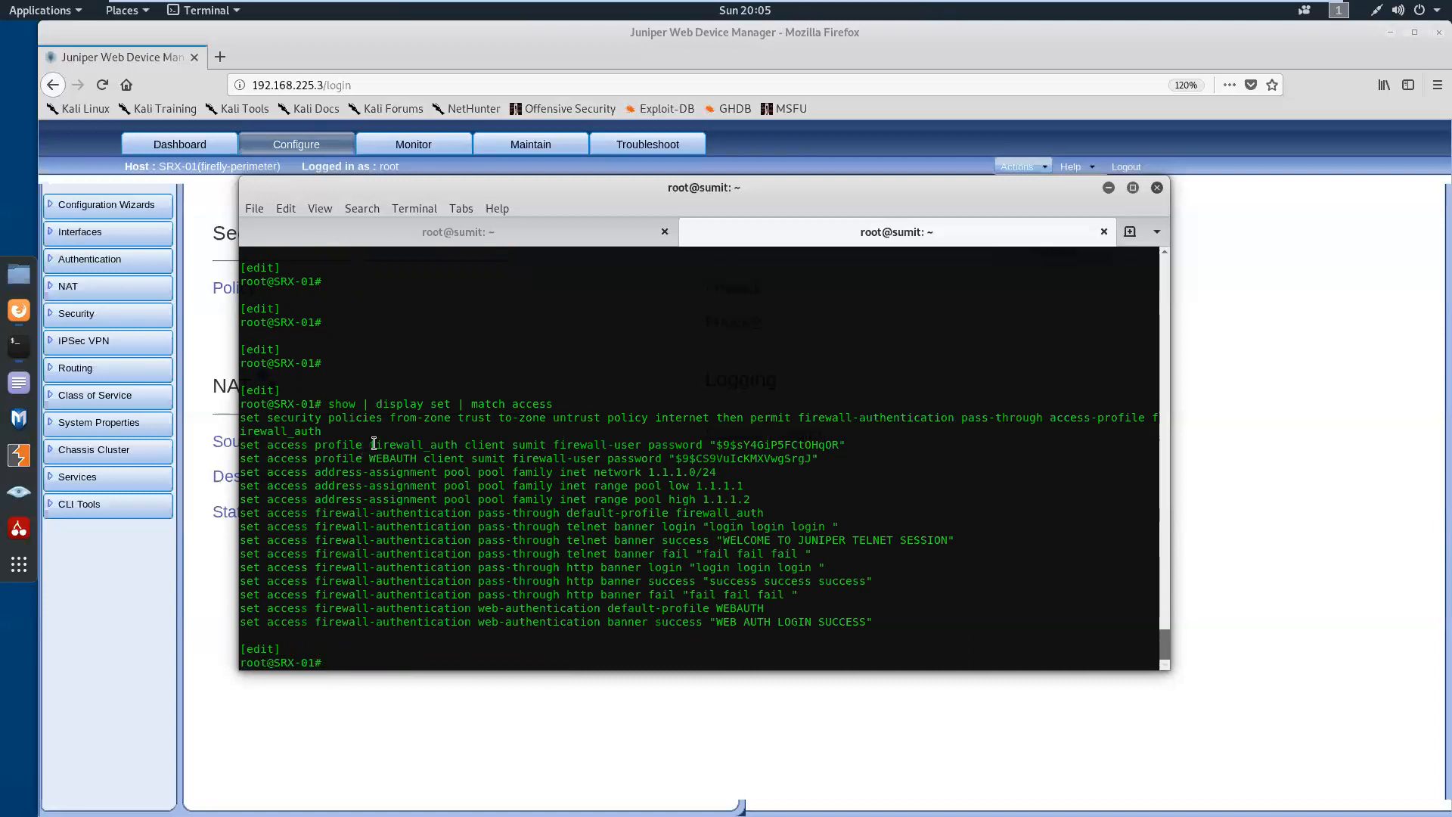
# Examine the firewall_auth access profile line and the client name defined in it
pyautogui.moveTo(371, 445); pyautogui.dragTo(458, 442)
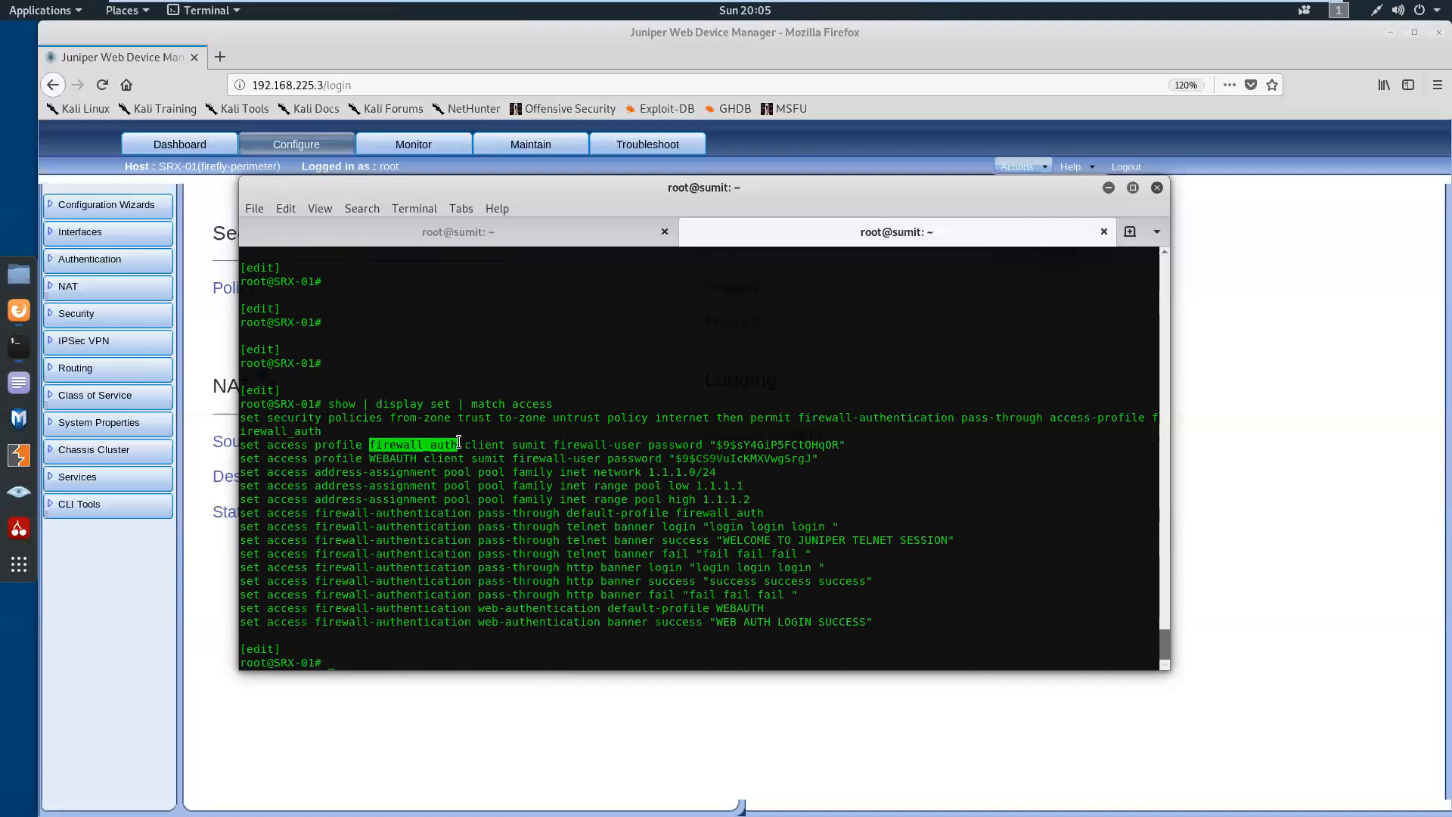
pyautogui.click(497, 445)
pyautogui.moveTo(512, 446); pyautogui.dragTo(546, 445)
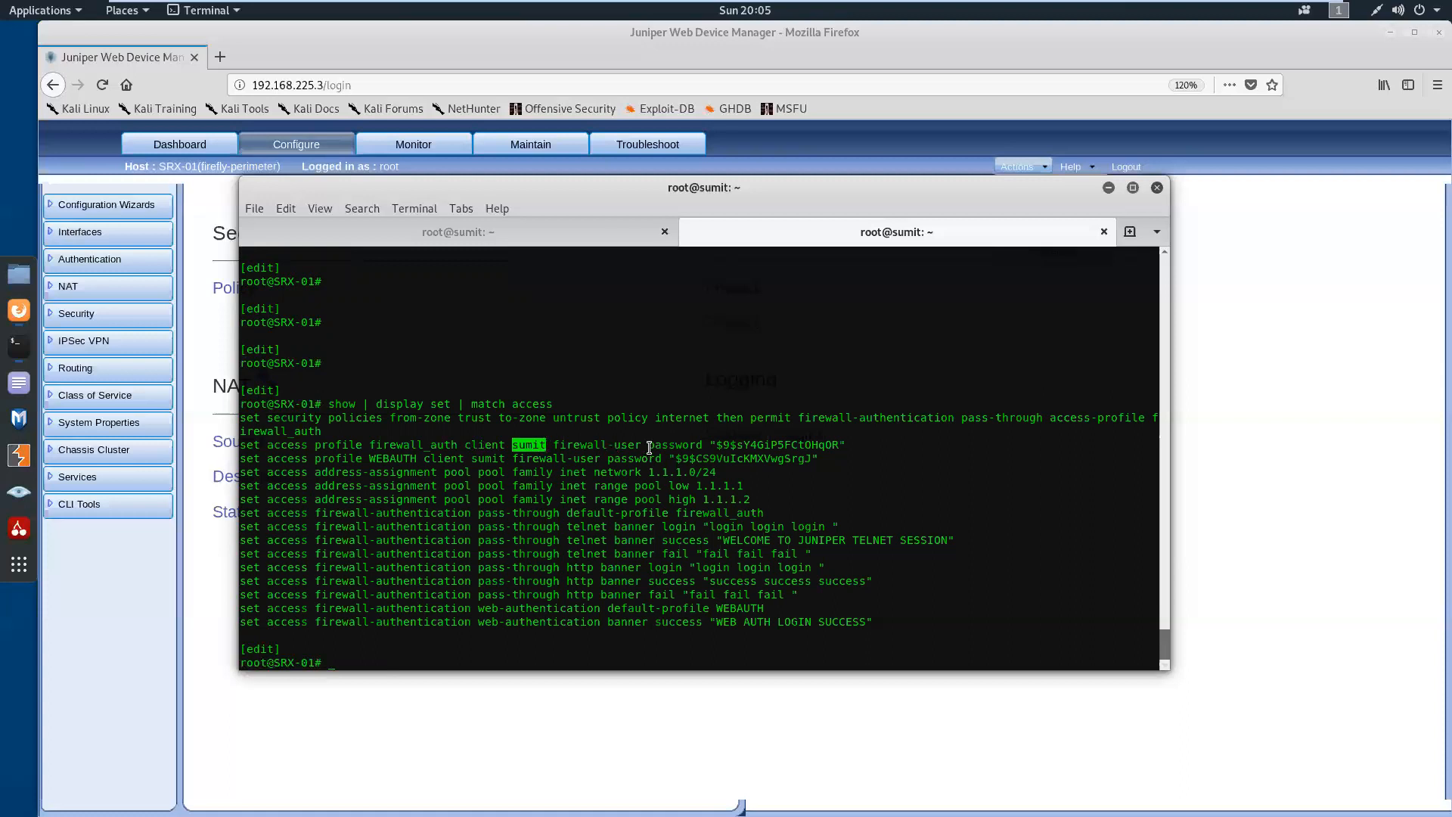
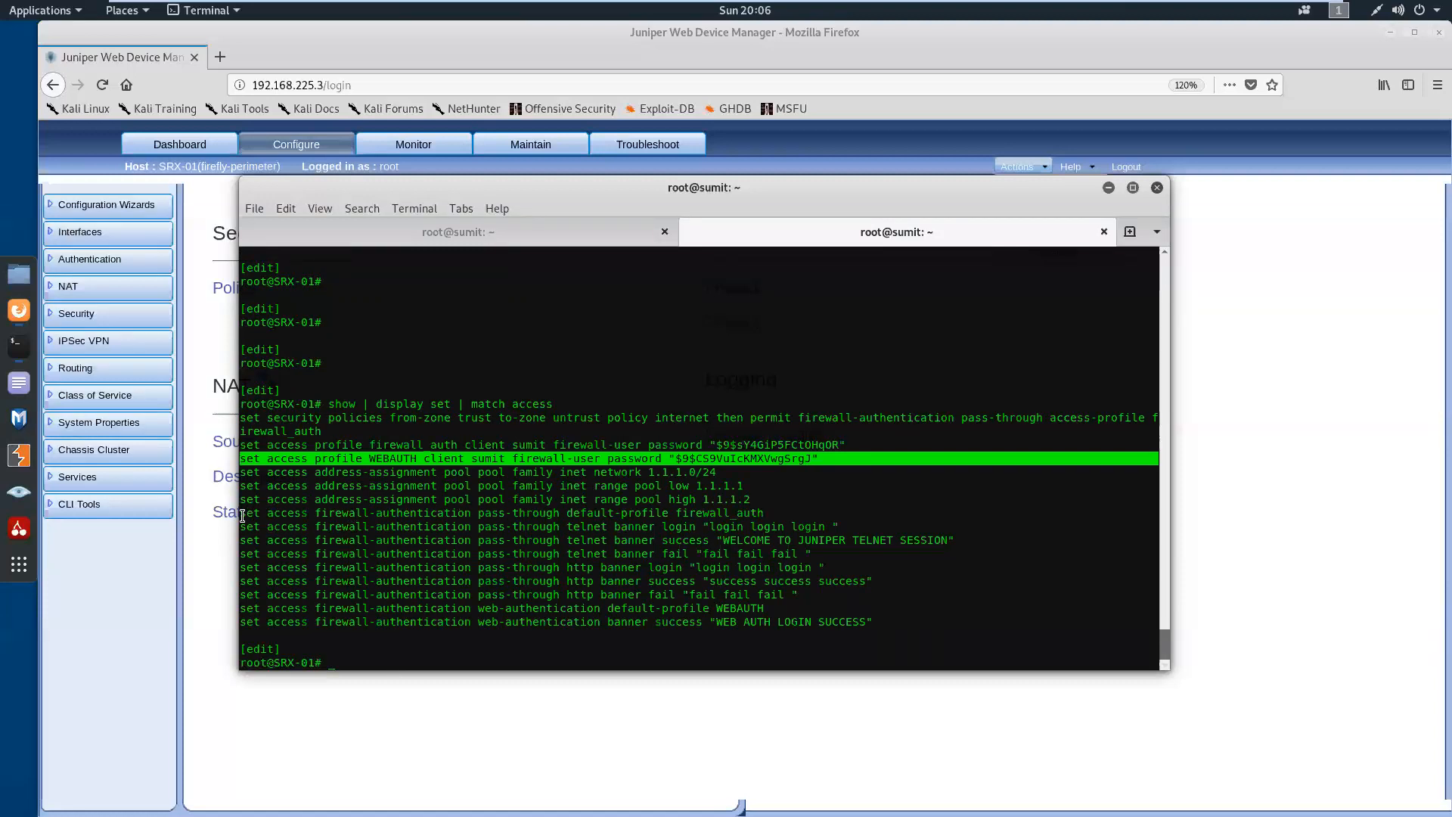
# Examine the pass-through and web-authentication default profiles and the pass-through telnet login, success and fail banners
pyautogui.moveTo(242, 517); pyautogui.dragTo(764, 515)
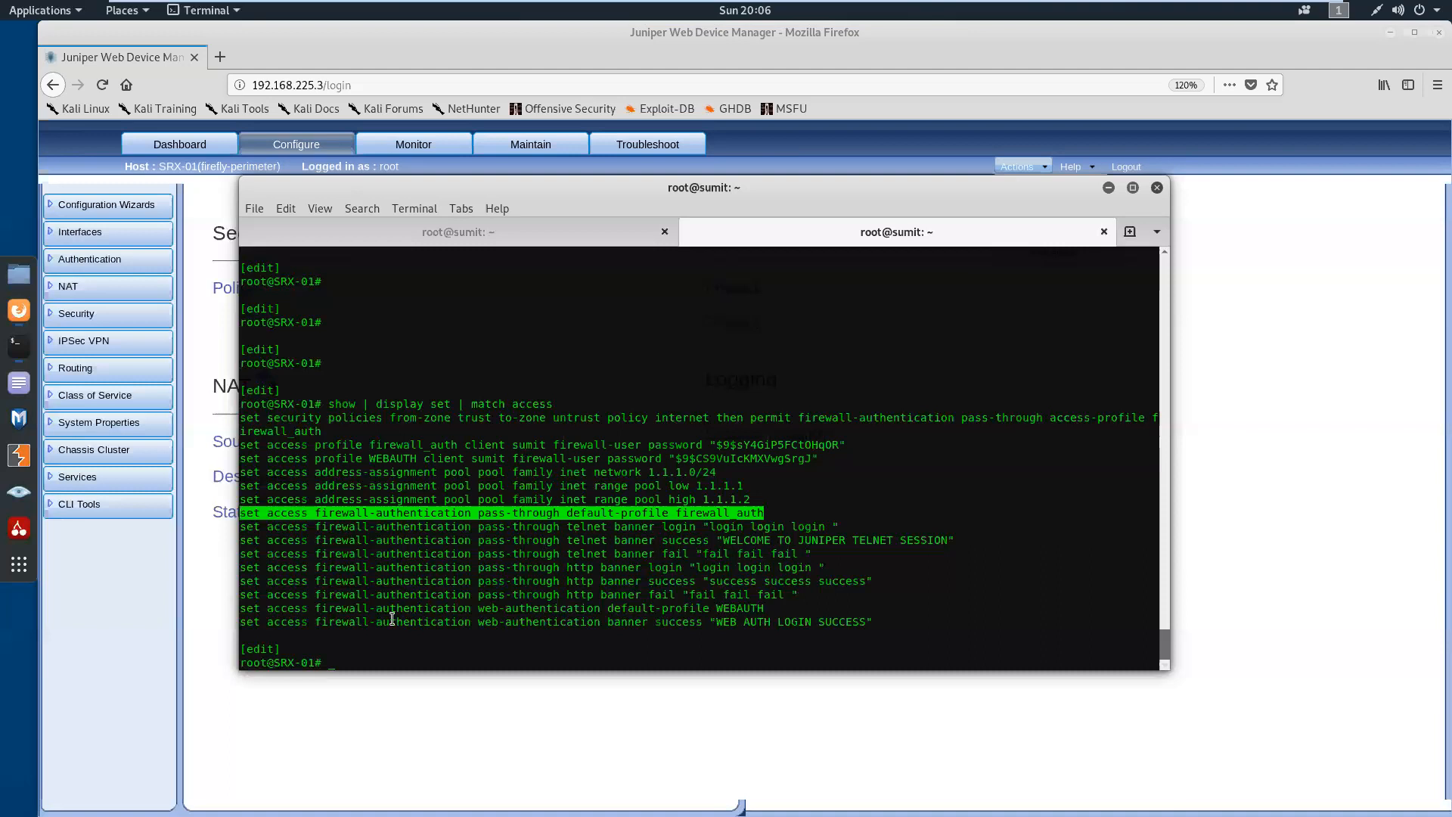
pyautogui.moveTo(241, 609); pyautogui.dragTo(763, 610)
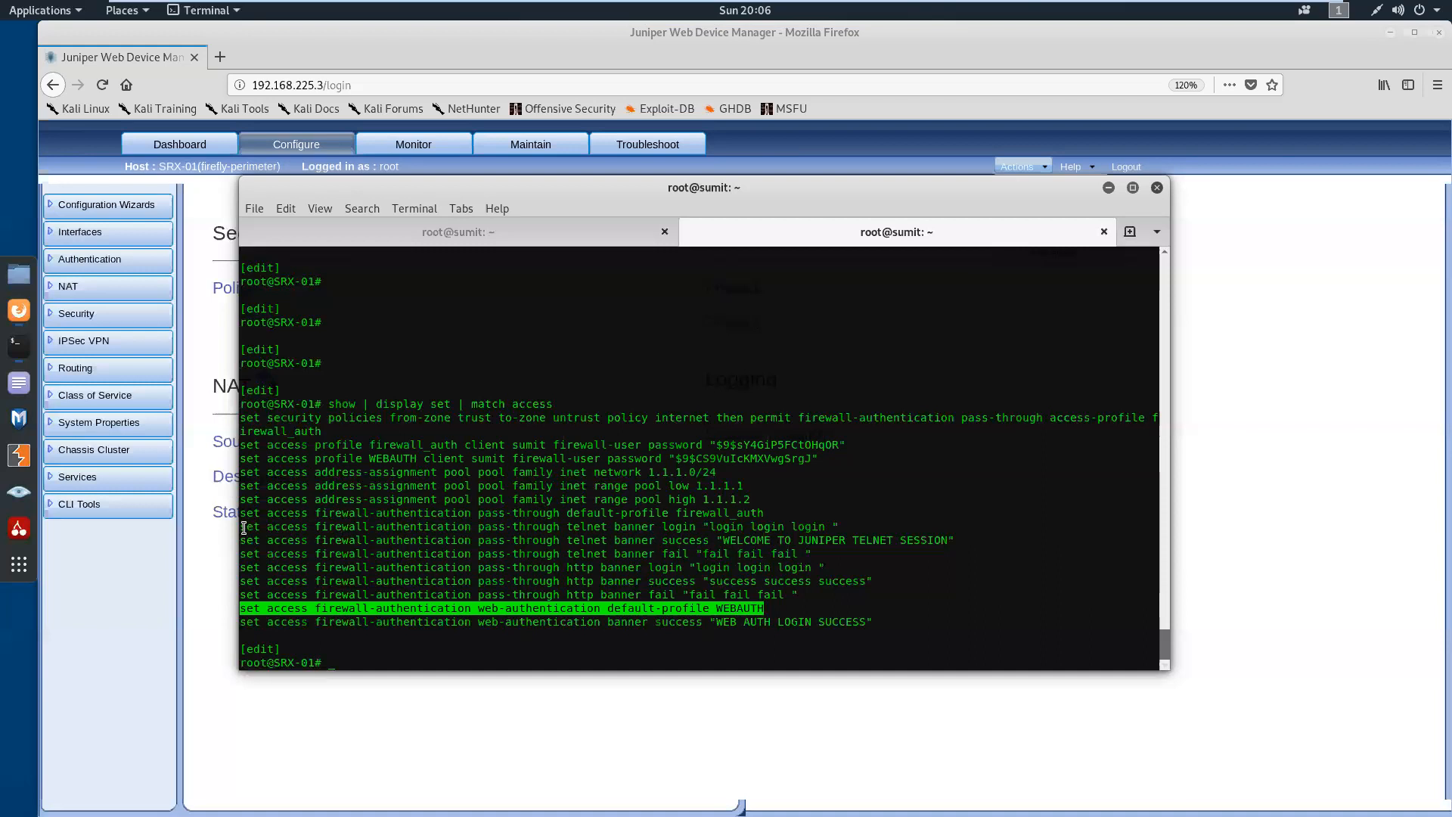
pyautogui.moveTo(242, 527); pyautogui.dragTo(839, 527)
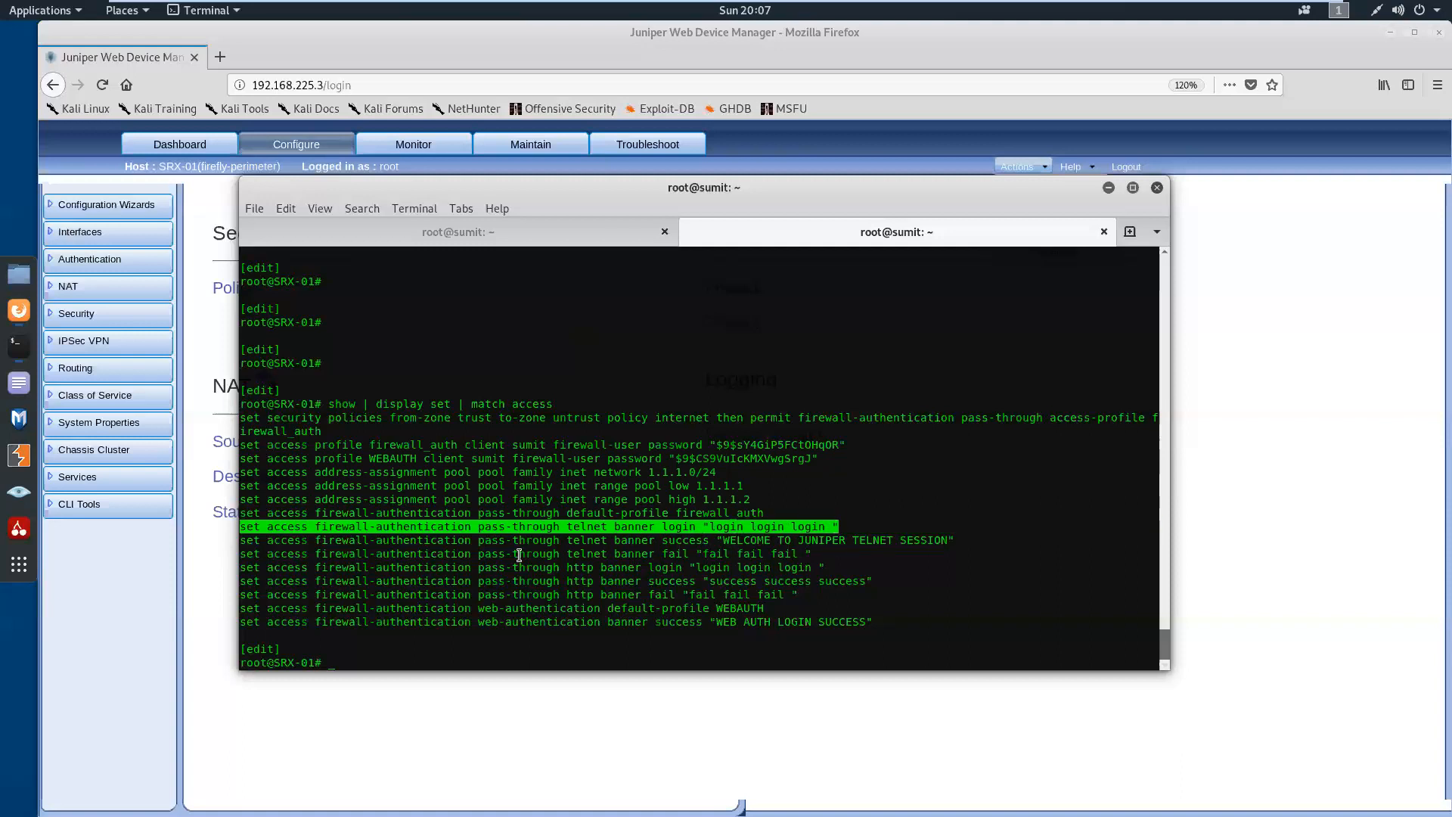
pyautogui.moveTo(246, 543); pyautogui.dragTo(951, 542)
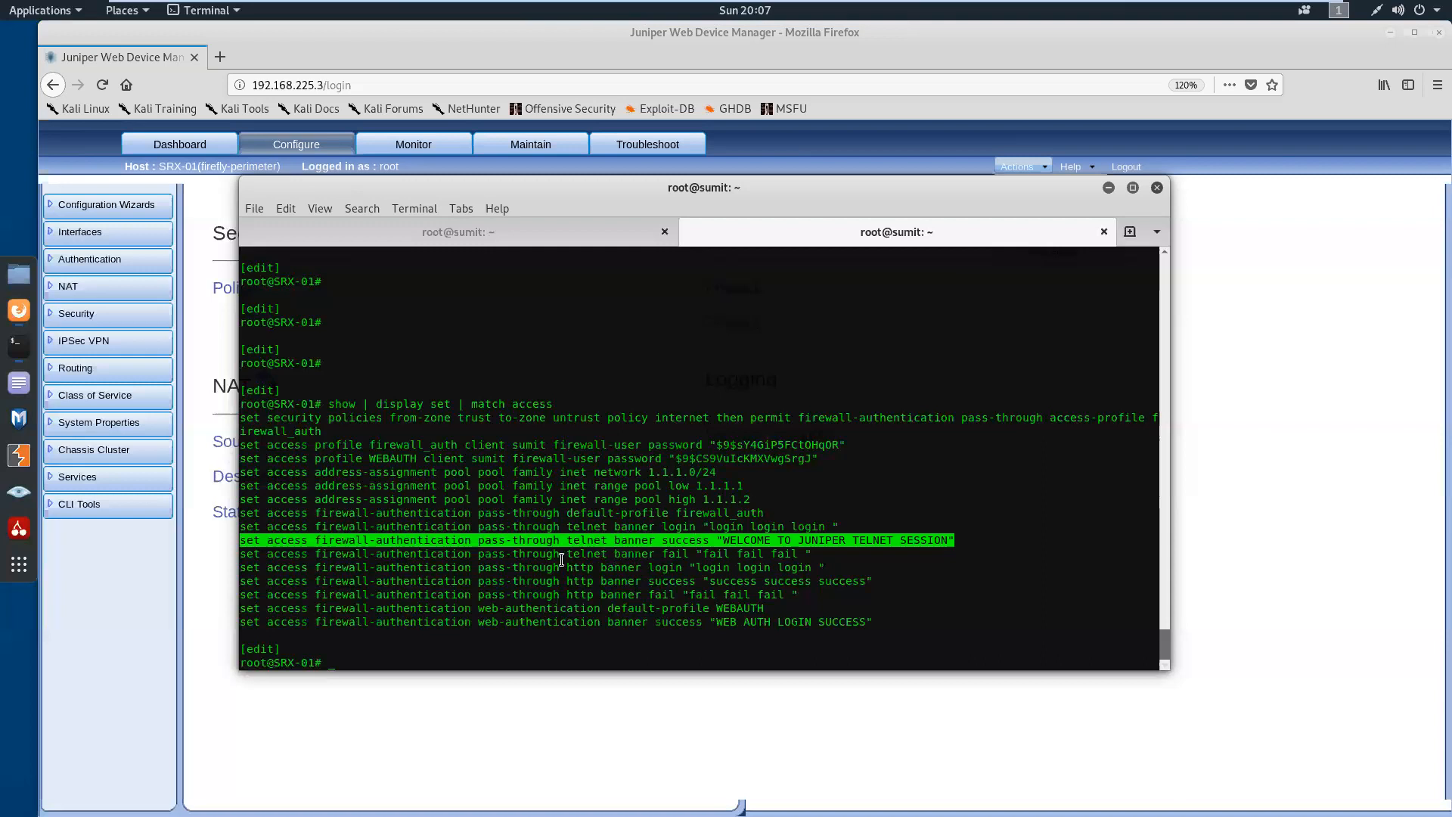
pyautogui.moveTo(479, 555); pyautogui.dragTo(819, 555)
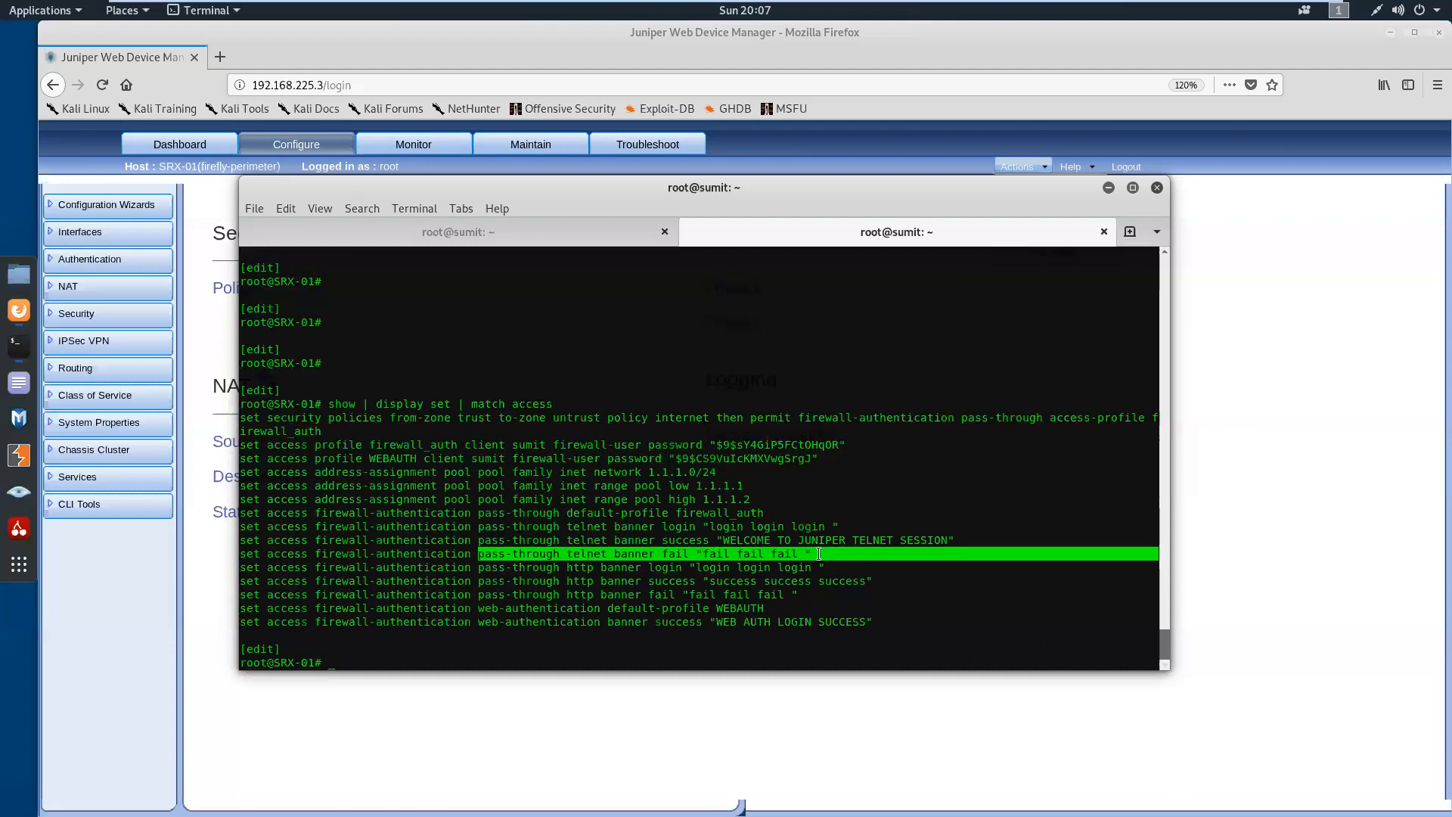
pyautogui.click(694, 564)
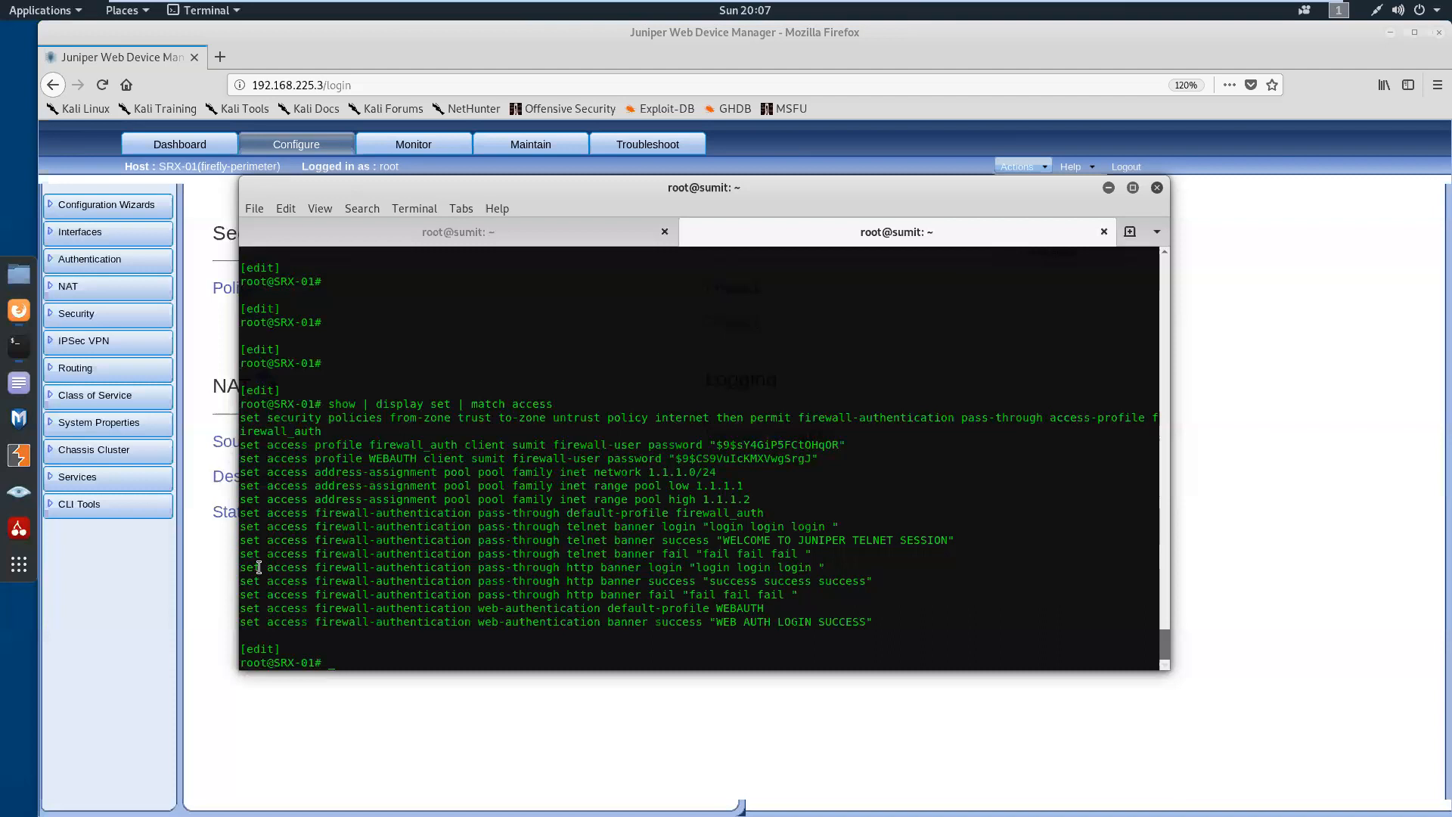
# Examine the pass-through HTTP login, success and fail banners and the web-authentication default-profile line
pyautogui.moveTo(244, 567); pyautogui.dragTo(833, 597)
pyautogui.moveTo(507, 618); pyautogui.dragTo(241, 609)
pyautogui.click(403, 631)
pyautogui.press('Return')
pyautogui.press('Return')
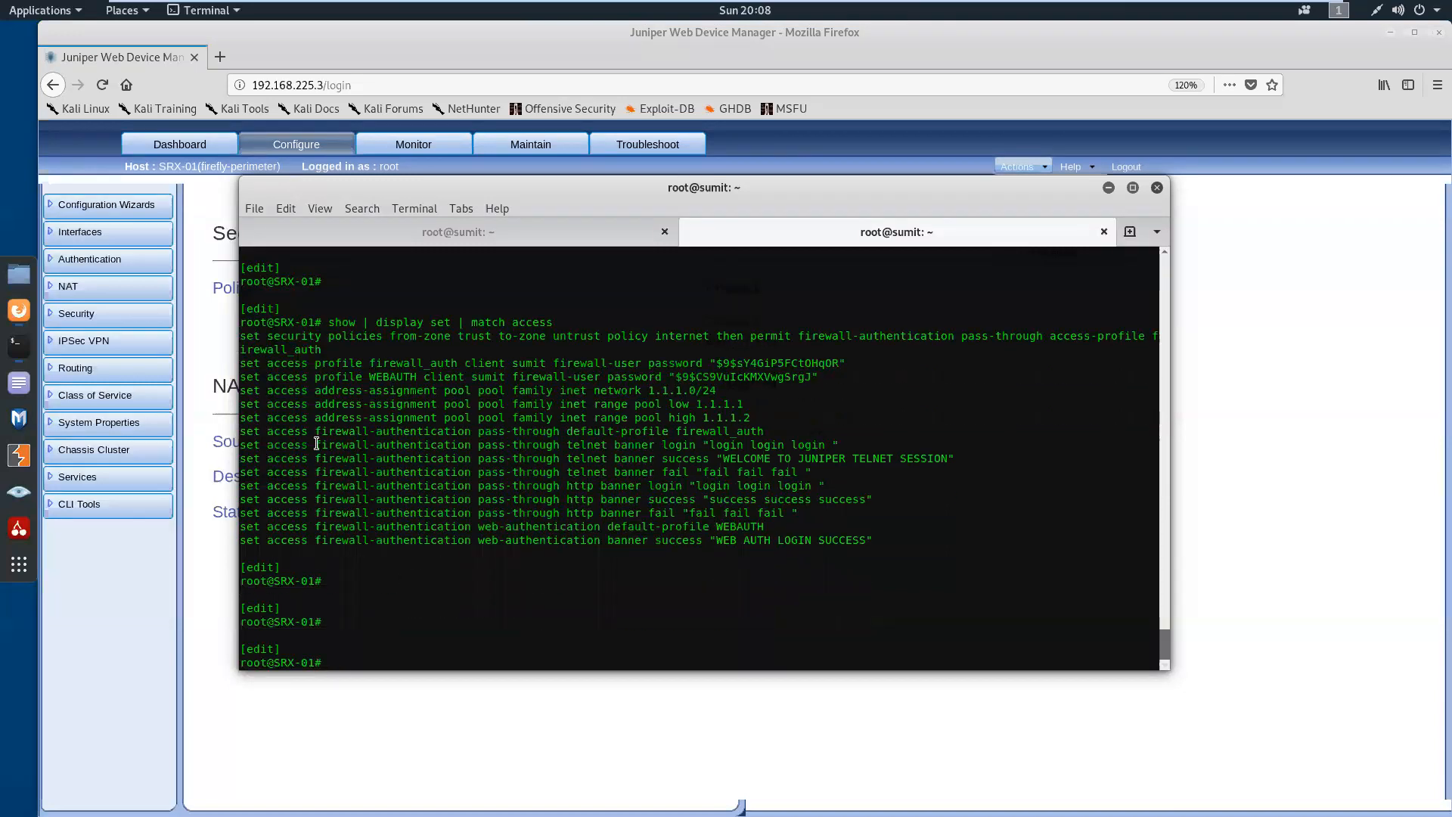
# Review the firewall_auth access profile, its client name and the pass-through default-profile line that references it
pyautogui.moveTo(268, 364); pyautogui.dragTo(365, 364)
pyautogui.moveTo(464, 363); pyautogui.dragTo(492, 361)
pyautogui.moveTo(269, 437); pyautogui.dragTo(560, 432)
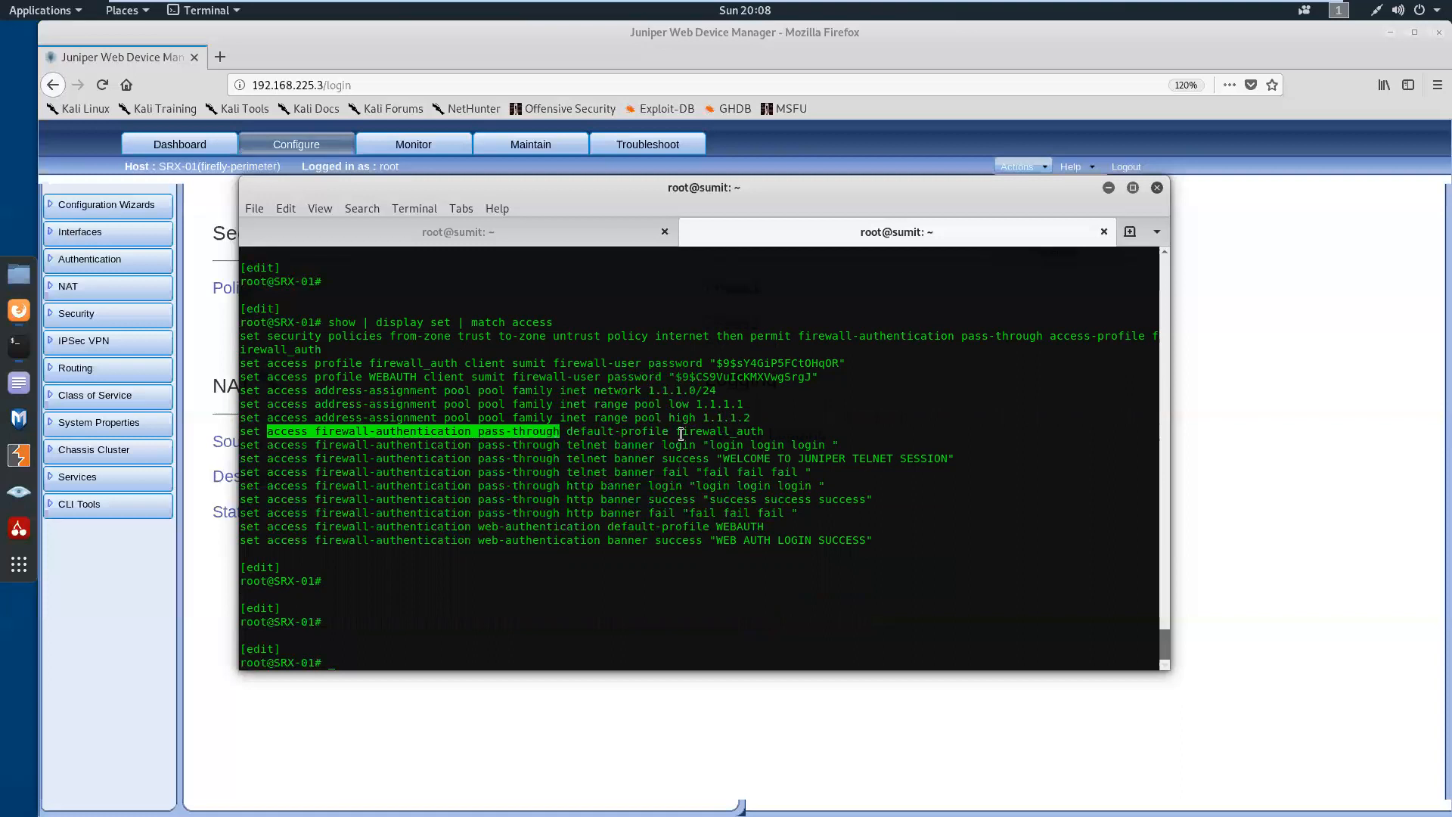
pyautogui.moveTo(682, 435); pyautogui.dragTo(716, 432)
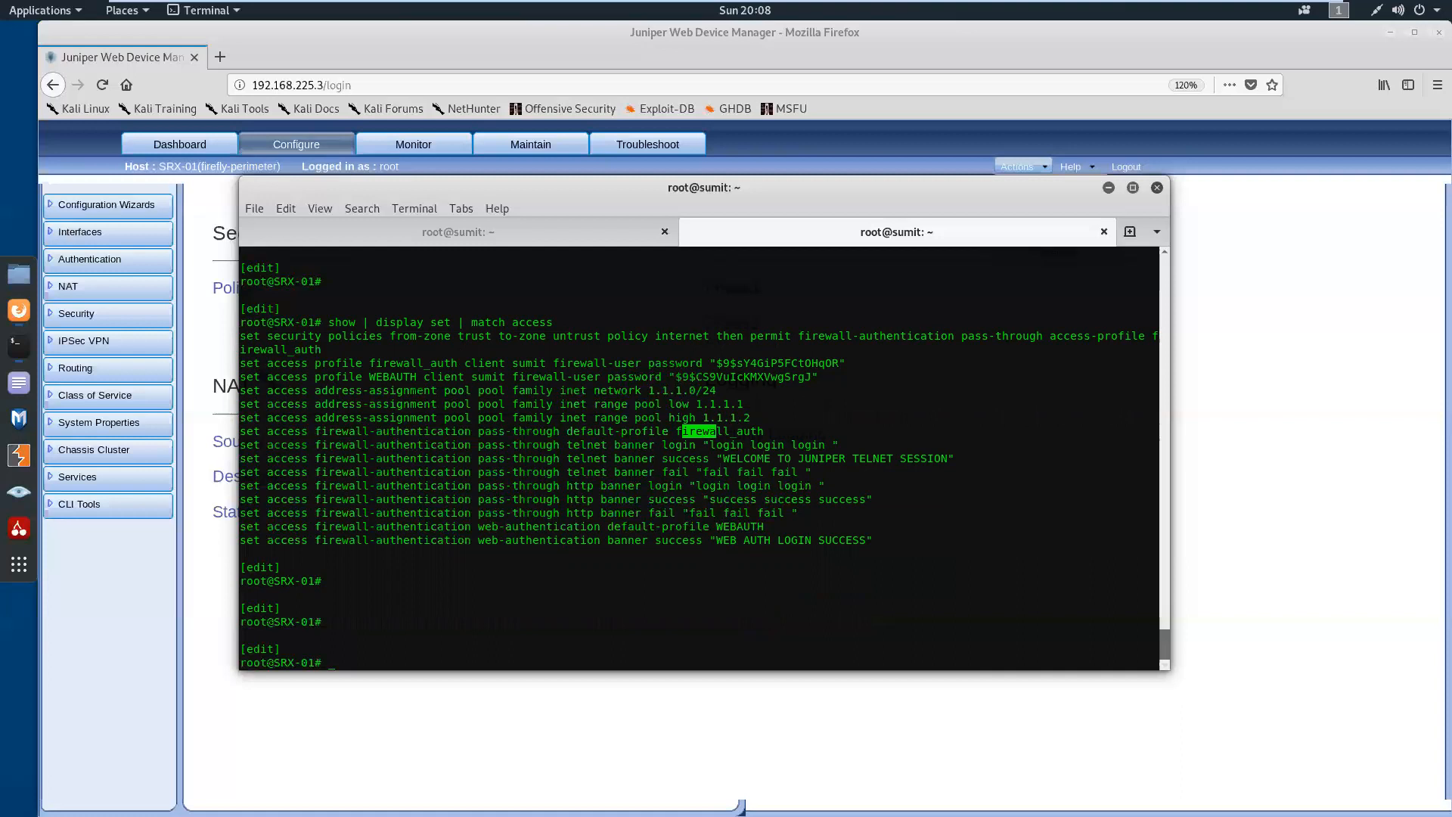
pyautogui.press('Return')
pyautogui.press('Return')
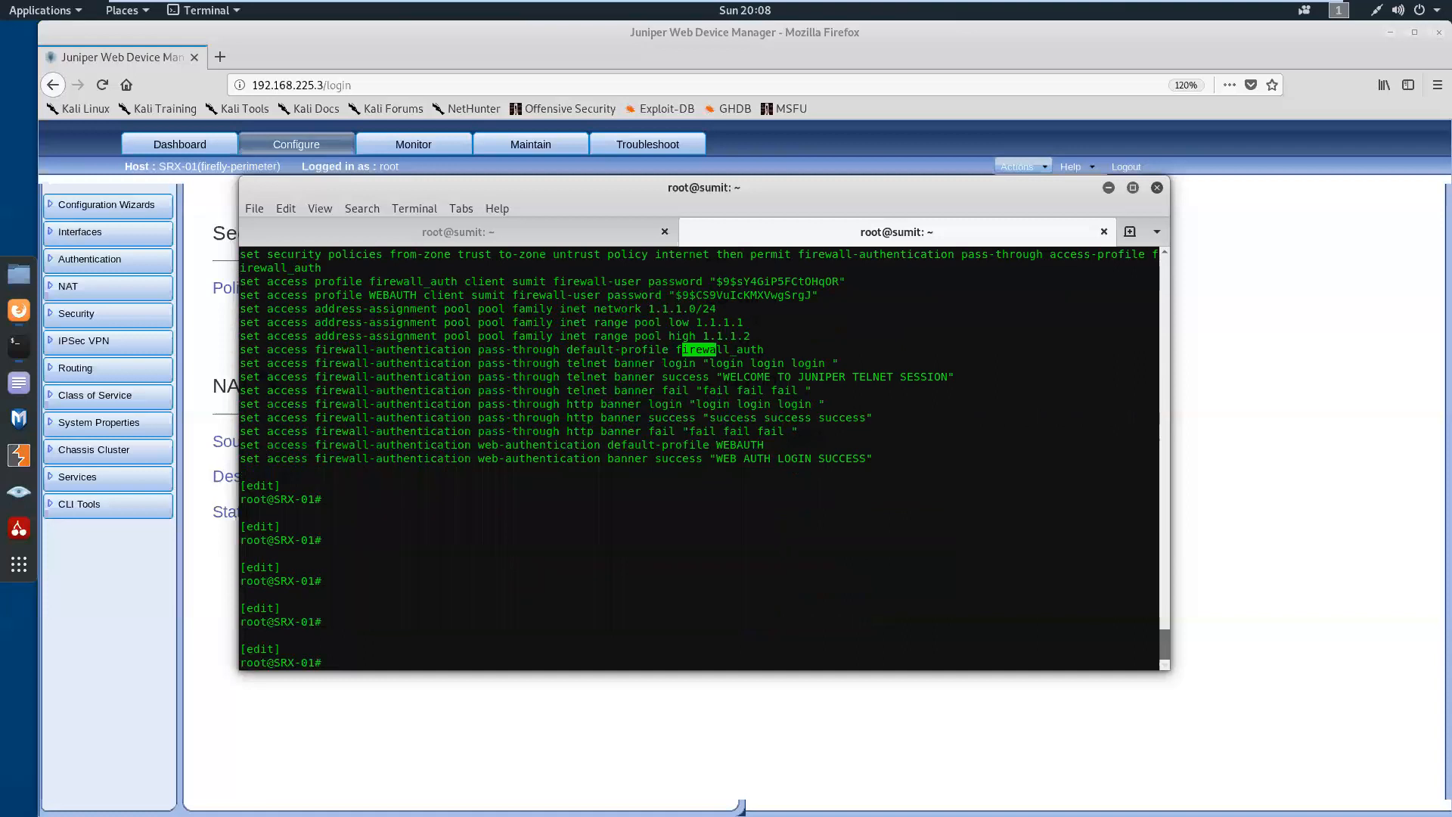
# Display the SRX-01 configuration as set commands filtered by "http"
pyautogui.write('show | display set')
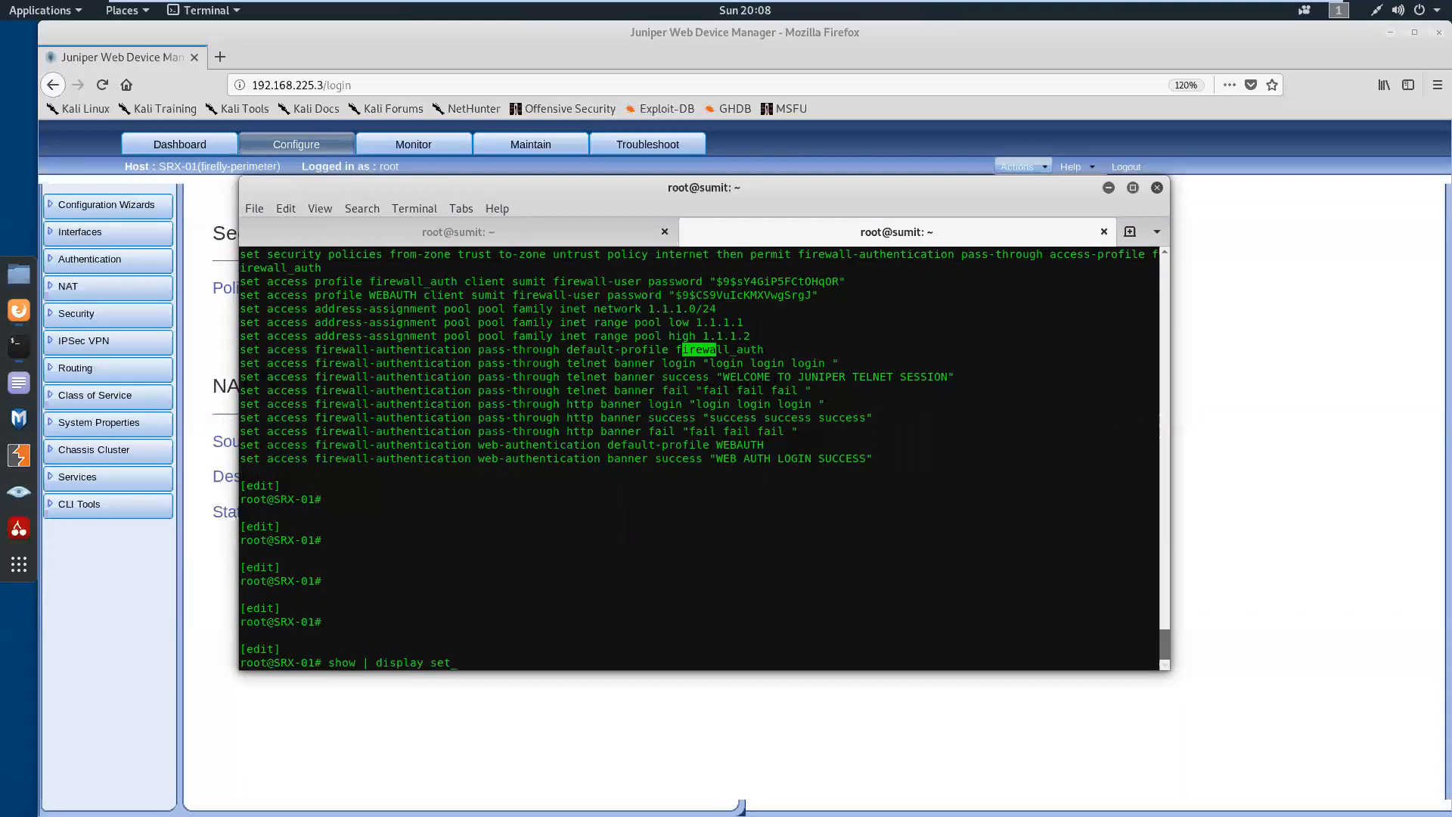
pyautogui.write(' | match http')
pyautogui.press('Return')
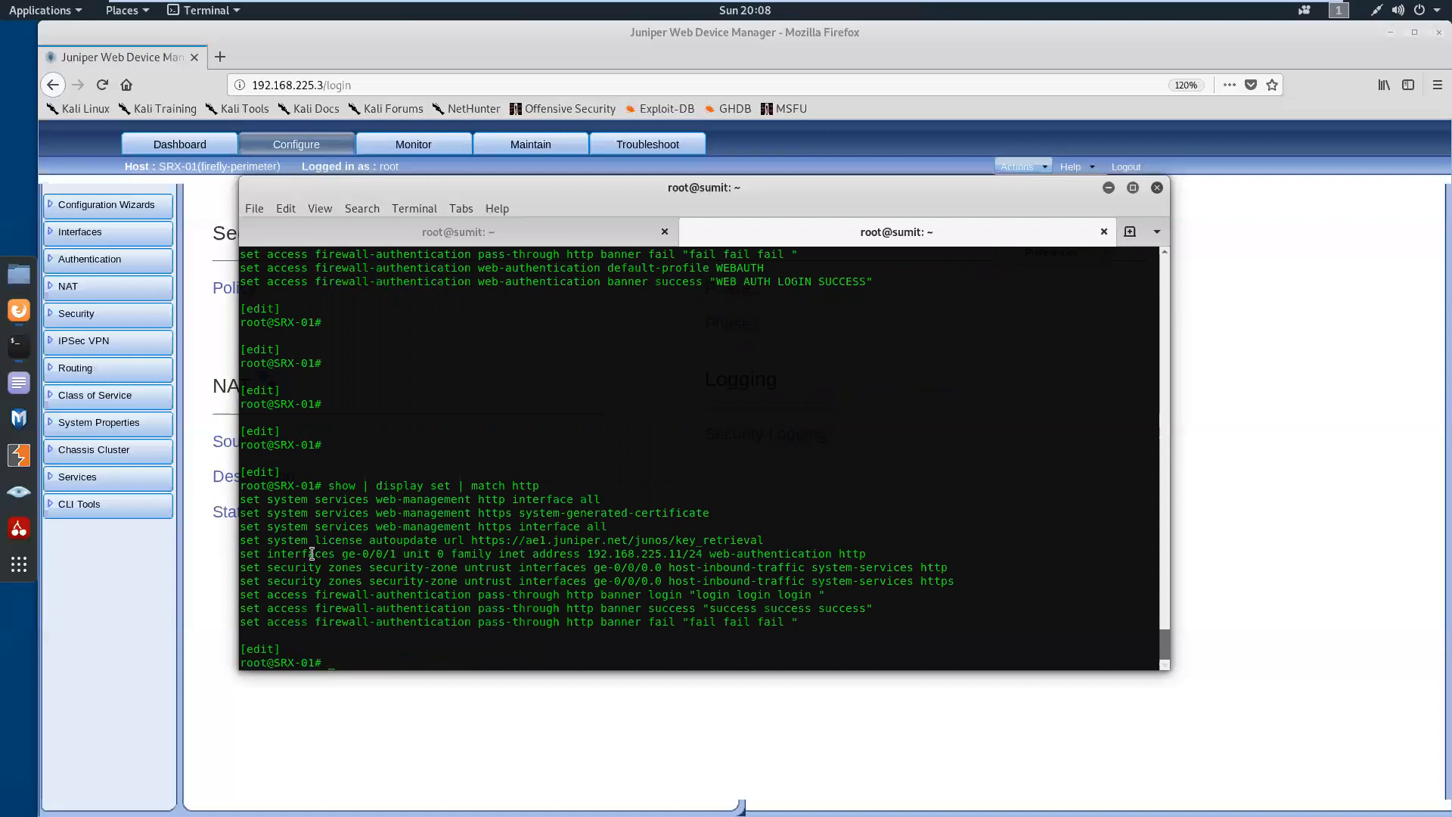
# Examine the ge-0/0/1 unit 0 line that enables web-authentication http on address 192.168.225.11/24
pyautogui.moveTo(241, 554); pyautogui.dragTo(699, 557)
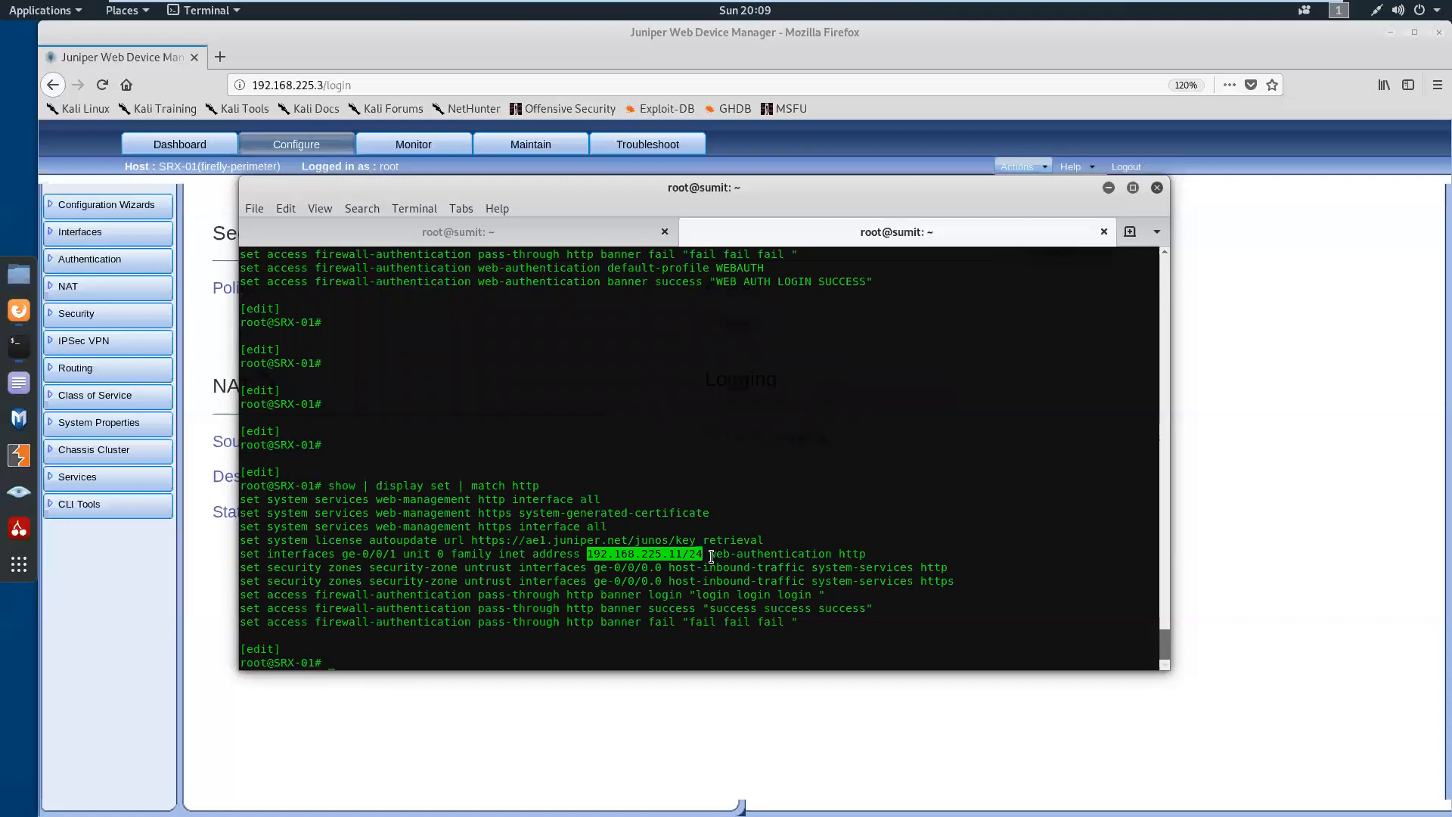
pyautogui.moveTo(710, 556); pyautogui.dragTo(871, 555)
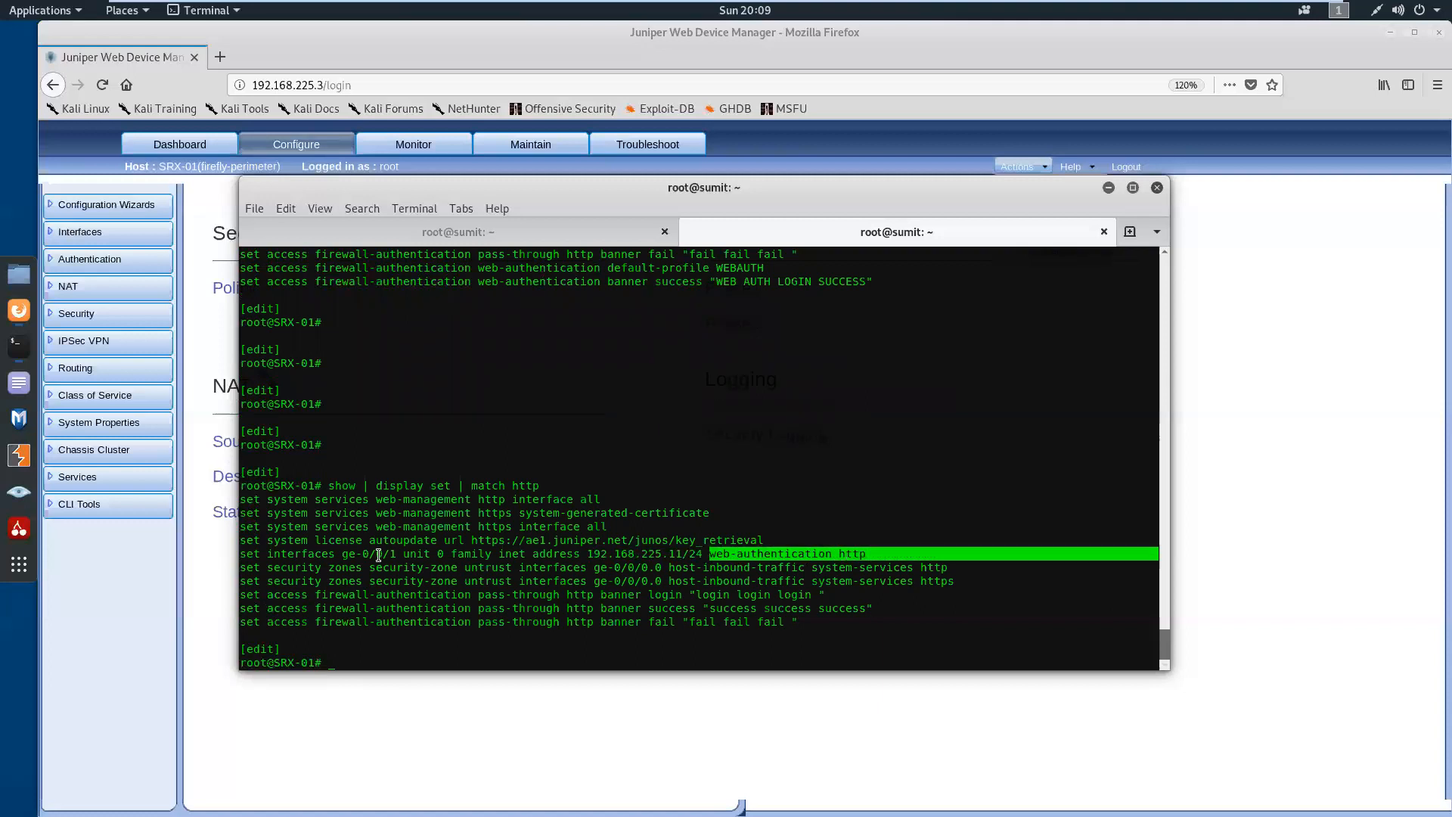
pyautogui.click(262, 558)
pyautogui.moveTo(240, 558); pyautogui.dragTo(867, 555)
pyautogui.click(667, 594)
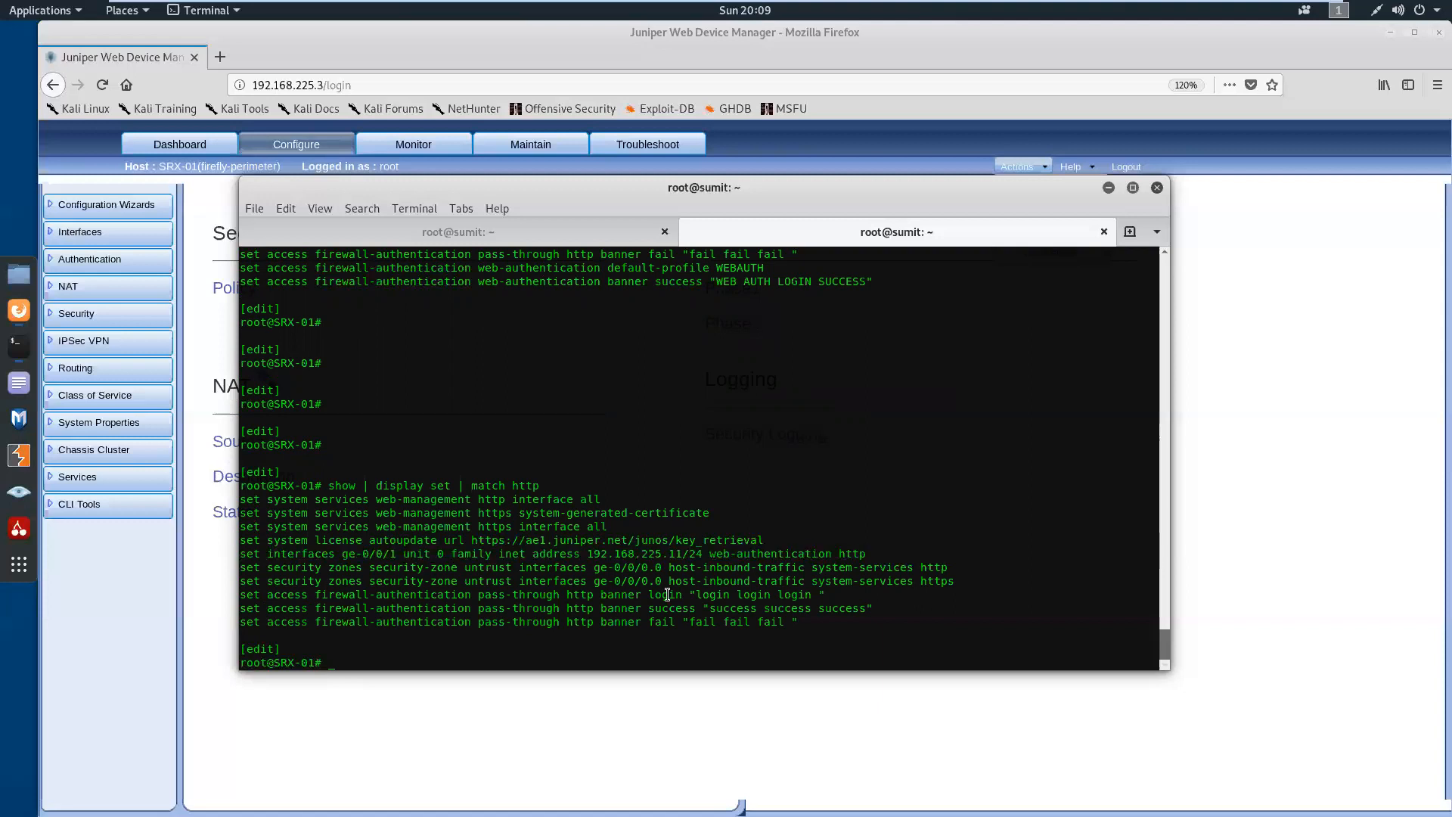
# Run show interfaces terse from configuration mode on SRX-01
pyautogui.press('Return')
pyautogui.press('Return')
pyautogui.press('Return')
pyautogui.write('run ')
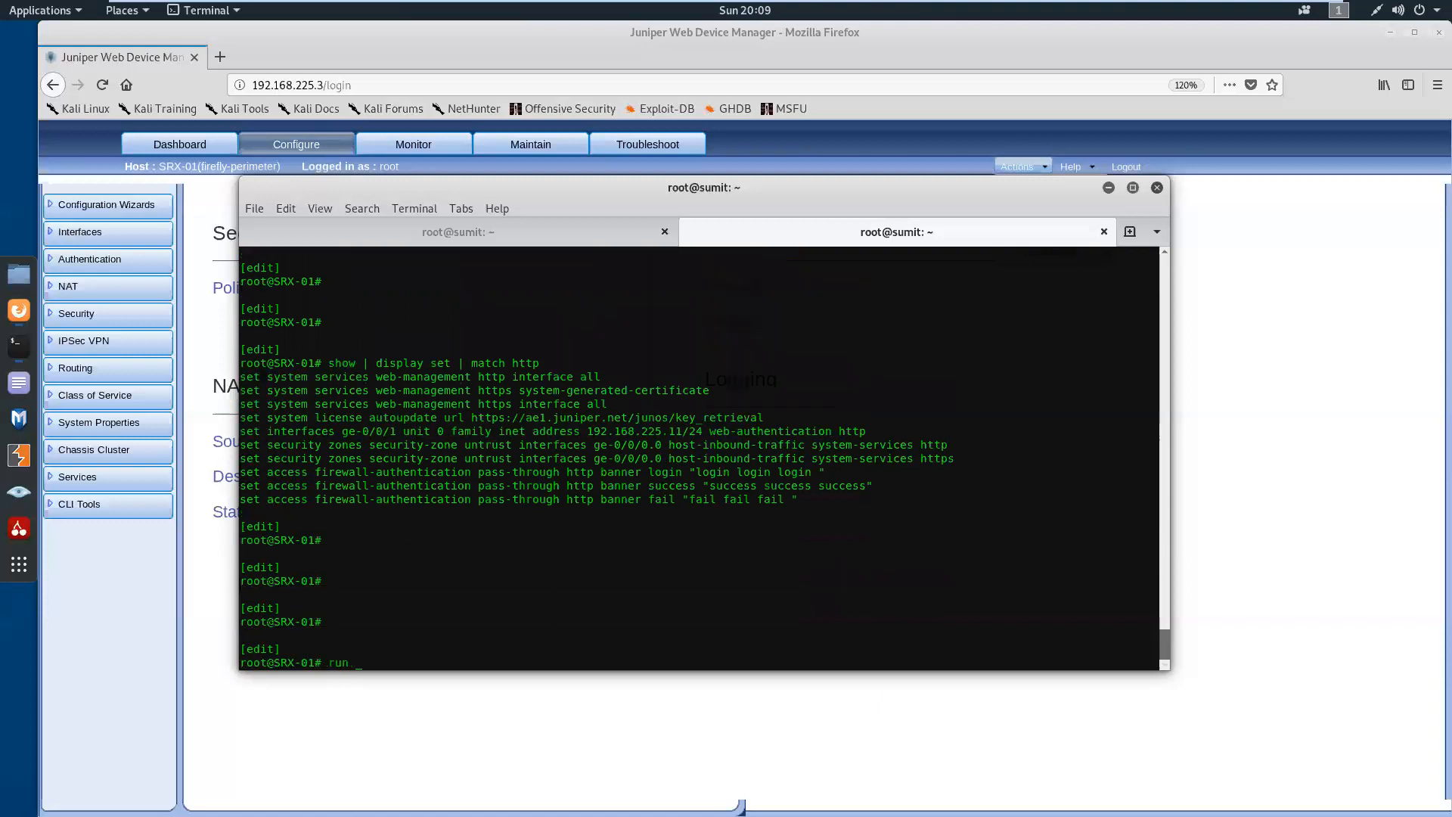
pyautogui.write('show interfaces terse')
pyautogui.press('Return')
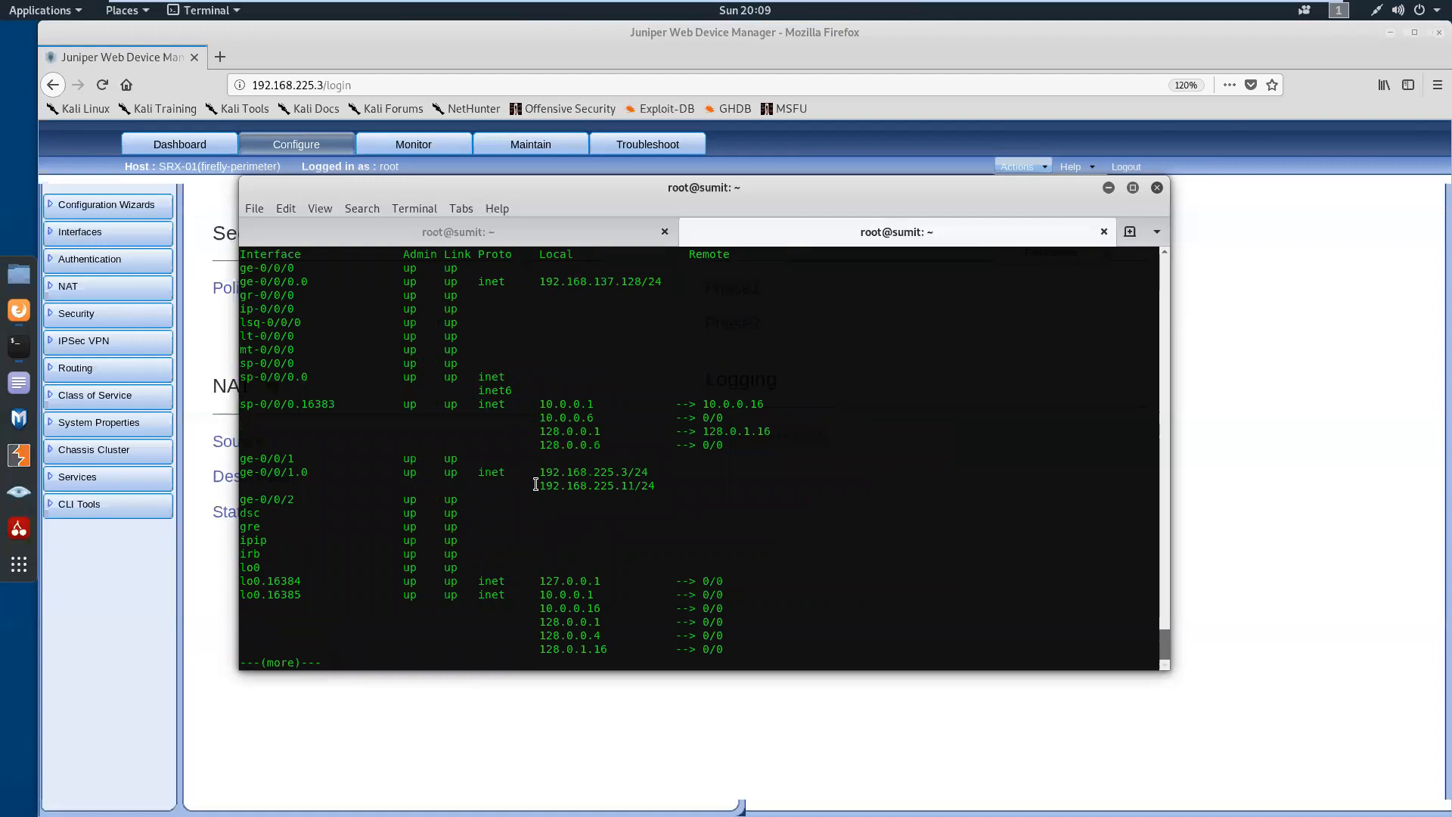
# Compare the 192.168.225.3/24 and 192.168.225.11/24 addresses on ge-0/0/1.0 and finish the paged output back to the SRX-01 prompt
pyautogui.moveTo(587, 488); pyautogui.dragTo(636, 490)
pyautogui.moveTo(247, 472); pyautogui.dragTo(304, 472)
pyautogui.moveTo(545, 486); pyautogui.dragTo(655, 486)
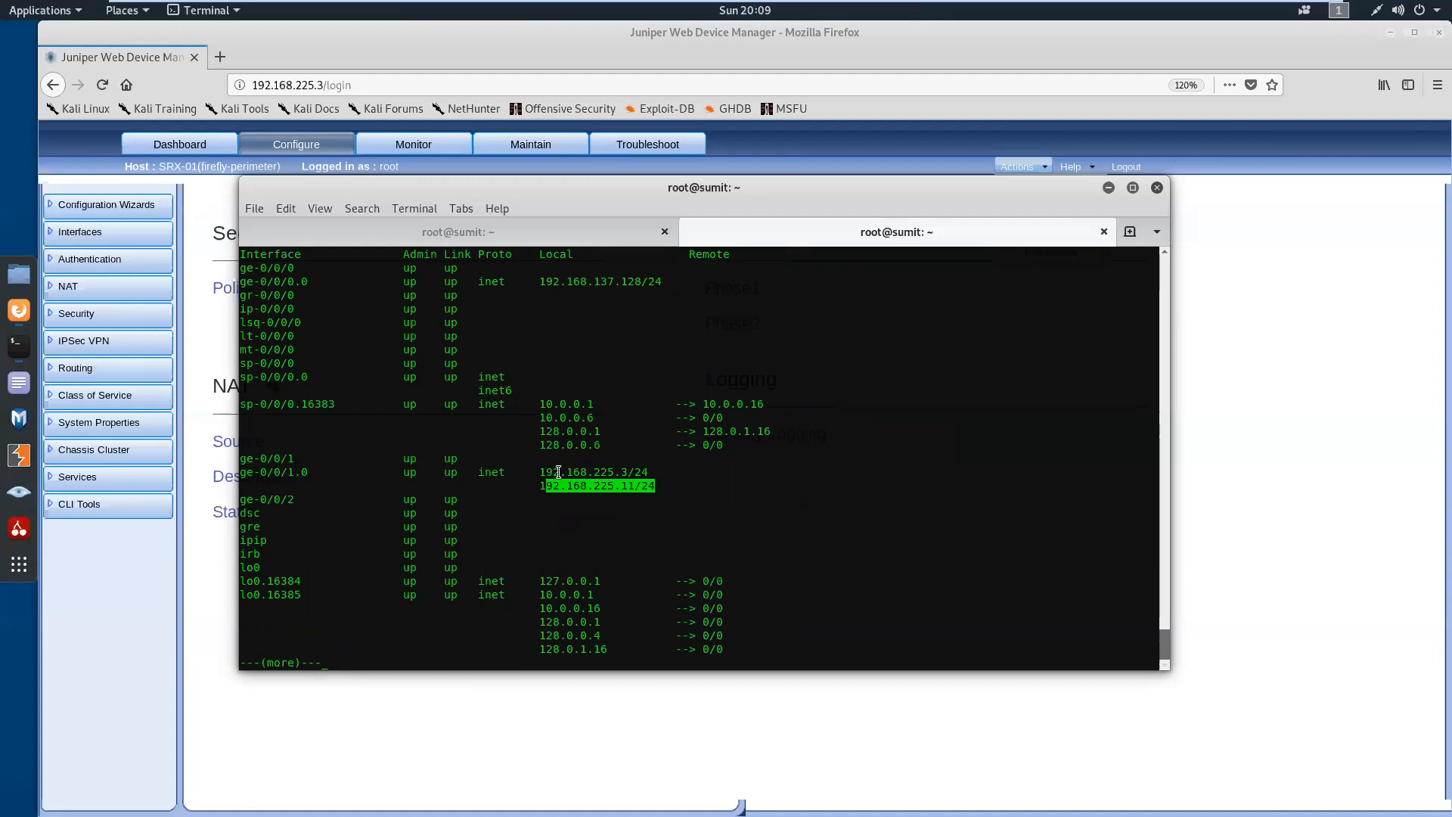
pyautogui.moveTo(567, 472); pyautogui.dragTo(647, 472)
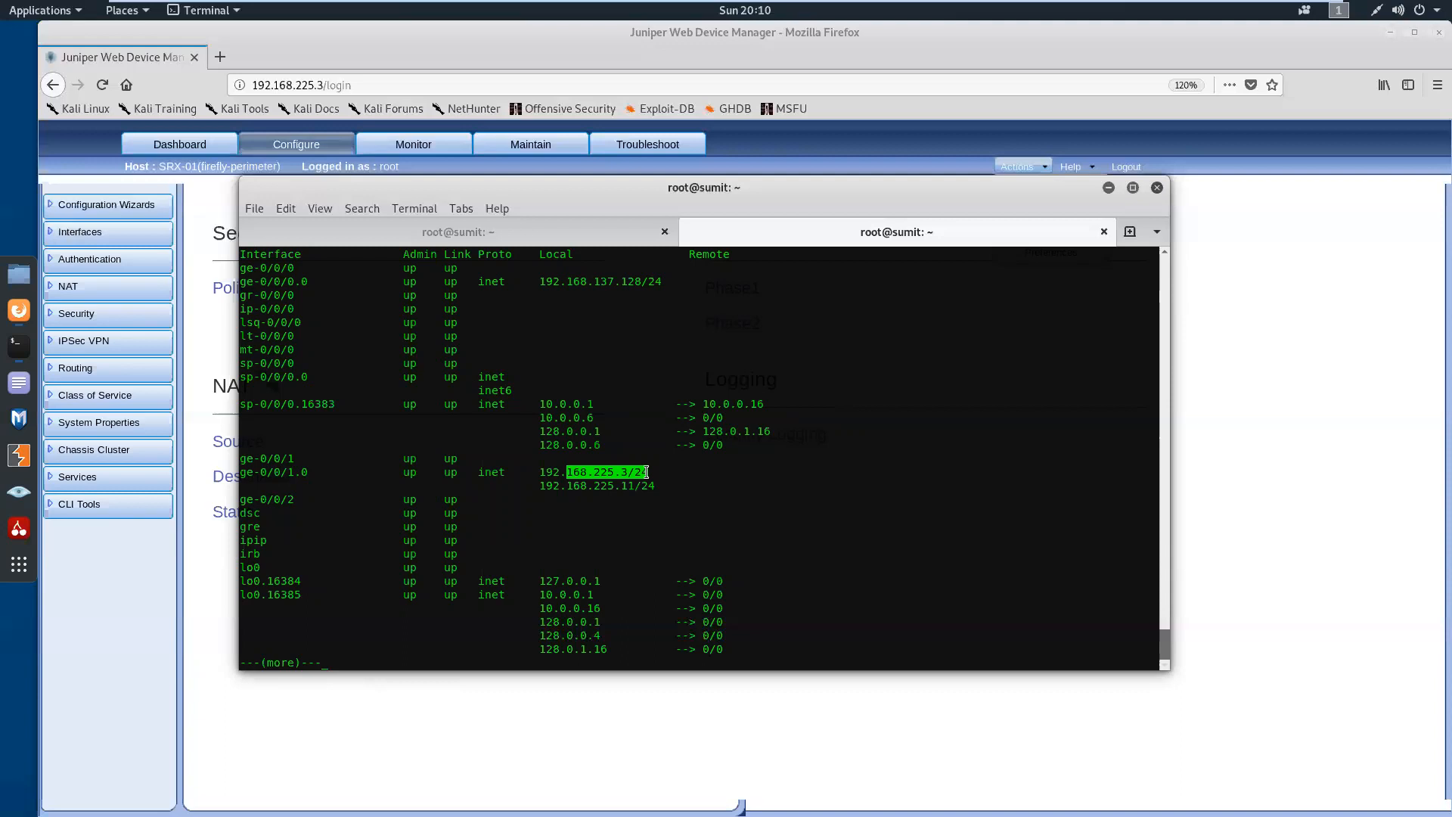
pyautogui.click(623, 531)
pyautogui.press('space')
pyautogui.press('Return')
pyautogui.press('Return')
pyautogui.press('Return')
pyautogui.press('Return')
pyautogui.press('Return')
pyautogui.press('Return')
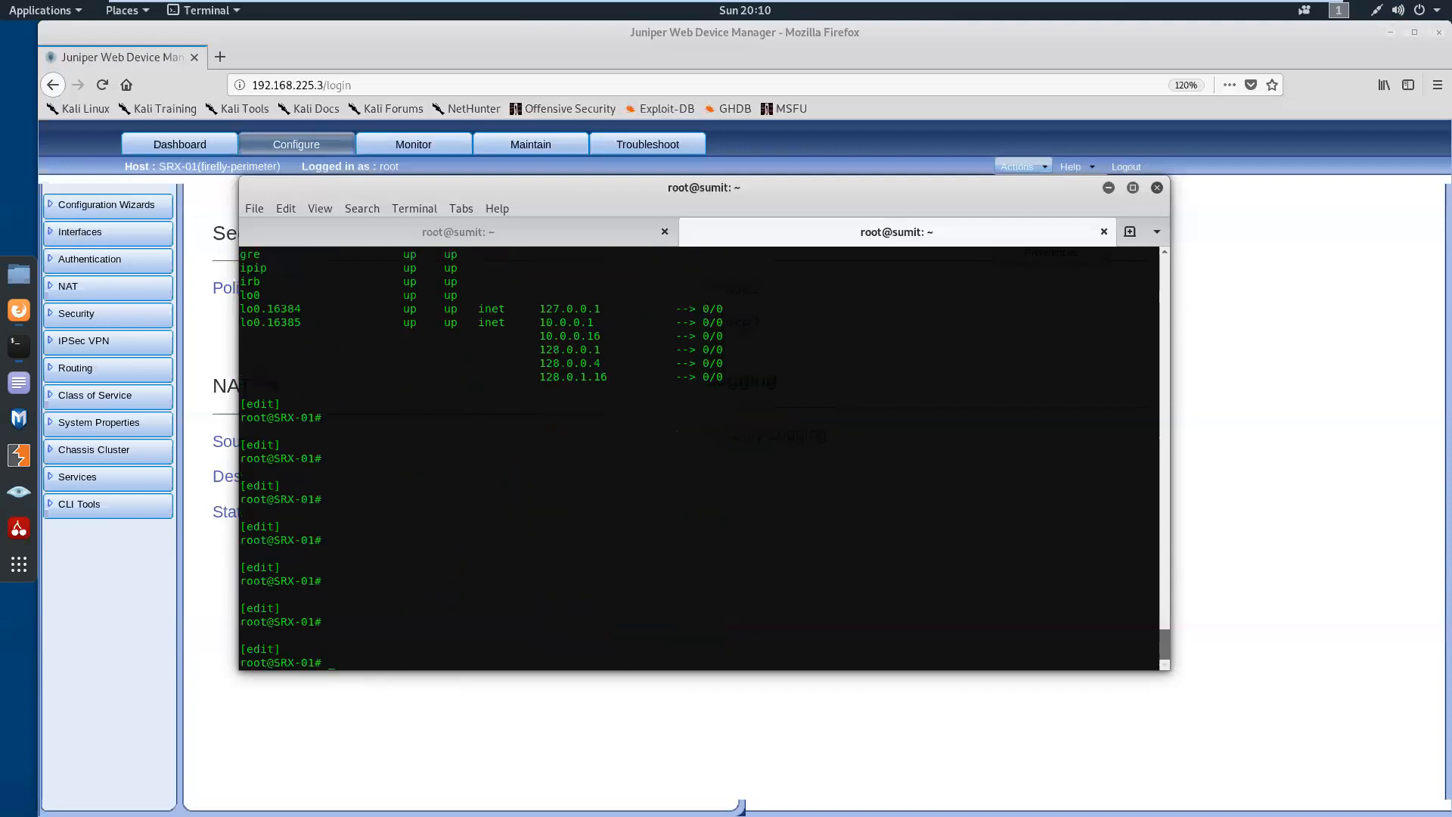
pyautogui.press('Return')
pyautogui.press('Return')
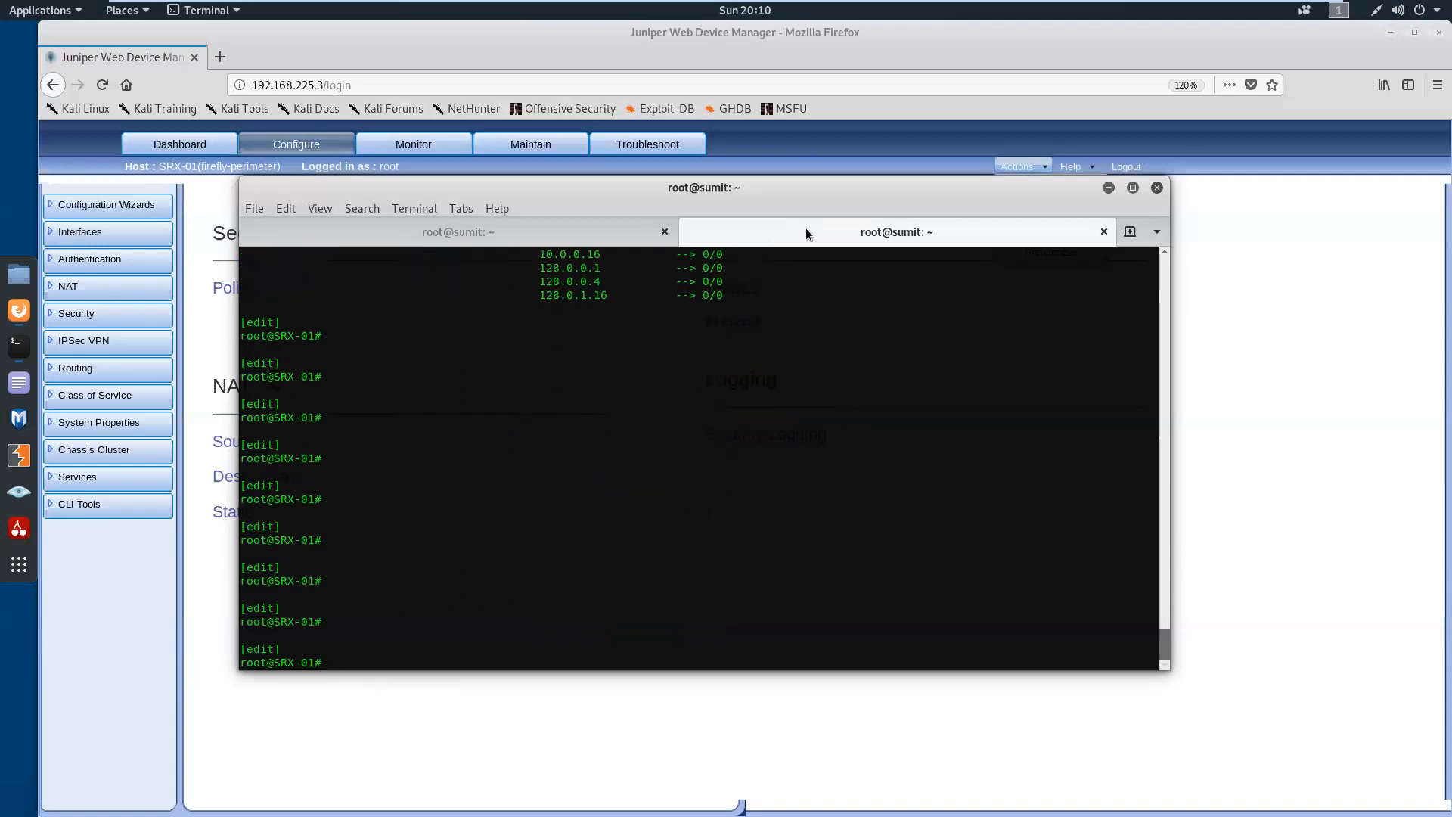
# In the local Kali shell, list the kernel routing table with route -n and examine the default route
pyautogui.click(538, 238)
pyautogui.press('Return')
pyautogui.press('Return')
pyautogui.press('Return')
pyautogui.press('Return')
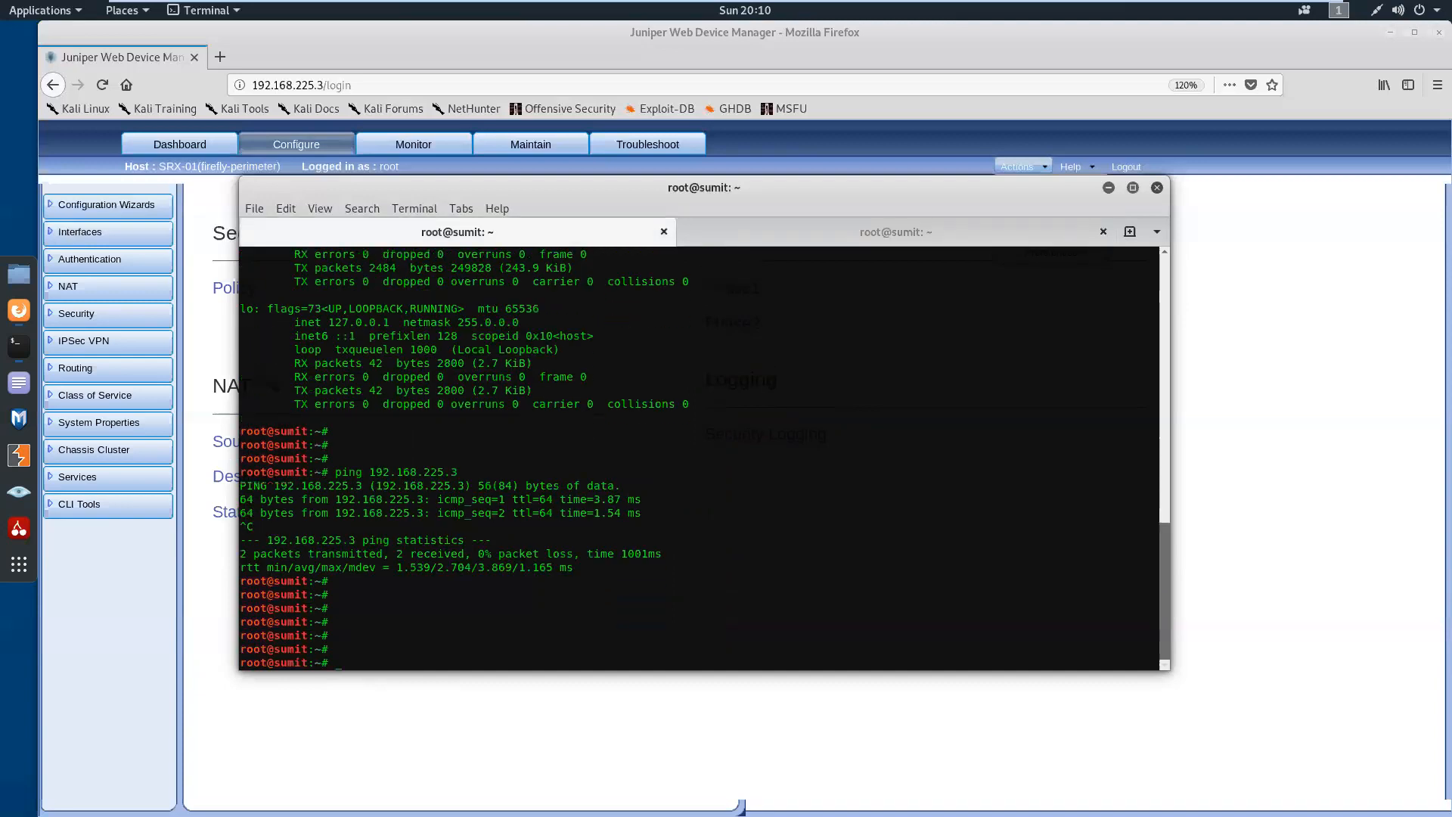
pyautogui.write('run')
pyautogui.press('BackSpace')
pyautogui.press('BackSpace')
pyautogui.press('BackSpace')
pyautogui.press('BackSpace')
pyautogui.write('route -n')
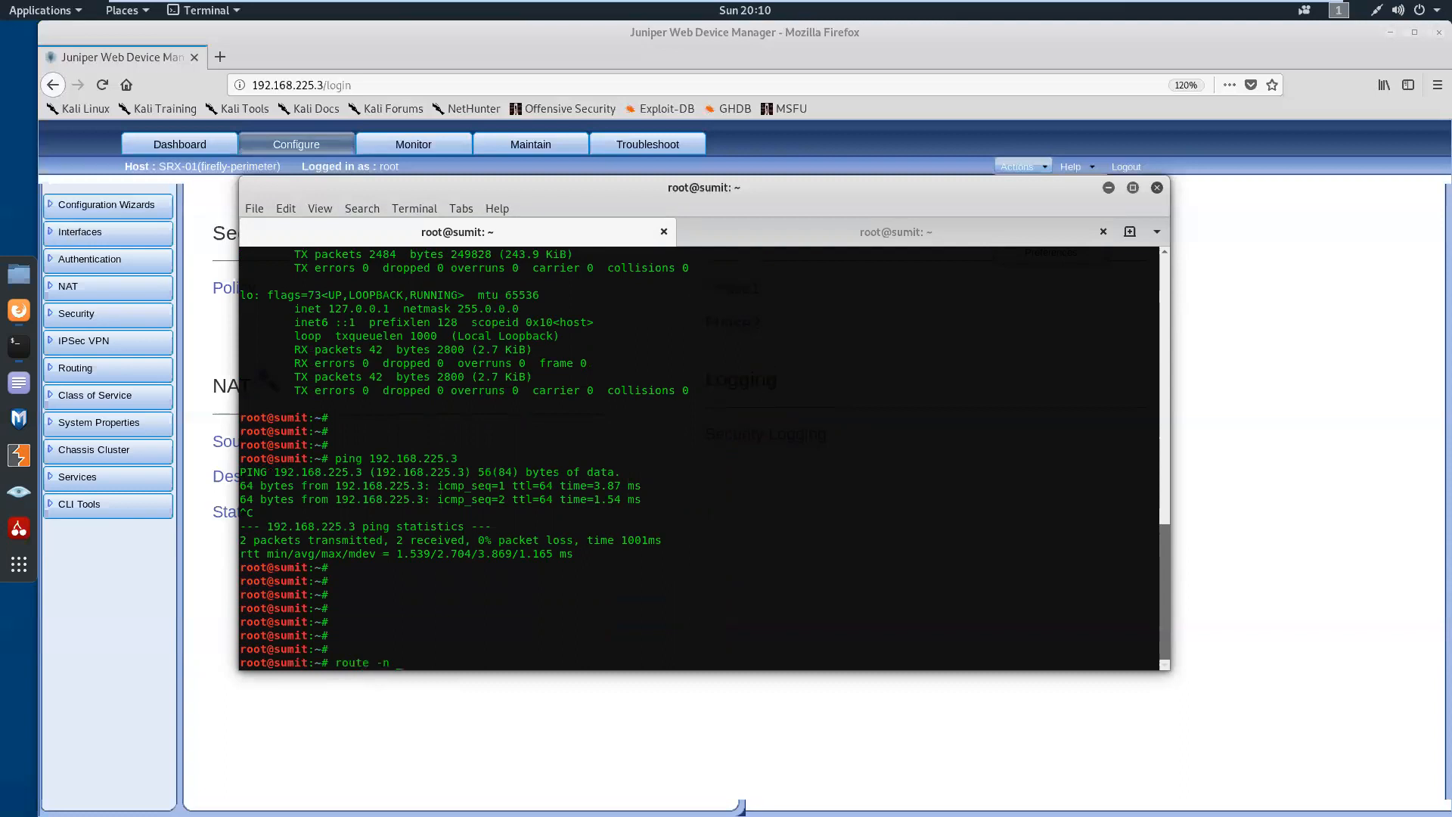
pyautogui.press('Return')
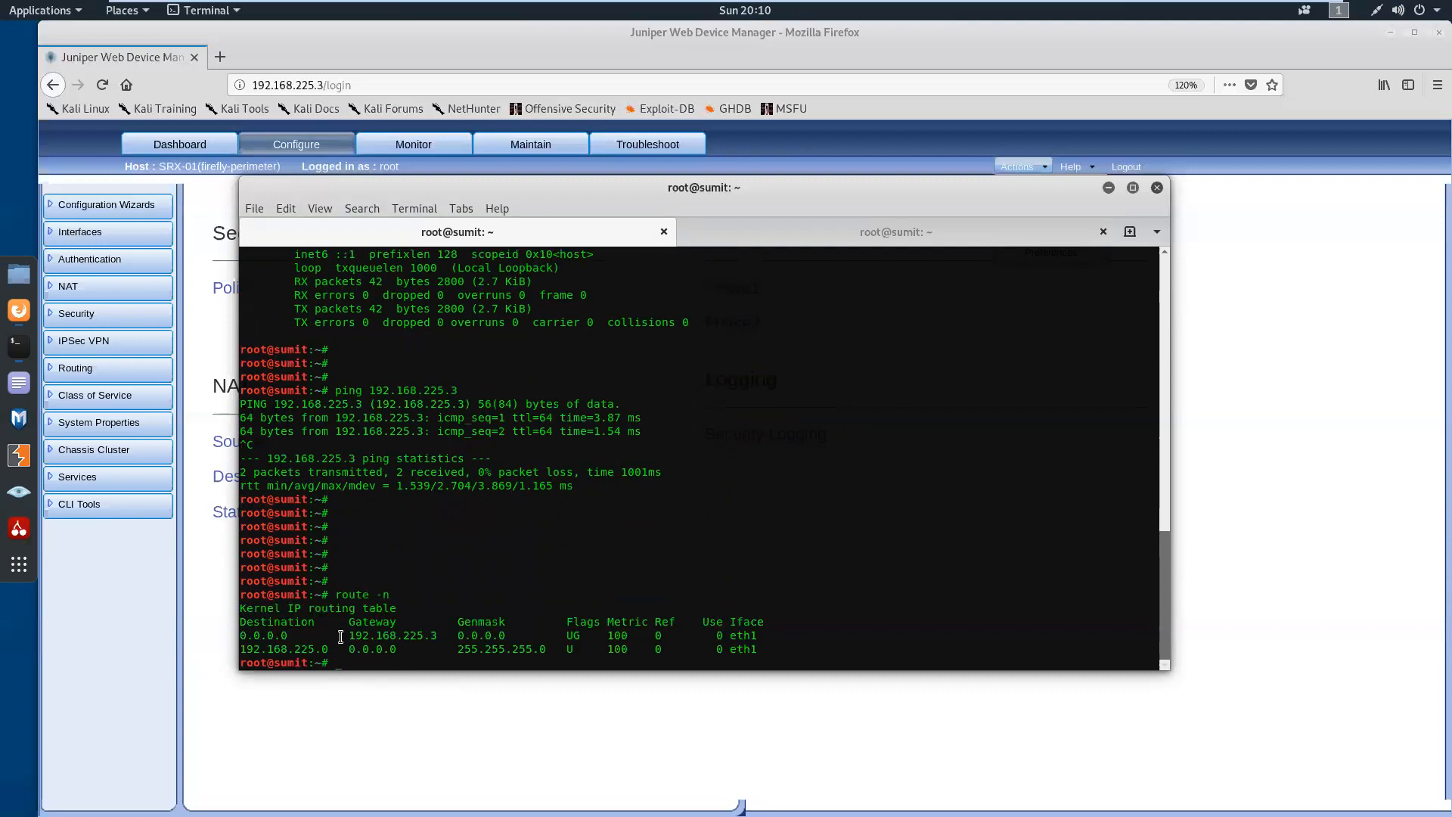
pyautogui.moveTo(246, 637); pyautogui.dragTo(765, 637)
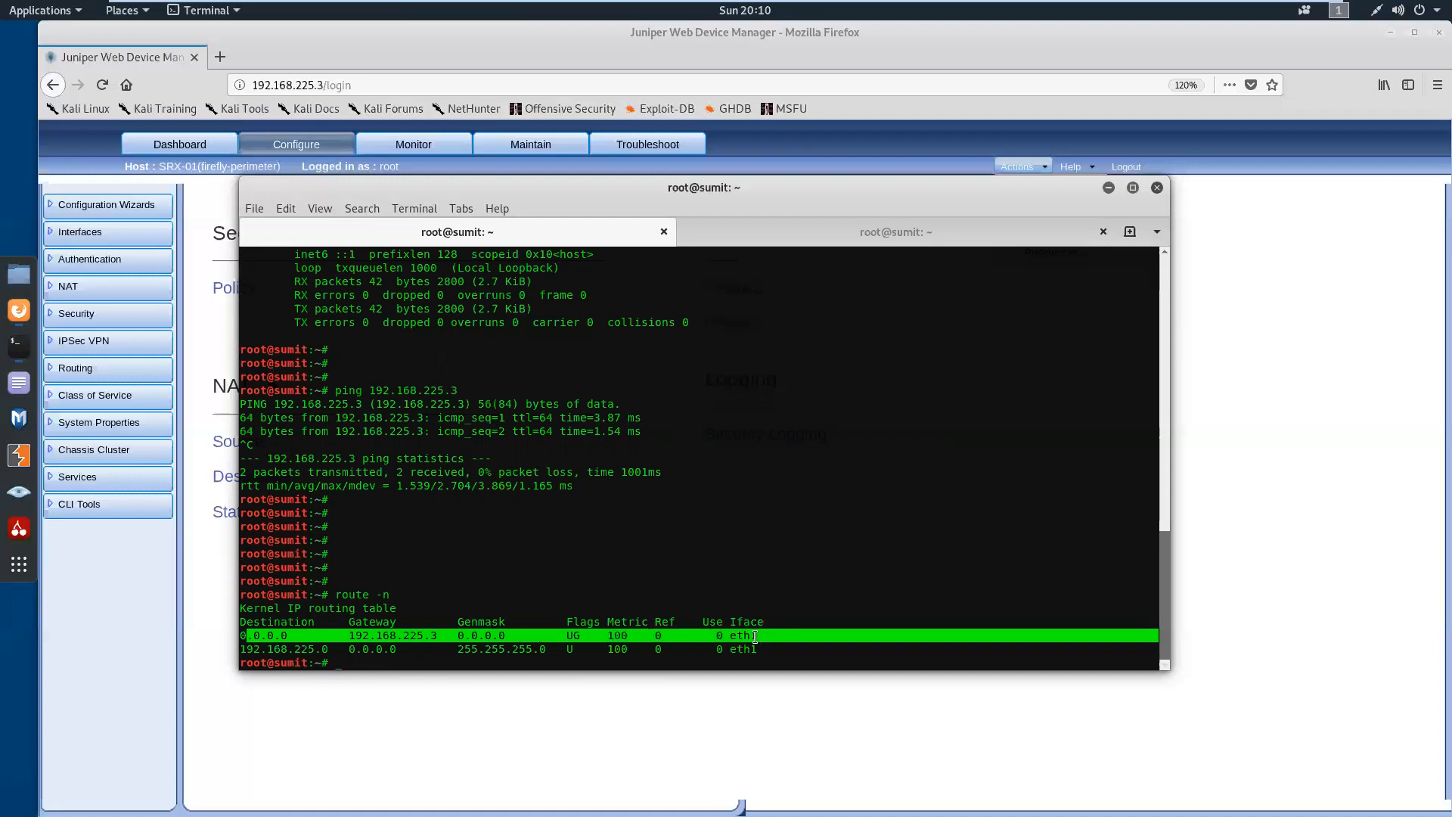
pyautogui.click(582, 535)
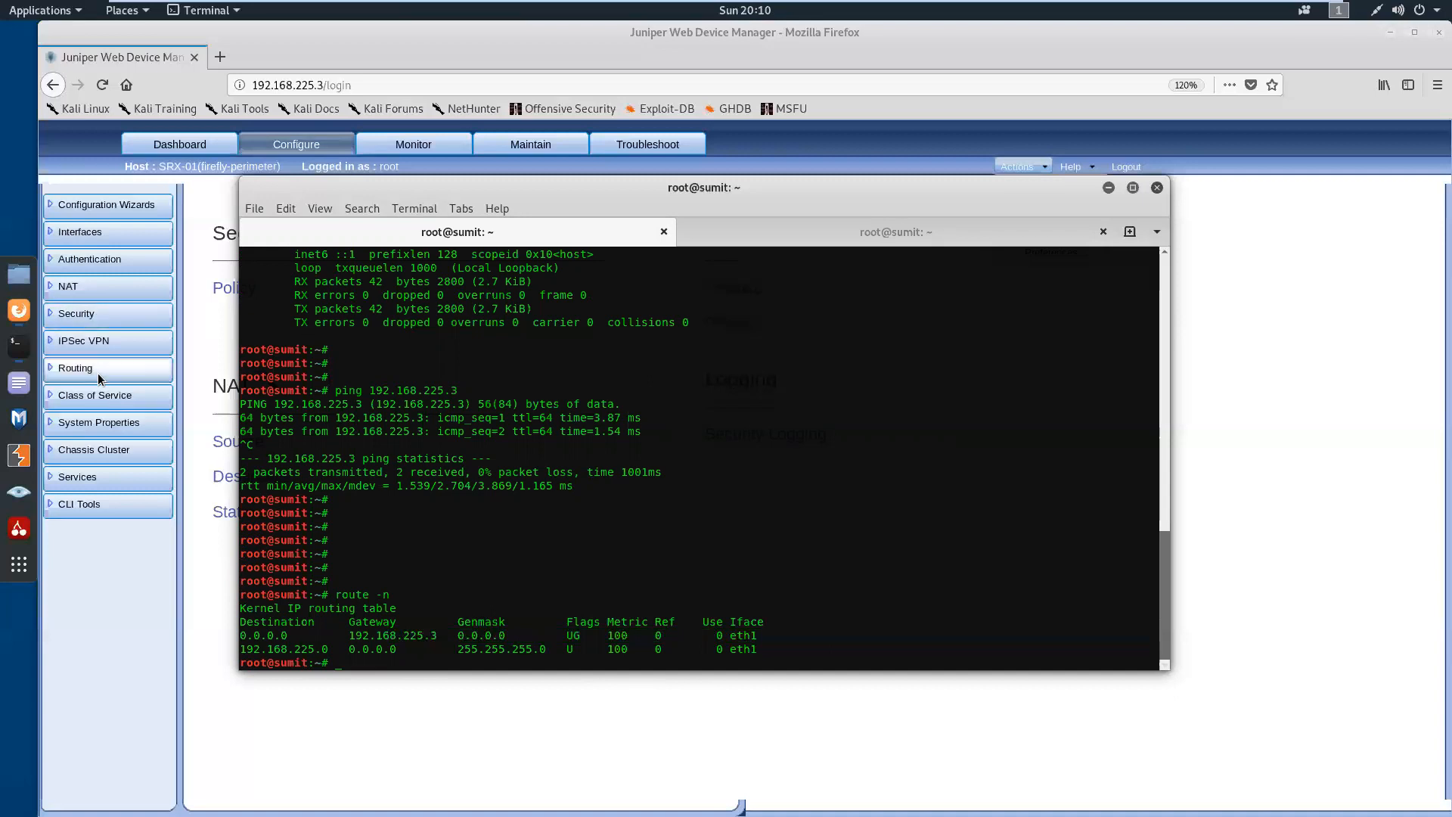
# Switch to Firefox and open the Security Policy page in the Juniper Web Device Manager configuration
pyautogui.click(108, 315)
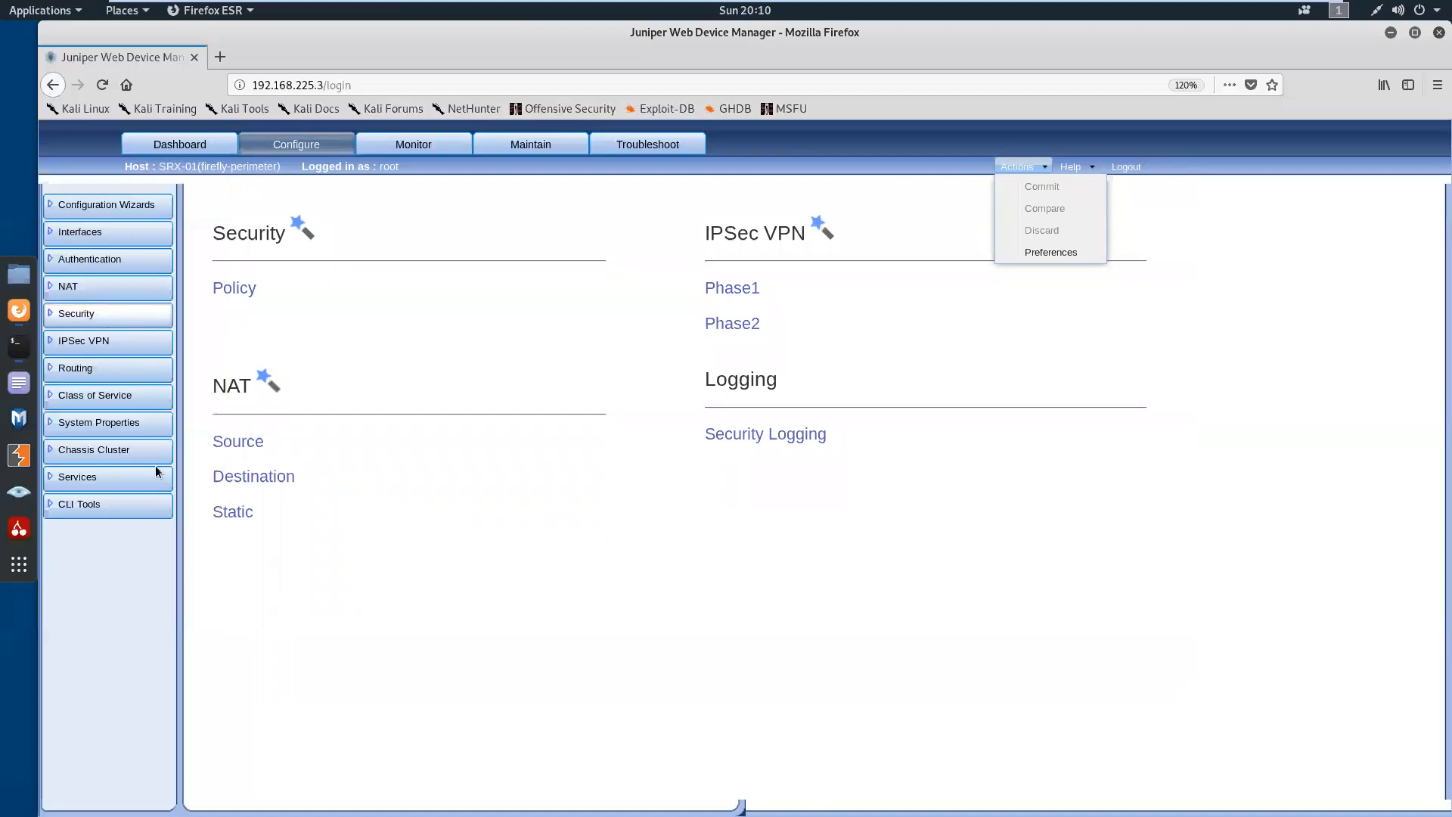
pyautogui.click(25, 352)
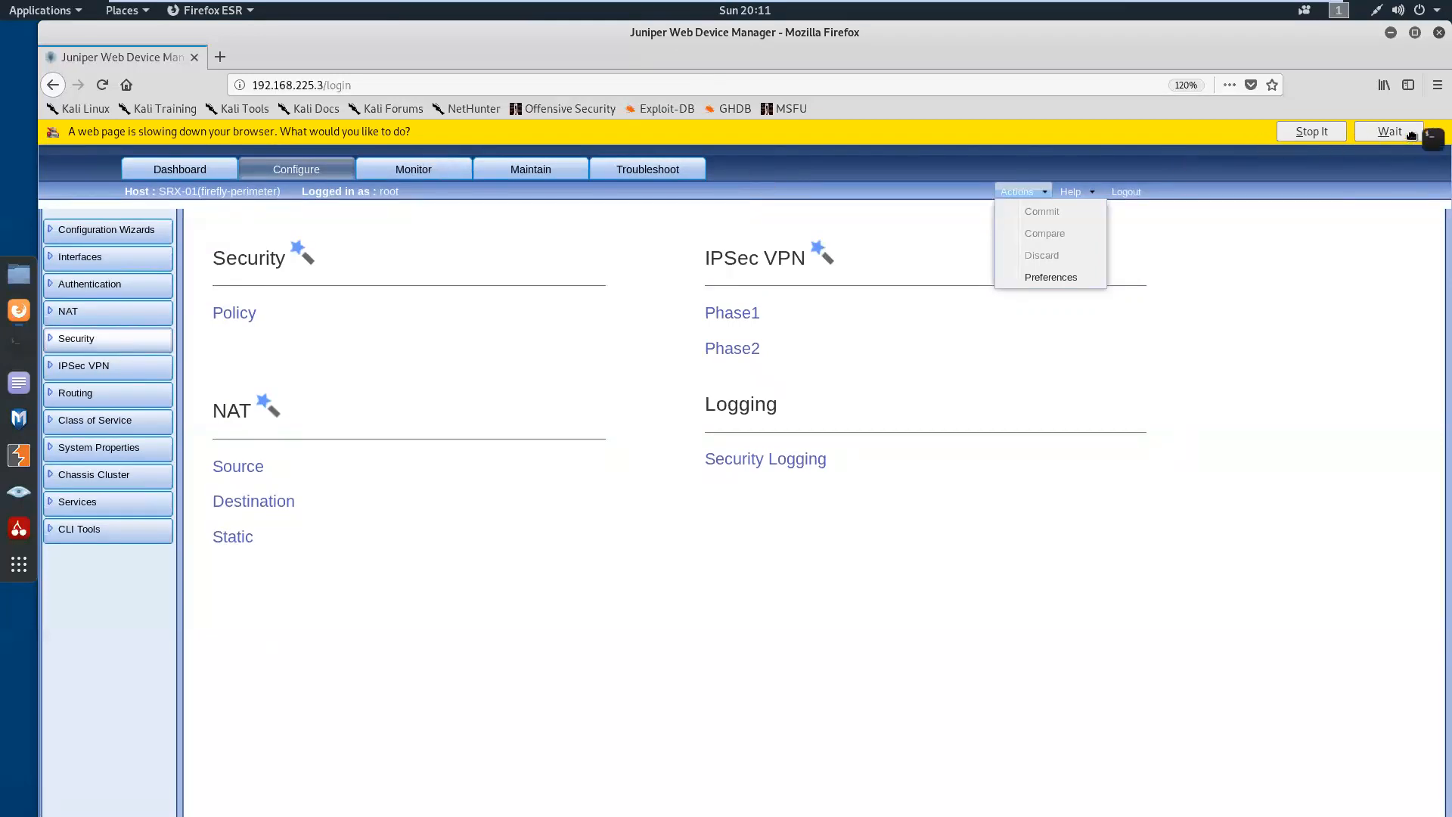
pyautogui.moveTo(1412, 135); pyautogui.dragTo(1407, 135)
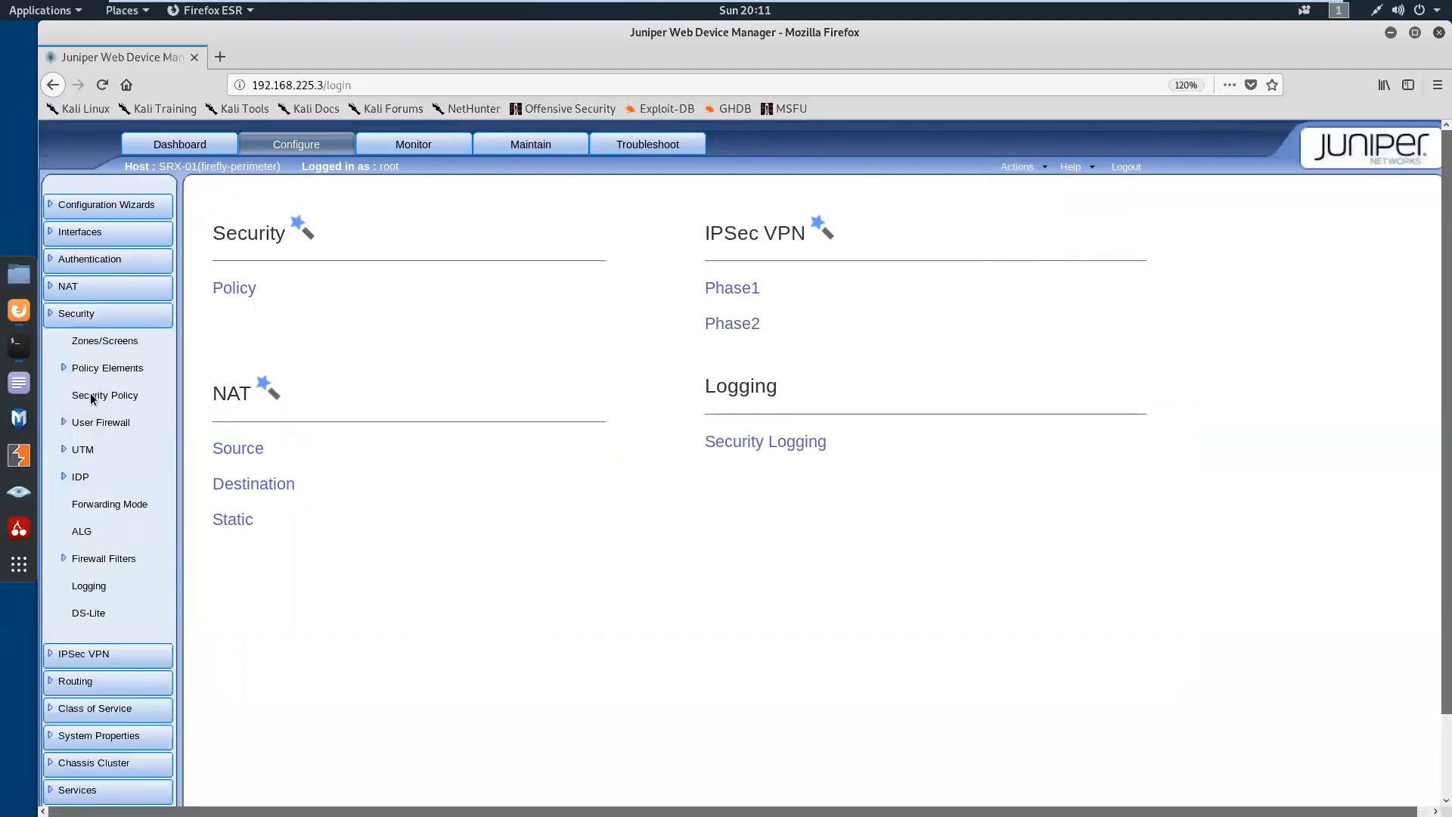
pyautogui.click(90, 396)
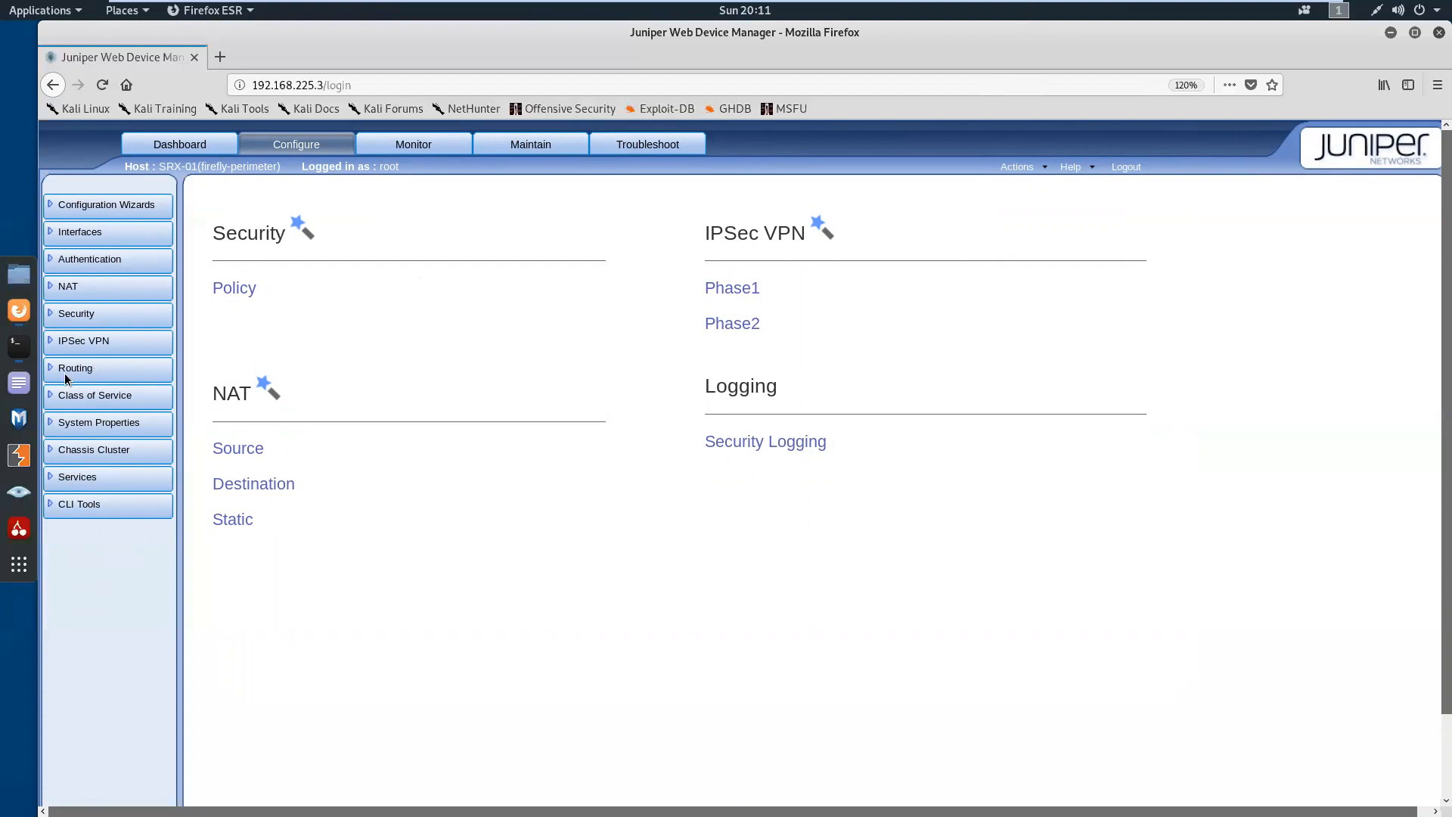
pyautogui.rightClick(18, 356)
pyautogui.click(18, 356)
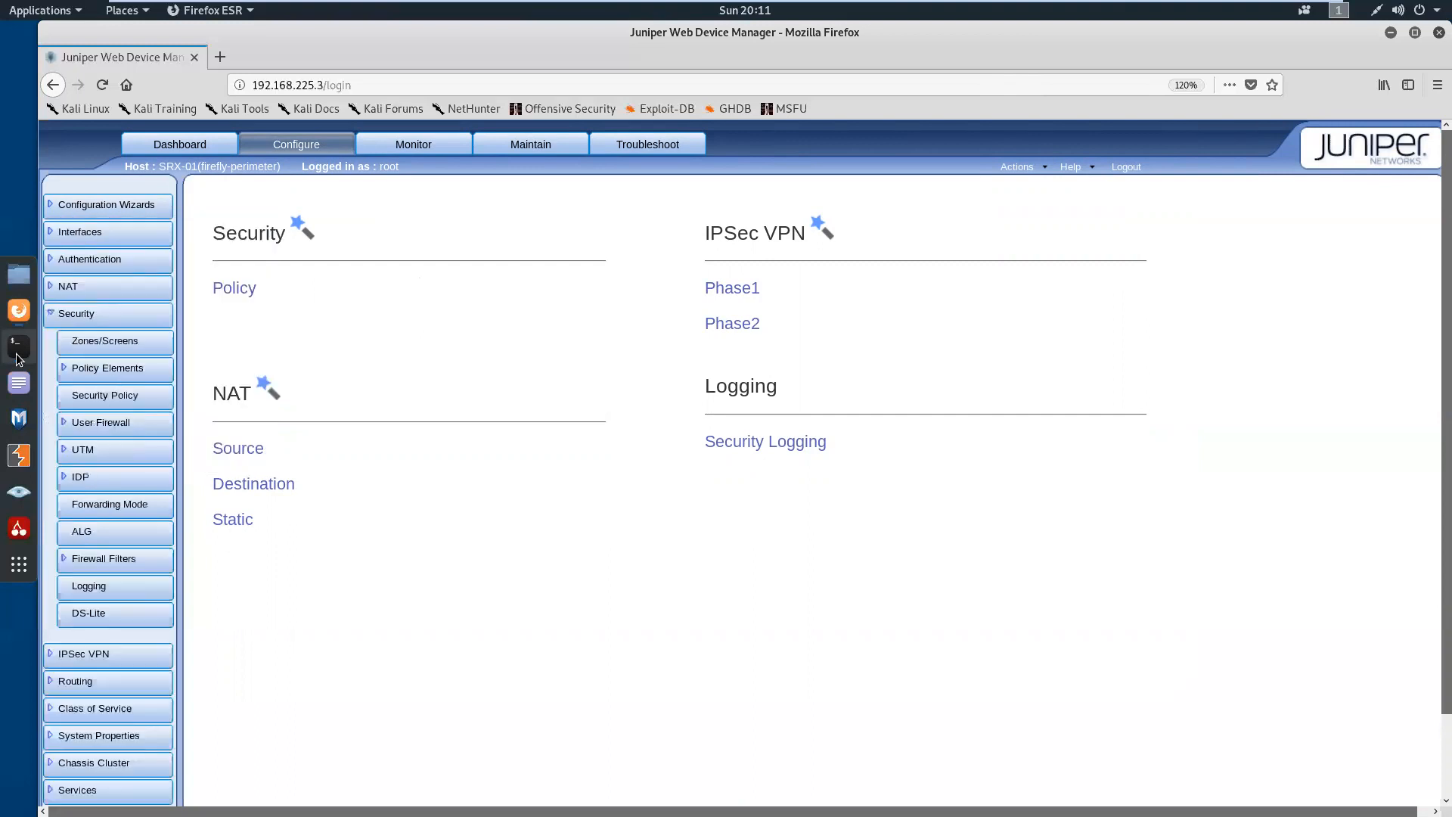
pyautogui.click(131, 402)
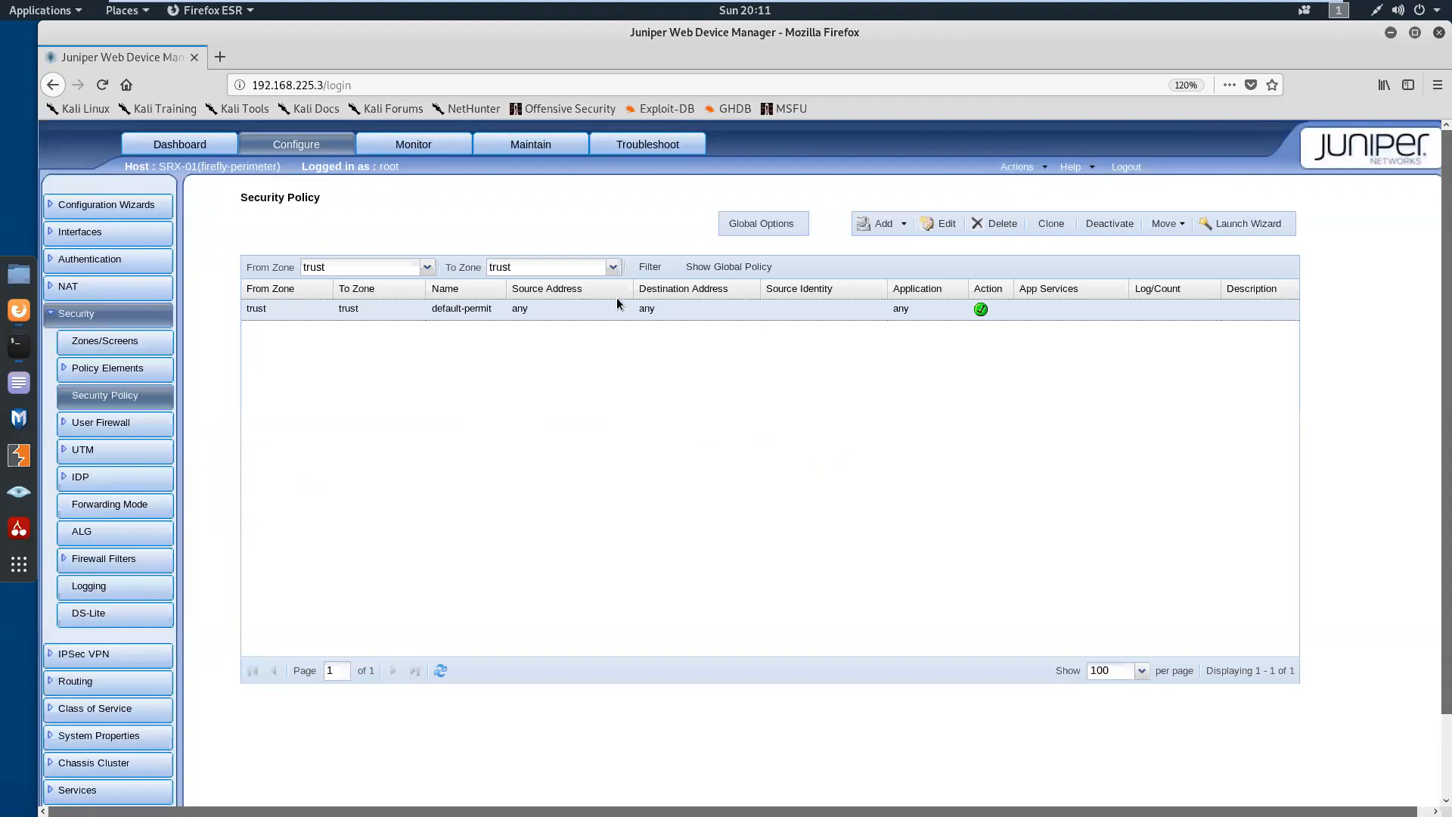
# Set the destination zone to untrust, refresh the policy list, and open the trust-to-untrust internet policy for editing
pyautogui.click(615, 269)
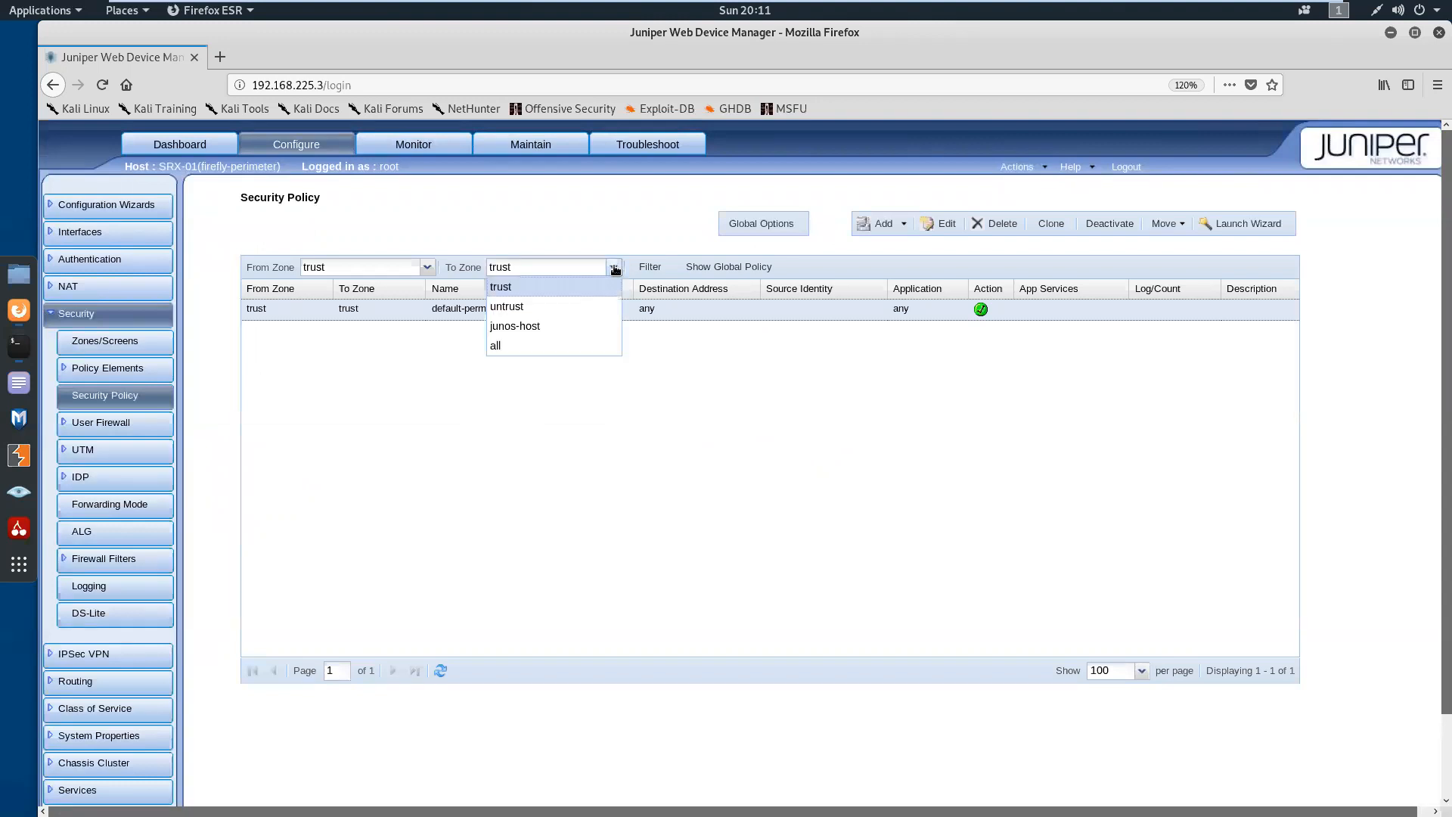
pyautogui.click(561, 309)
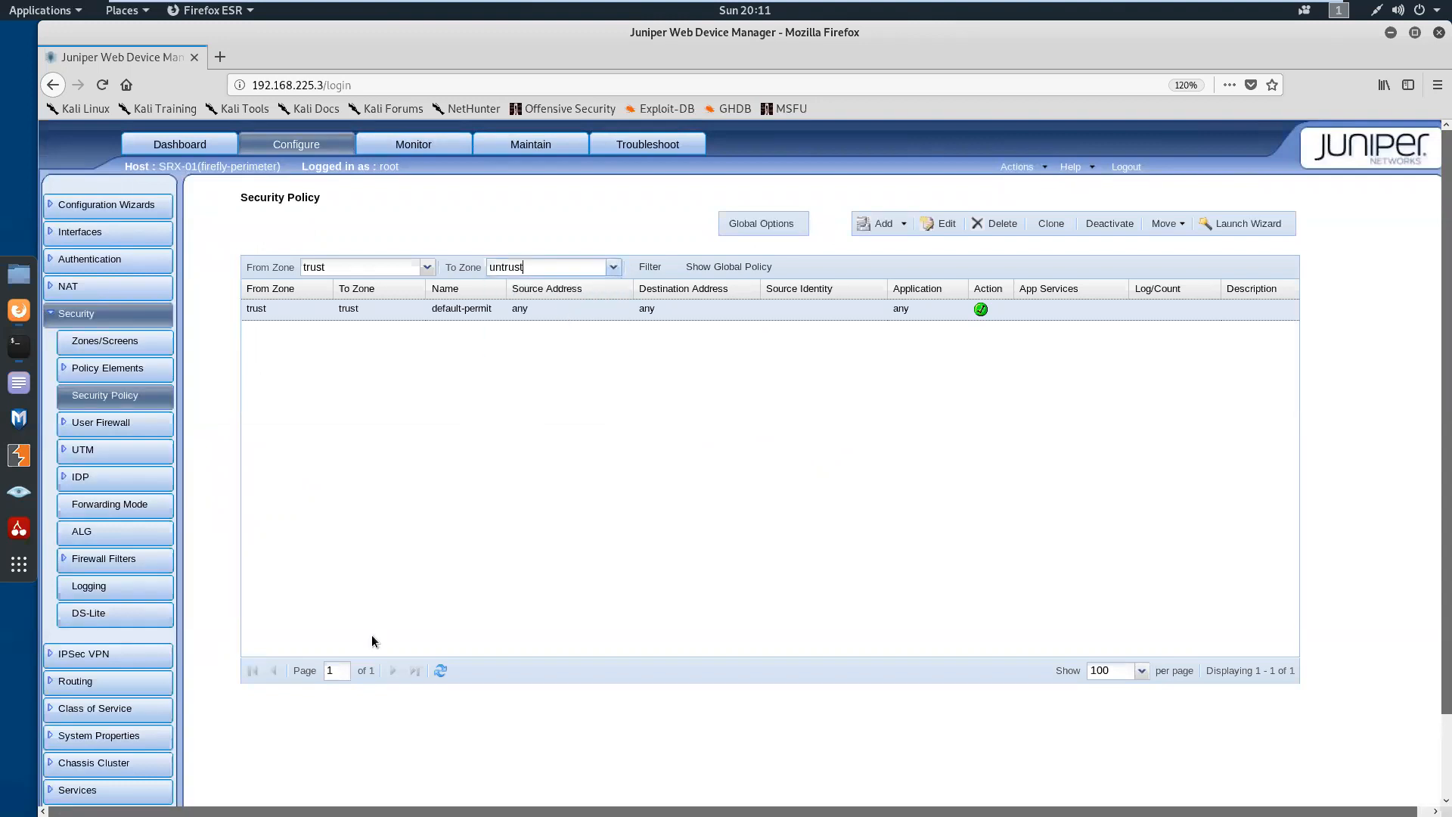
pyautogui.click(440, 670)
pyautogui.click(947, 225)
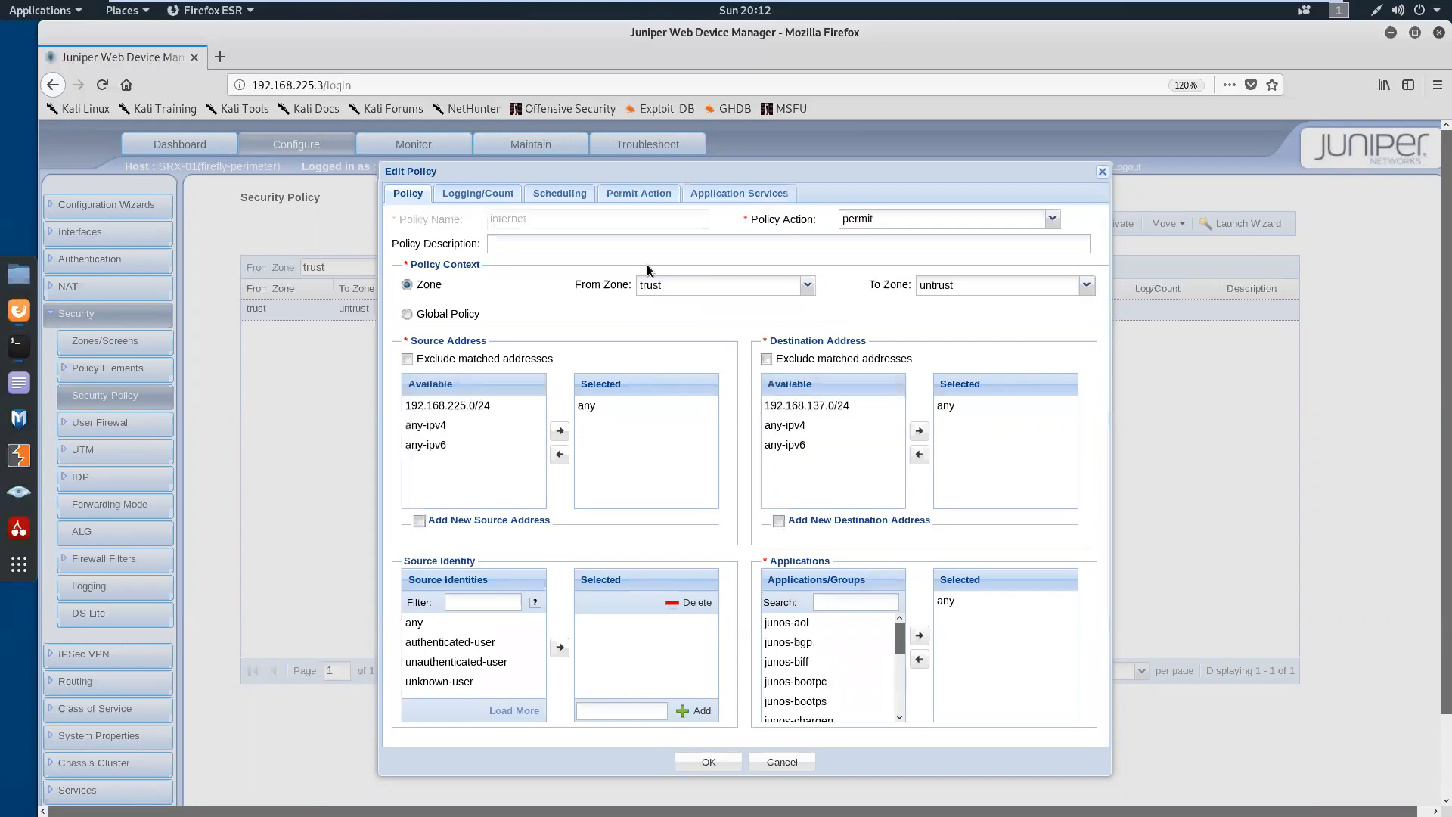
# Review the internet policy's permit-action firewall authentication settings, then close the policy without changes and stay logged in
pyautogui.click(647, 195)
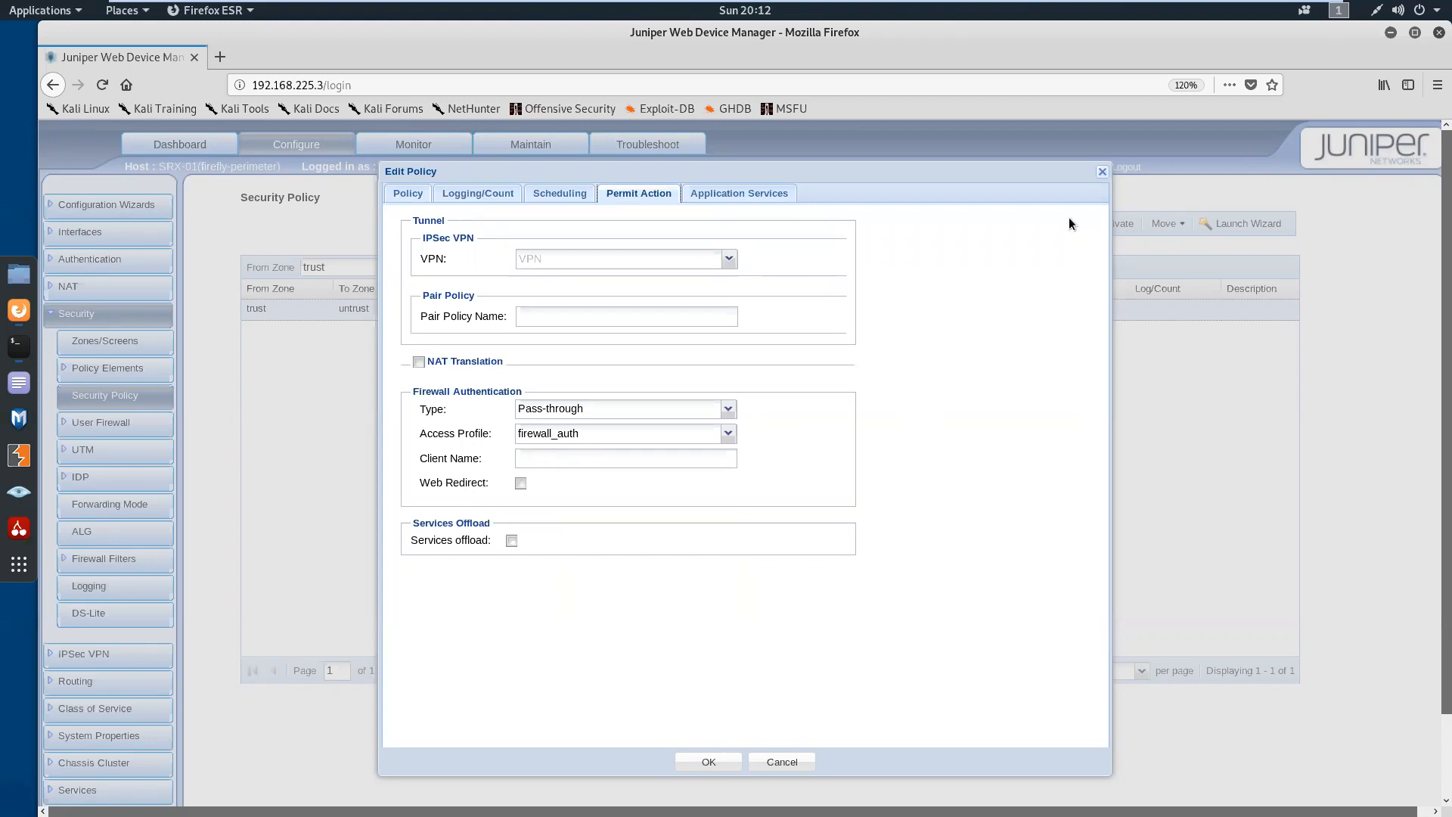
pyautogui.click(1102, 174)
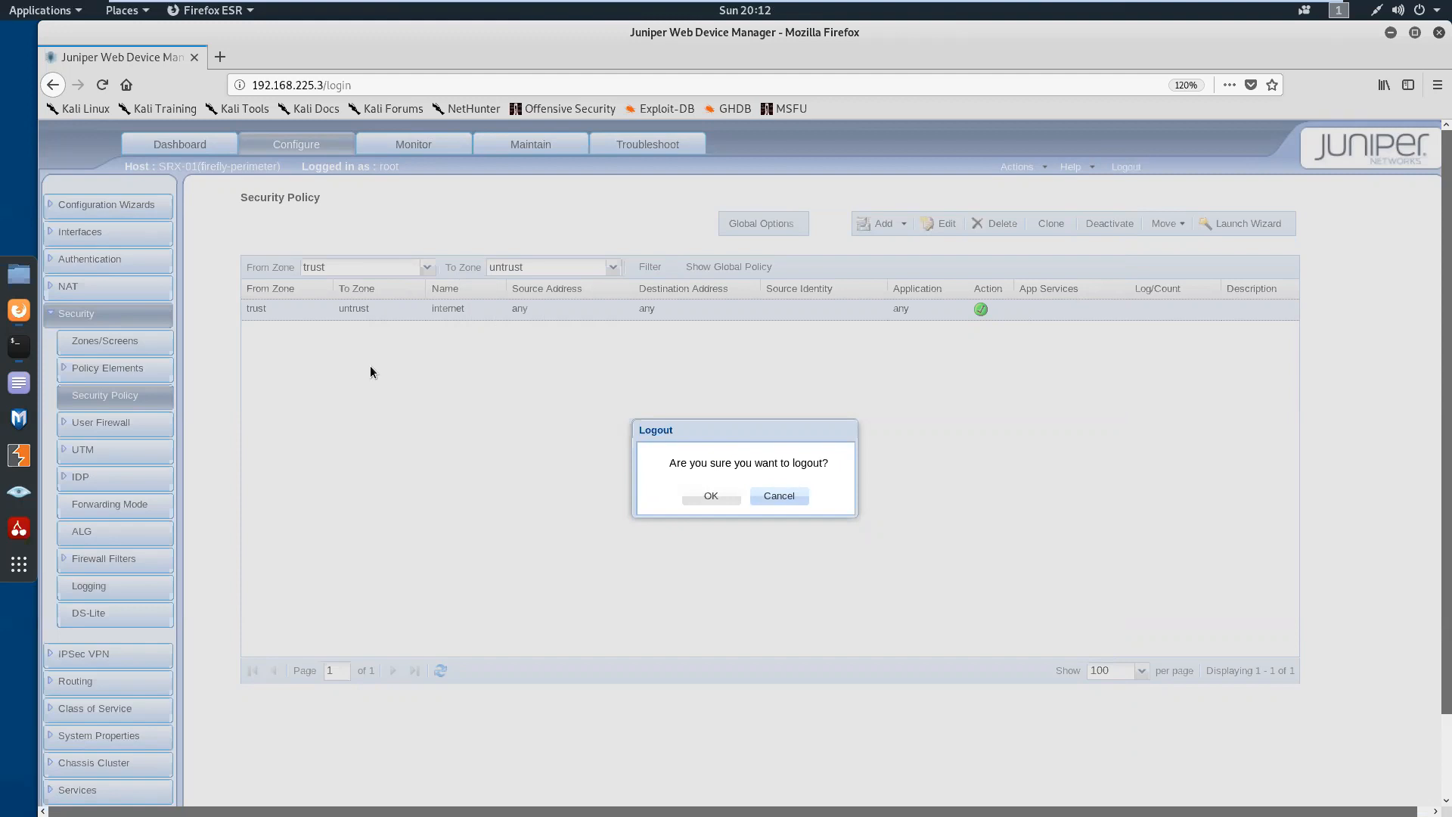
pyautogui.click(780, 497)
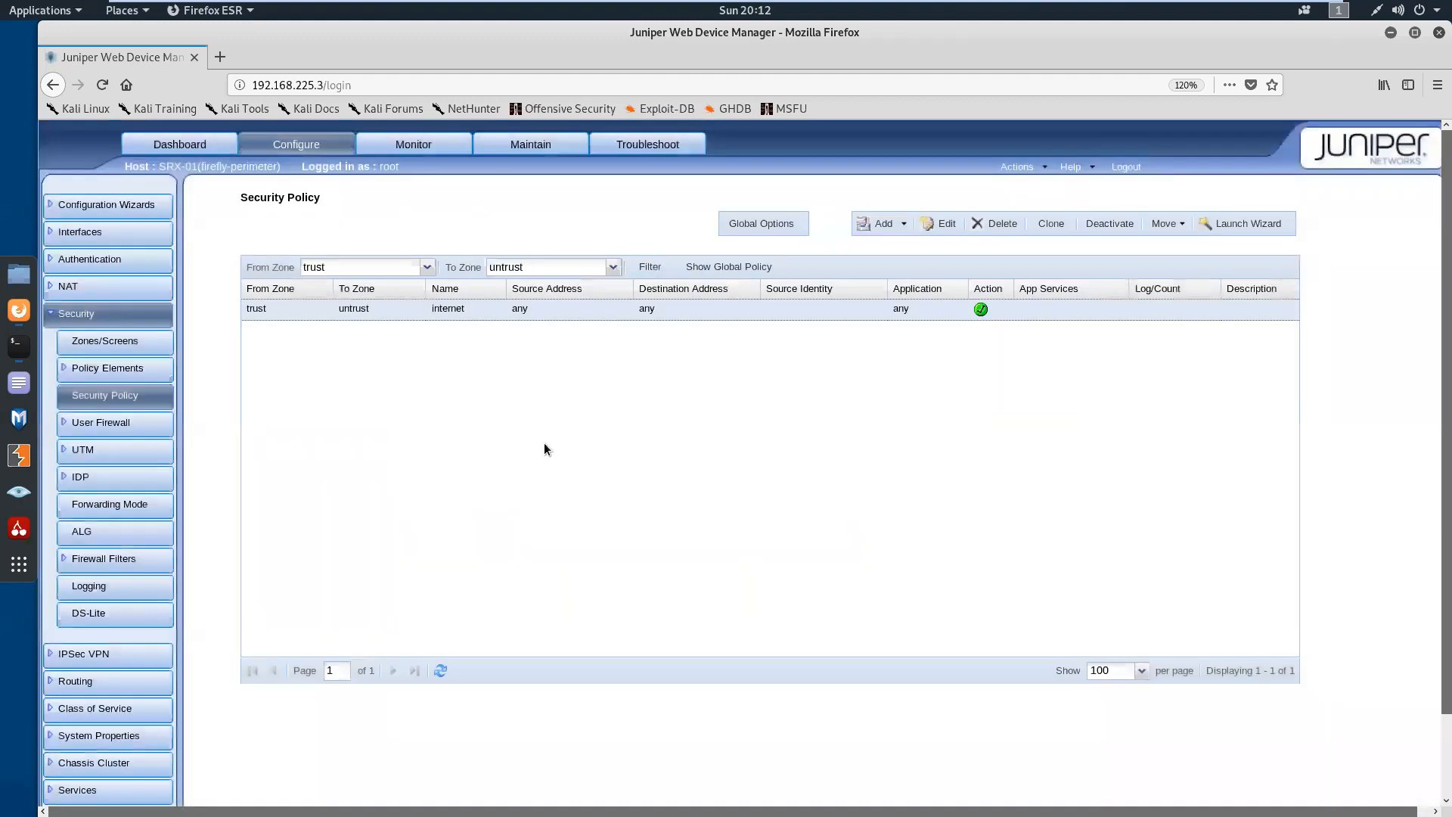
# Switch to the terminal and ping 8.8.8.8 from the Kali shell, stopping the ping after several packets
pyautogui.click(18, 350)
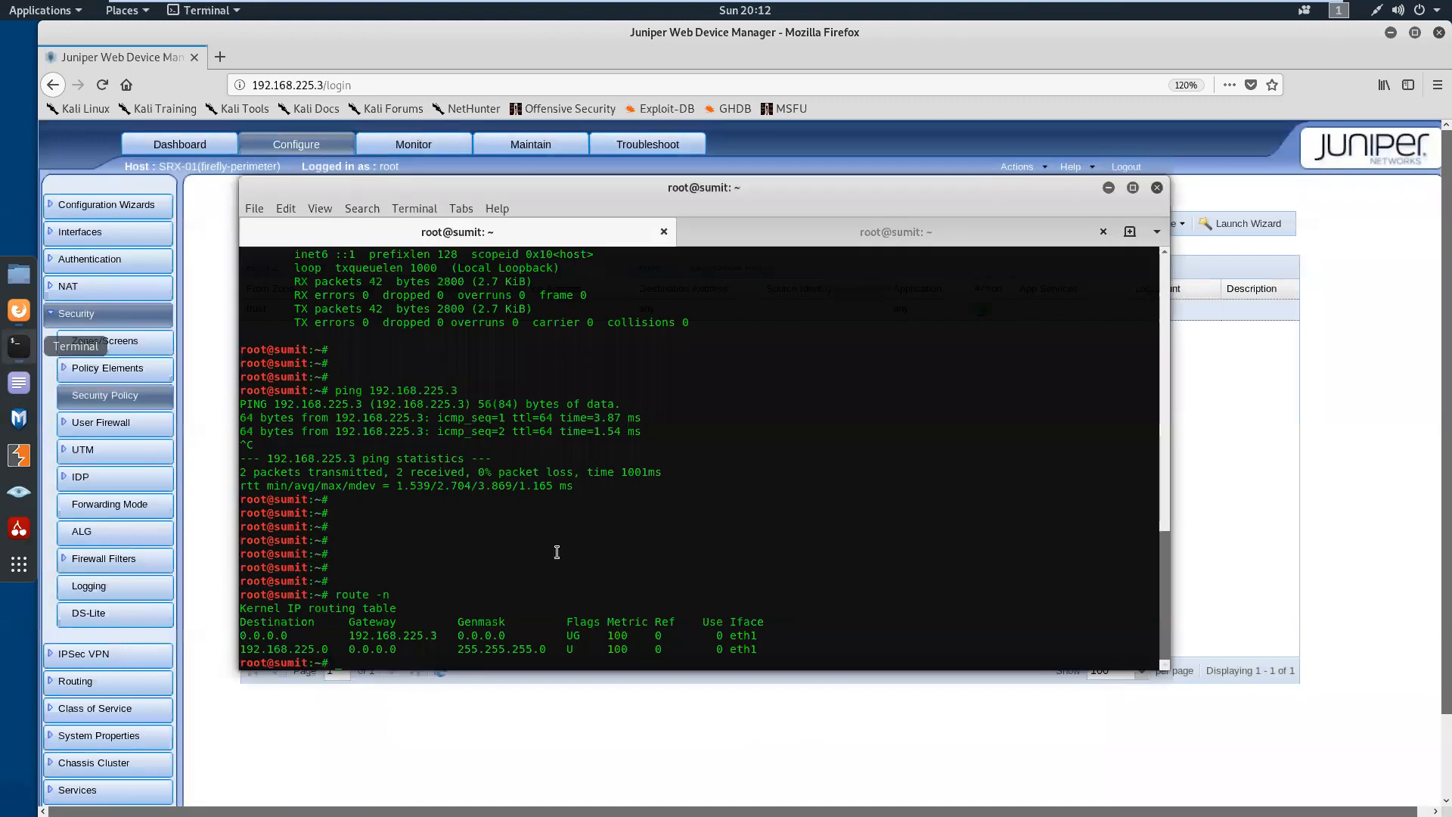
pyautogui.press('Return')
pyautogui.press('Return')
pyautogui.press('Return')
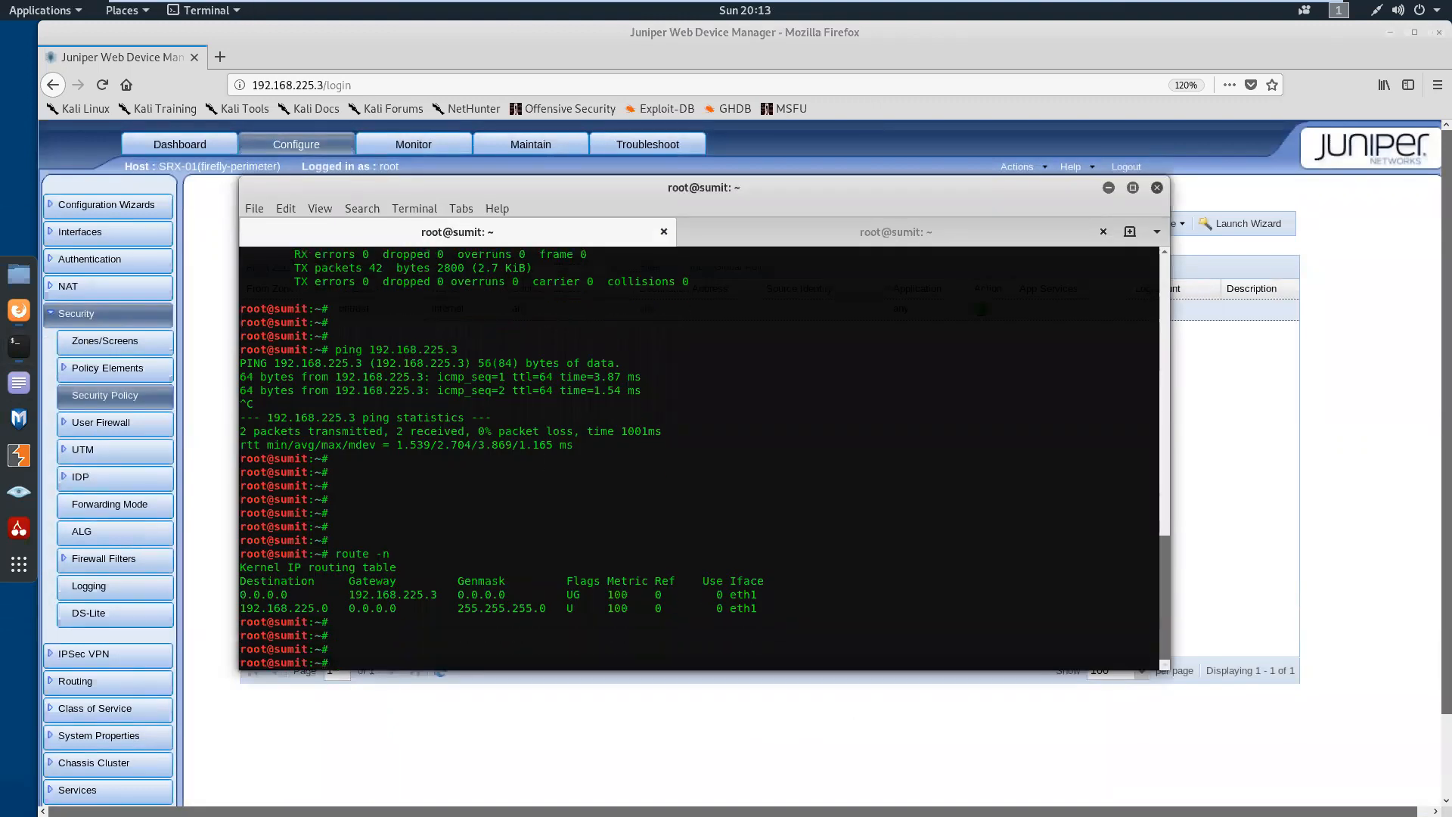
pyautogui.press('Return')
pyautogui.press('Return')
pyautogui.press('Return')
pyautogui.write('pin')
pyautogui.write('8.8.8.8')
pyautogui.press('Return')
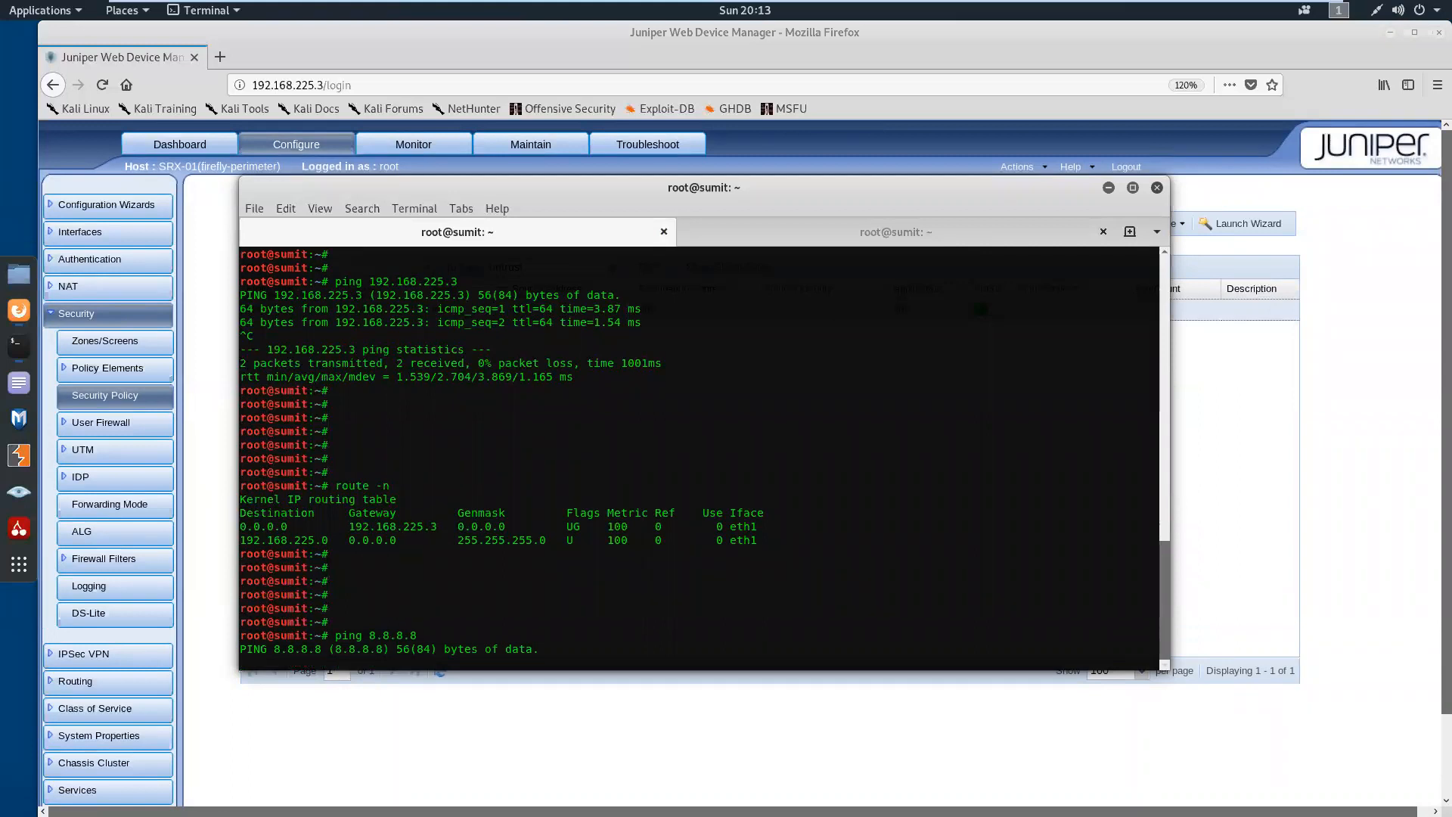
pyautogui.hotkey('ctrl', 'c')
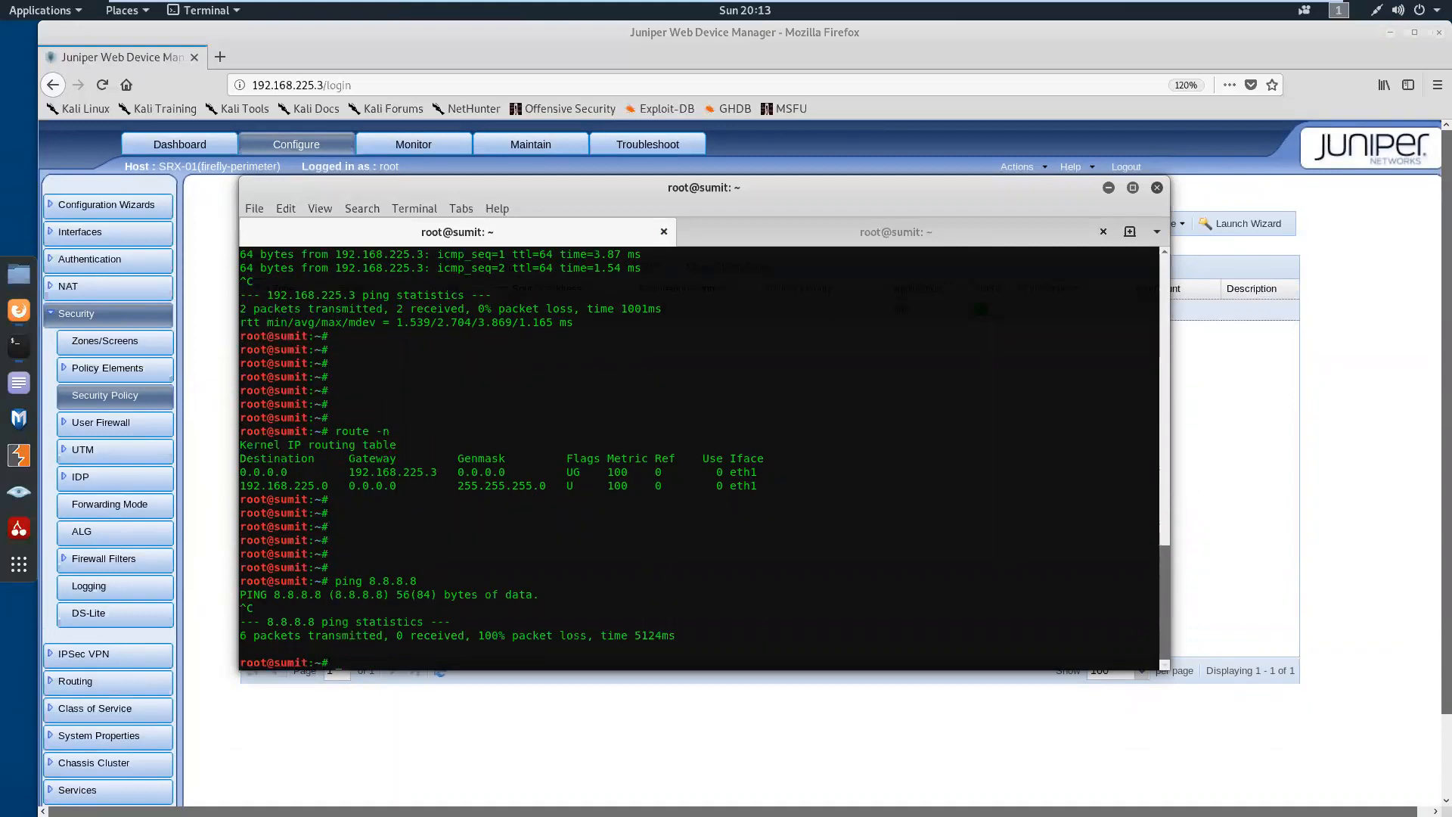
# Ping google.com from the Kali shell and stop it after a couple of packets
pyautogui.write('ping google.com')
pyautogui.press('Return')
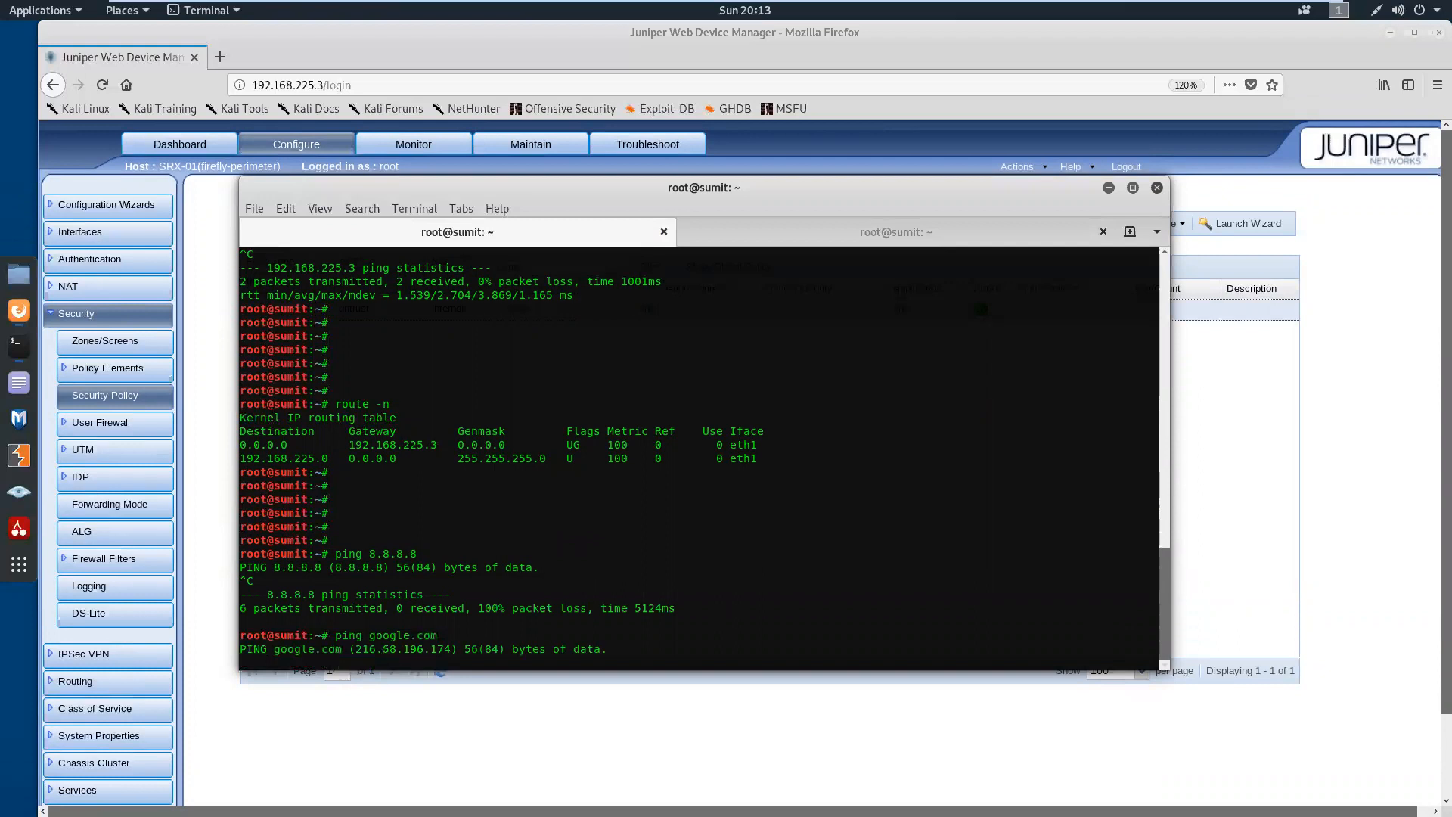
pyautogui.hotkey('ctrl', 'c')
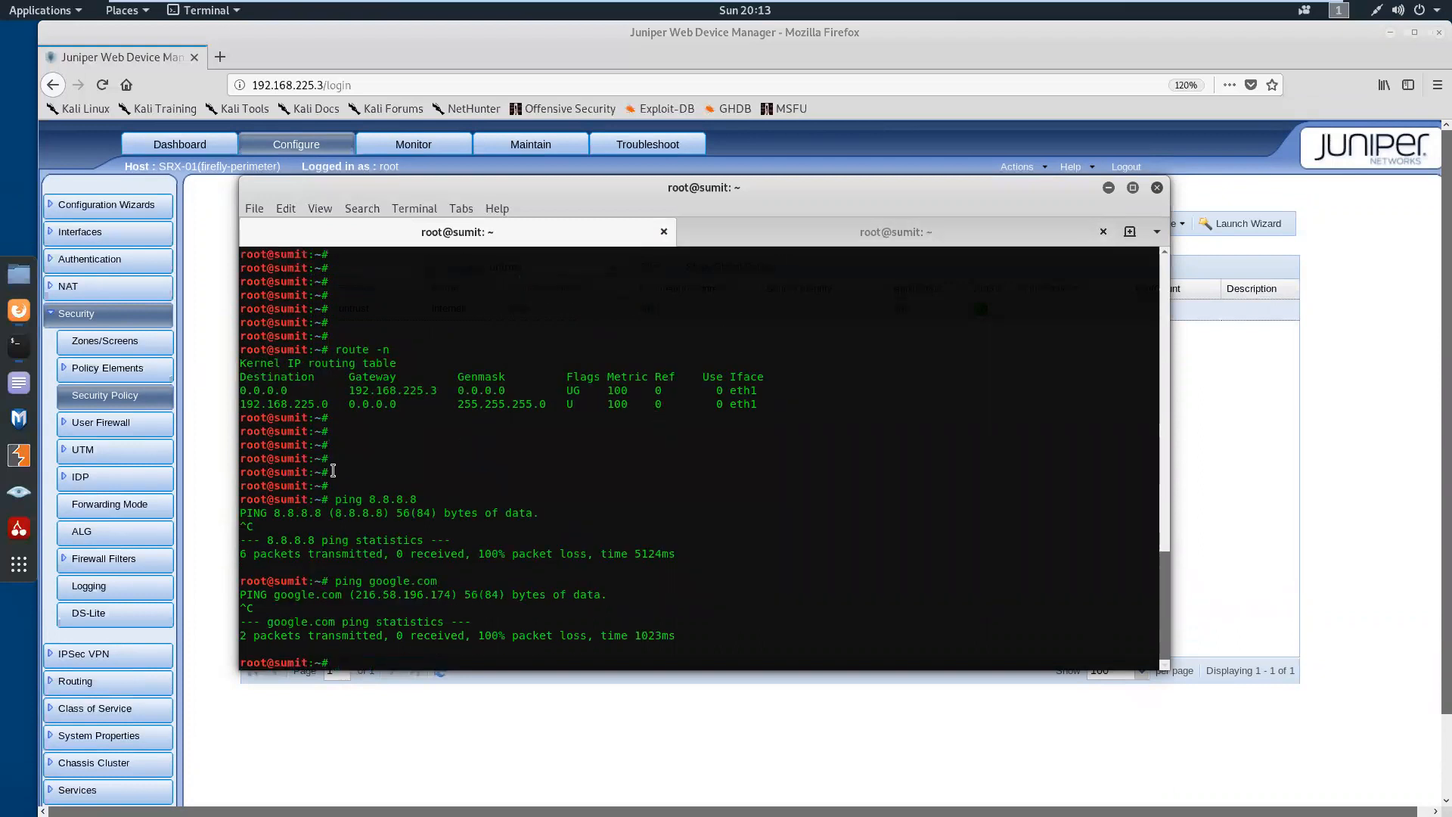
# Switch to Firefox and set the trust-to-untrust internet policy's firewall authentication type to None
pyautogui.click(189, 485)
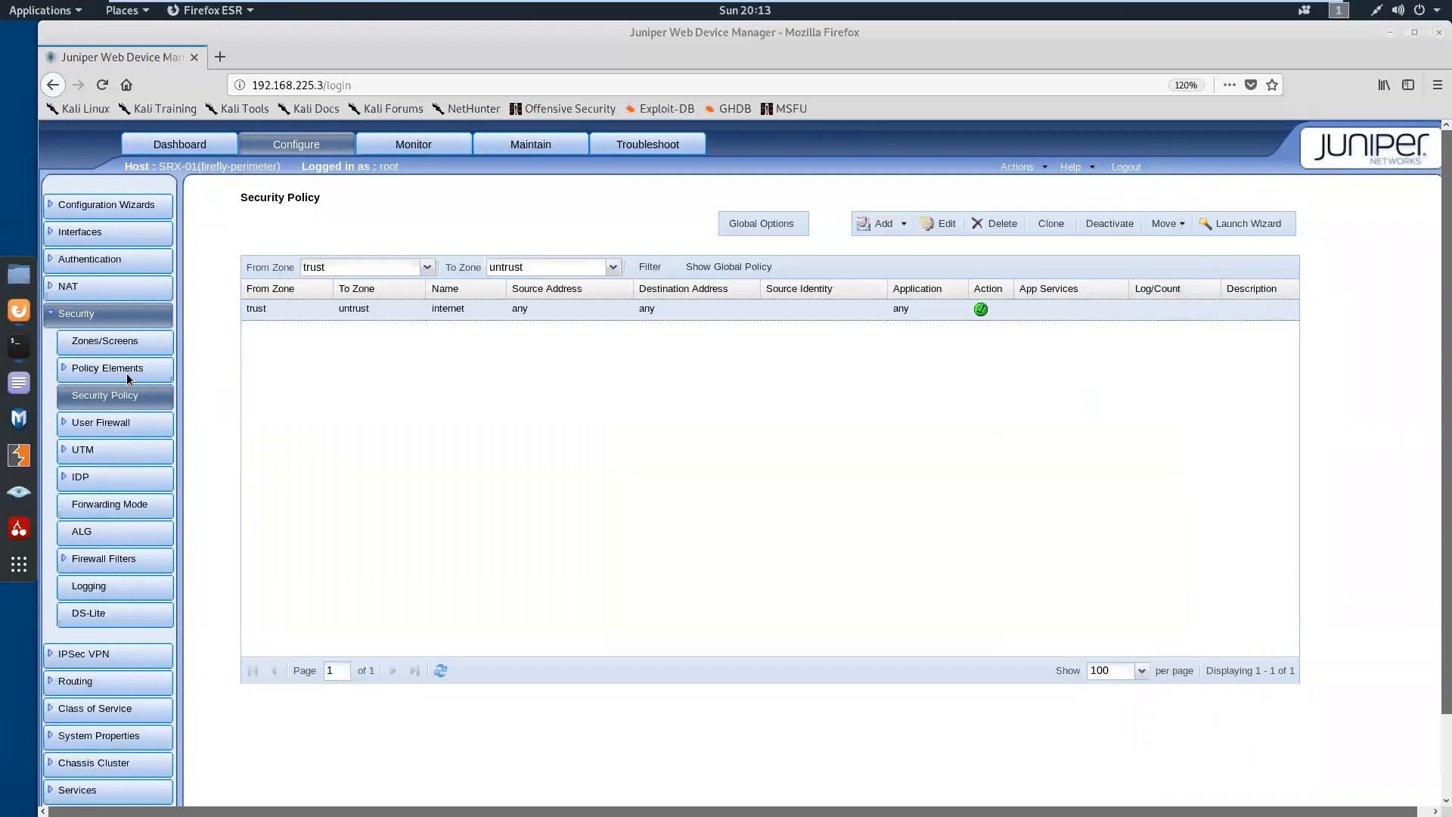
pyautogui.click(946, 224)
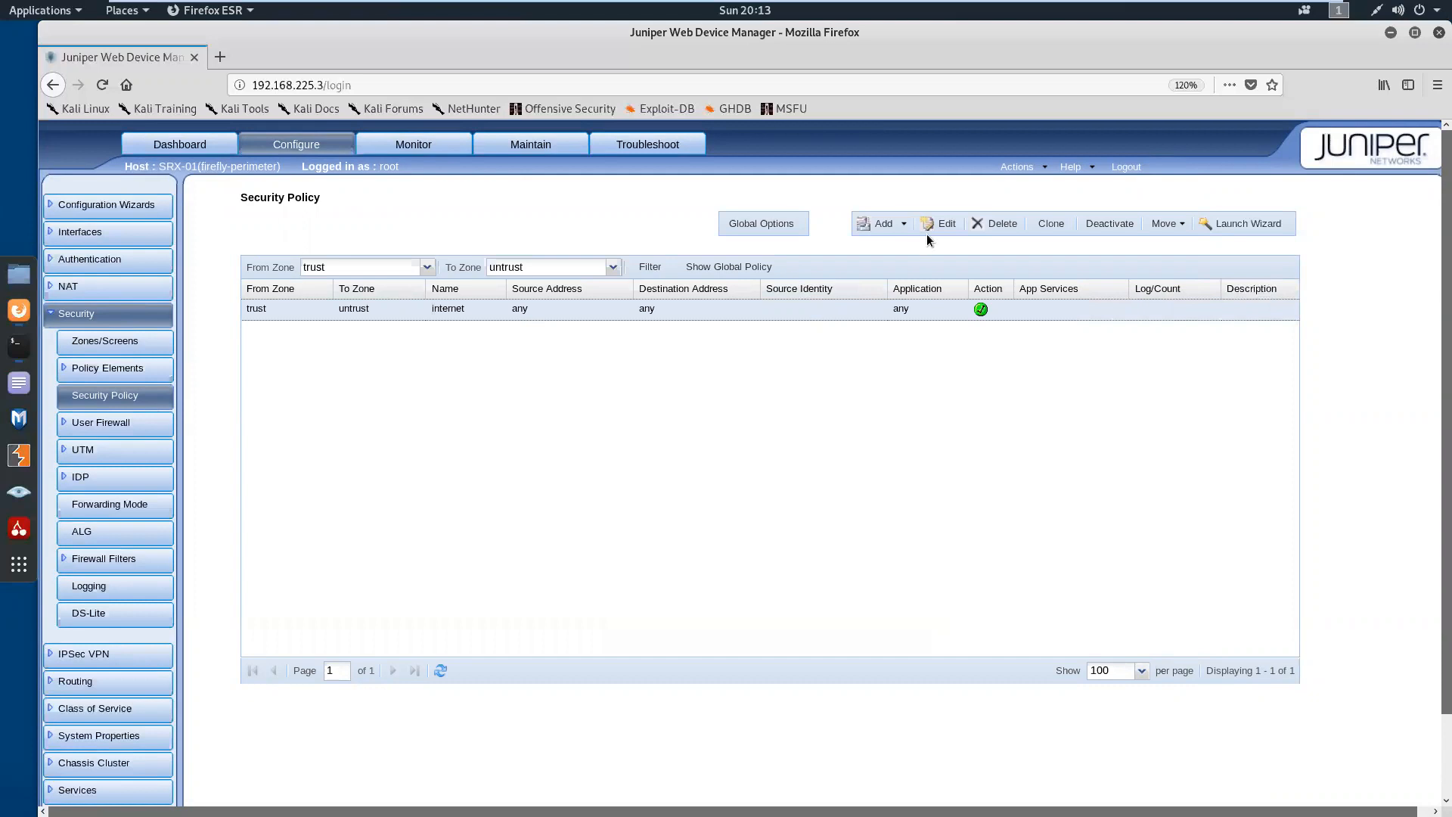
pyautogui.click(942, 227)
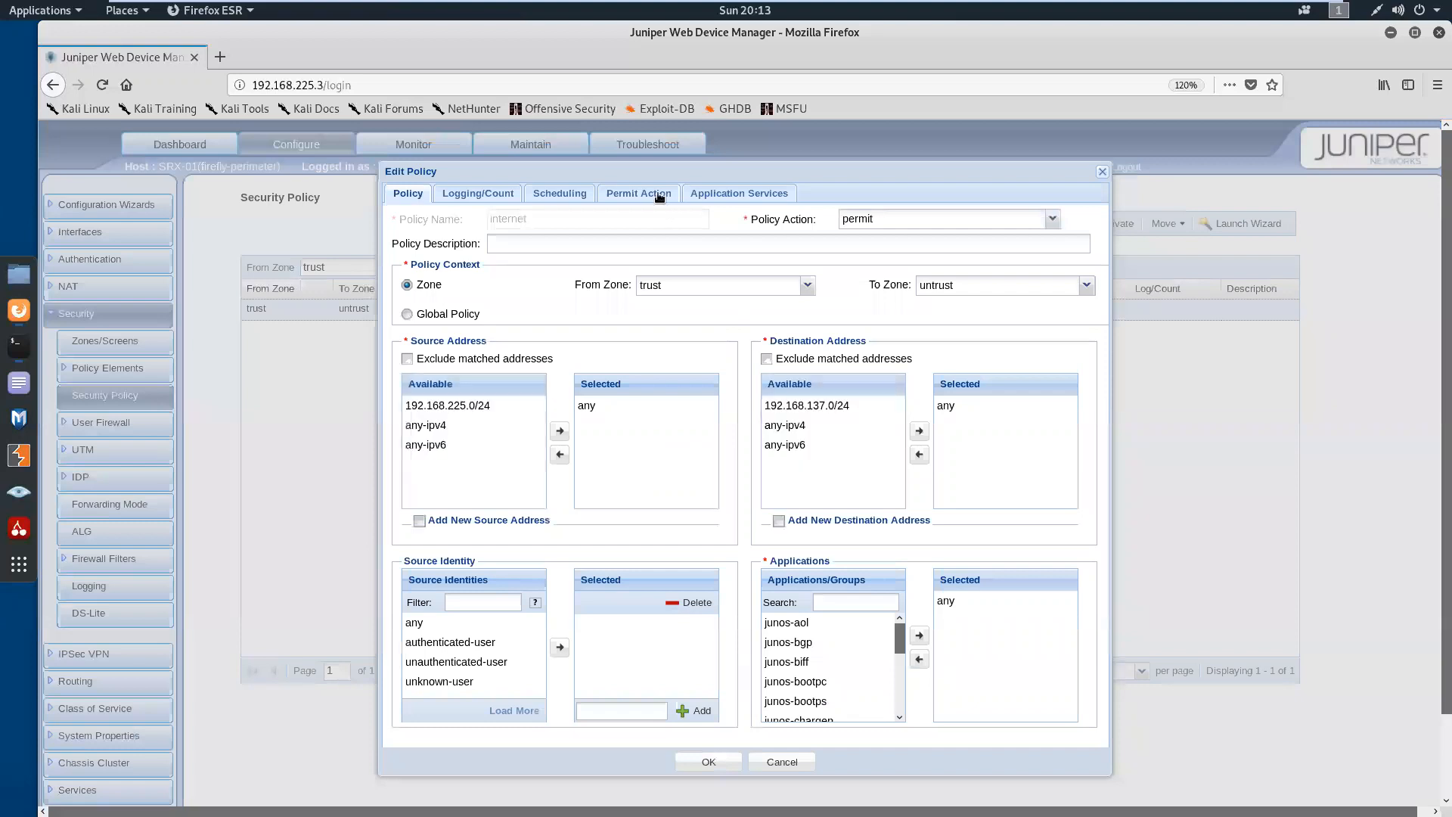
pyautogui.click(660, 195)
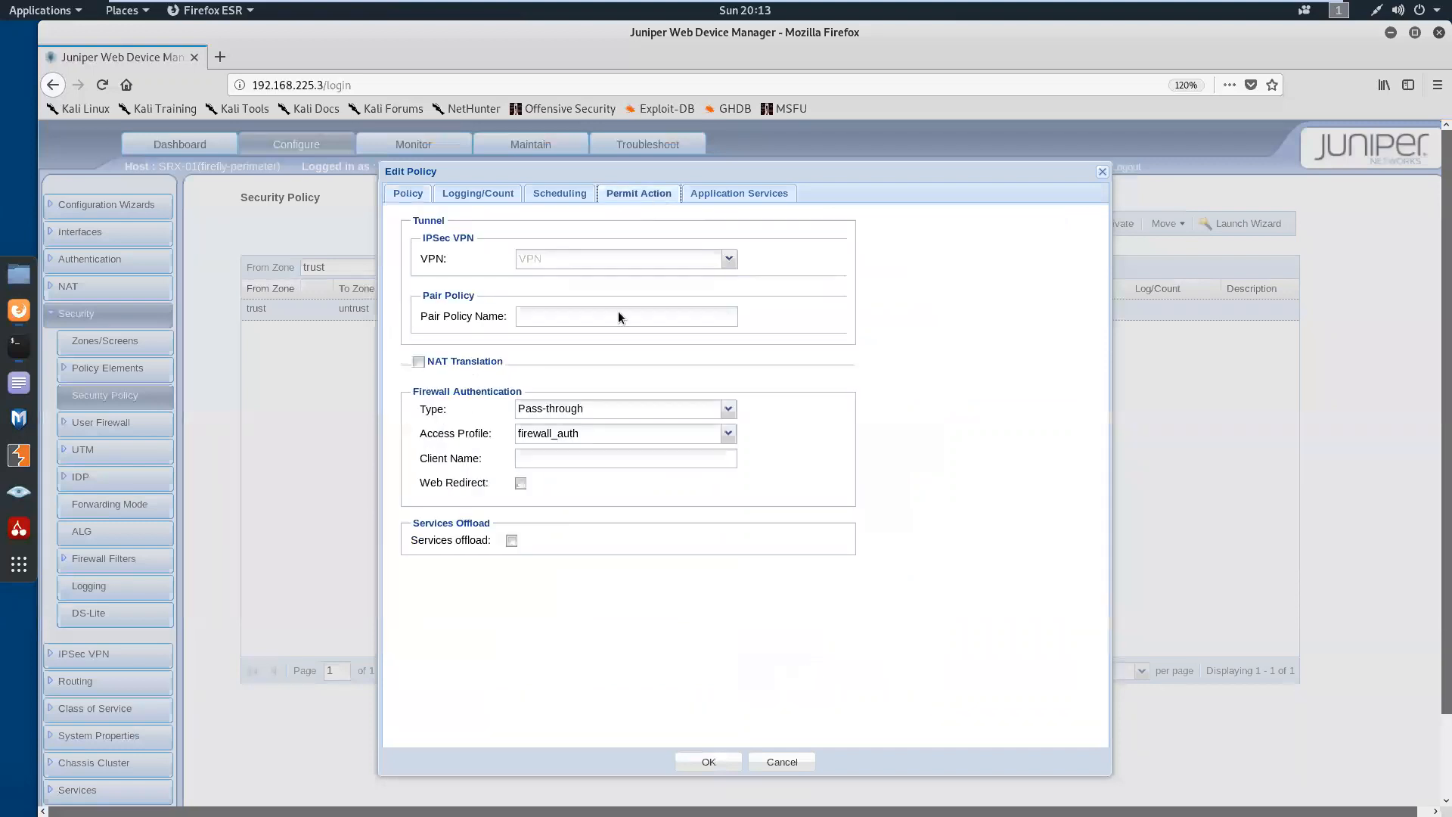
pyautogui.click(730, 409)
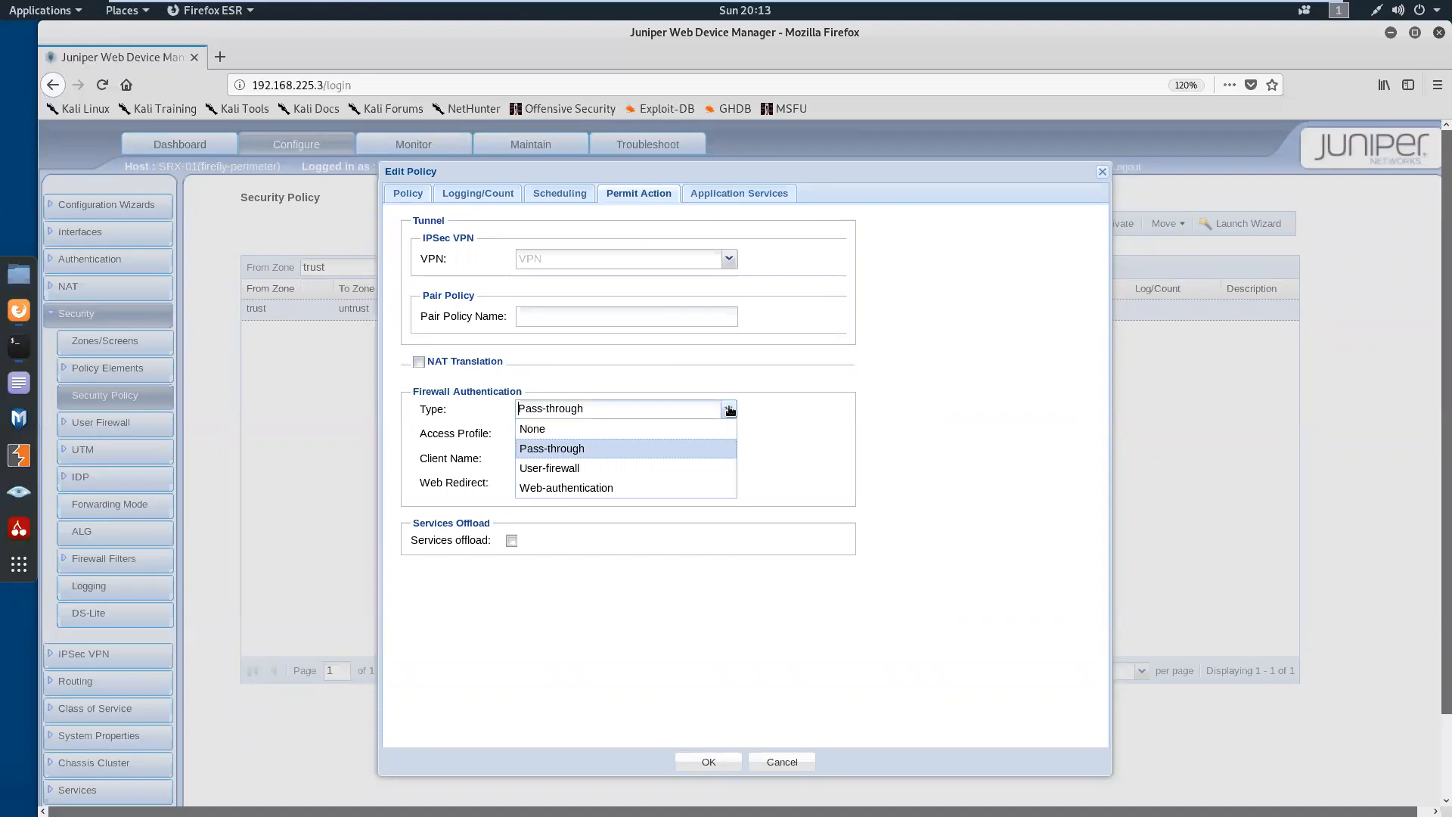
pyautogui.click(674, 429)
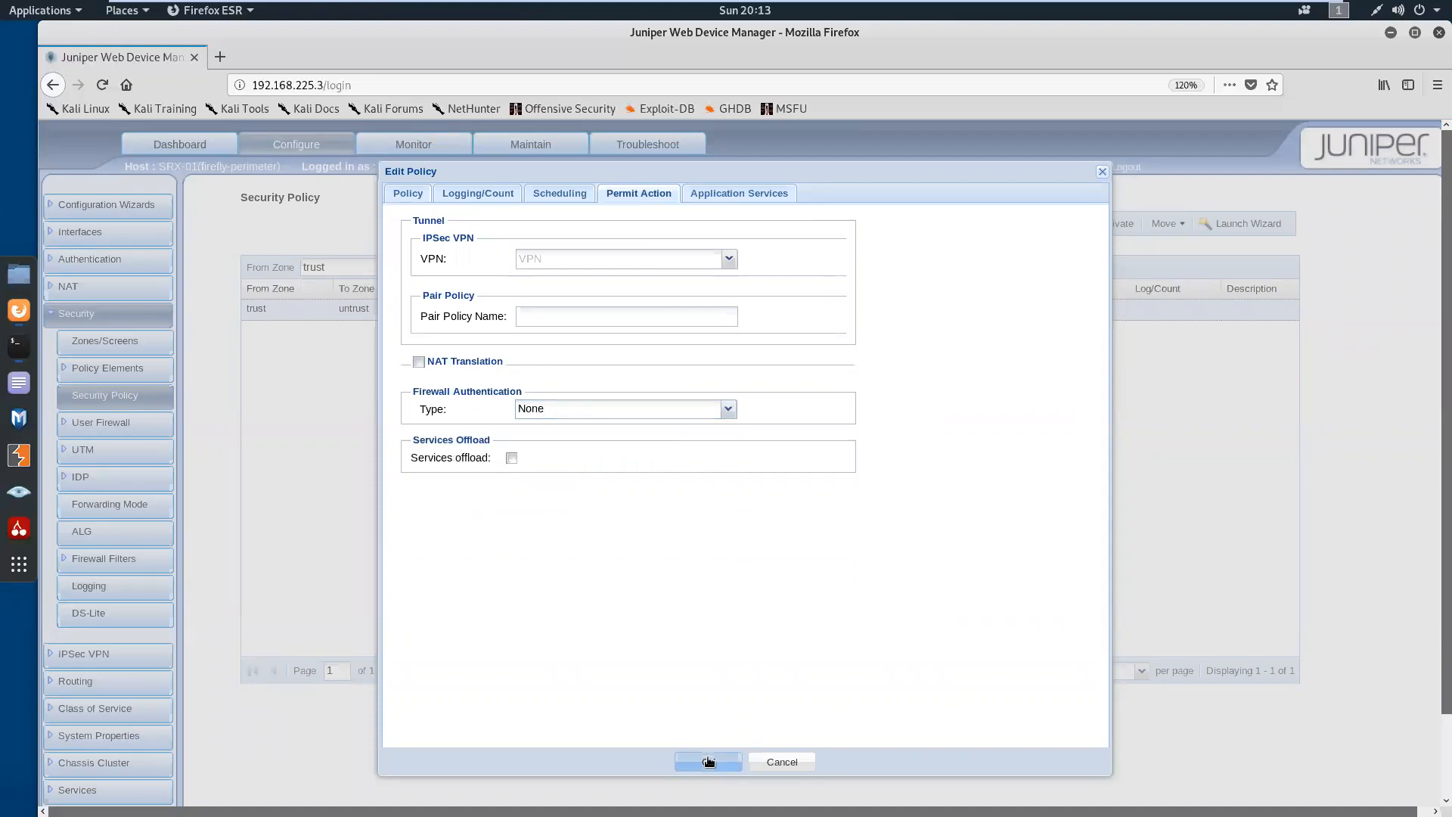
# Save the internet policy without firewall authentication and commit the pending configuration changes
pyautogui.press('Return')
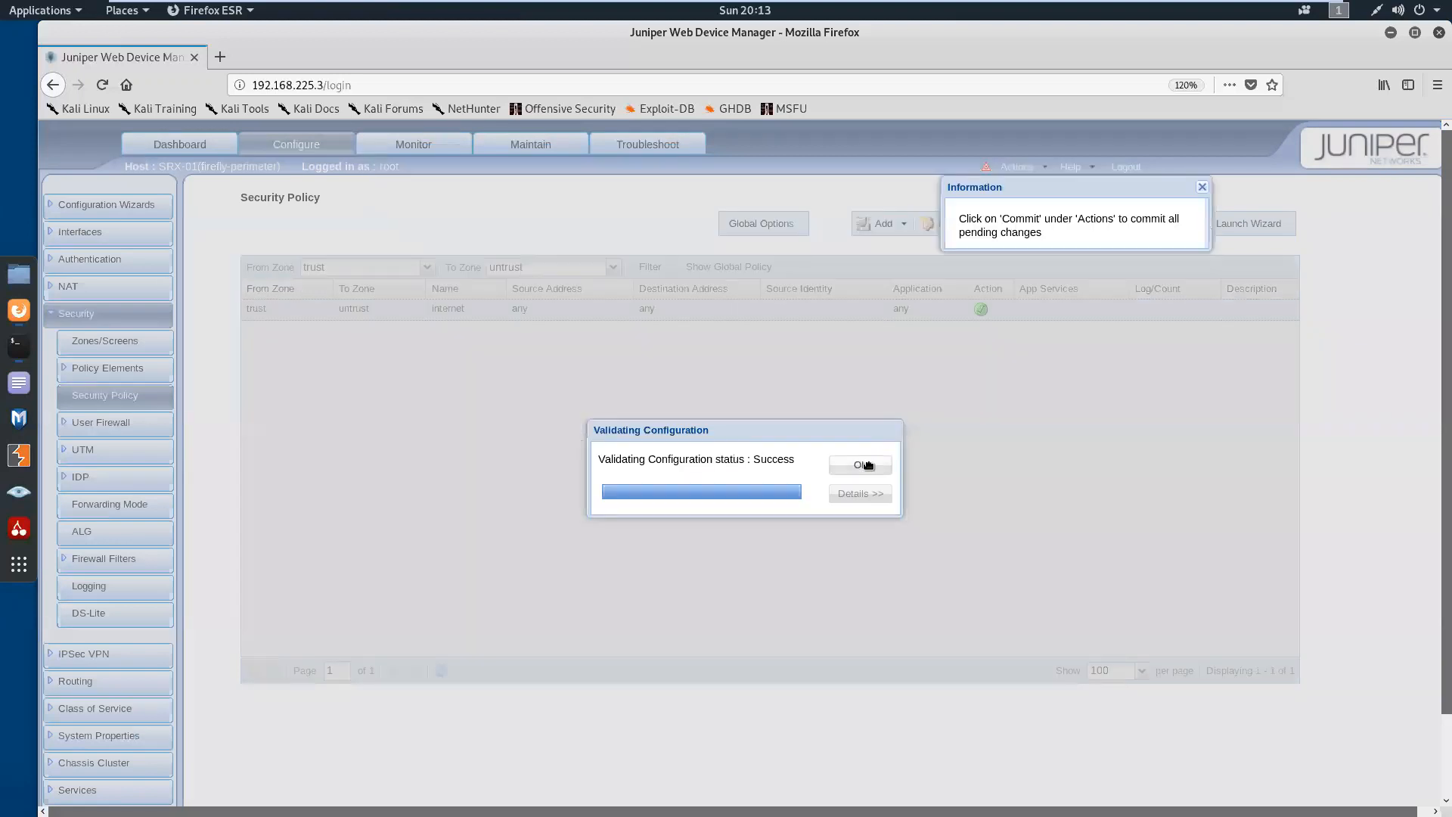
pyautogui.click(861, 465)
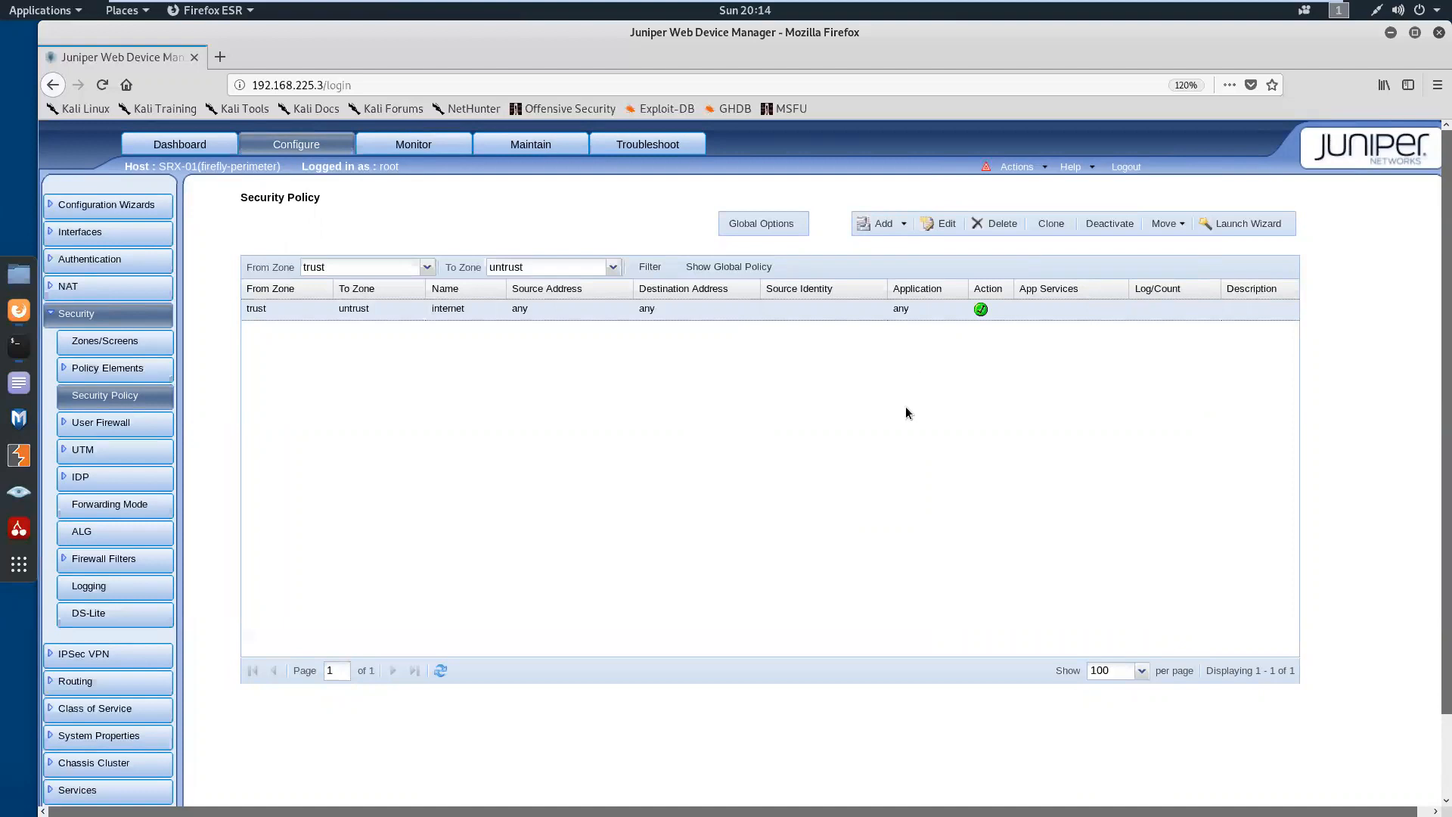
pyautogui.click(1016, 168)
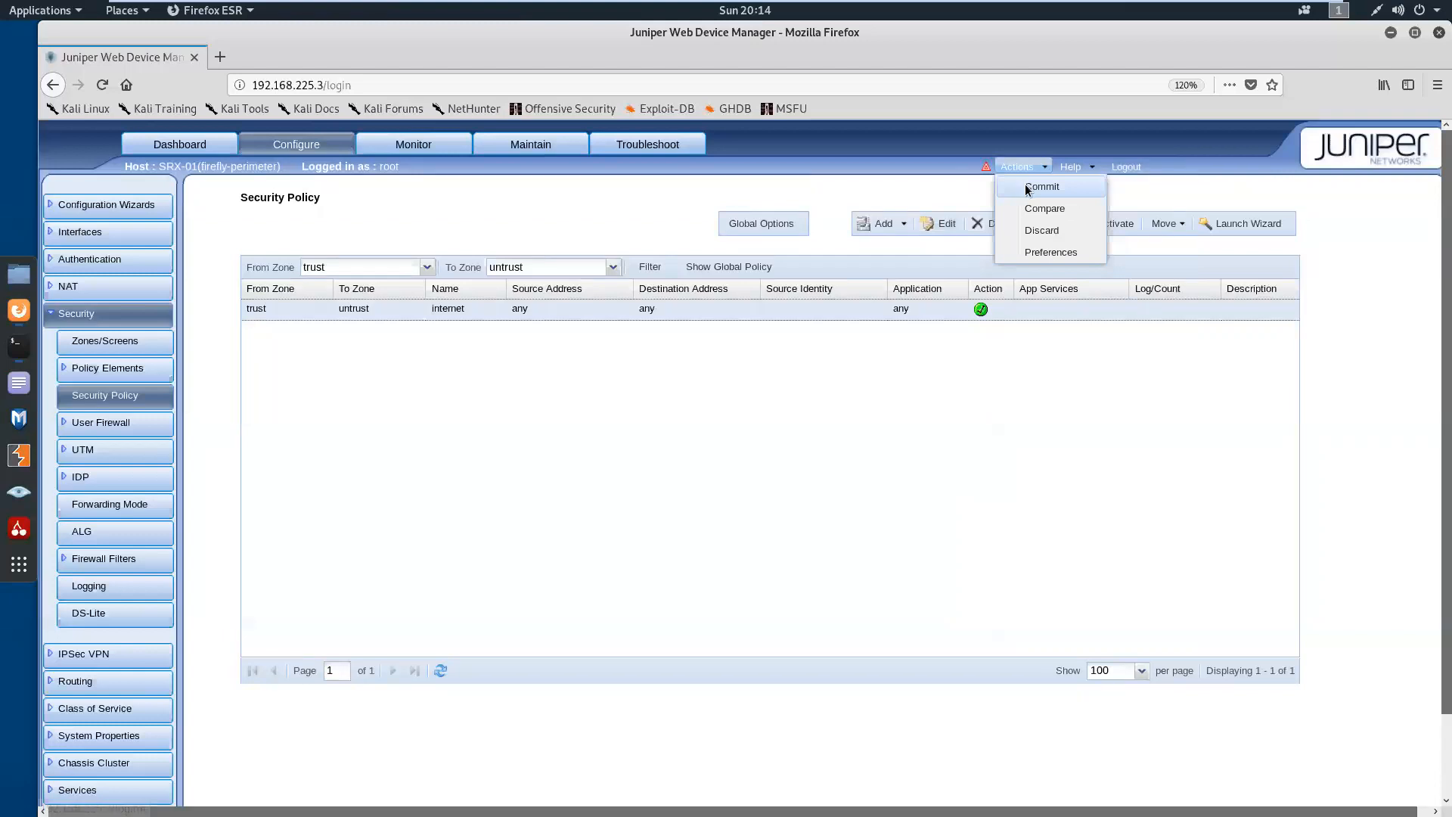
pyautogui.click(1028, 188)
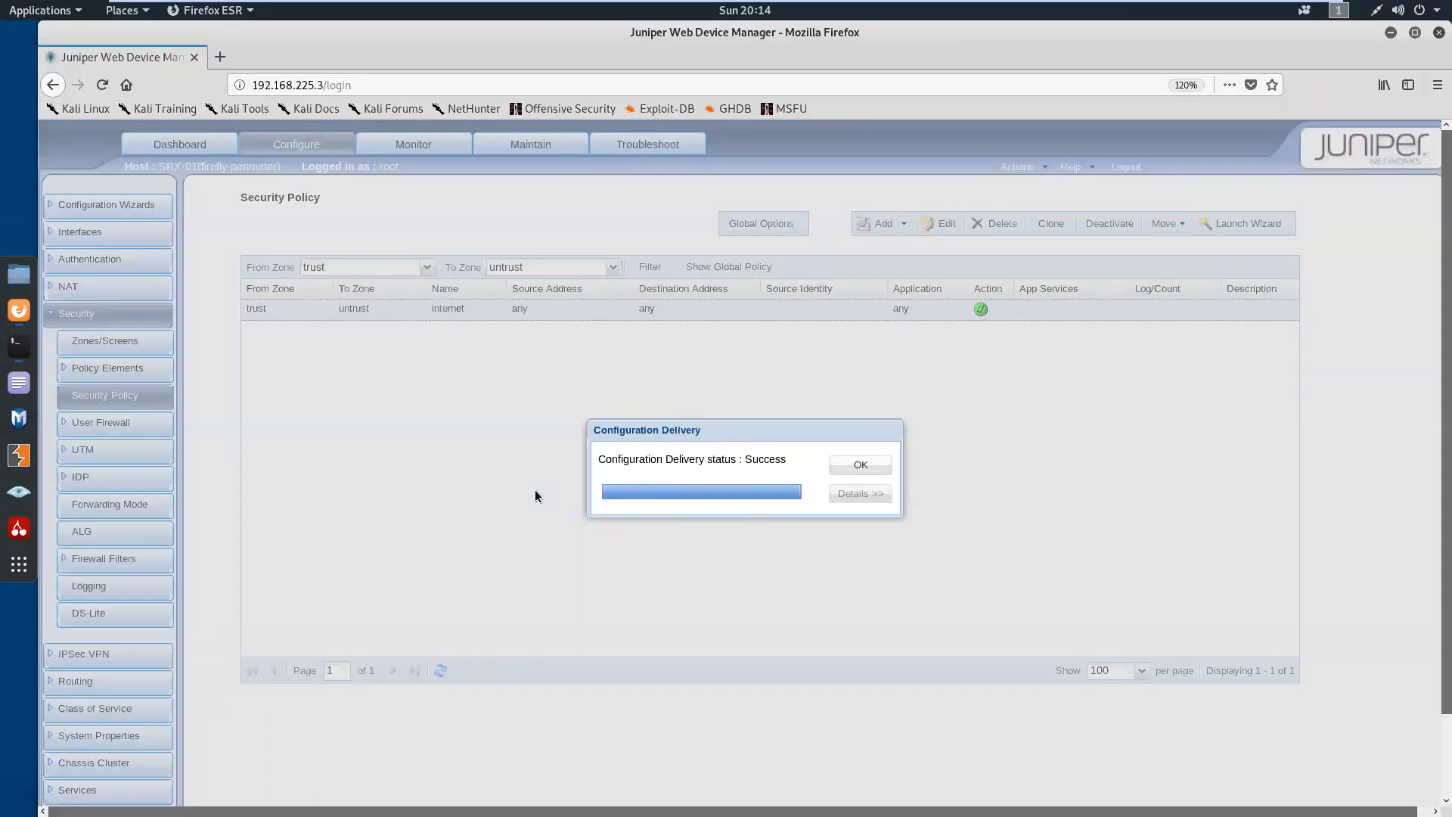
pyautogui.click(848, 465)
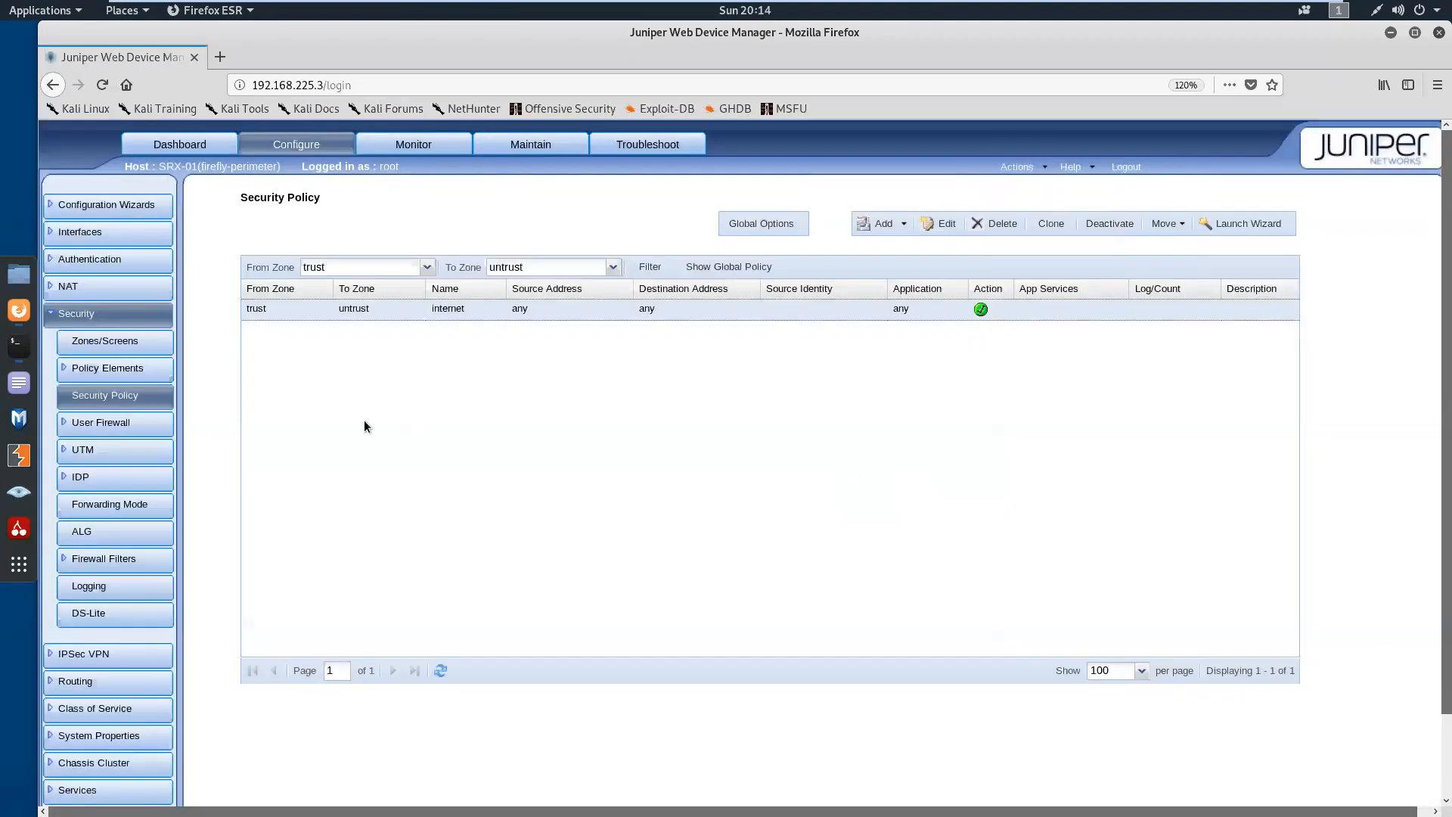
# Switch to the terminal and repeat the ping to google.com, stopping it after three packets
pyautogui.click(19, 345)
pyautogui.press('Return')
pyautogui.press('Return')
pyautogui.press('Return')
pyautogui.press('Up')
pyautogui.press('Return')
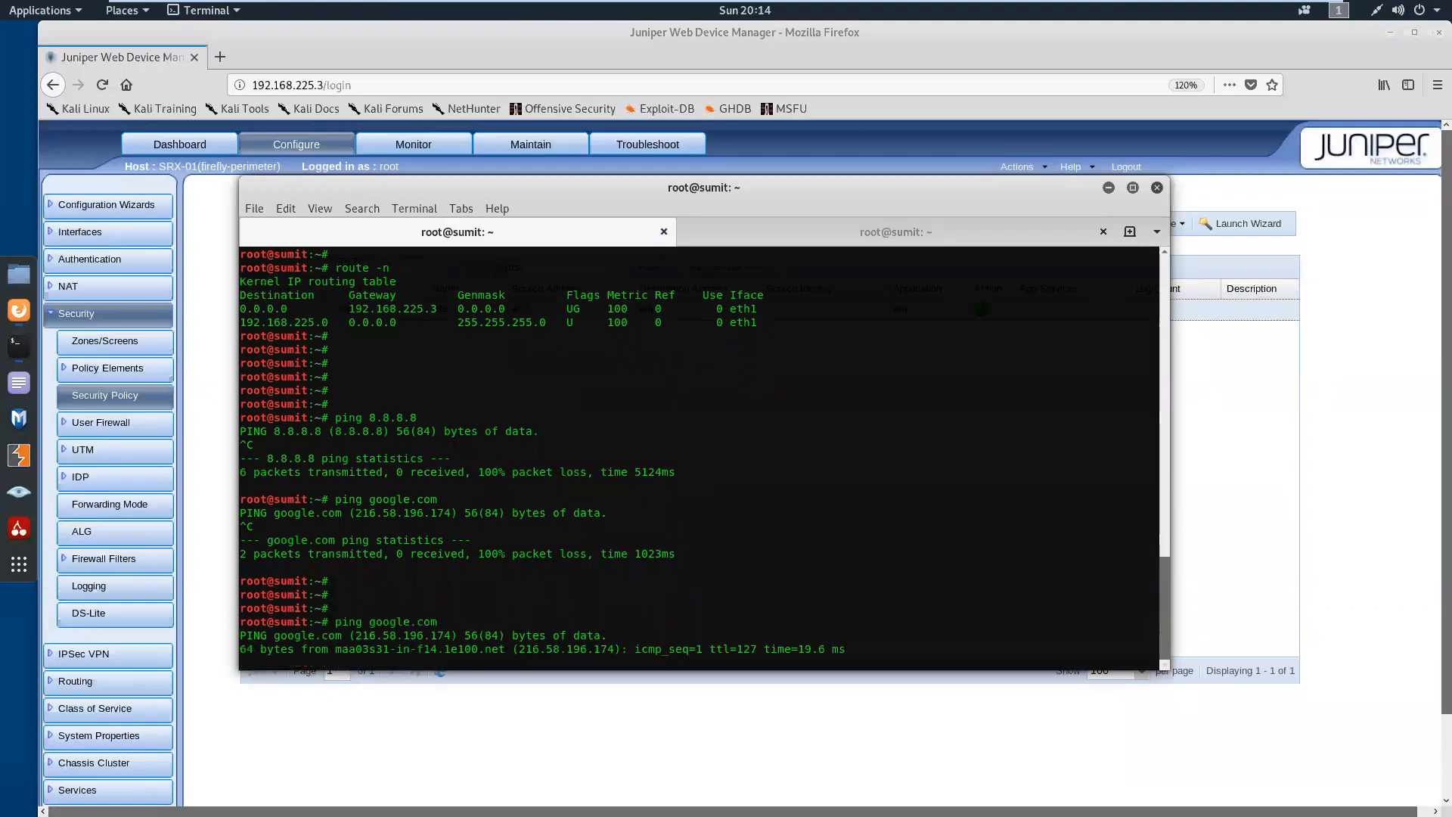
pyautogui.hotkey('ctrl', 'c')
# Run ping google.com -nn to test with numeric output, and stop it after two packets
pyautogui.press('Up')
pyautogui.write('-nn')
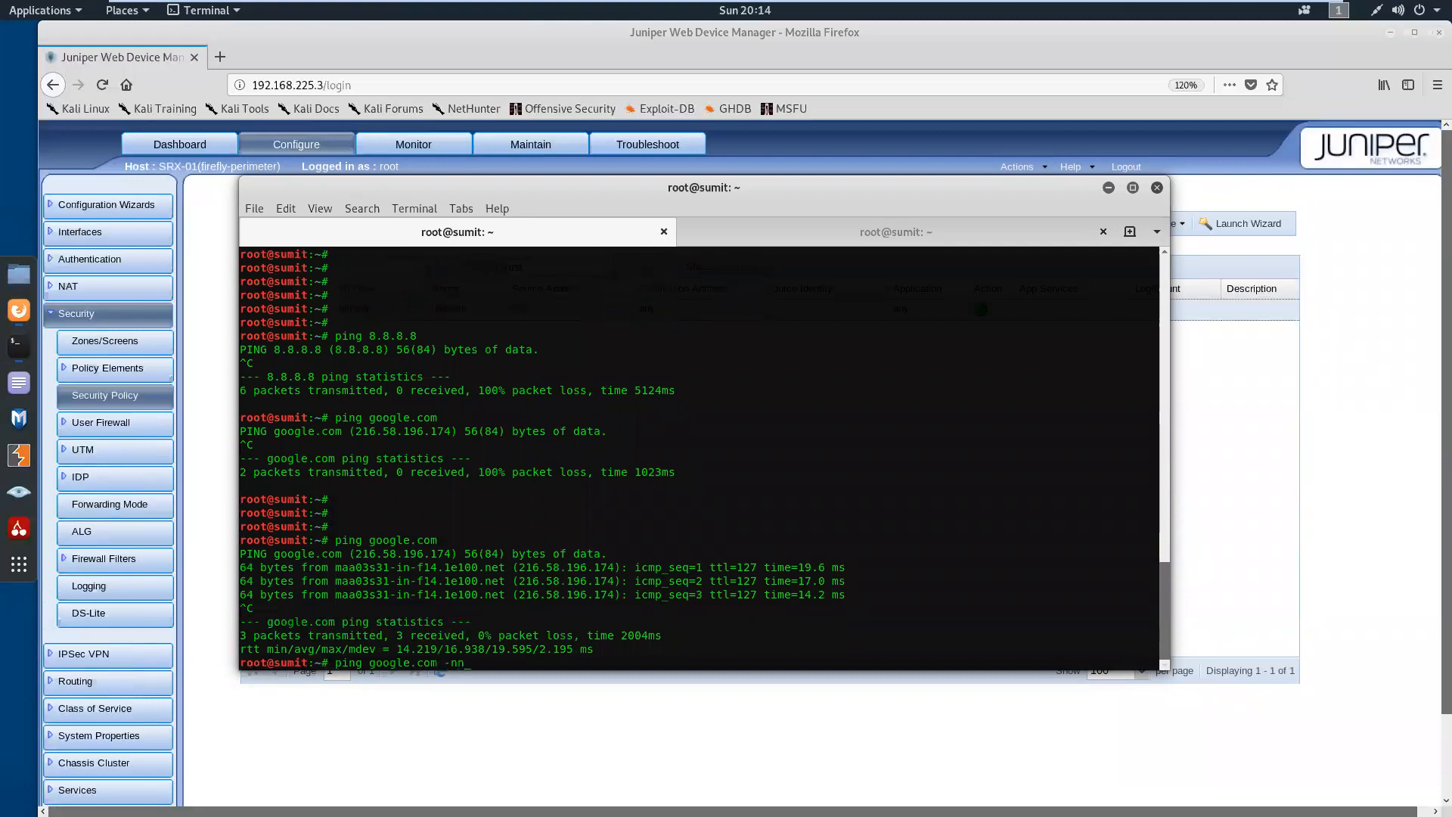
pyautogui.press('Return')
pyautogui.hotkey('ctrl', 'c')
# Ping 8.8.8.8 twice from the Kali shell, stopping each run after one packet
pyautogui.press('Return')
pyautogui.press('Return')
pyautogui.press('Return')
pyautogui.press('Return')
pyautogui.press('Up')
pyautogui.hotkey('ctrl', 'w')
pyautogui.hotkey('ctrl', 'w')
pyautogui.write('8.8.8.8')
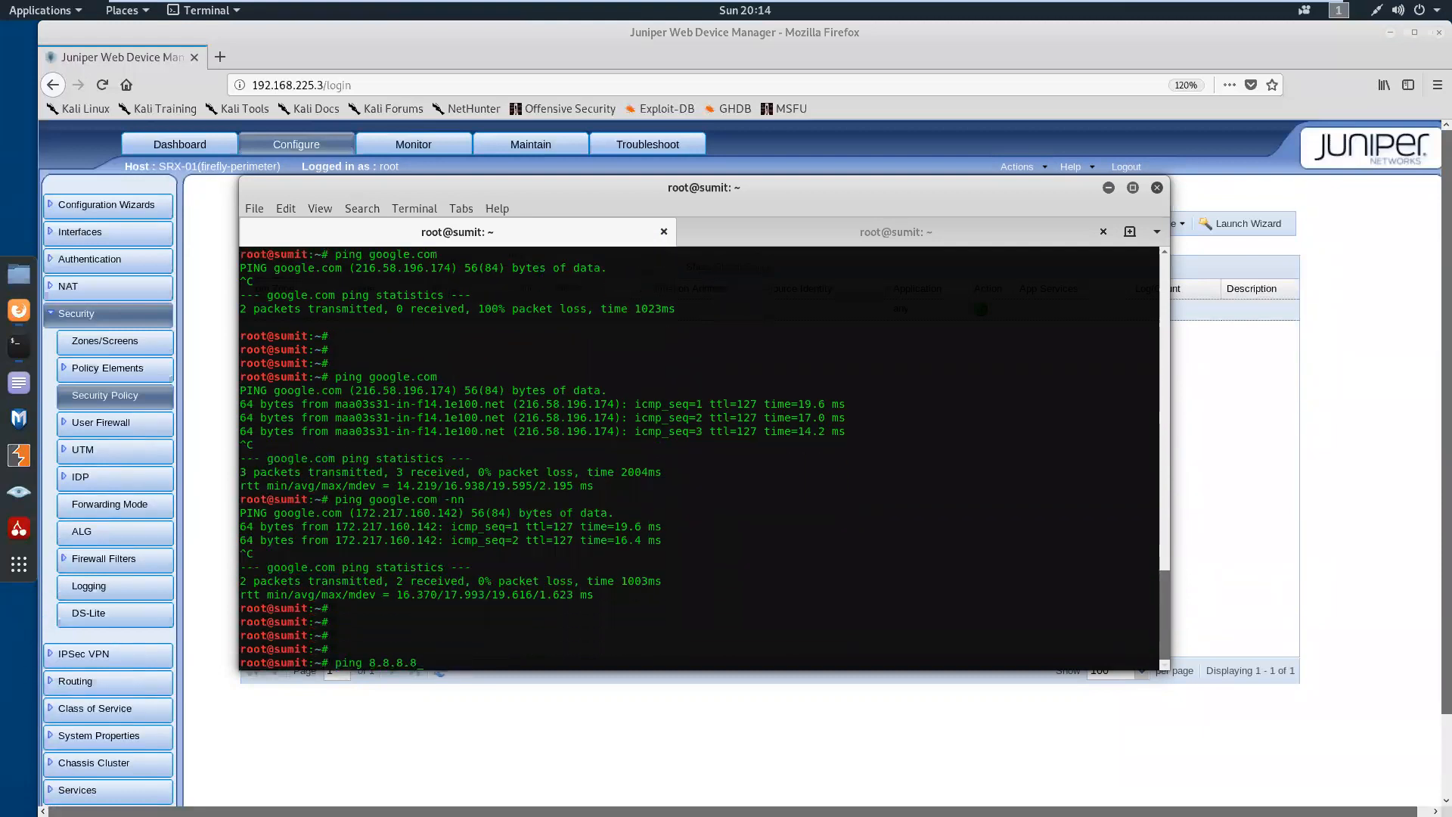
pyautogui.press('Return')
pyautogui.hotkey('ctrl', 'c')
pyautogui.press('Return')
pyautogui.press('Return')
pyautogui.press('Return')
pyautogui.press('Return')
pyautogui.press('Return')
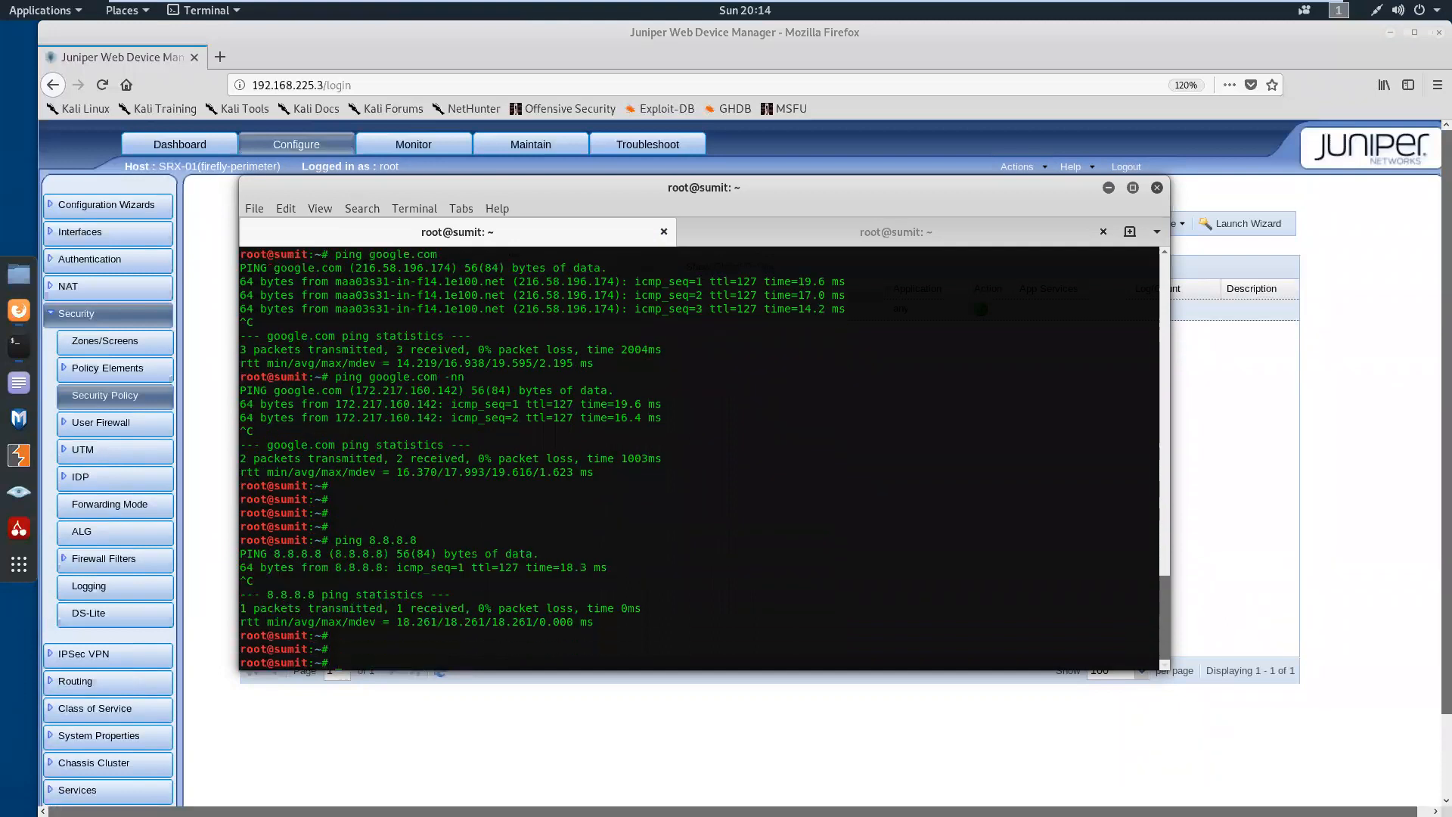
pyautogui.press('Up')
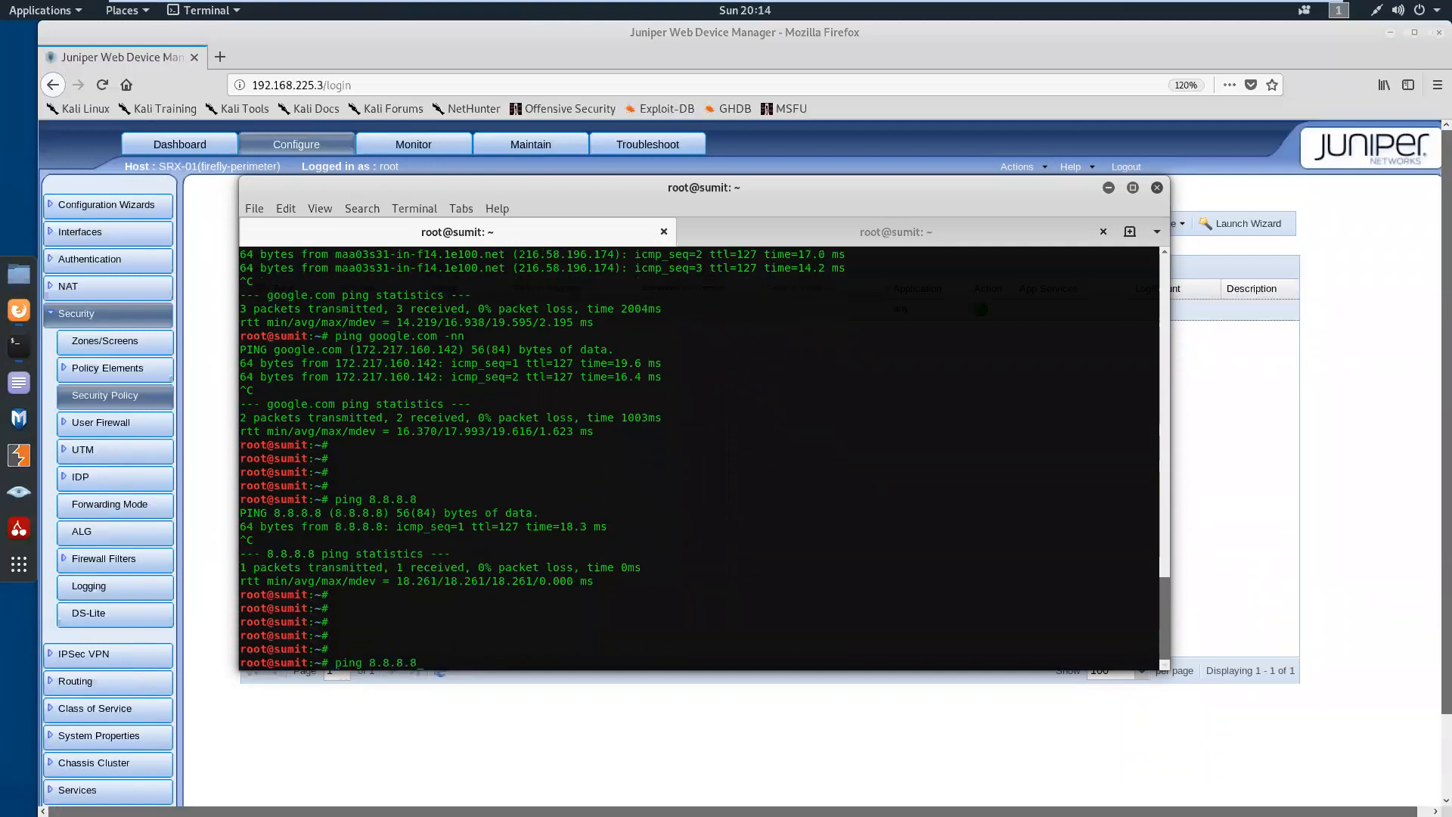
pyautogui.press('Return')
pyautogui.hotkey('ctrl', 'c')
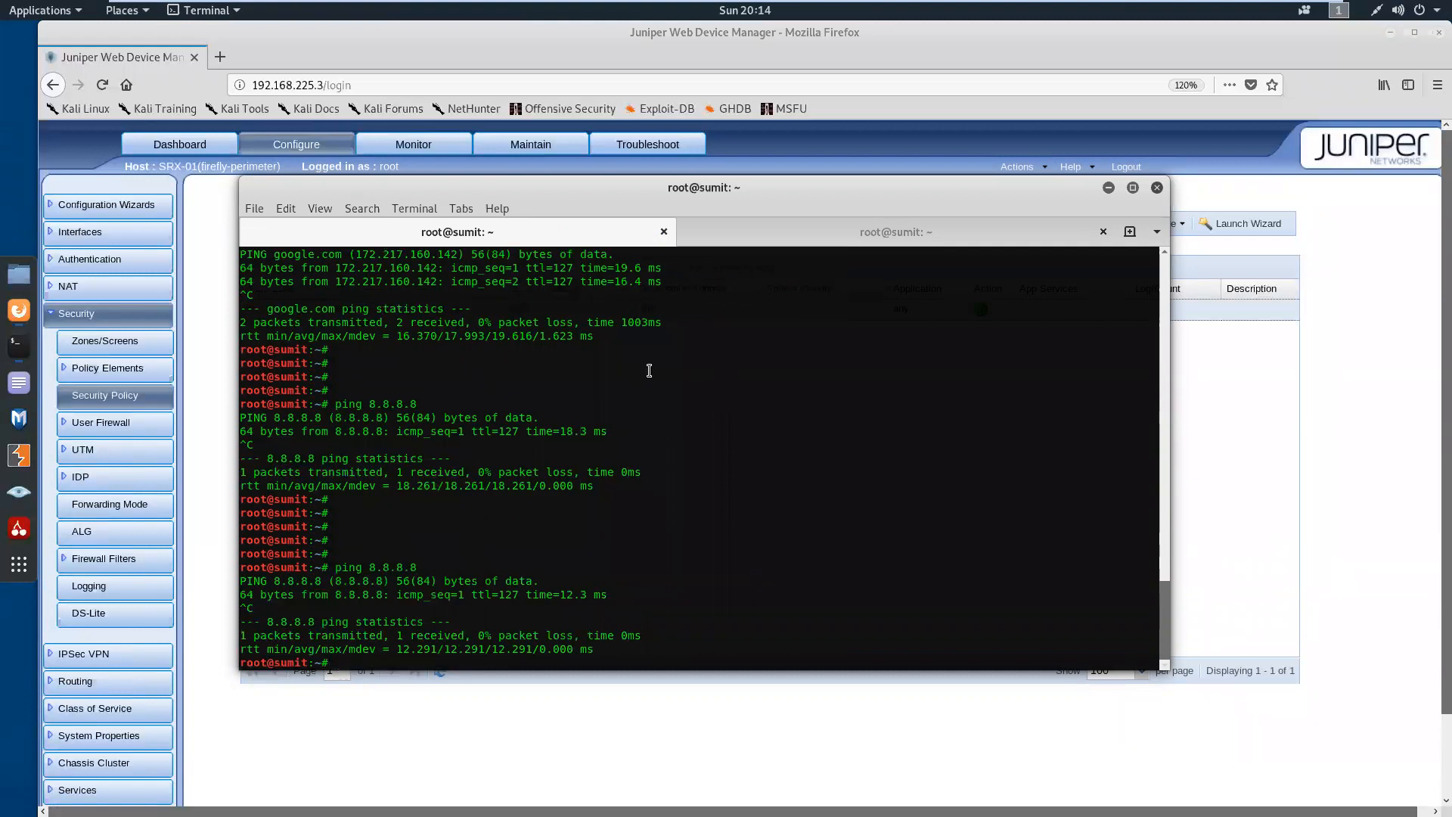
# Switch to Firefox and set the internet policy's firewall authentication to Pass-through with the firewall_auth access profile
pyautogui.click(1109, 189)
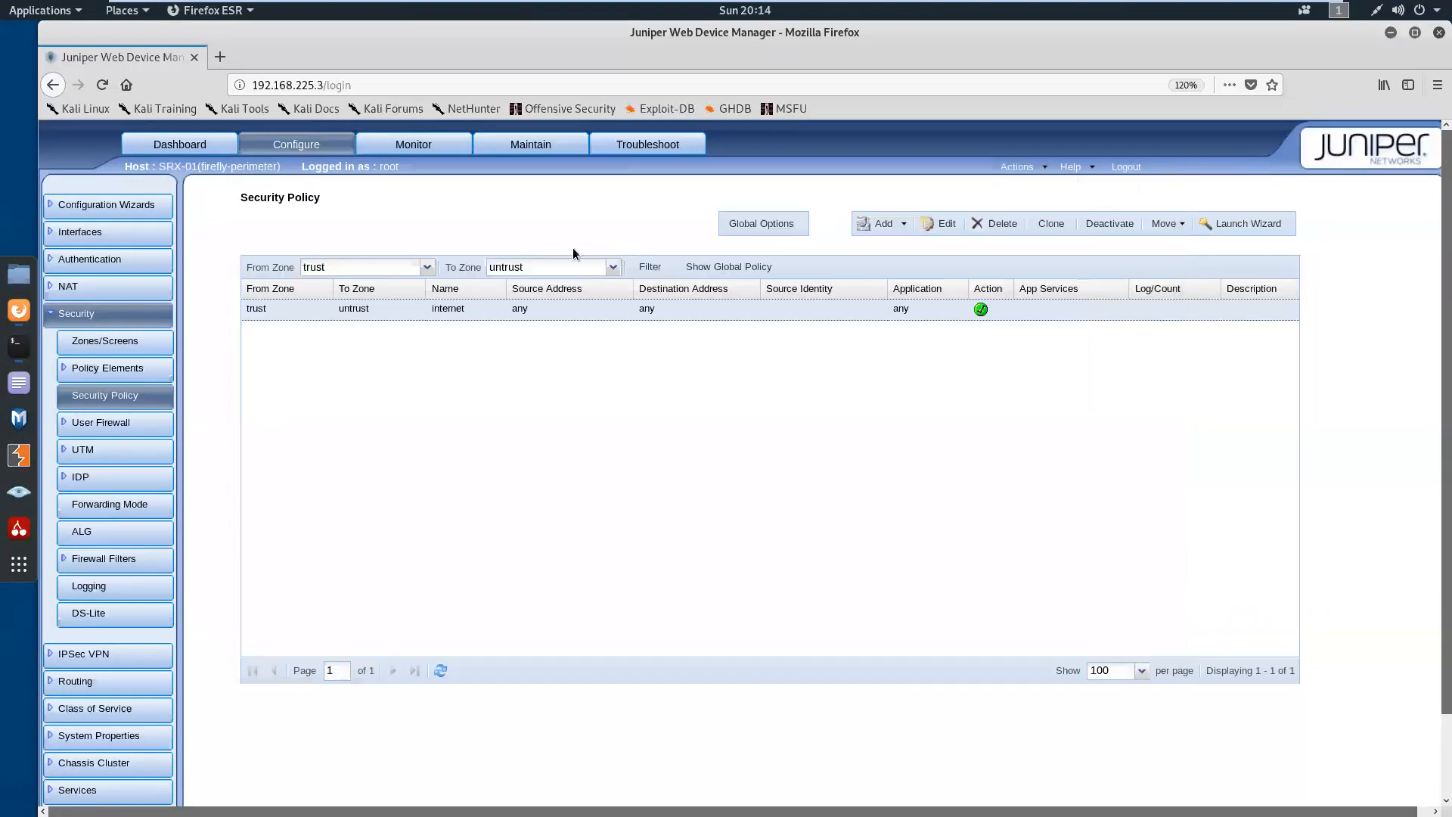
pyautogui.click(947, 221)
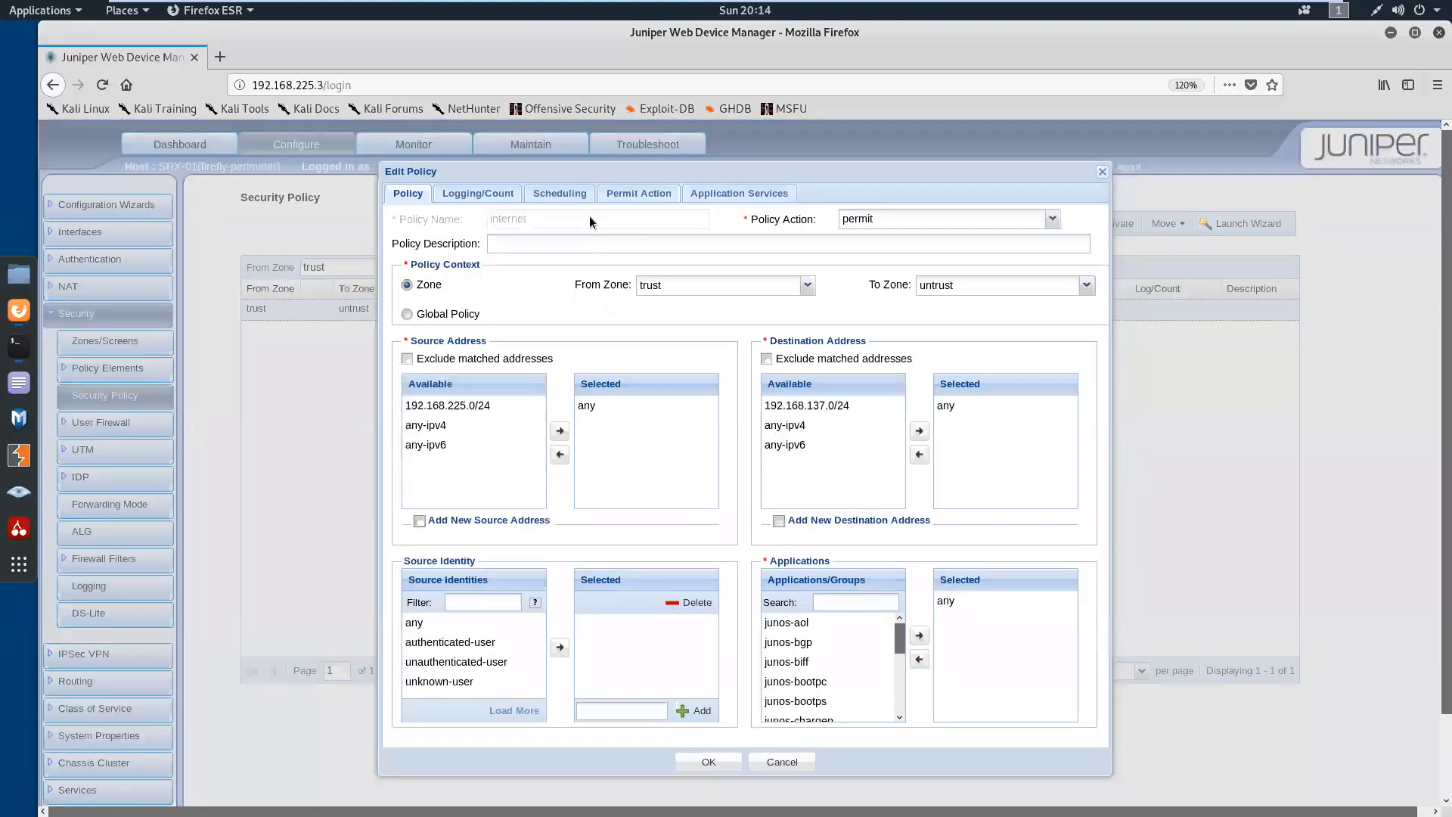
pyautogui.click(618, 198)
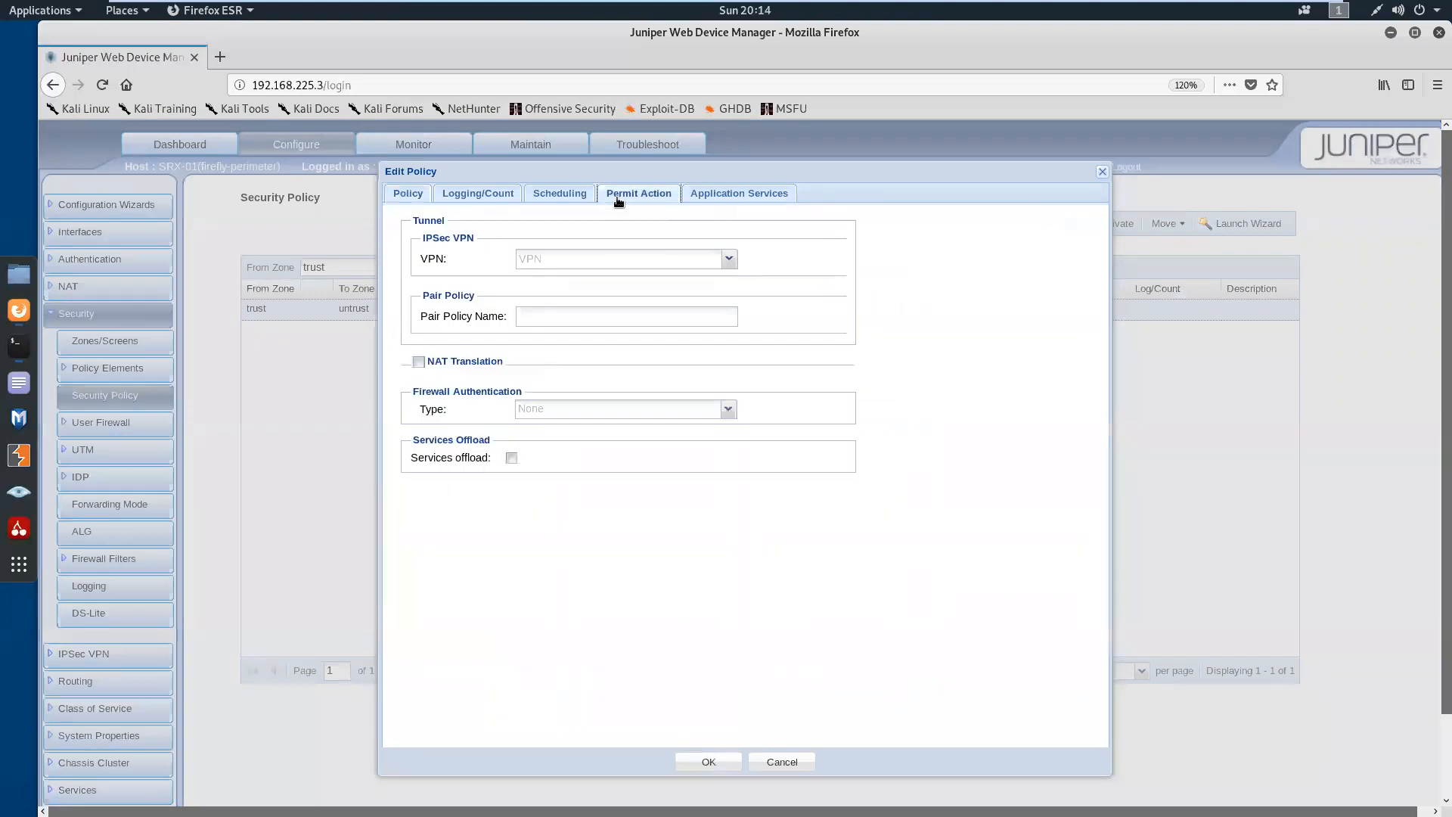
pyautogui.click(730, 410)
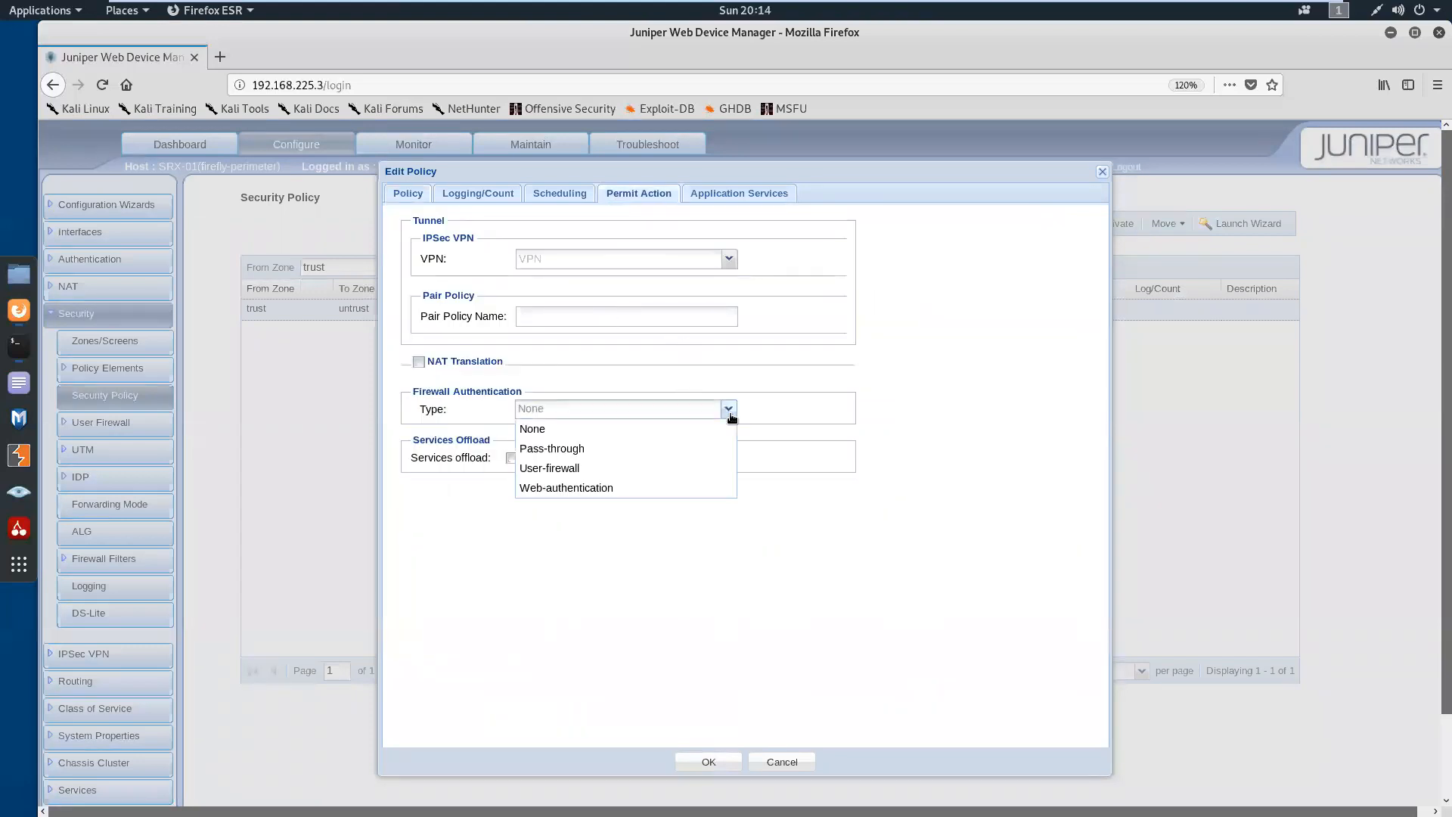
pyautogui.click(641, 449)
pyautogui.click(729, 434)
pyautogui.click(586, 459)
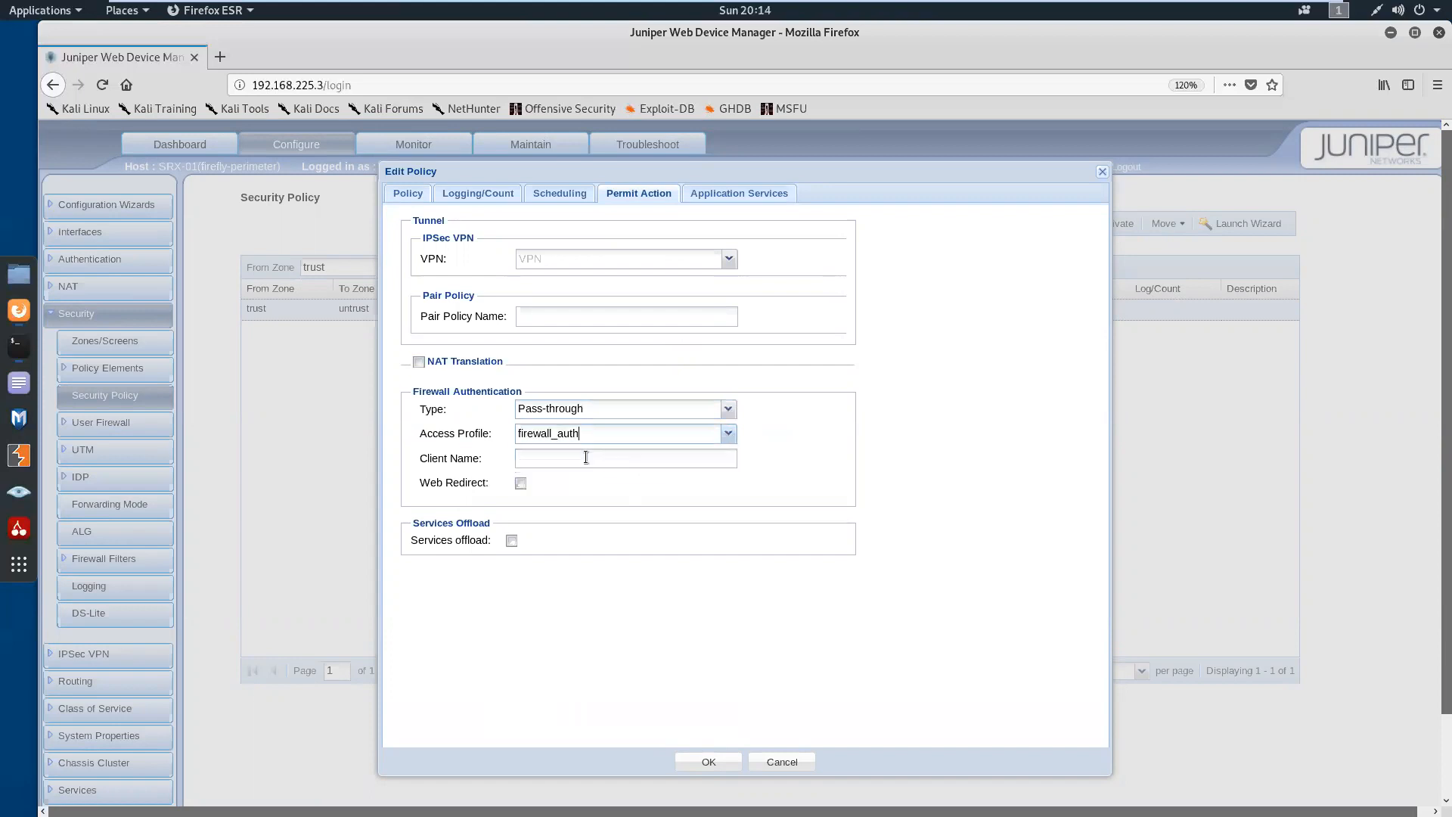
# Save the internet policy with pass-through authentication and commit the pending changes to the SRX
pyautogui.click(711, 762)
pyautogui.click(858, 468)
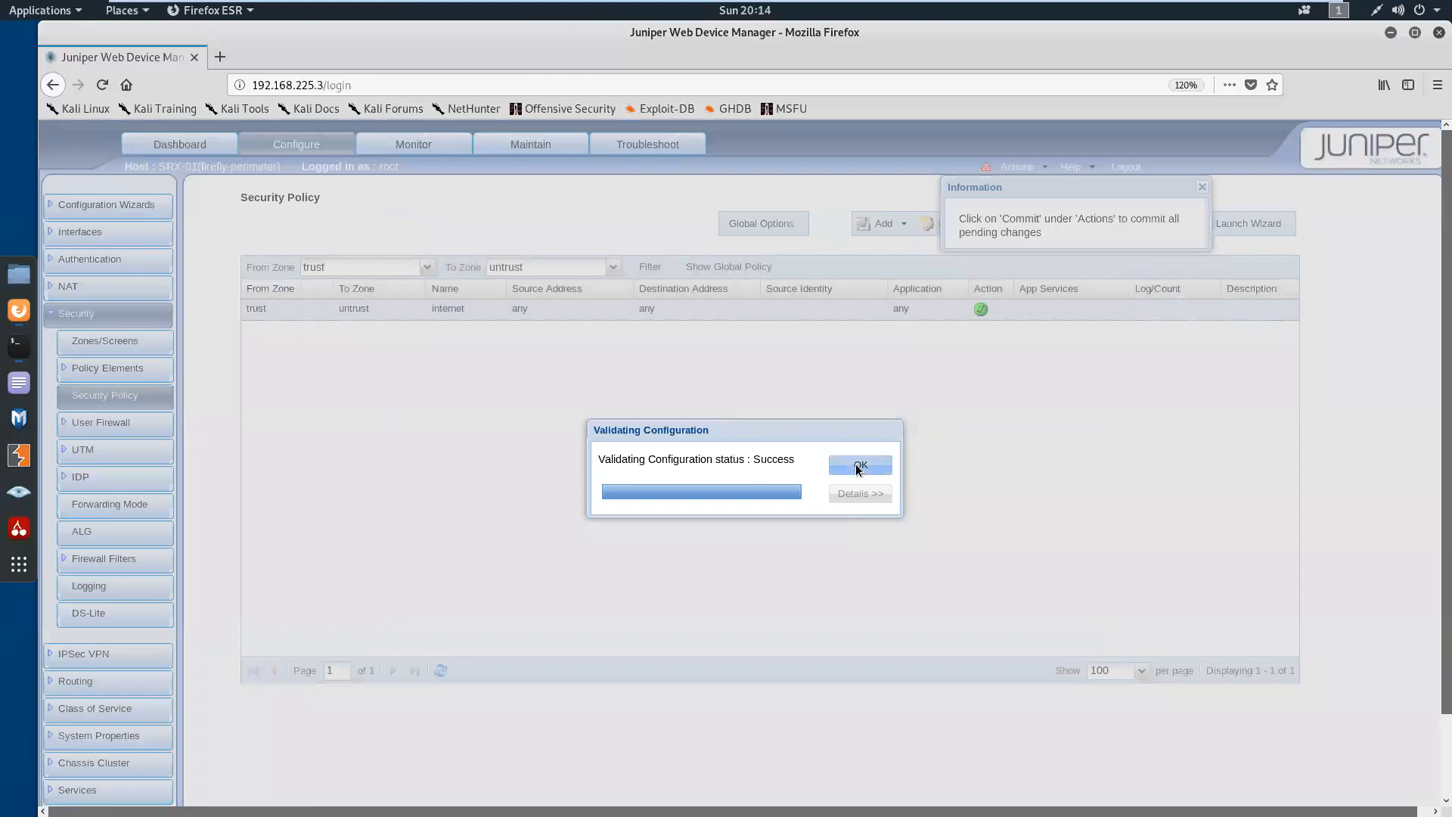
pyautogui.click(1018, 167)
pyautogui.click(1040, 188)
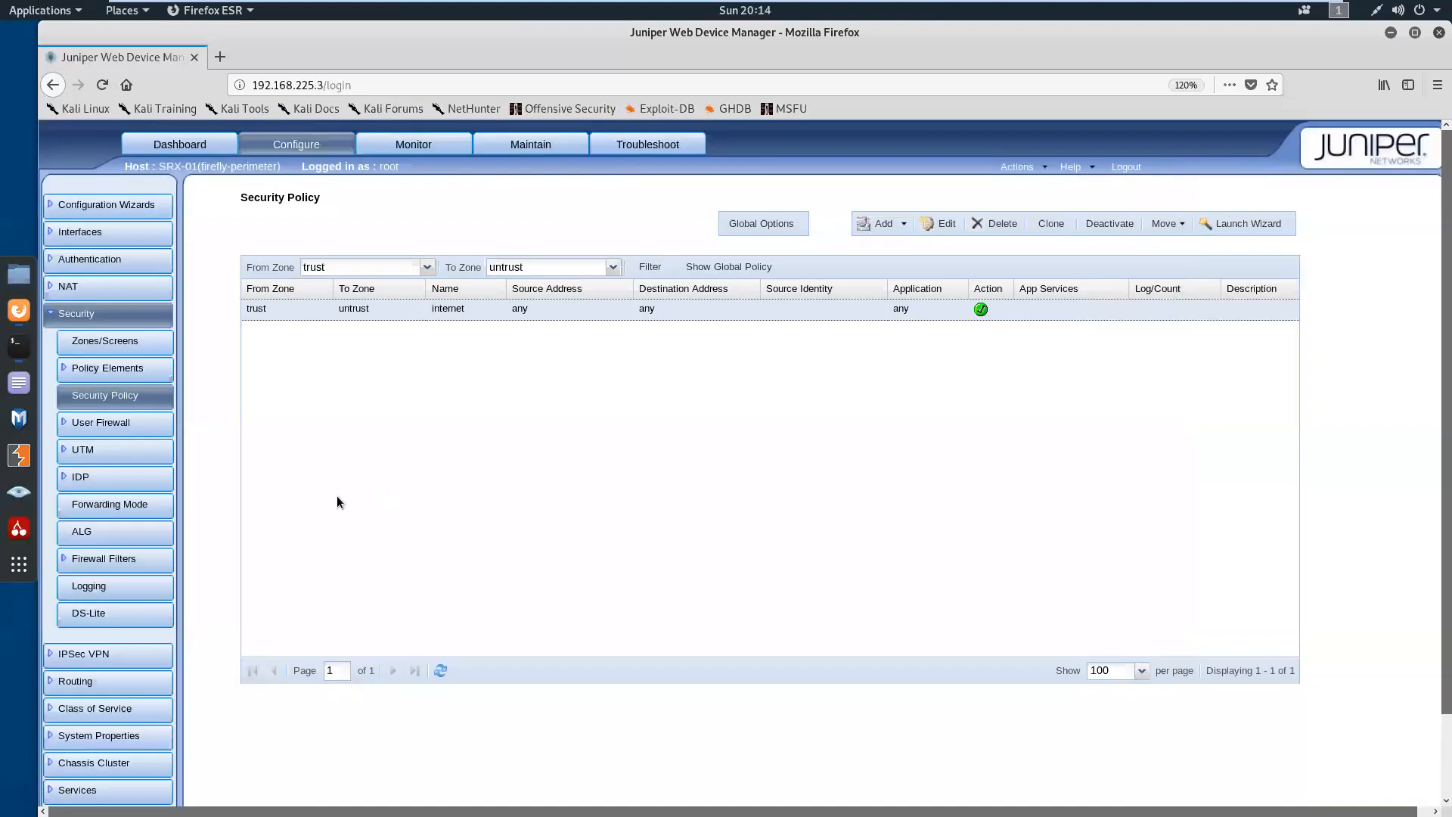
pyautogui.click(17, 349)
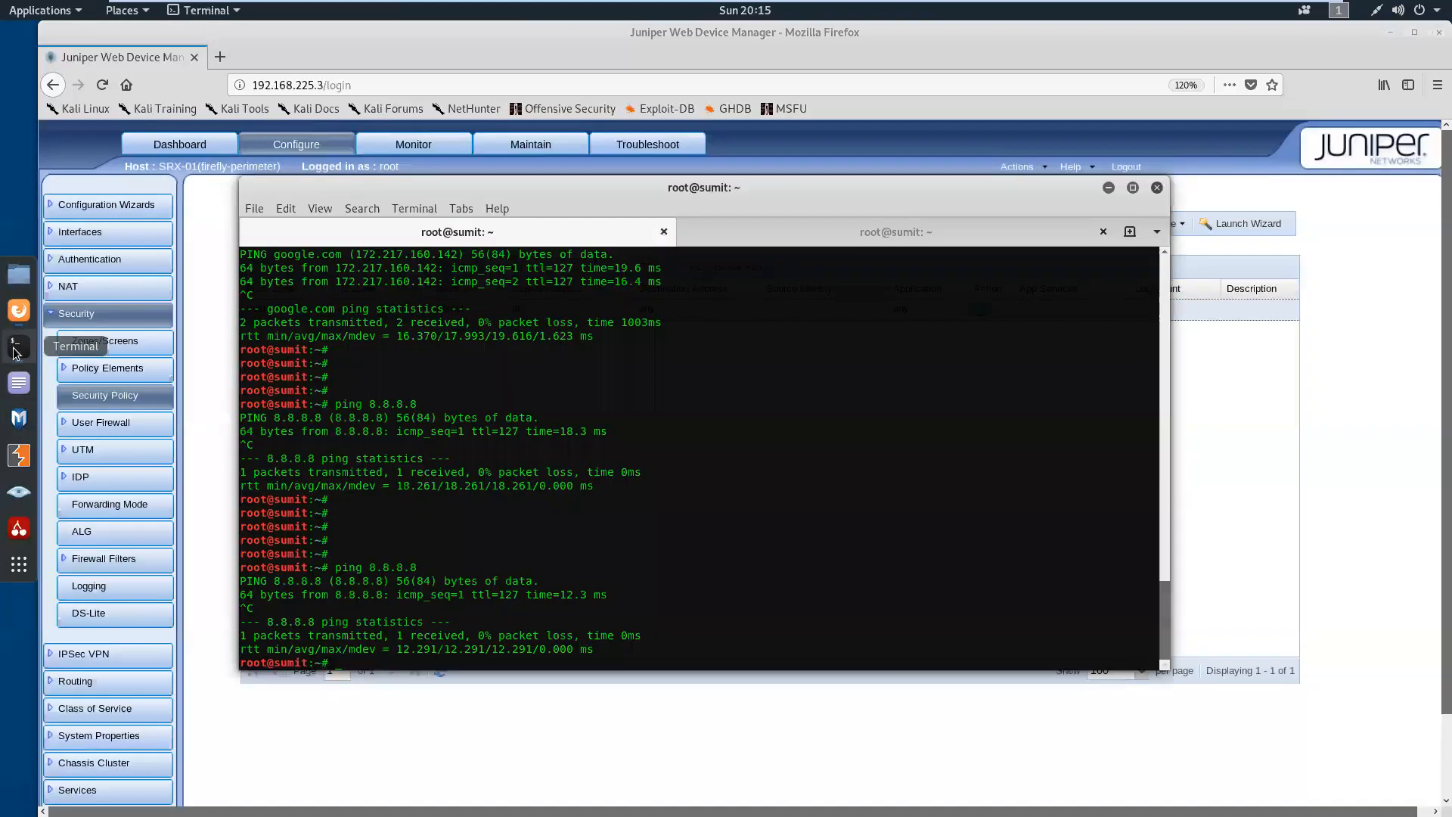
pyautogui.press('Return')
pyautogui.press('Return')
pyautogui.press('Return')
pyautogui.press('Return')
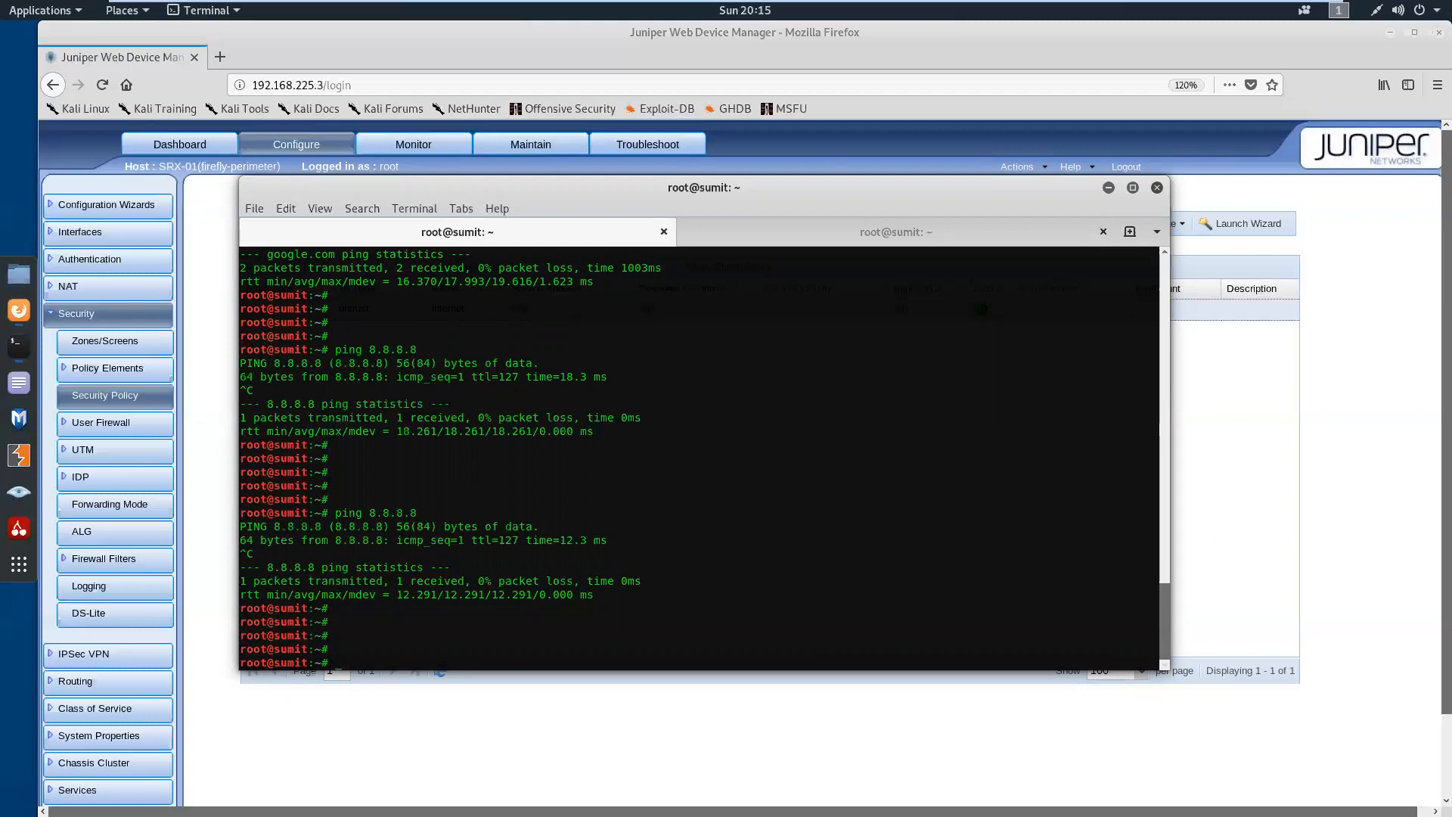
pyautogui.click(220, 249)
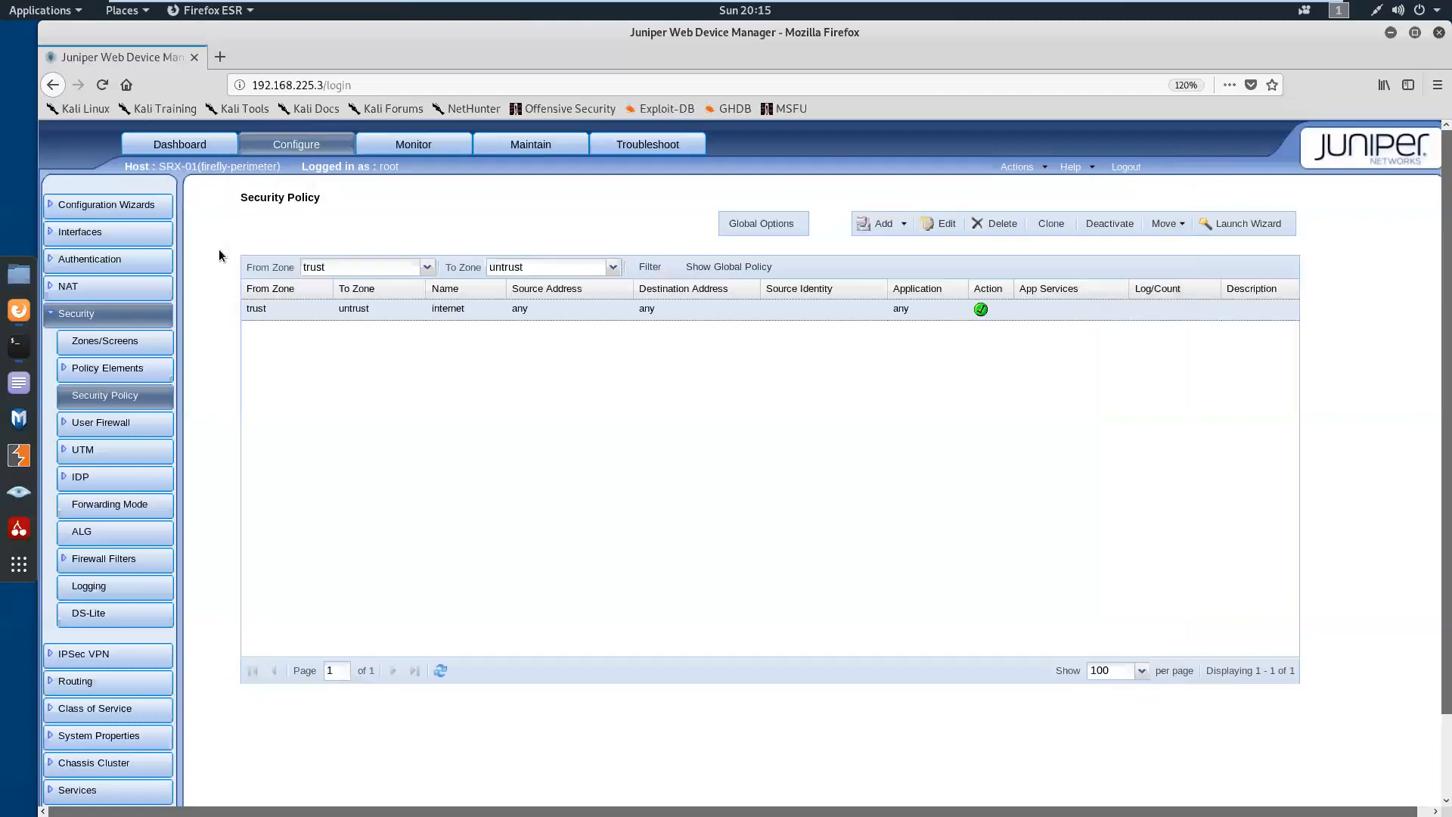
# Review the access profiles and the firewall authentication configuration, including the pass-through, web-auth and web-auth logo settings
pyautogui.click(143, 261)
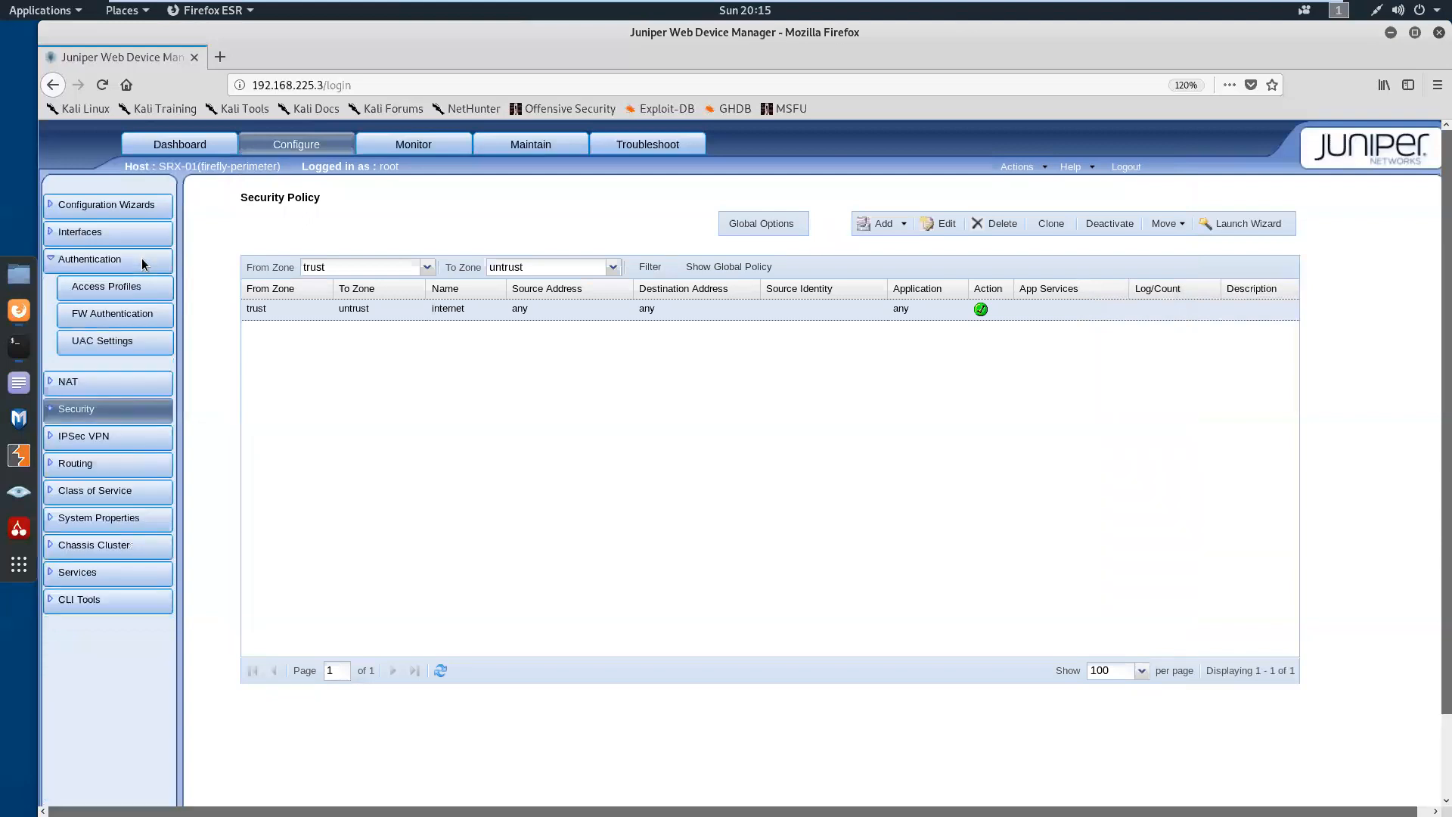
pyautogui.click(111, 292)
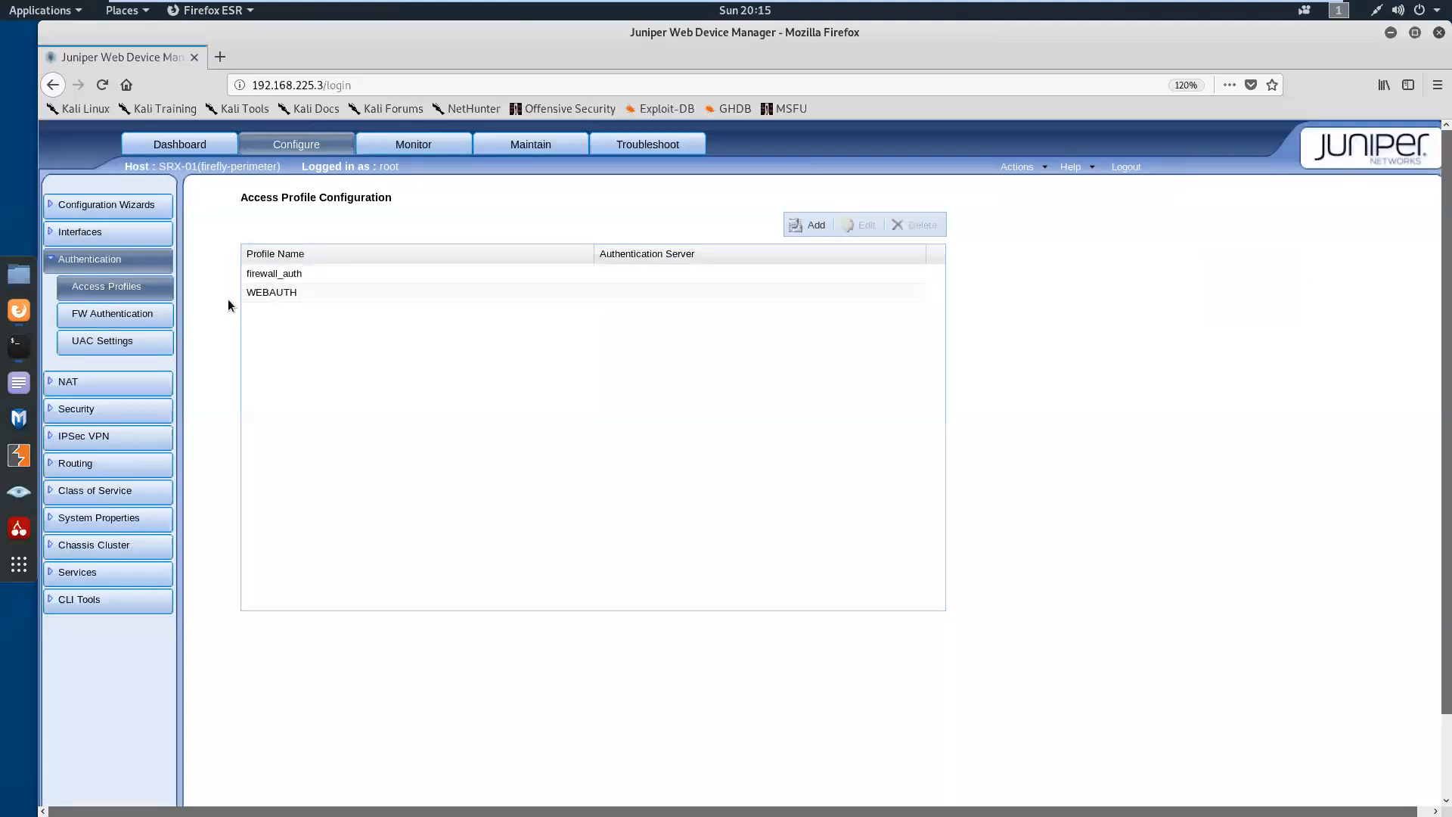
pyautogui.click(138, 316)
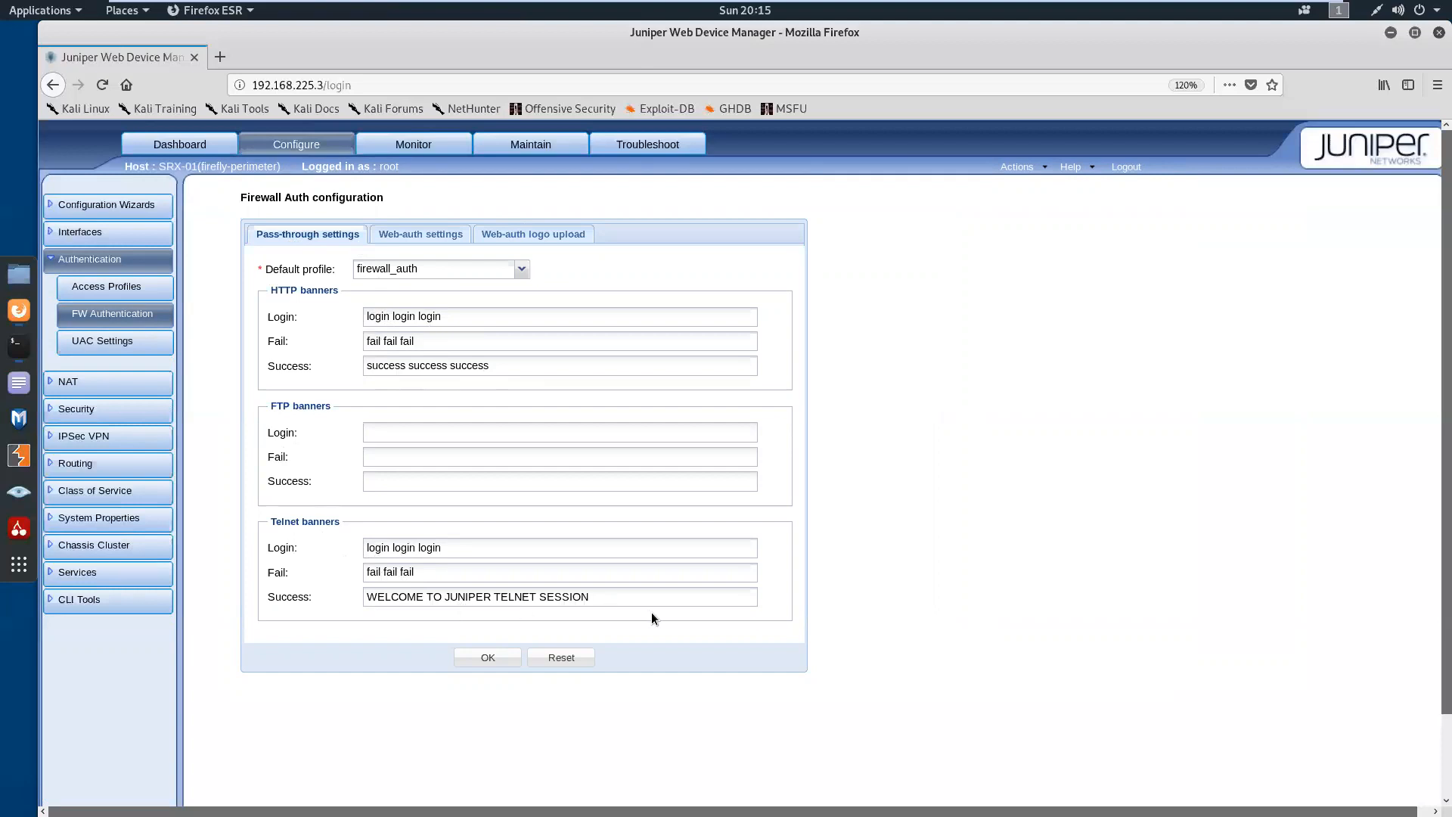
pyautogui.click(415, 240)
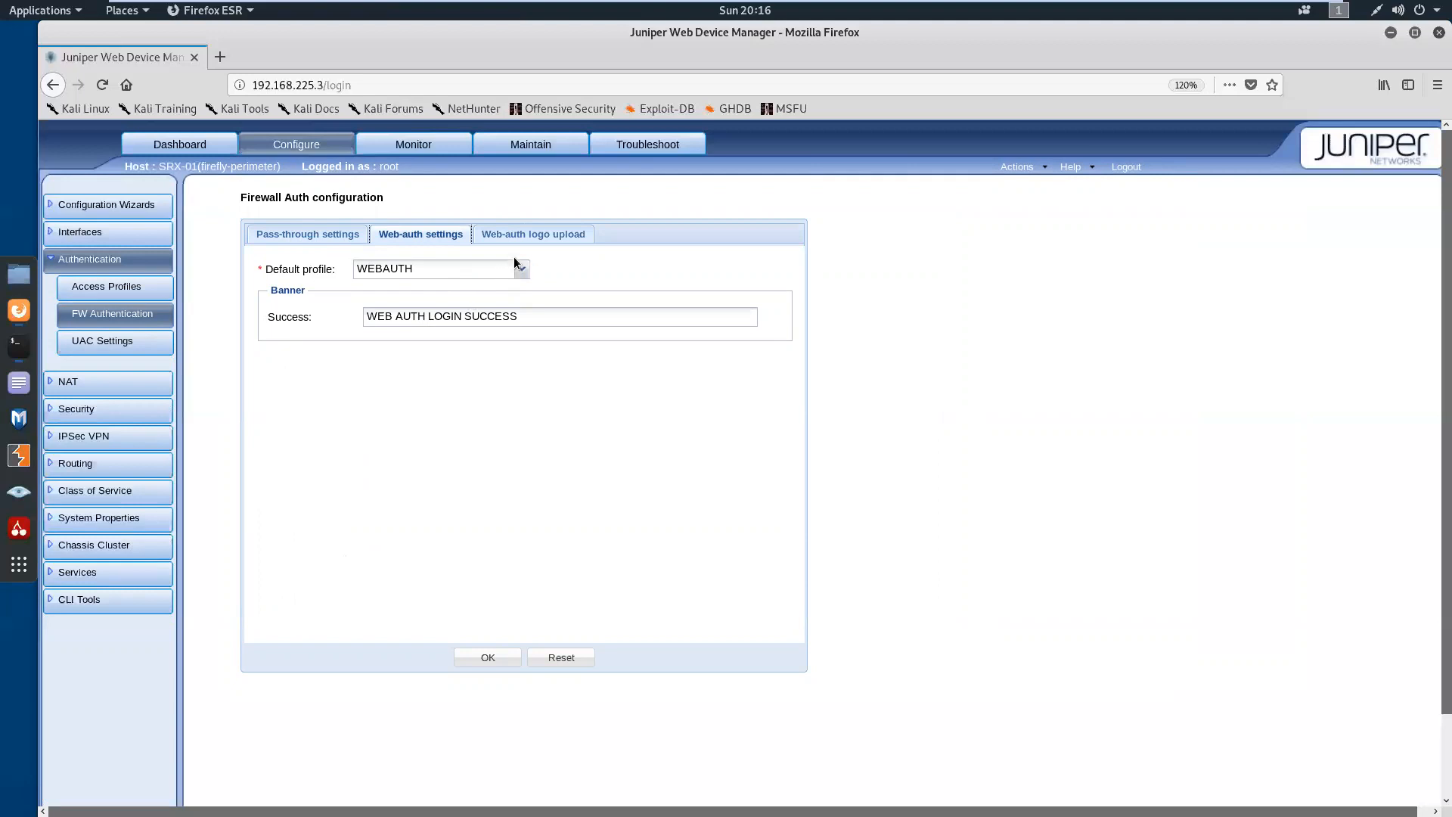
pyautogui.click(553, 241)
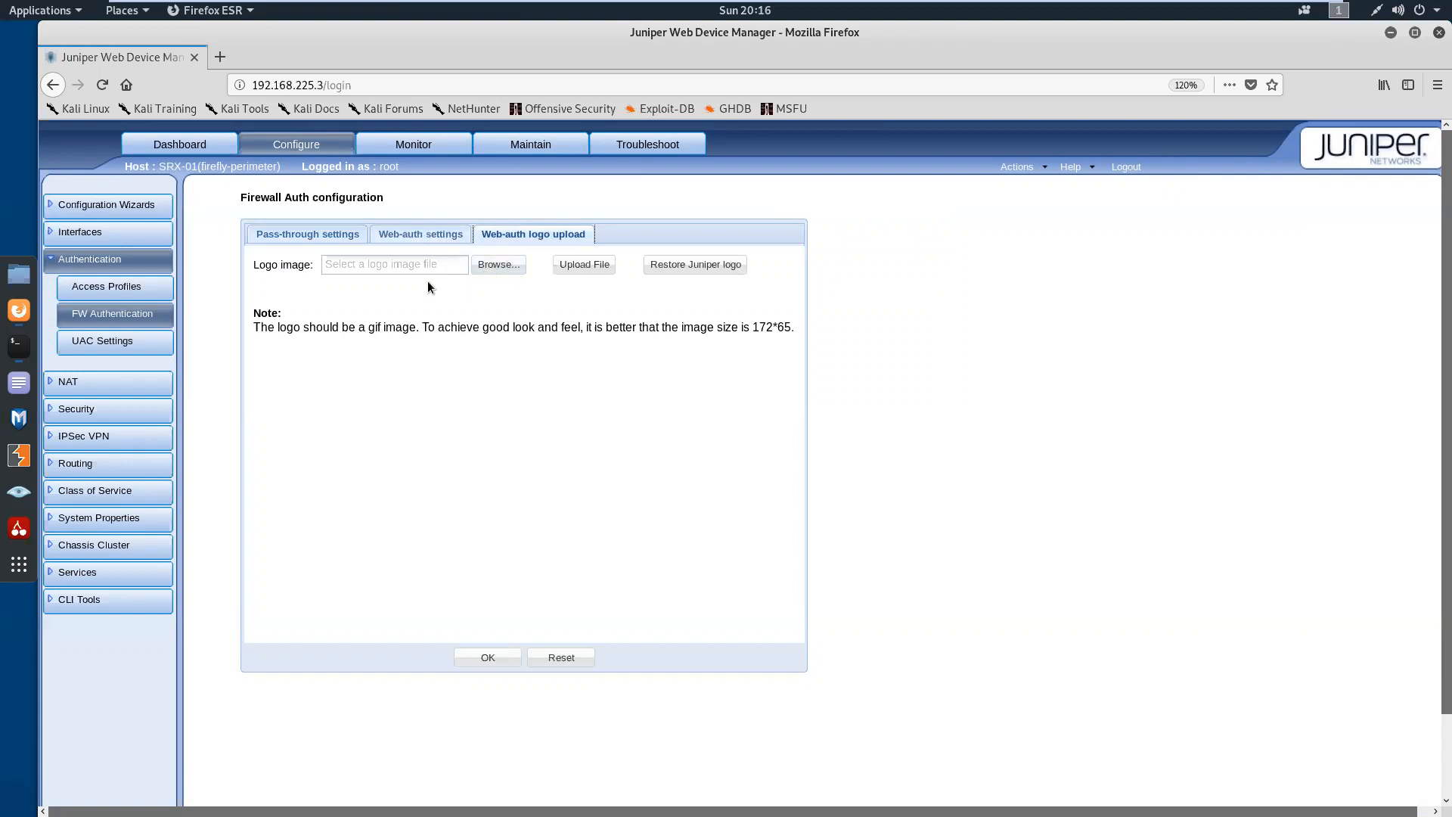
pyautogui.click(408, 236)
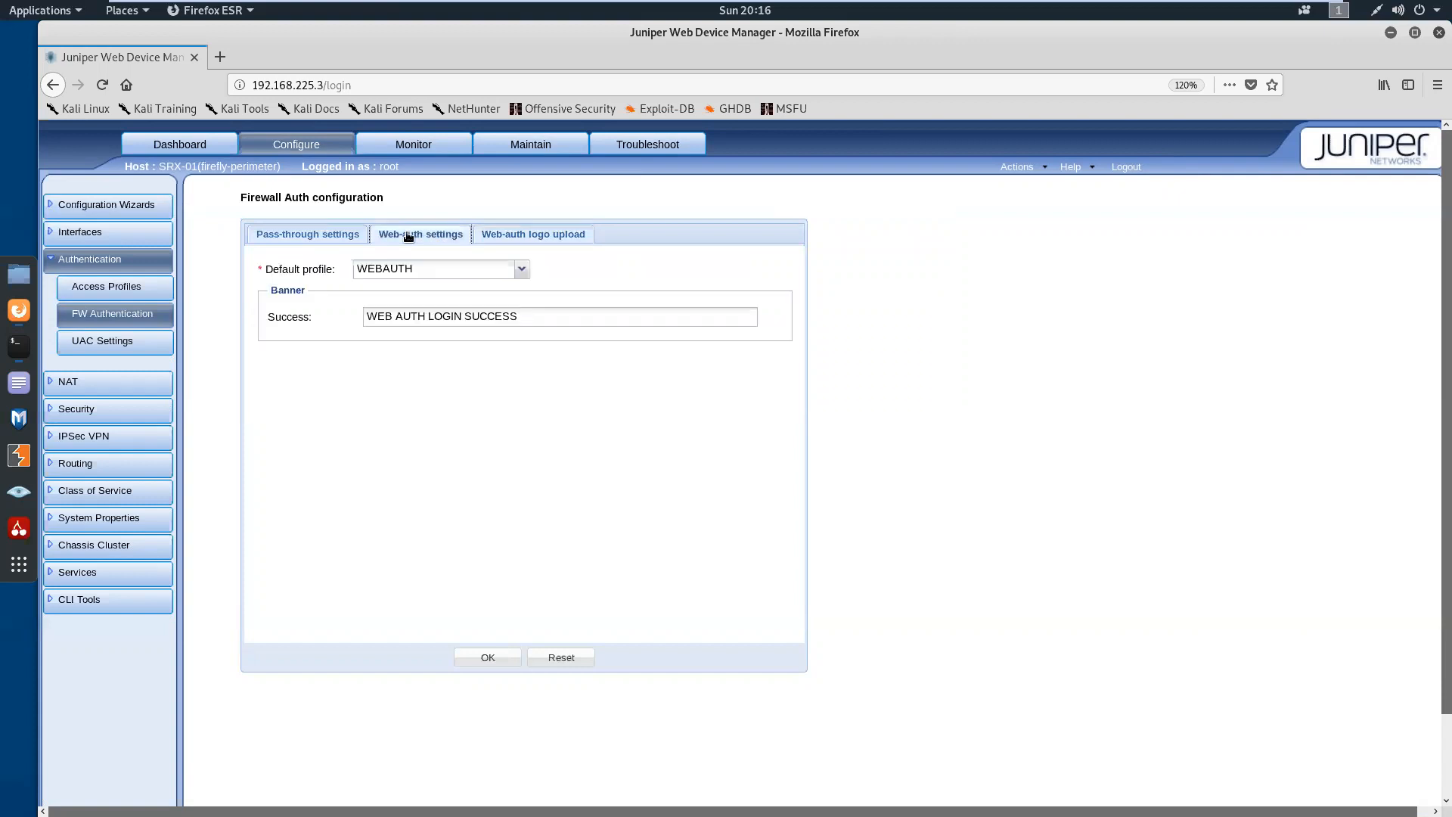
pyautogui.click(328, 241)
pyautogui.click(143, 262)
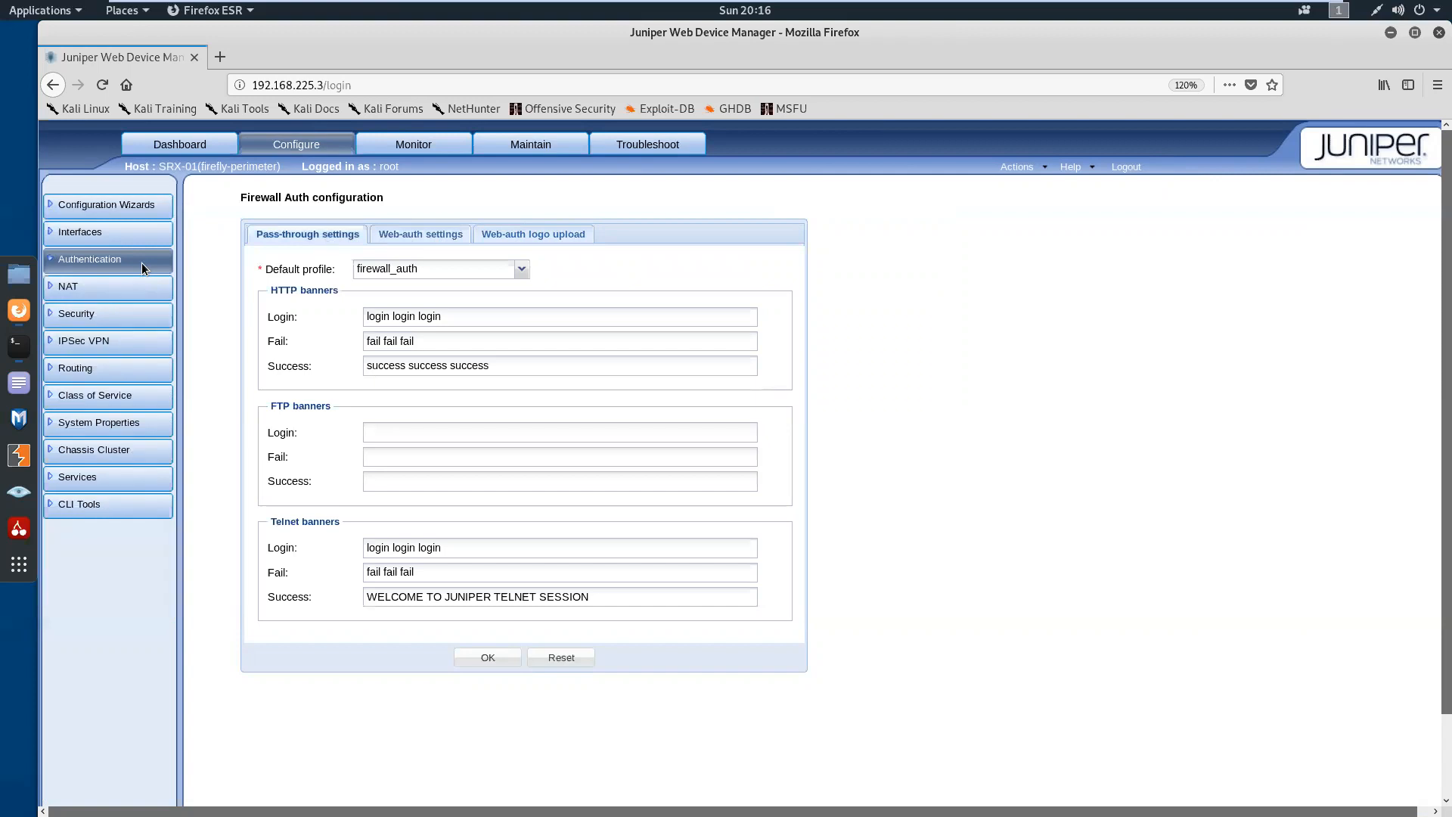
# Switch to the terminal's SRX-01 session, list the options of run show security firewall-authentication users, and run it without any
pyautogui.click(19, 347)
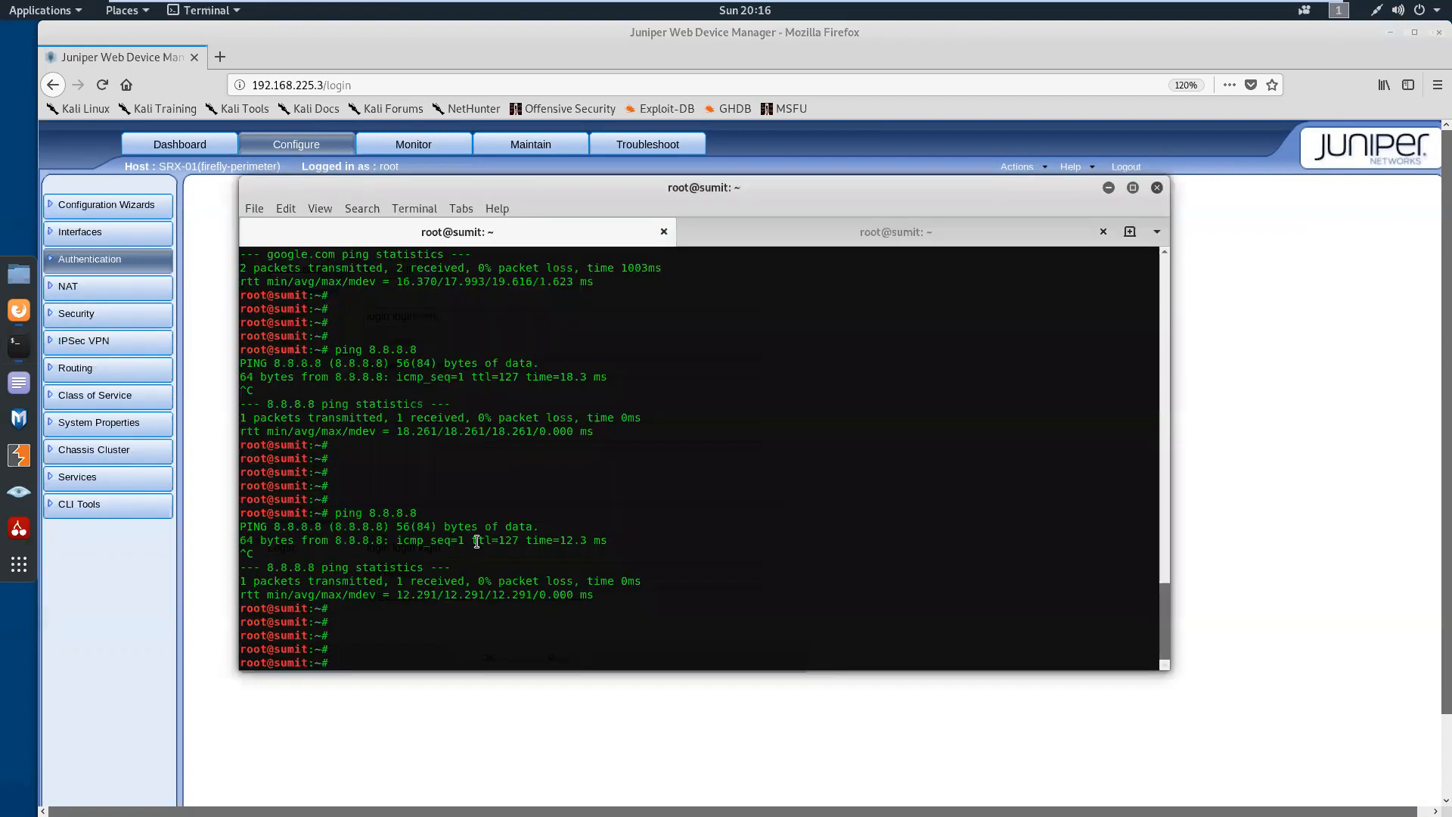
pyautogui.write('run sh')
pyautogui.press('BackSpace')
pyautogui.press('BackSpace')
pyautogui.click(814, 243)
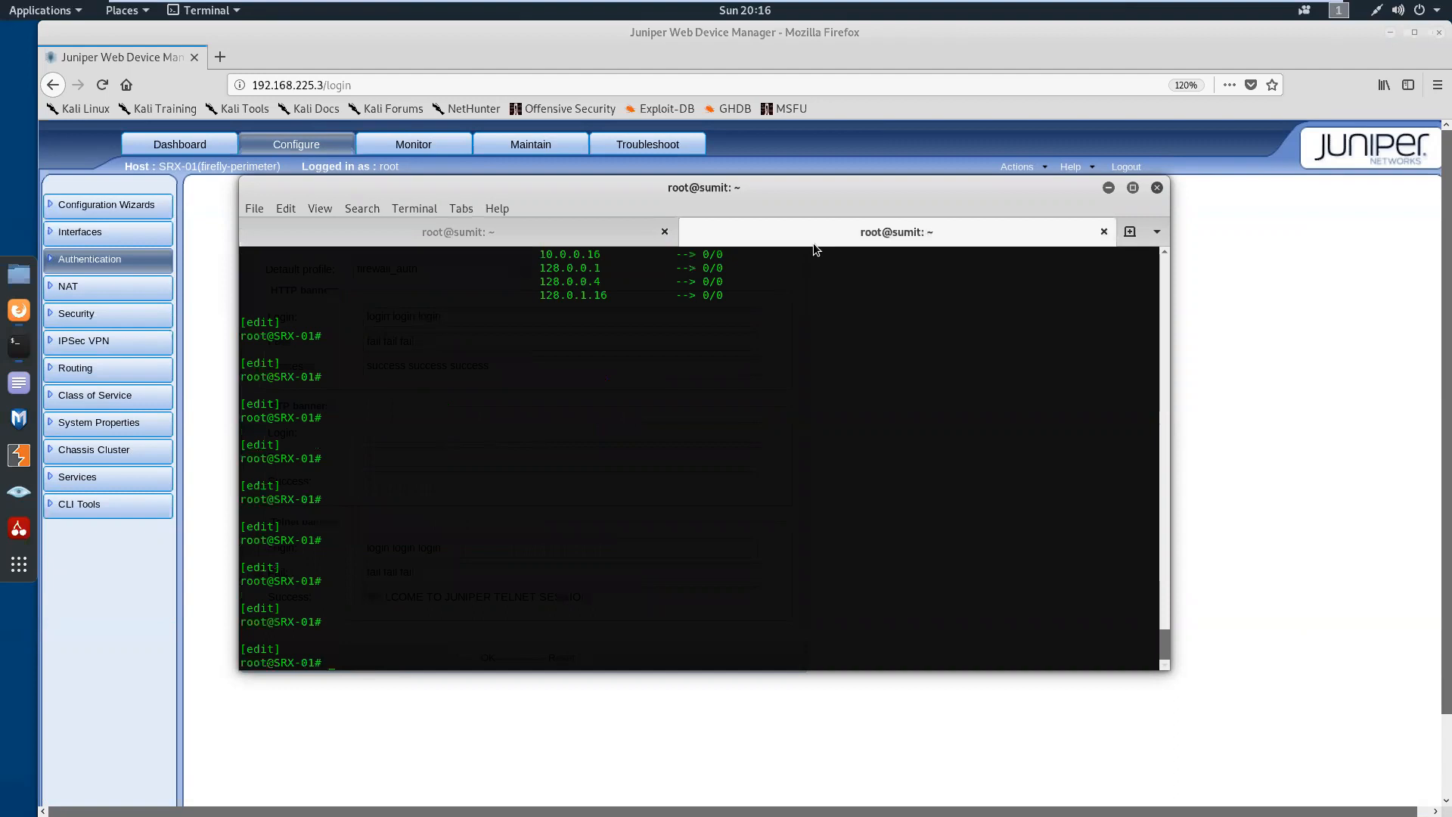
pyautogui.write('n show security firewall-authentication users ?')
pyautogui.press('Return')
pyautogui.press('Return')
# List the completions of run show security firewall-authentication, and run it with the history option
pyautogui.press('Up')
pyautogui.press('BackSpace')
pyautogui.press('BackSpace')
pyautogui.press('BackSpace')
pyautogui.press('BackSpace')
pyautogui.press('BackSpace')
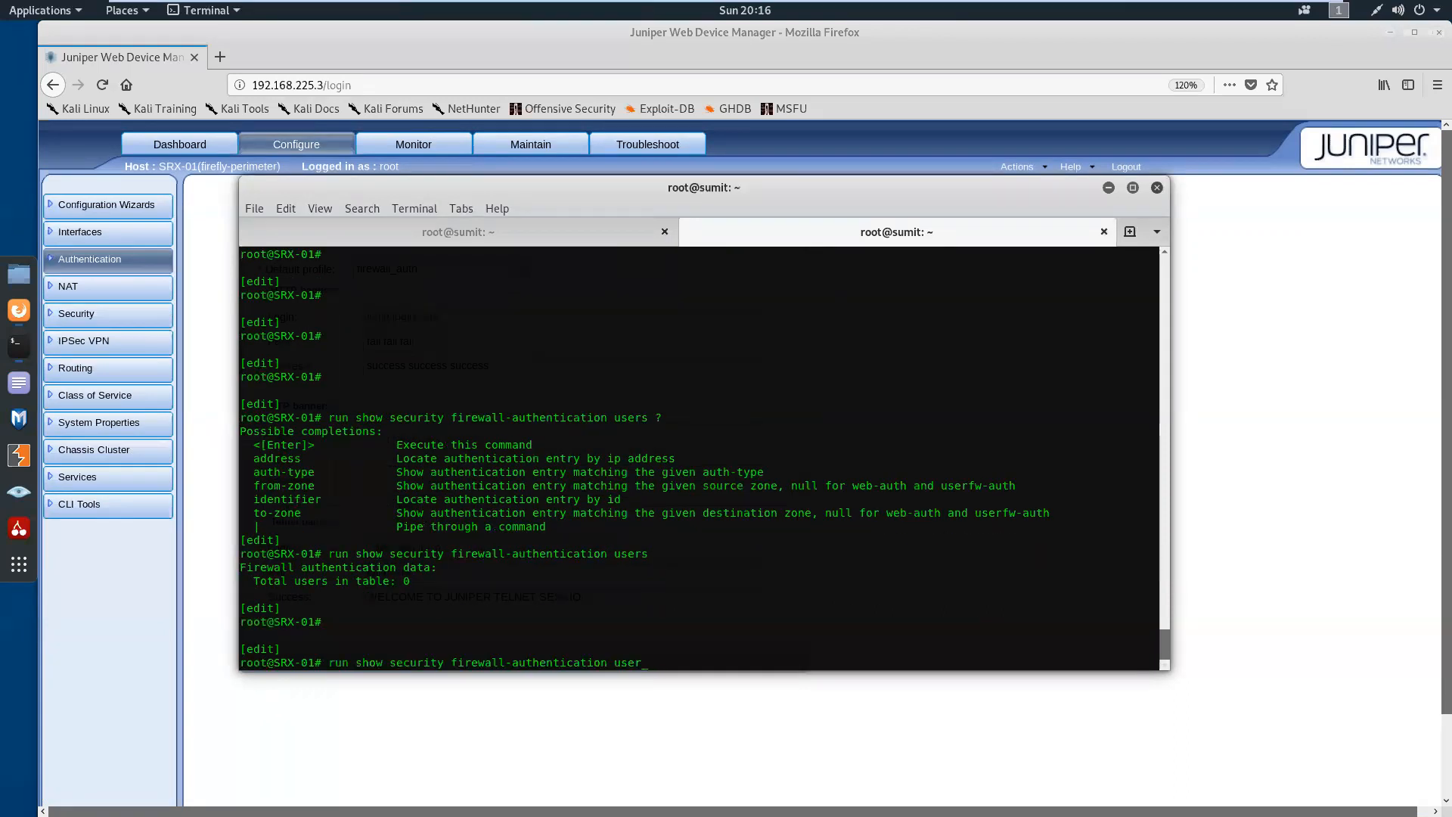
pyautogui.write('?')
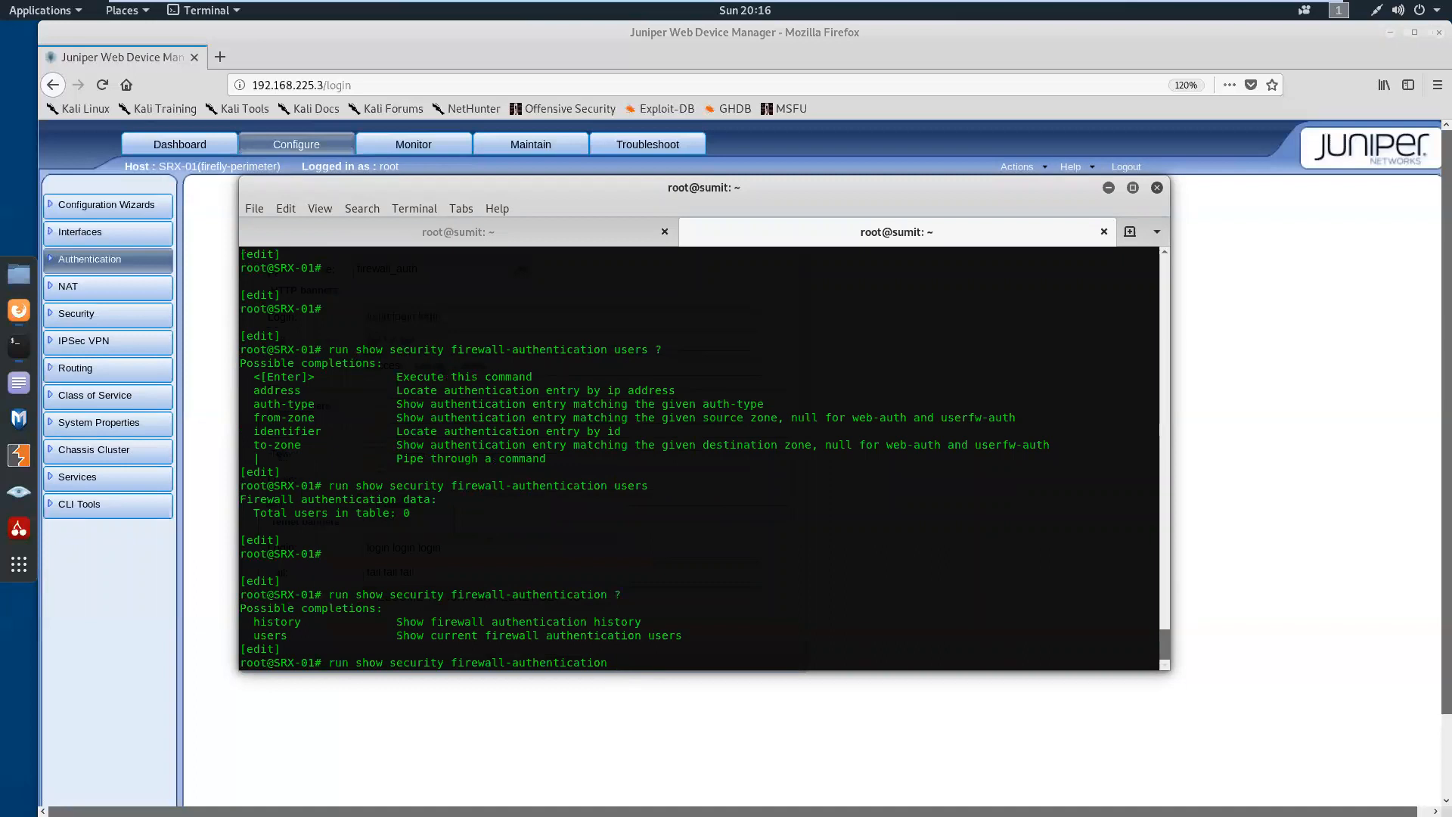
pyautogui.write('history')
pyautogui.press('Return')
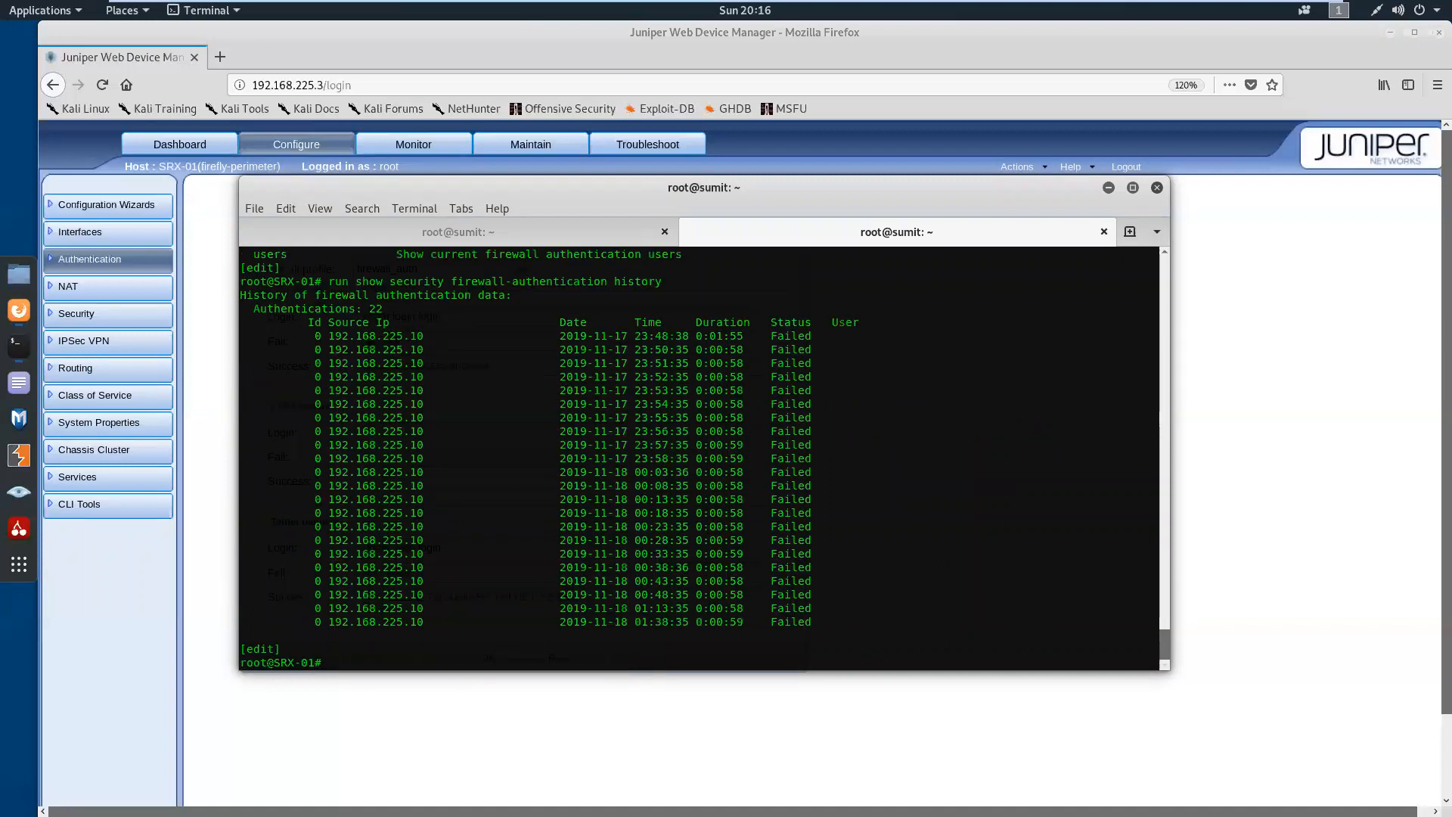
pyautogui.press('Return')
pyautogui.press('Return')
pyautogui.press('Return')
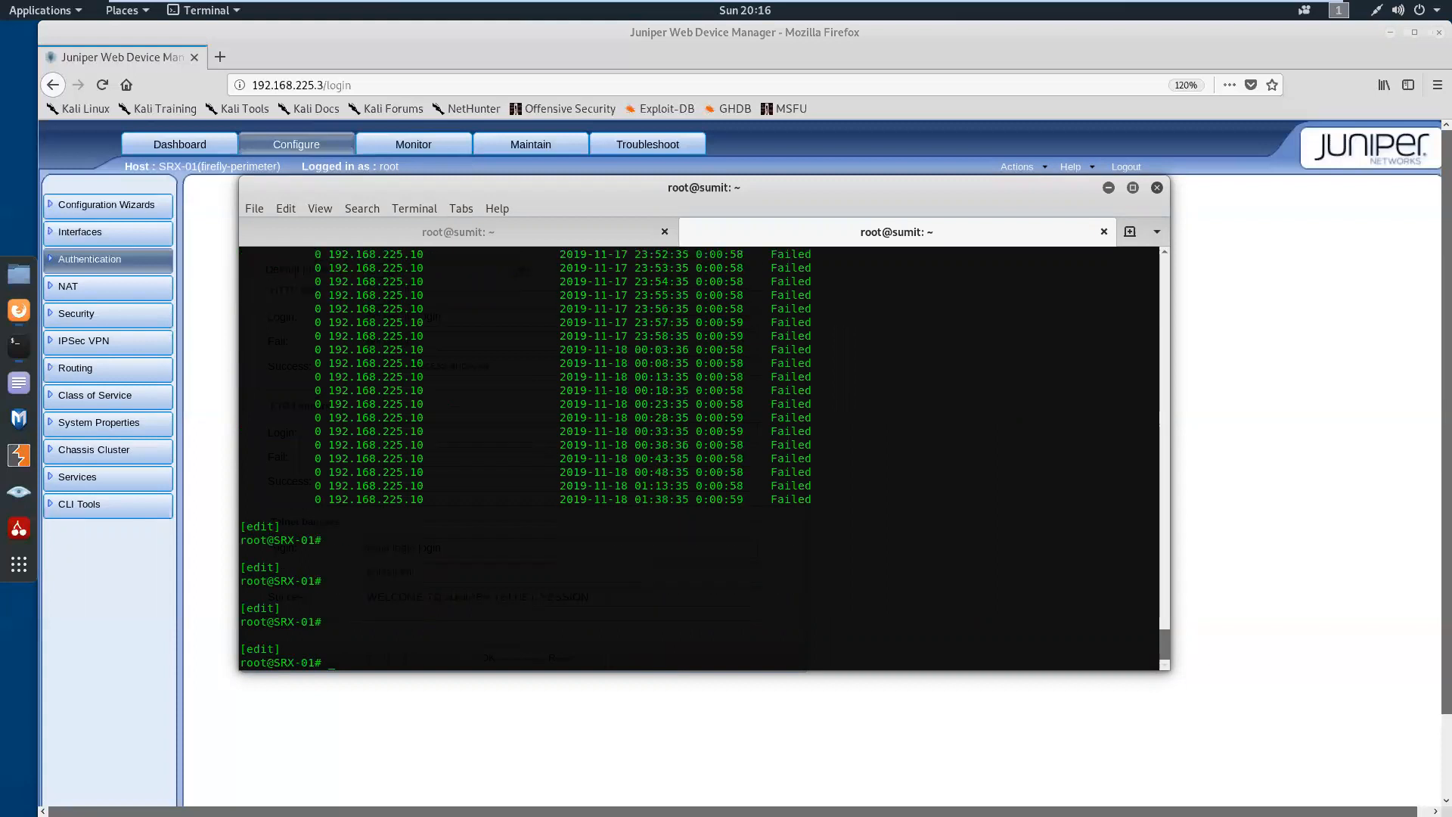
# Recall the run show security firewall-authentication history command at the SRX-01 prompt without executing it
pyautogui.press('Up')
pyautogui.press('Up')
pyautogui.press('Up')
pyautogui.press('Down')
pyautogui.press('Down')
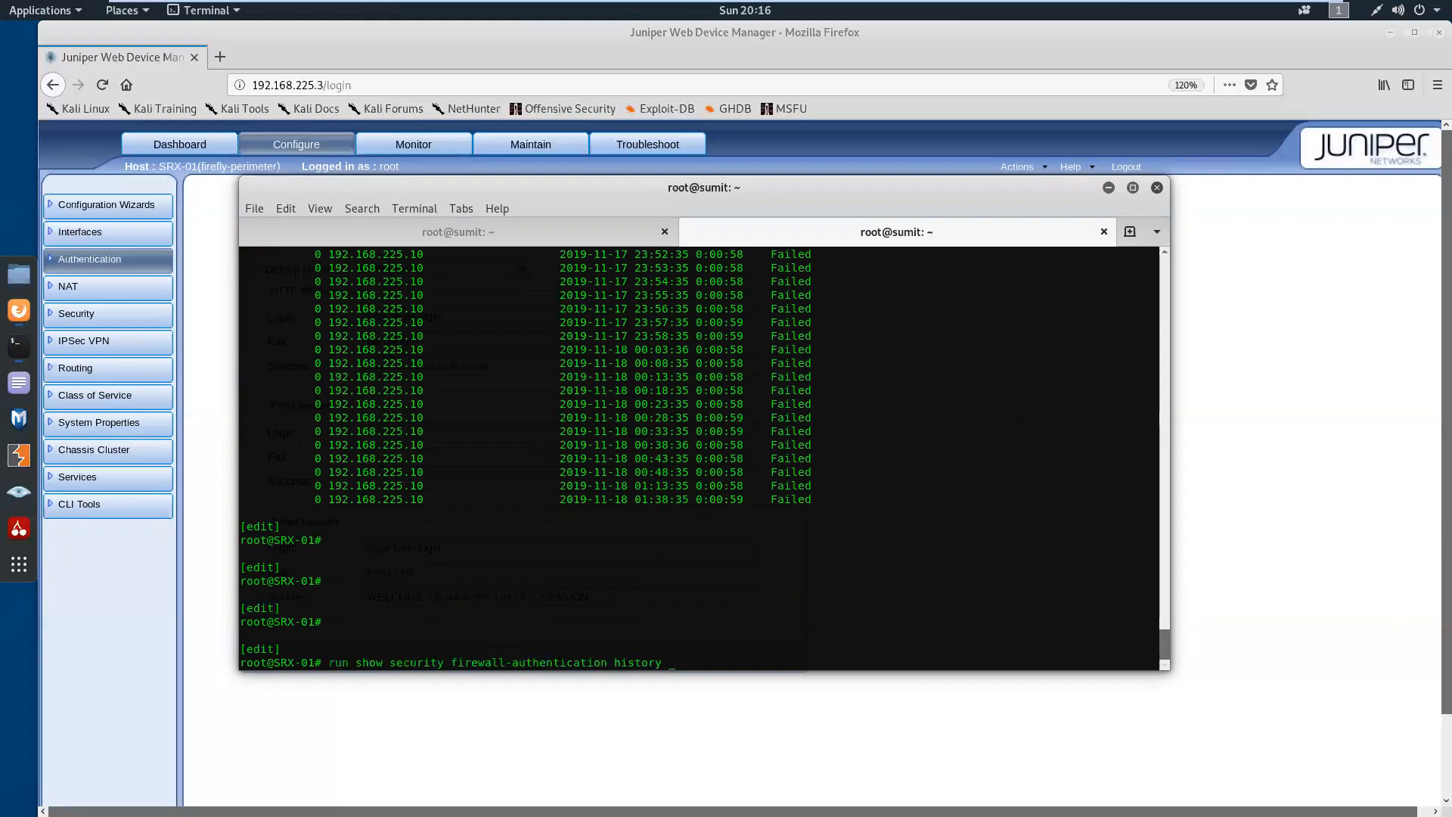
# Return to the Kali shell, clear the leftover run text, and start a telnet connection to 8.8.8.8
pyautogui.click(476, 232)
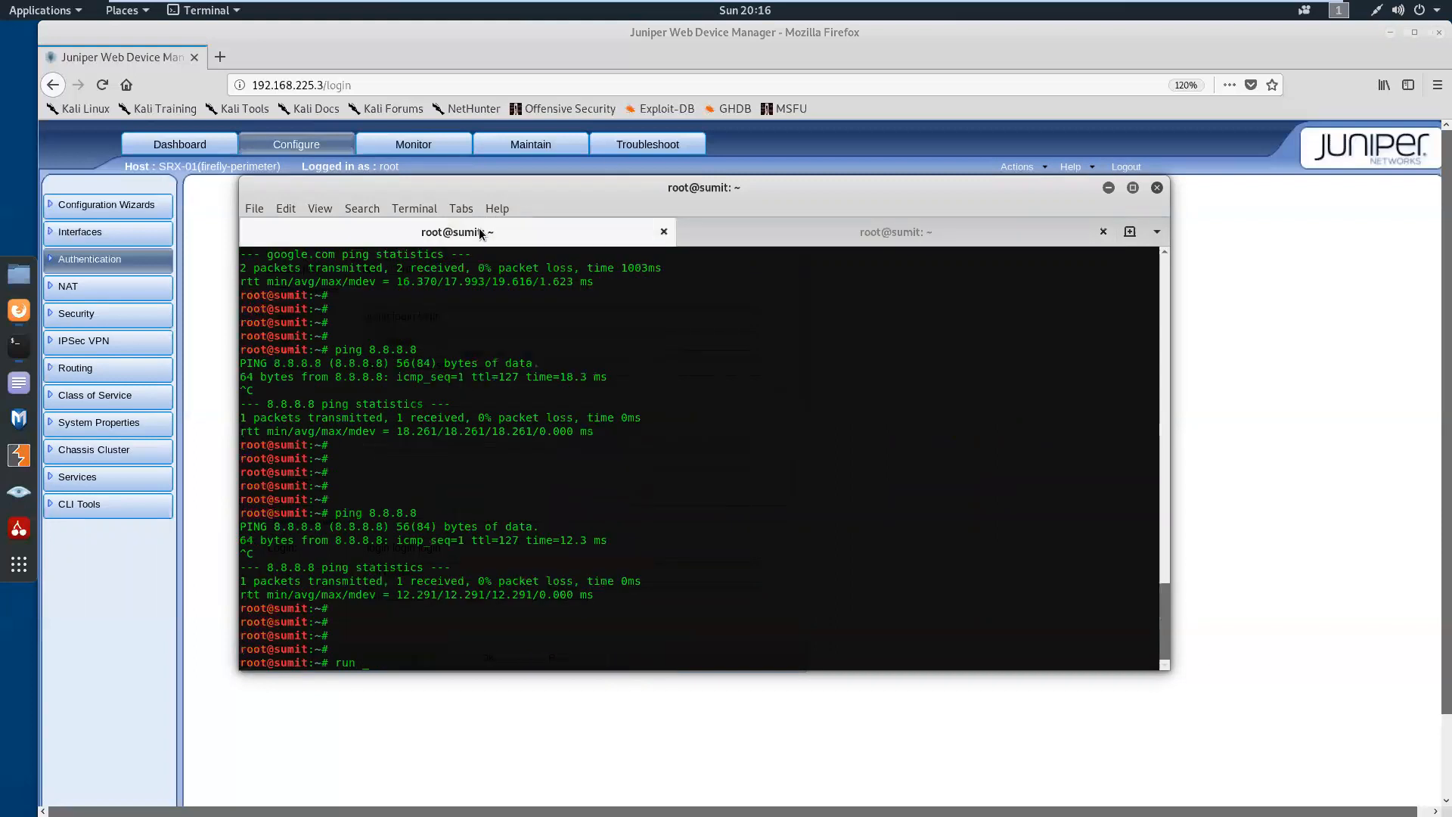
pyautogui.press('BackSpace')
pyautogui.press('BackSpace')
pyautogui.press('BackSpace')
pyautogui.press('Return')
pyautogui.press('Return')
pyautogui.press('Return')
pyautogui.press('Return')
pyautogui.write('telnet')
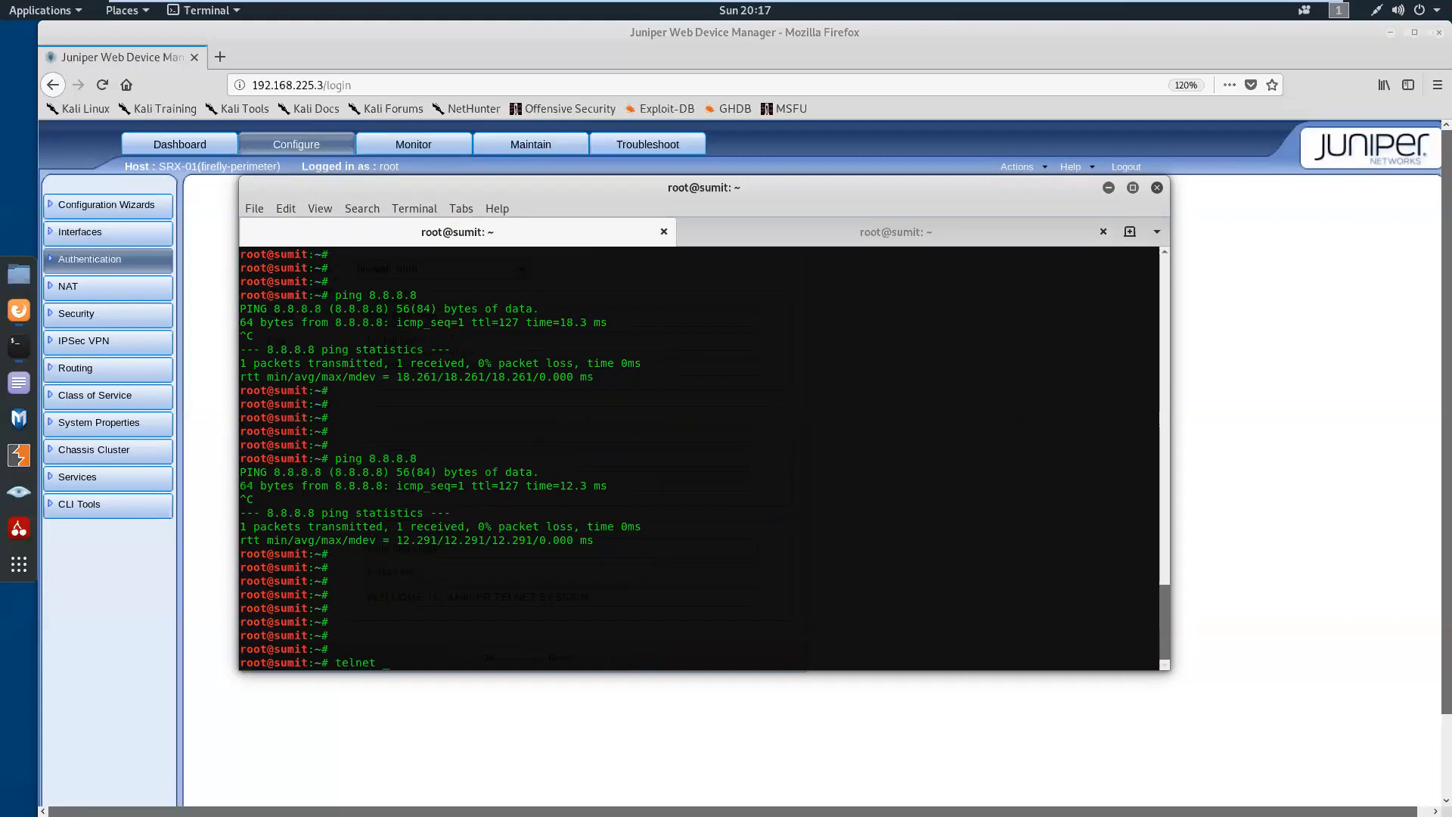
pyautogui.write('8.8.8.8')
pyautogui.press('Return')
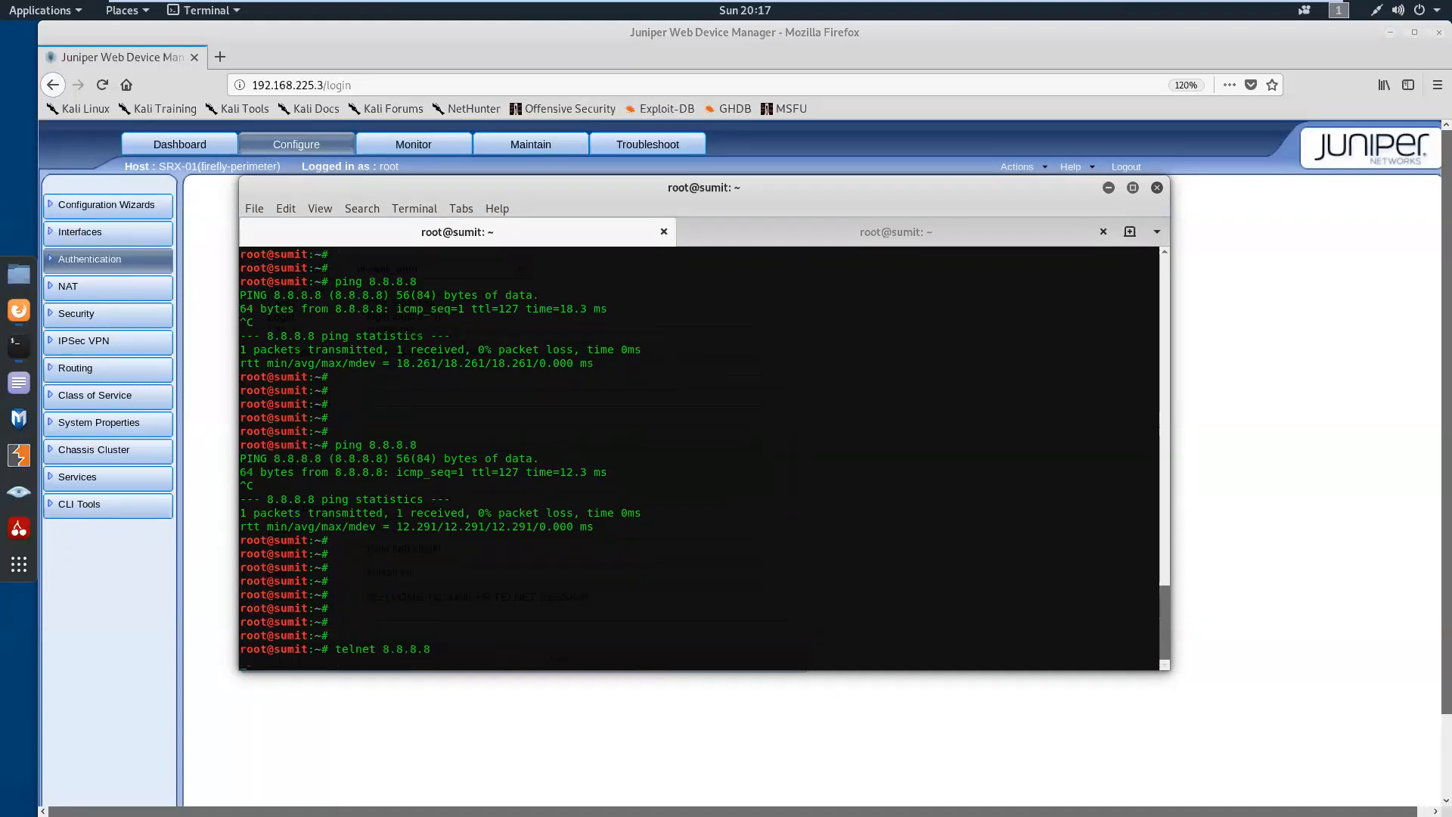
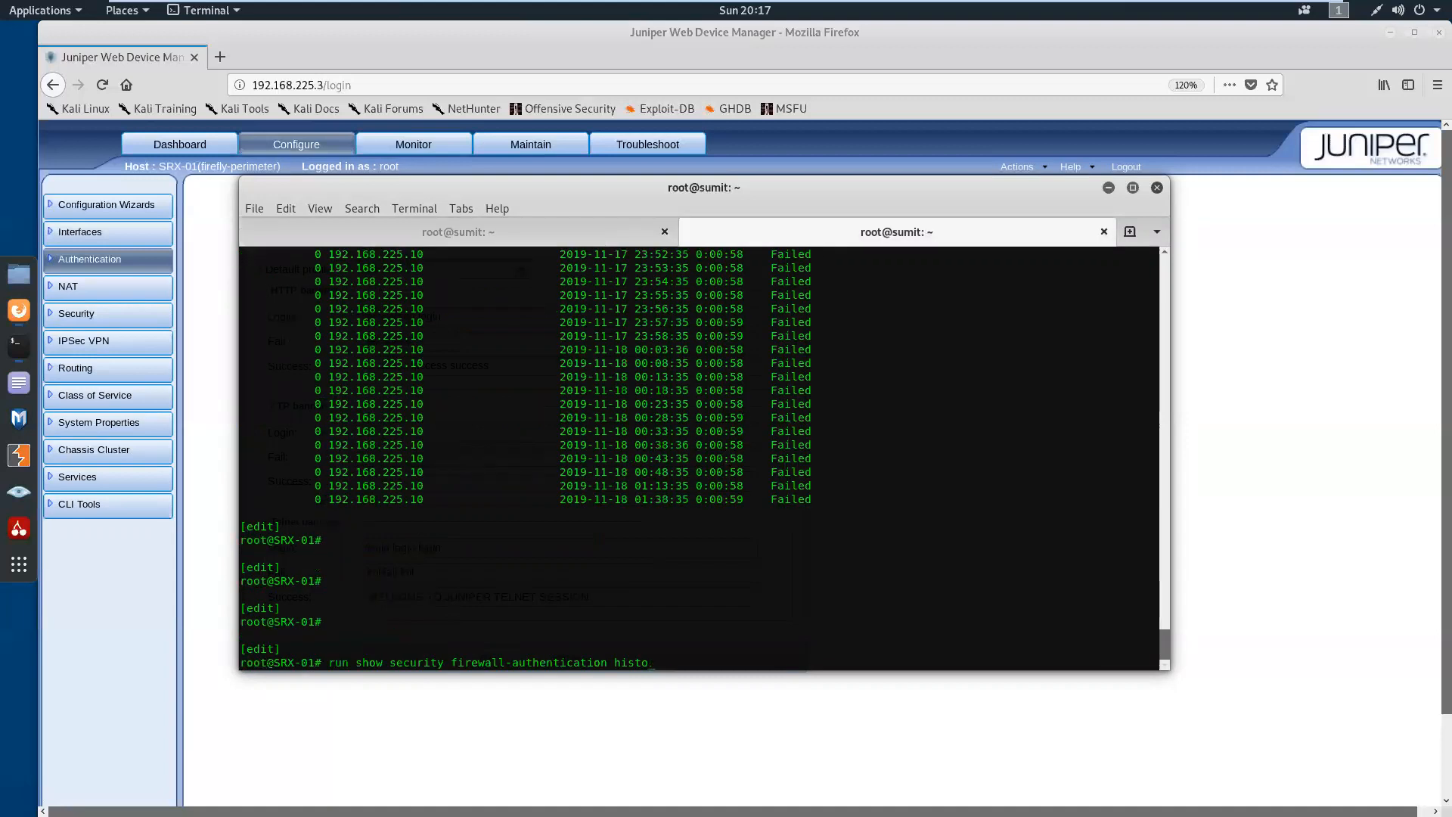
pyautogui.press('BackSpace')
pyautogui.press('BackSpace')
pyautogui.press('BackSpace')
pyautogui.press('BackSpace')
pyautogui.press('BackSpace')
pyautogui.press('BackSpace')
pyautogui.press('BackSpace')
pyautogui.press('BackSpace')
pyautogui.press('BackSpace')
pyautogui.press('BackSpace')
pyautogui.press('BackSpace')
pyautogui.press('BackSpace')
pyautogui.press('BackSpace')
pyautogui.press('BackSpace')
pyautogui.press('BackSpace')
# Clear the leftover command at the SRX-01 prompt and list the access configuration with show | display set | match access
pyautogui.write('show | display set | ')
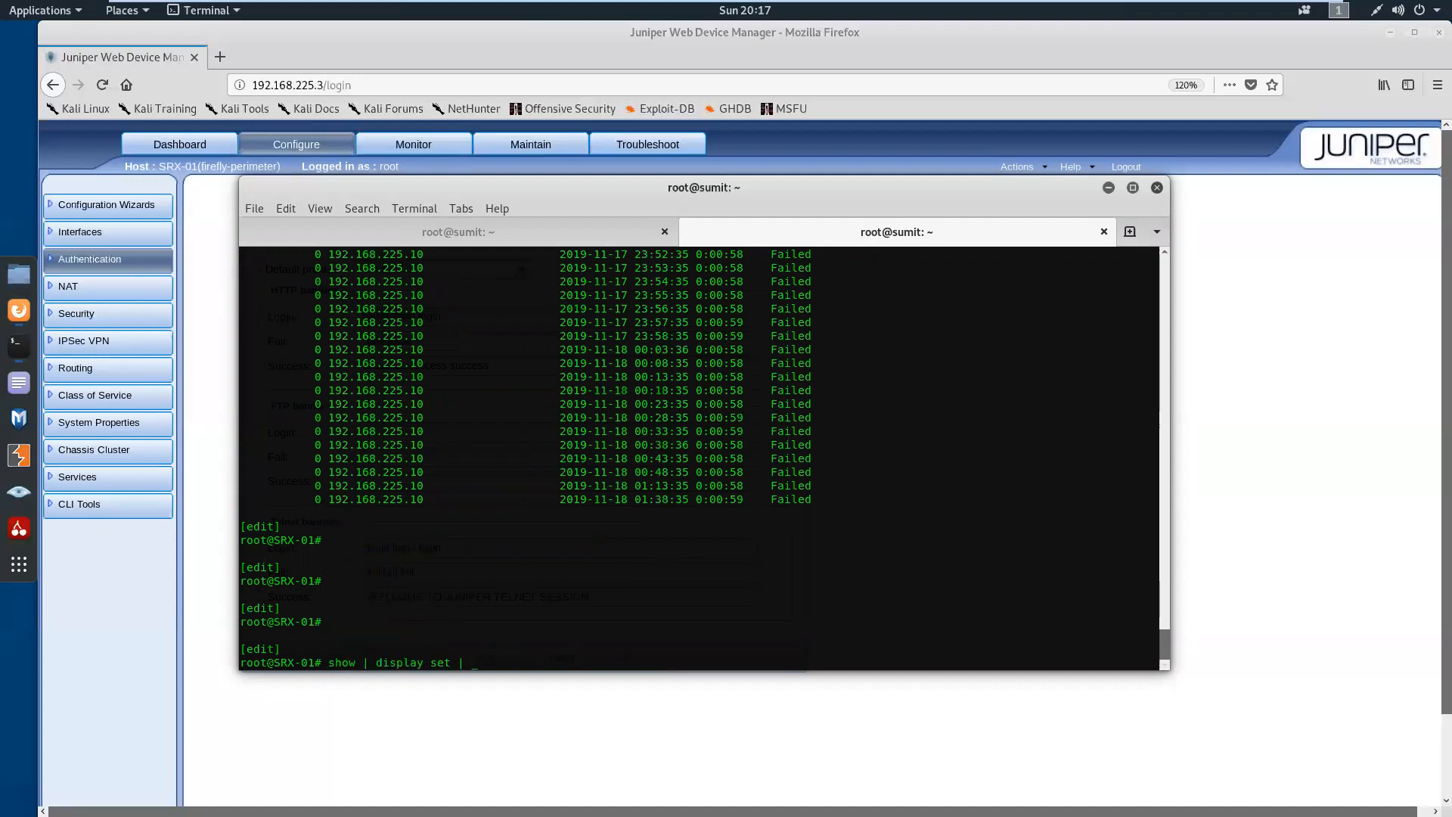
pyautogui.write('match access')
pyautogui.press('Return')
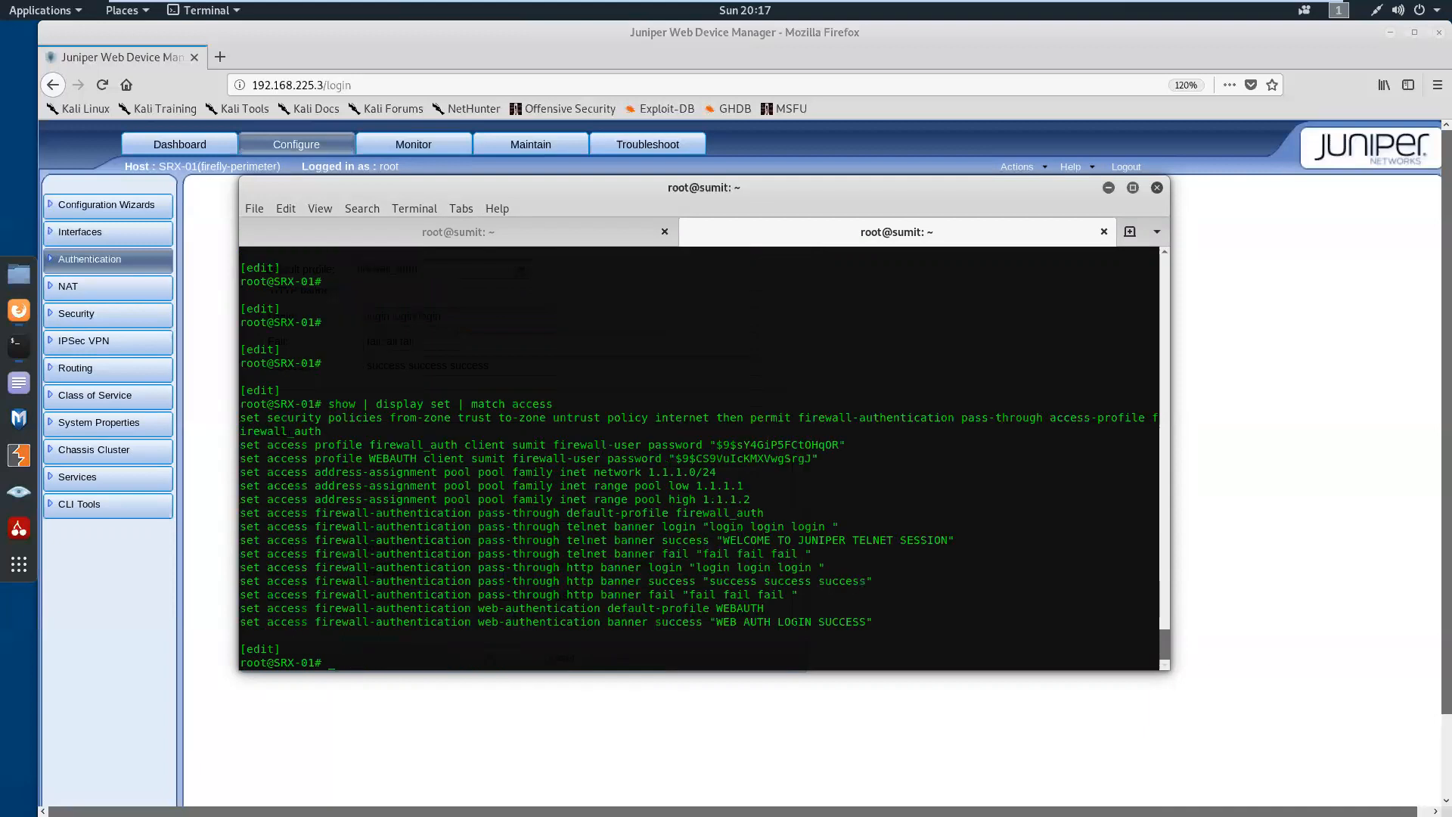
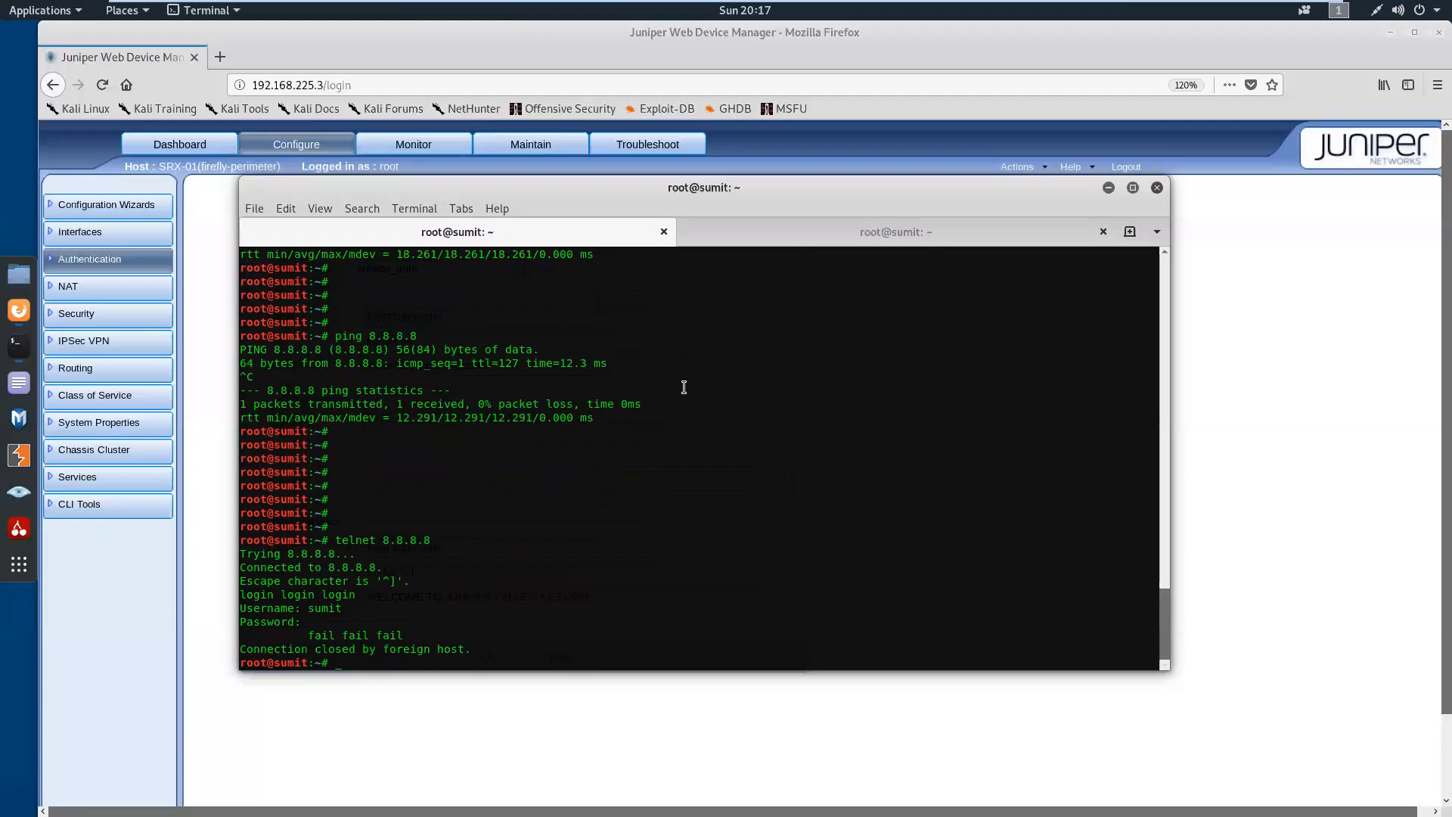
# In the SRX-01 session, run show security firewall-authentication history and examine the date, time, duration and status of the first entry
pyautogui.click(823, 241)
pyautogui.click(673, 493)
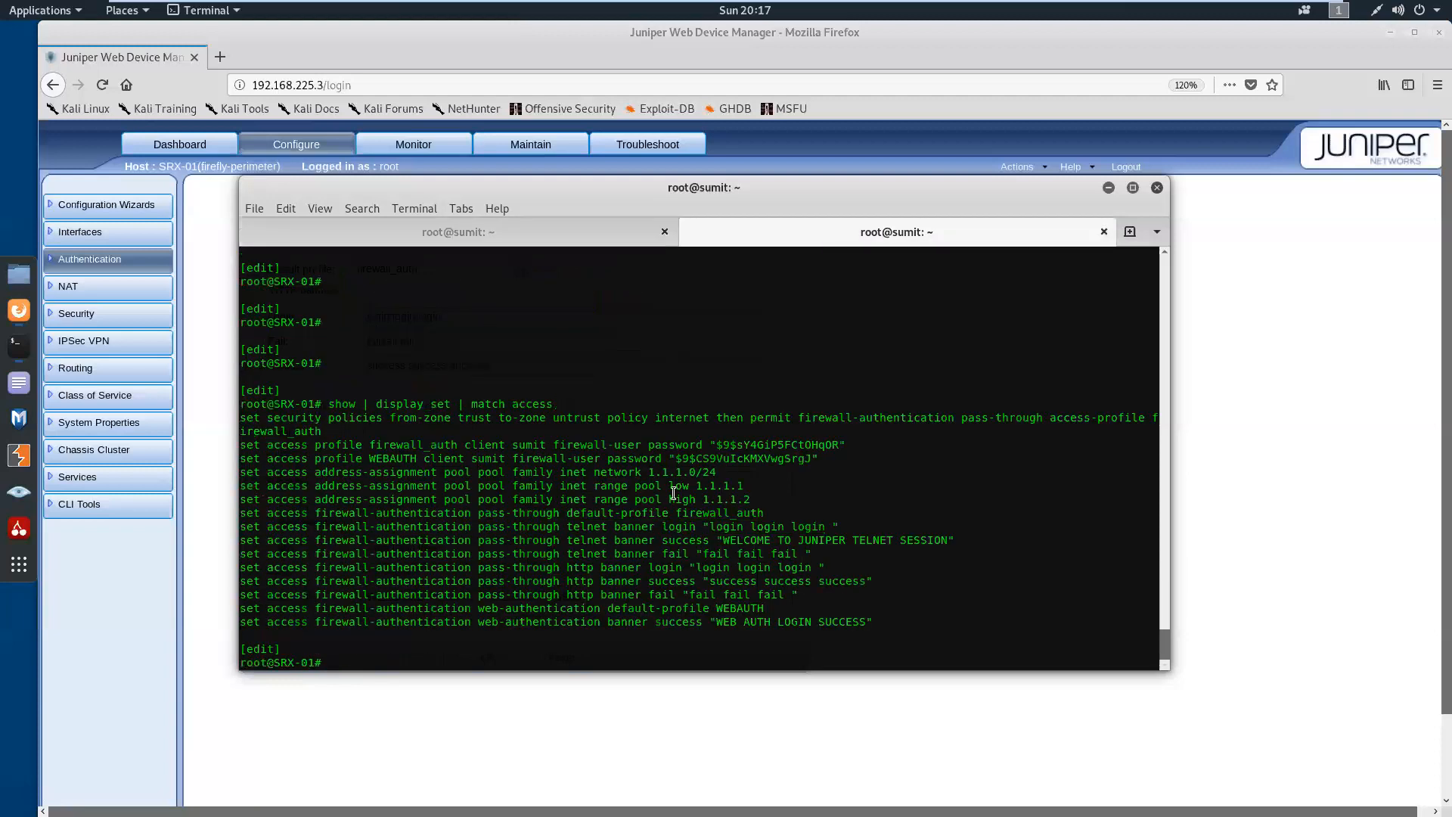
pyautogui.press('Up')
pyautogui.press('Up')
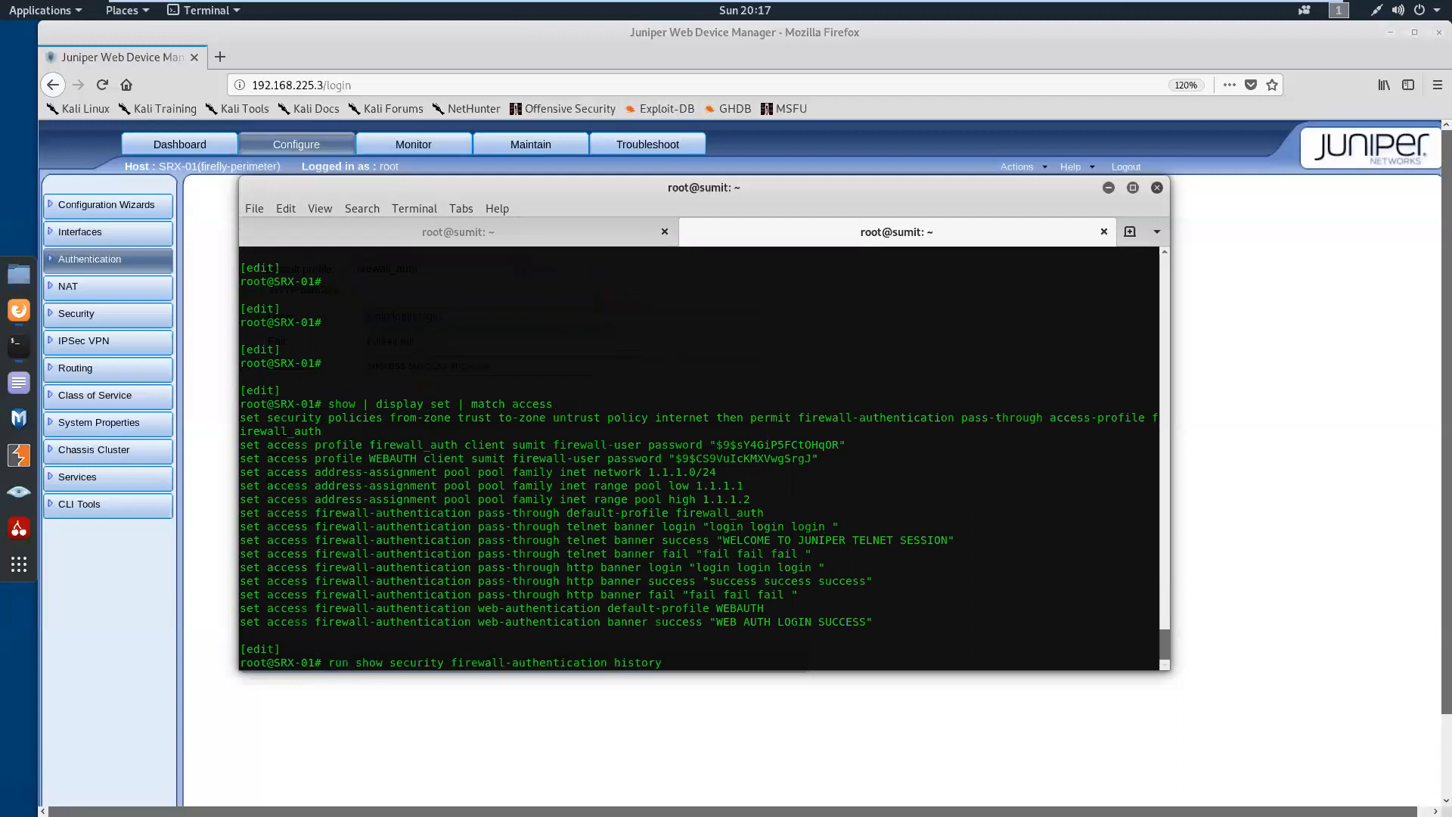
pyautogui.press('Return')
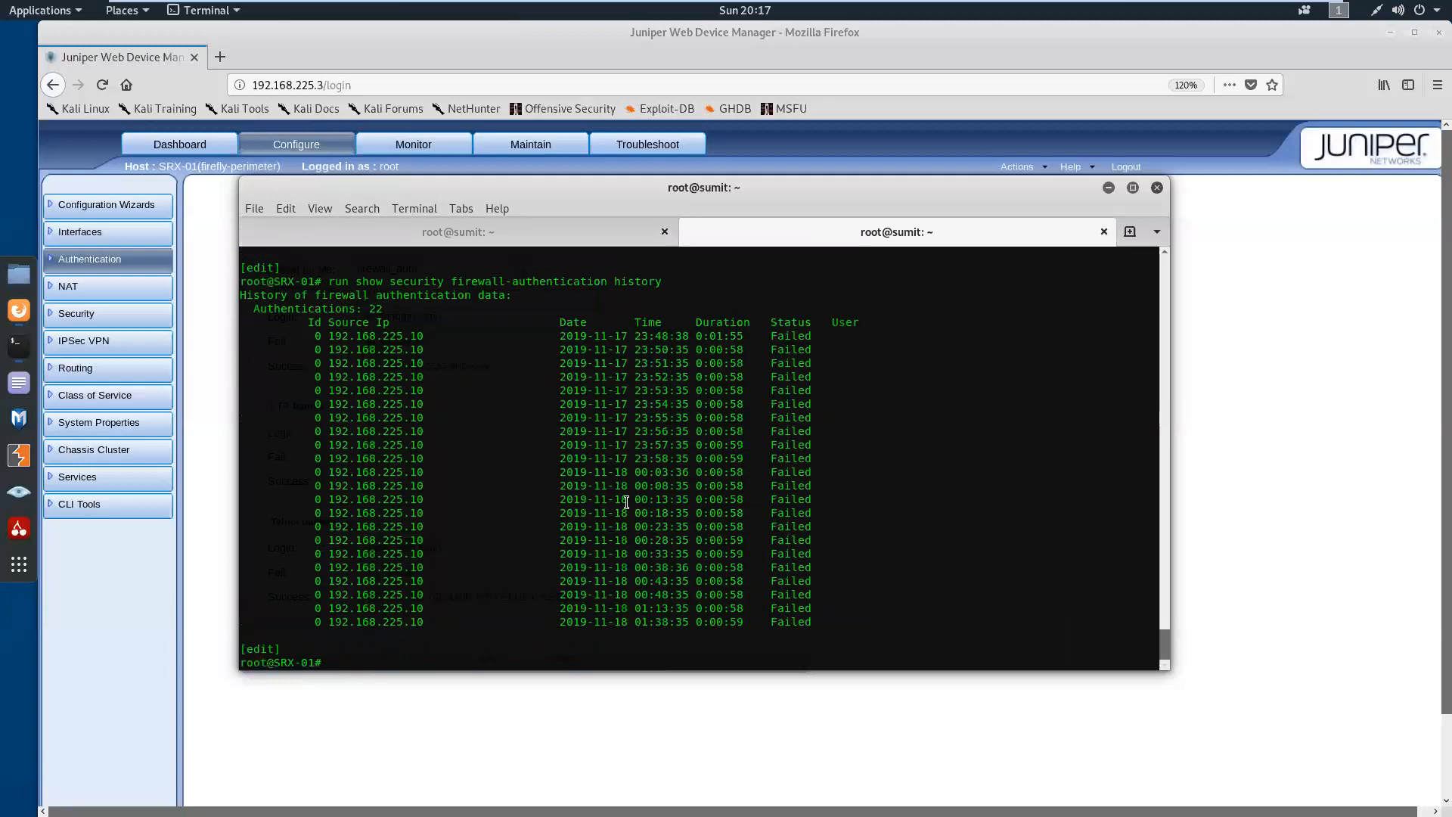
pyautogui.moveTo(553, 339); pyautogui.dragTo(812, 337)
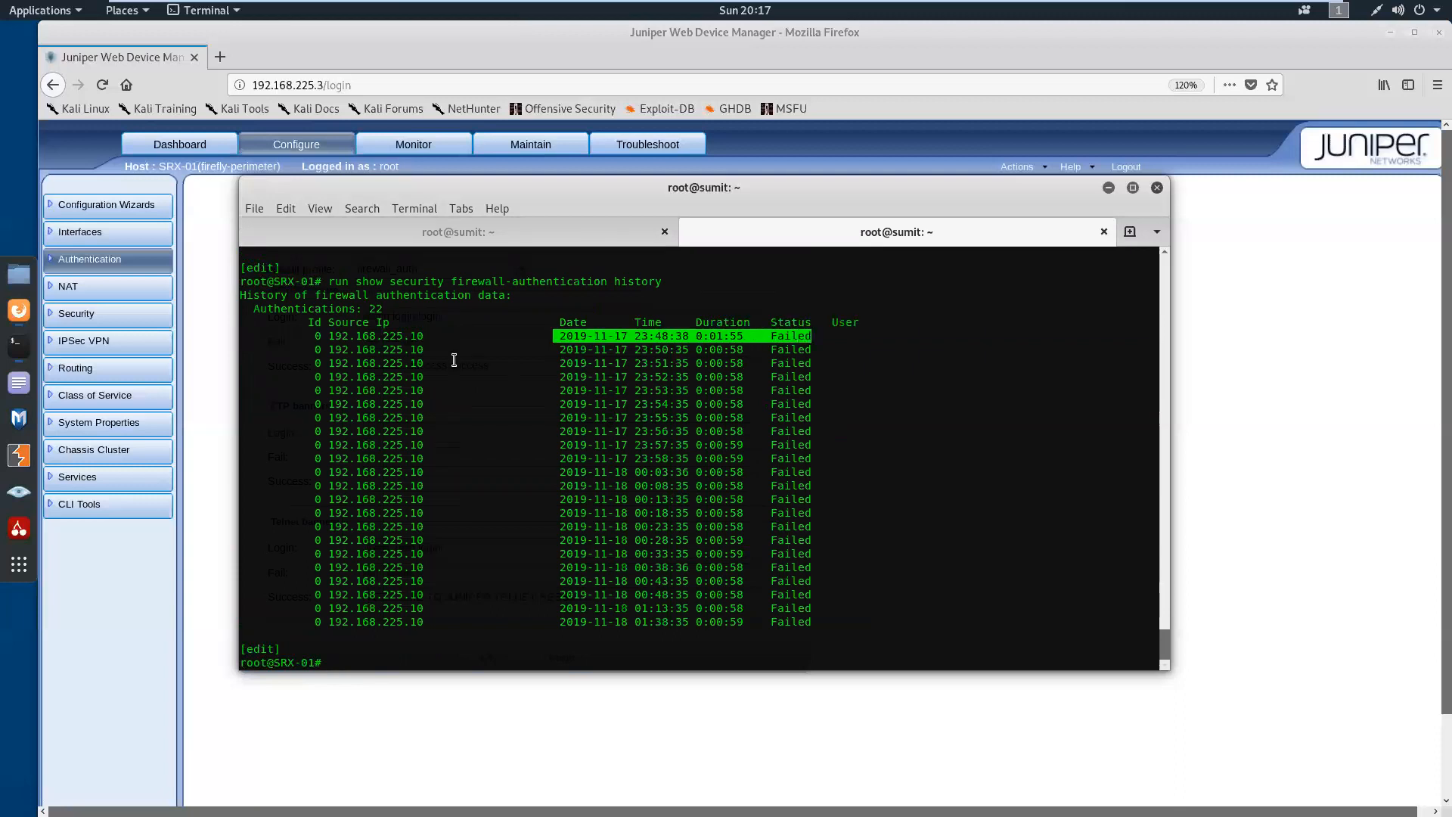
pyautogui.click(464, 482)
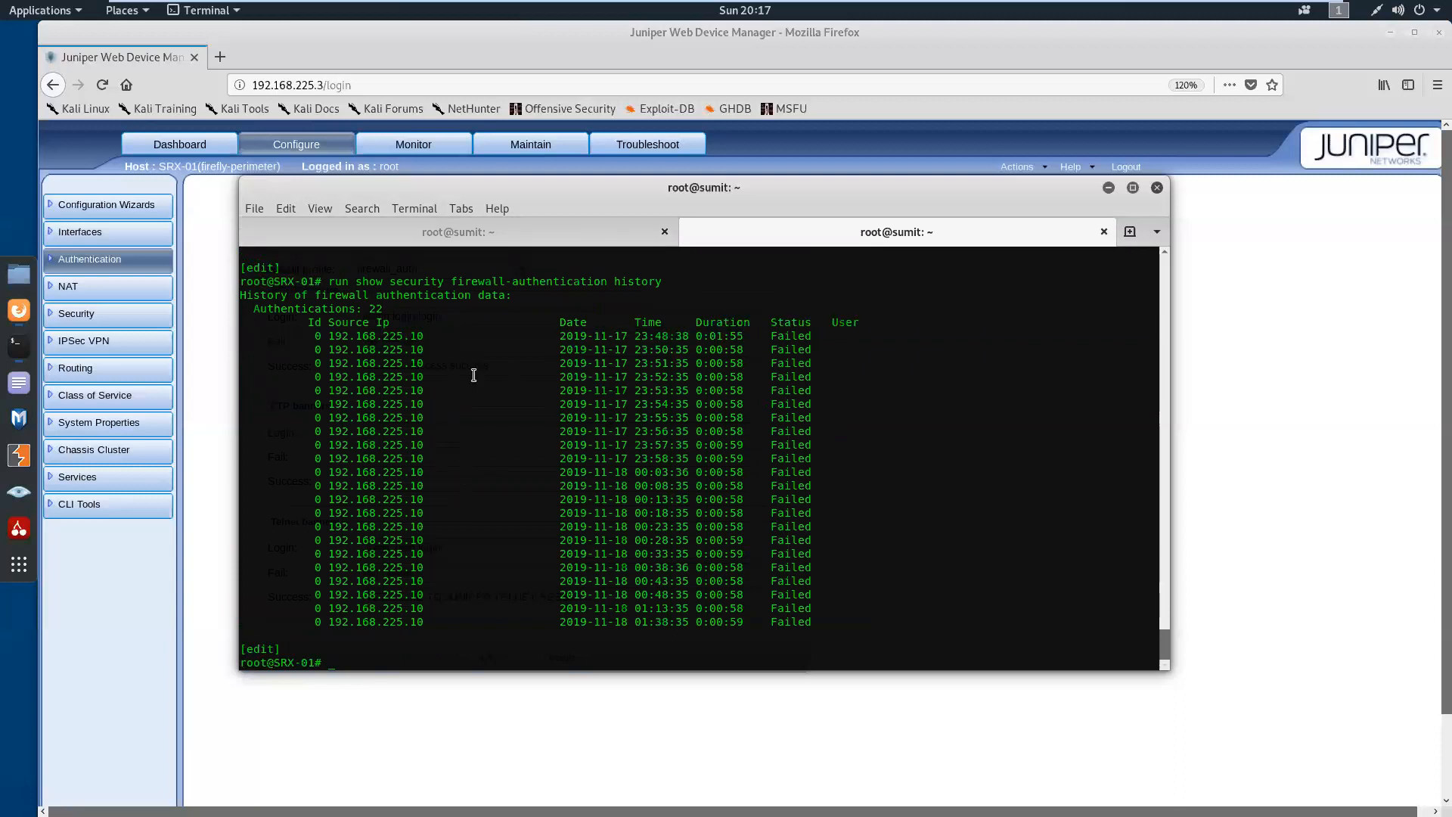
# Return to the Kali shell and start another telnet connection to 8.8.8.8
pyautogui.click(521, 221)
pyautogui.press('Return')
pyautogui.press('Return')
pyautogui.press('Return')
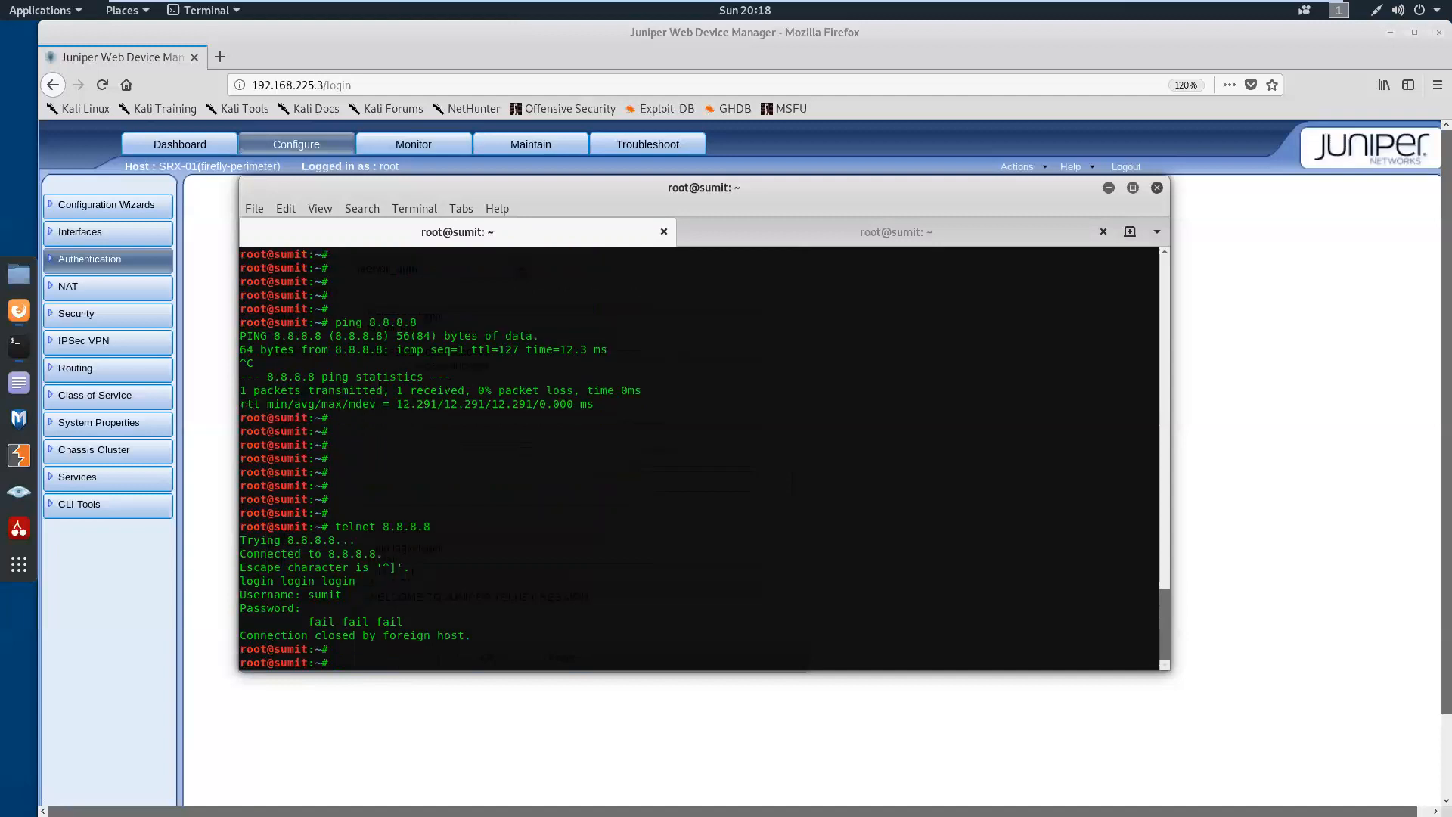
pyautogui.press('Up')
pyautogui.press('Return')
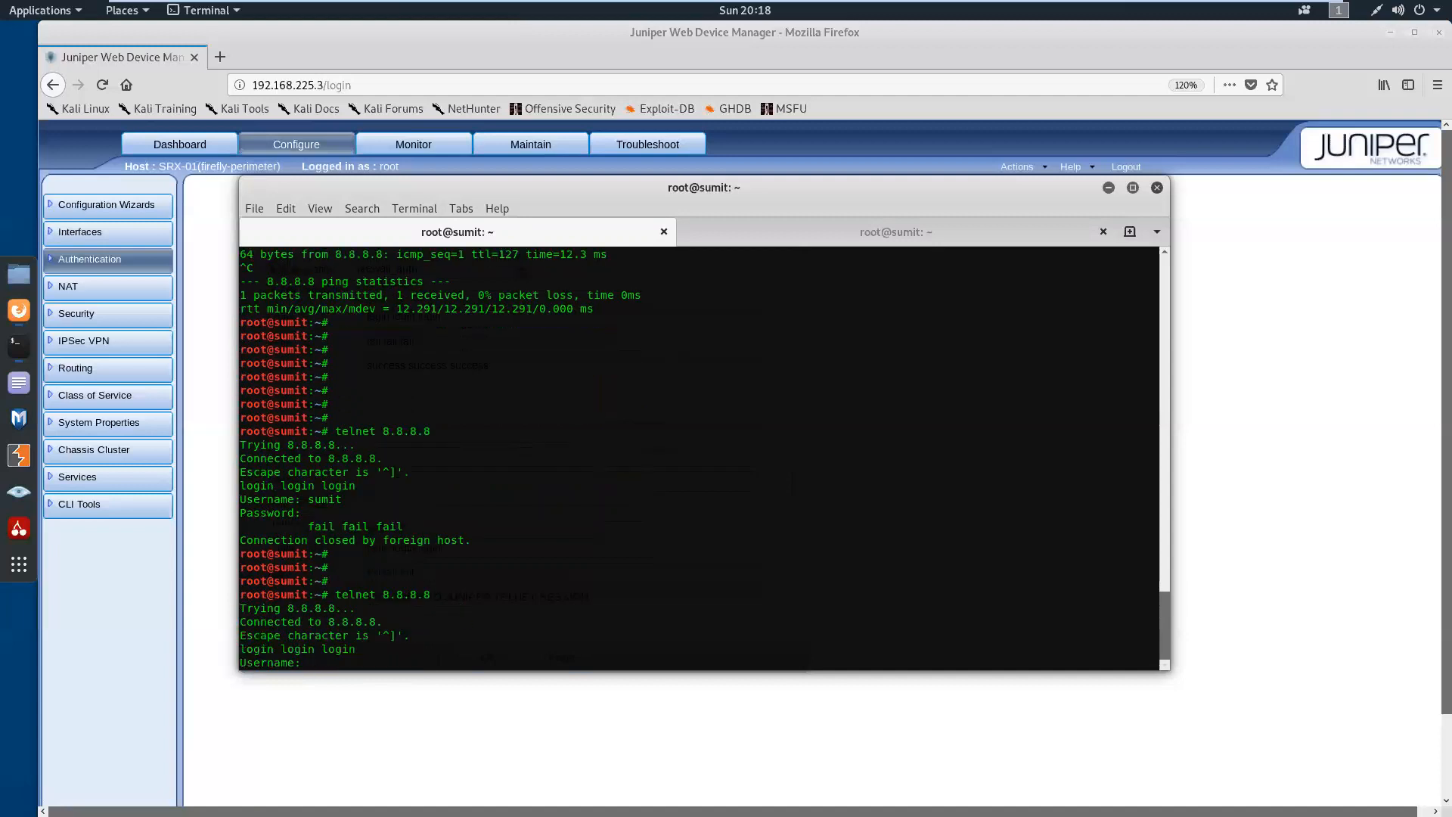
# Try to authenticate the telnet session by submitting the firewall username and the account password
pyautogui.write('sumit')
pyautogui.press('Return')
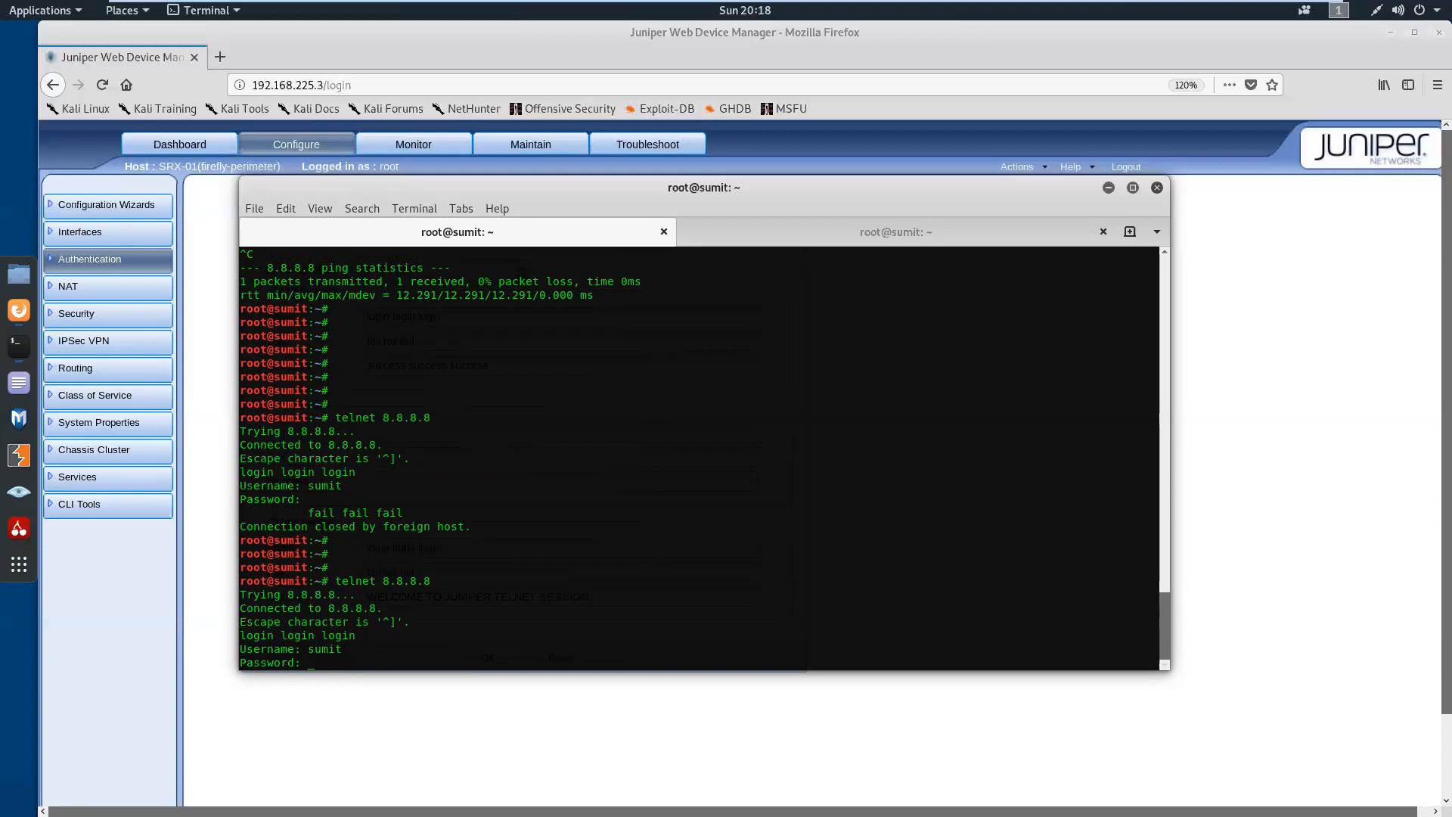
pyautogui.press('Return')
pyautogui.press('Return')
pyautogui.press('Return')
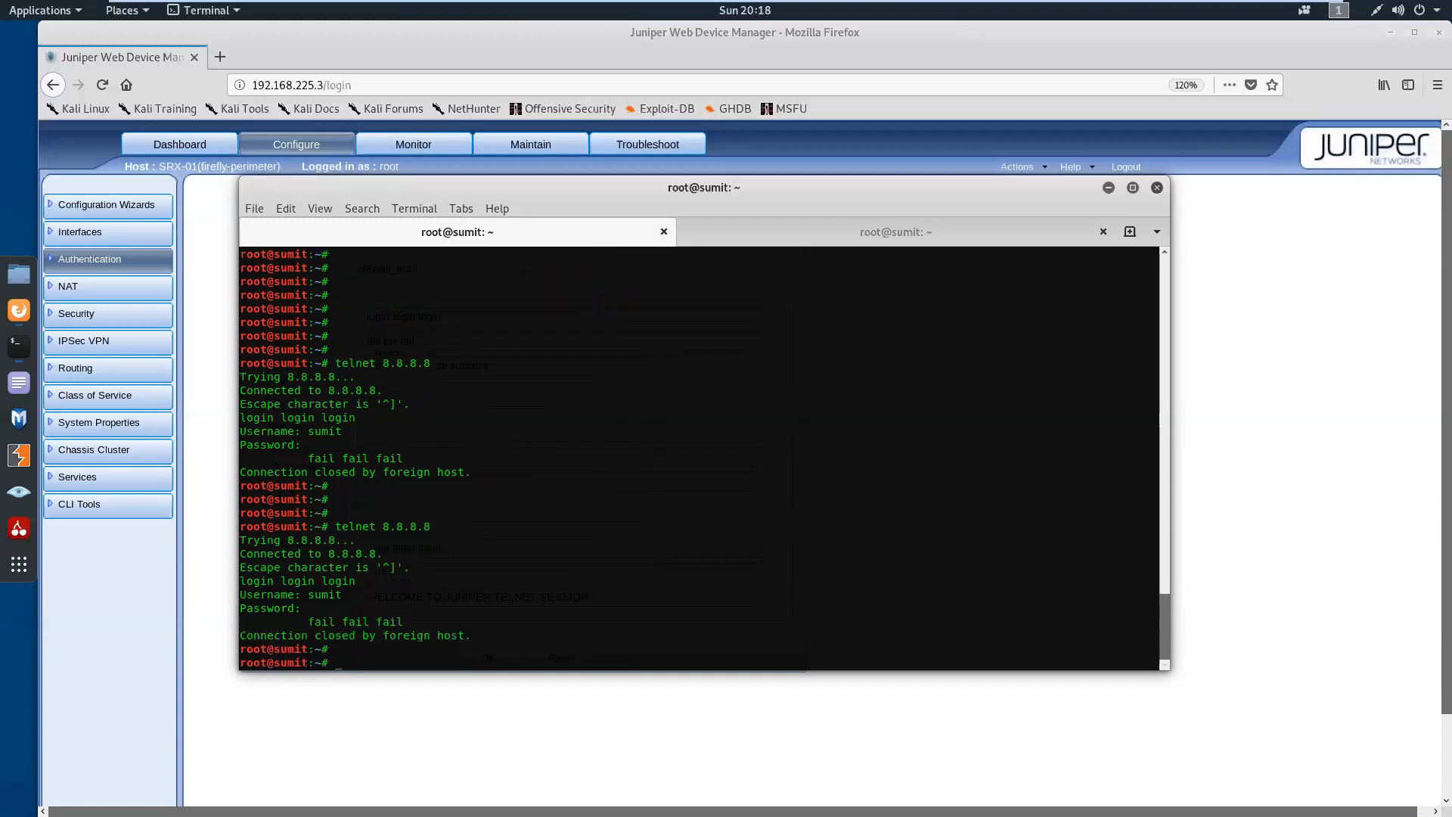
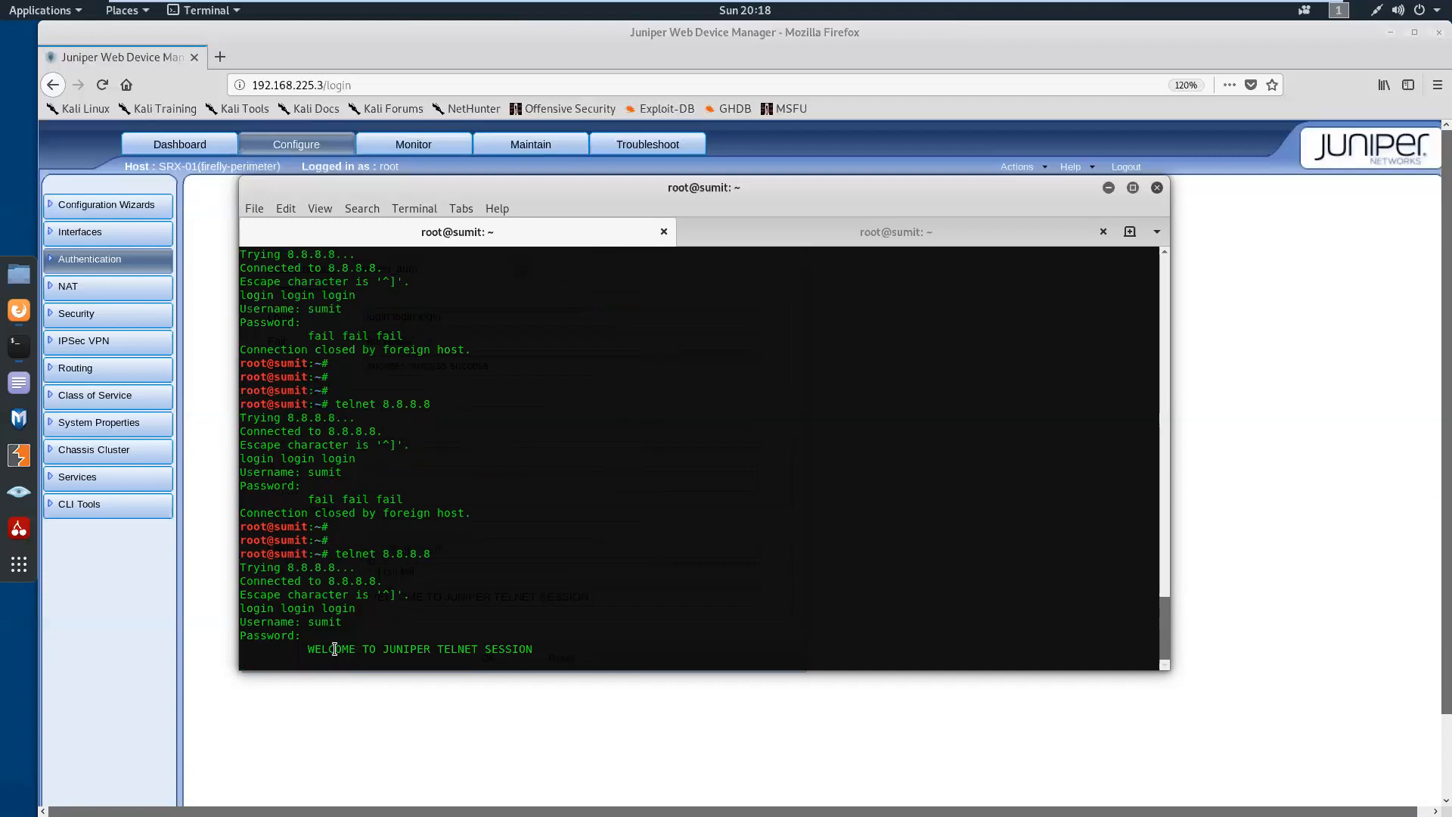
# Compare the welcome banner and destination address in the Kali telnet session with the telnet success banner configured on SRX-01
pyautogui.moveTo(307, 651); pyautogui.dragTo(533, 651)
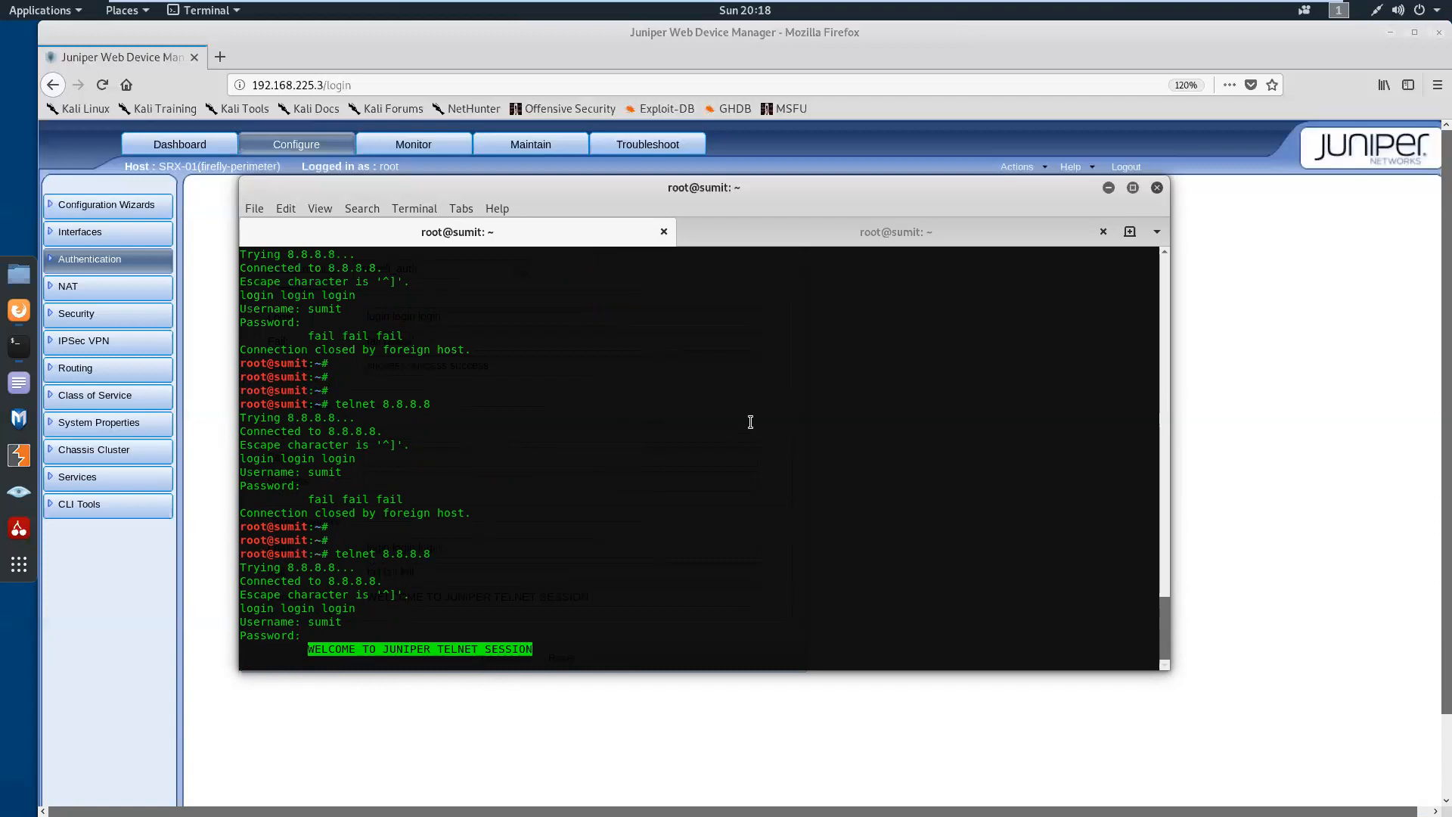
pyautogui.click(870, 232)
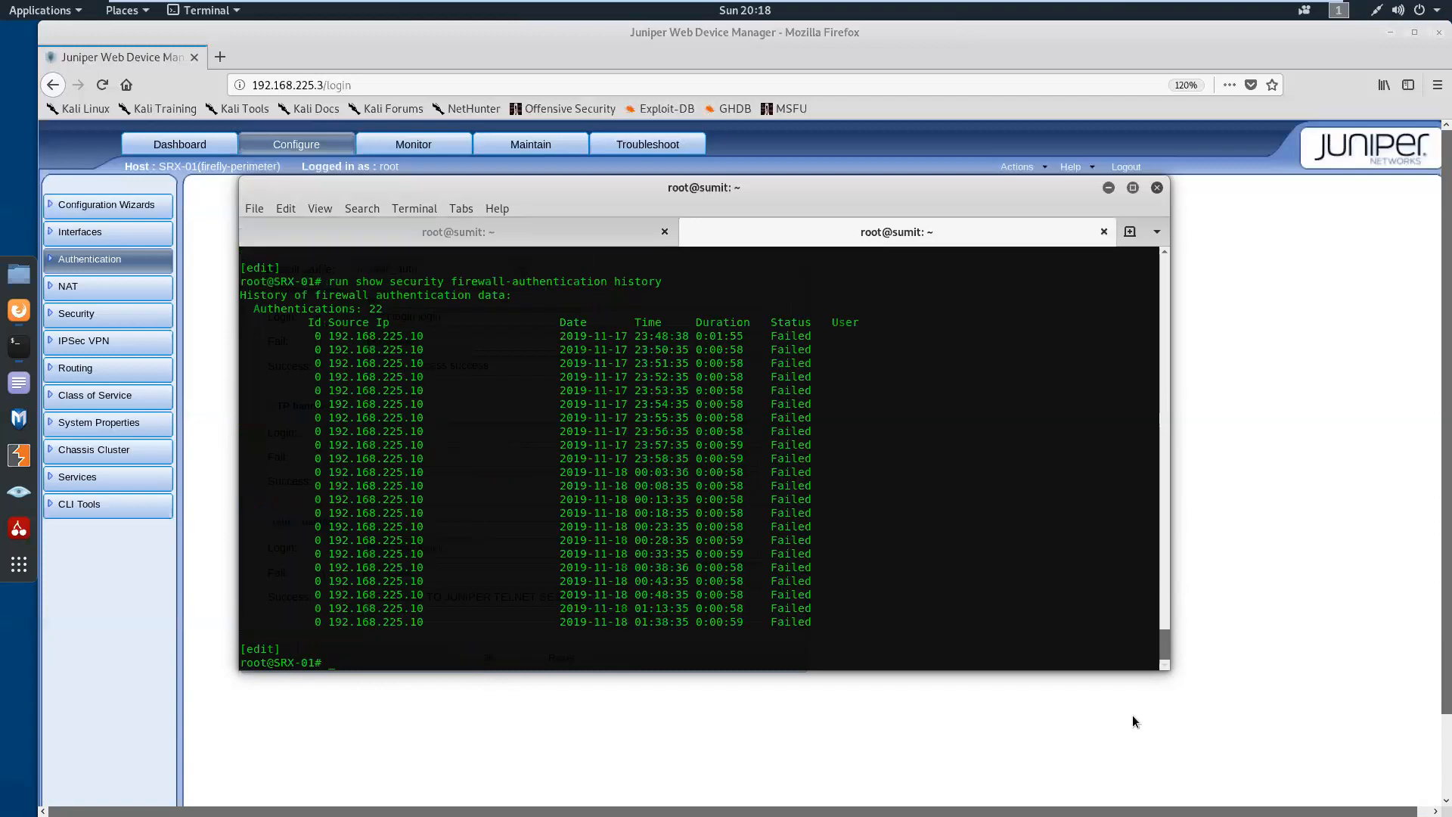
pyautogui.moveTo(1164, 645)
pyautogui.mouseDown()
pyautogui.moveTo(1161, 616)
pyautogui.moveTo(1165, 634)
pyautogui.mouseUp()
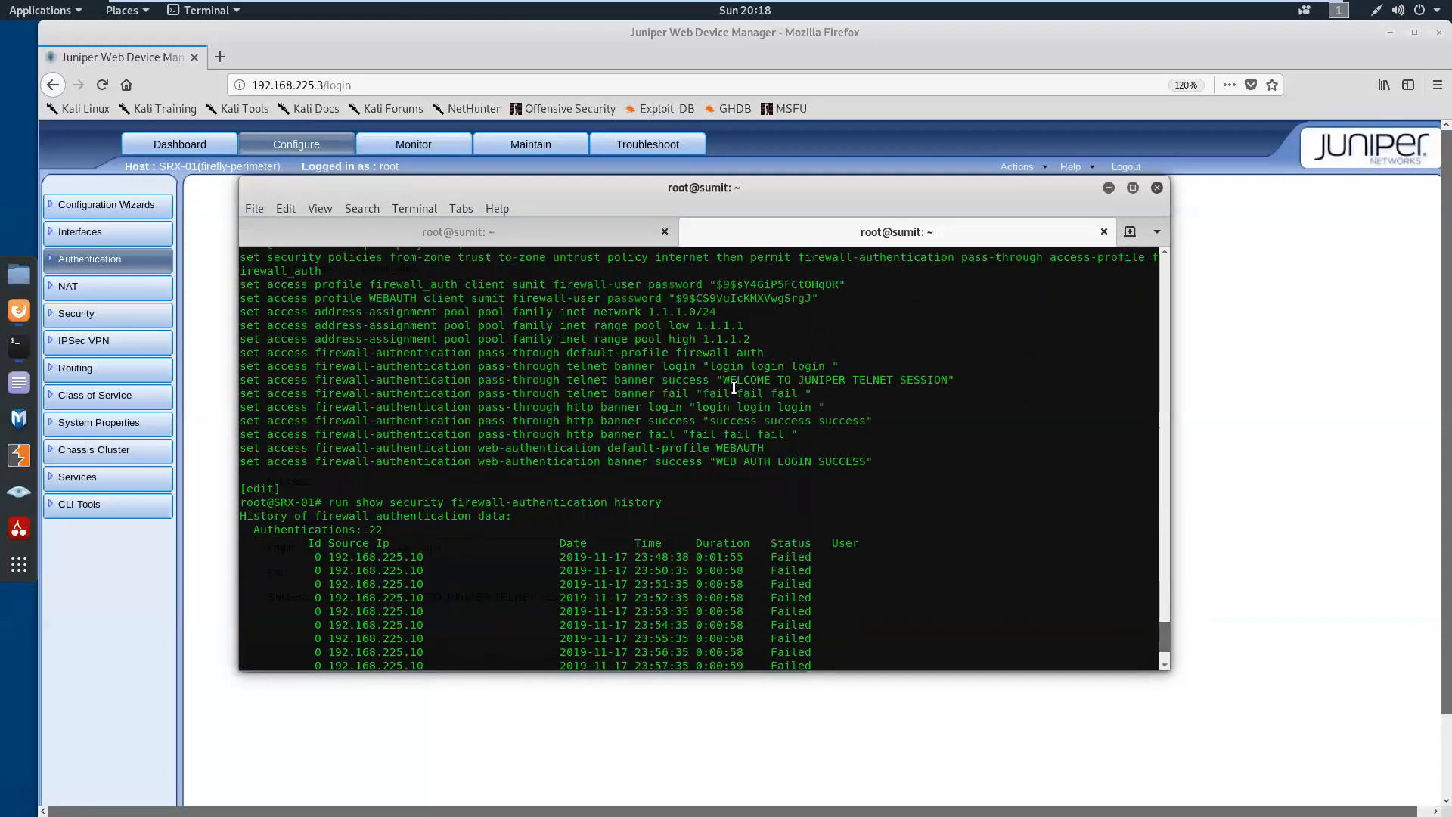
pyautogui.moveTo(722, 380); pyautogui.dragTo(956, 381)
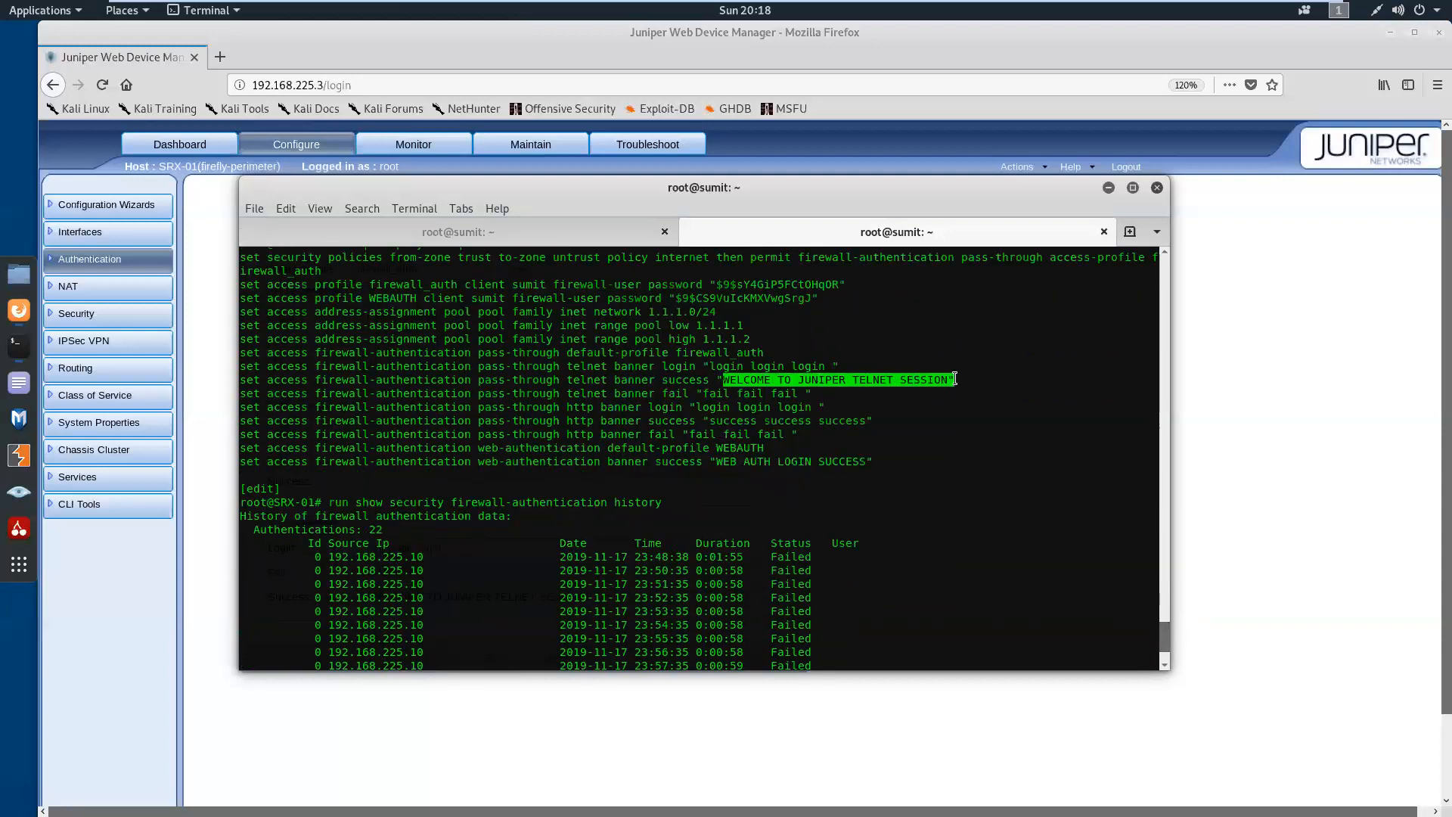
pyautogui.click(515, 237)
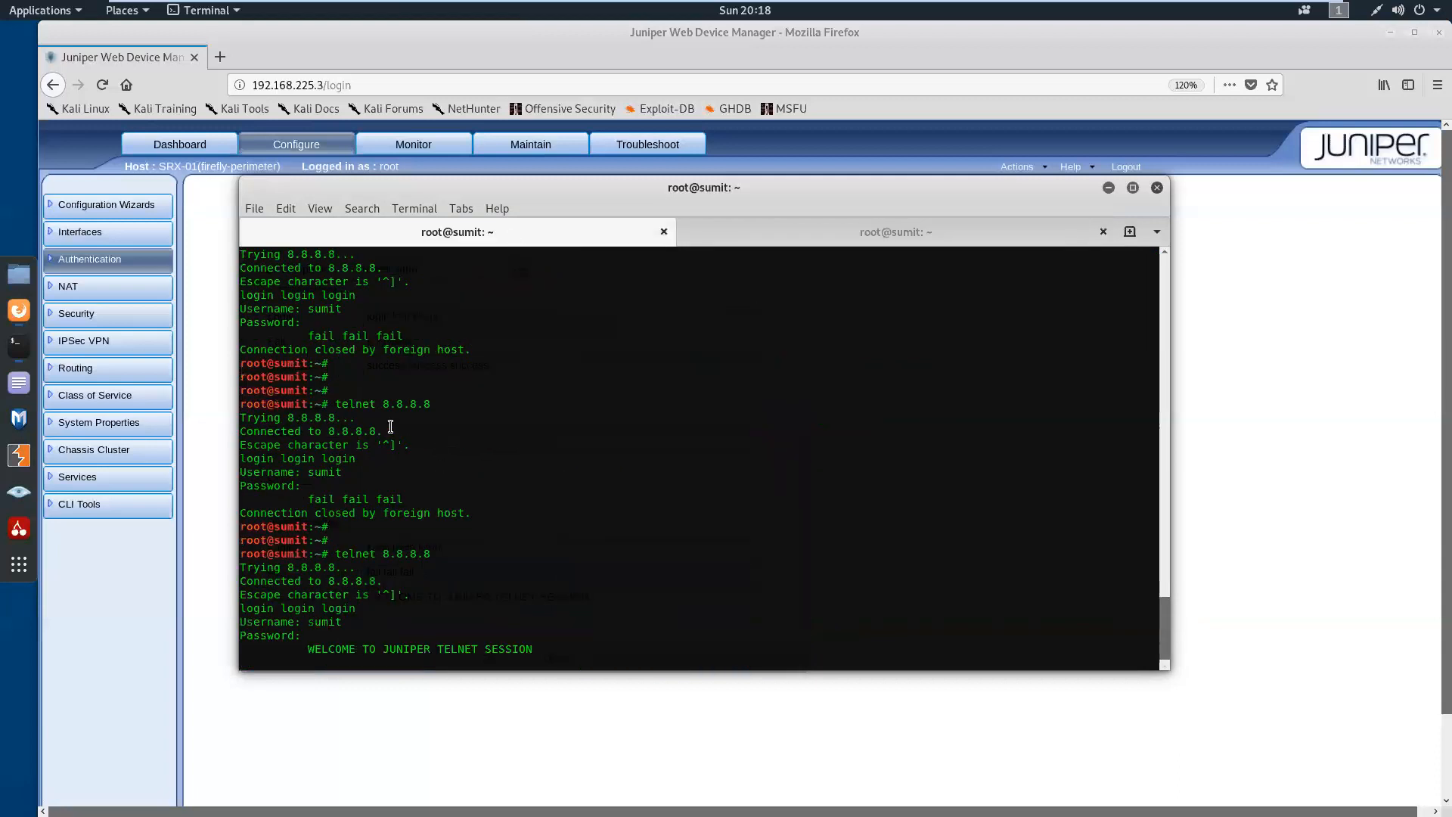
pyautogui.moveTo(382, 403); pyautogui.dragTo(430, 405)
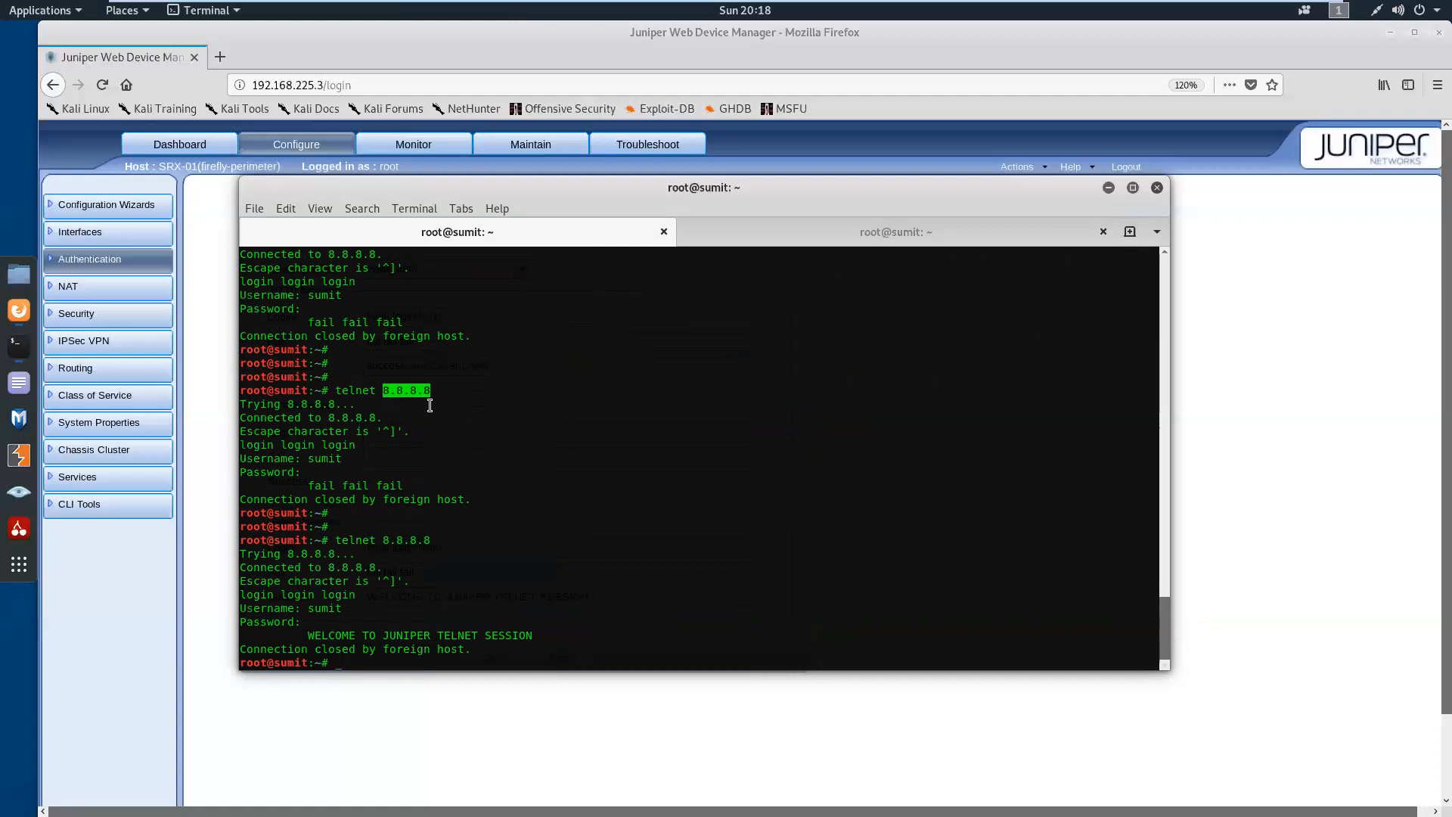
pyautogui.click(503, 490)
pyautogui.press('Return')
pyautogui.press('Return')
pyautogui.press('Return')
pyautogui.press('Return')
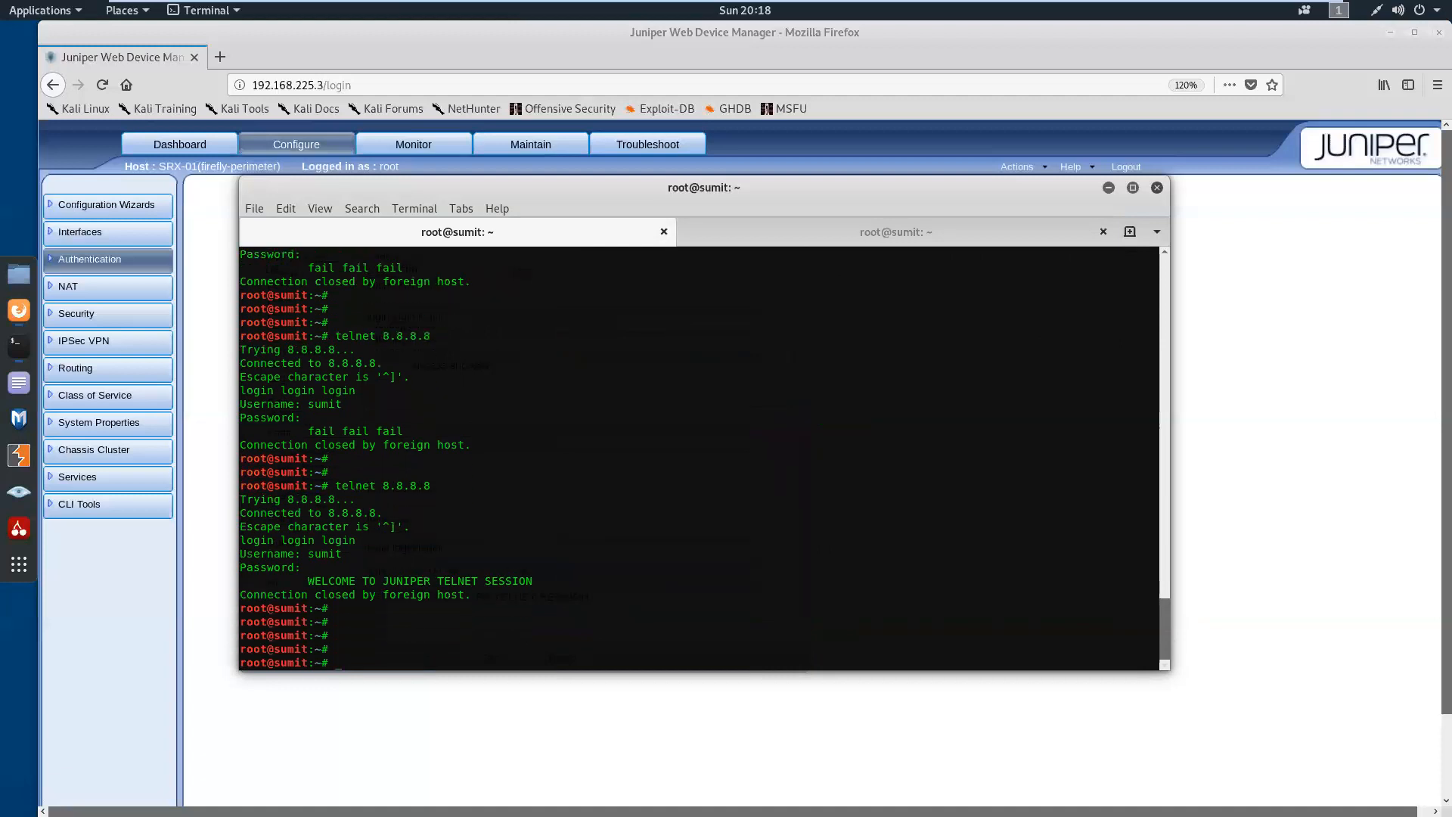
pyautogui.press('Up')
pyautogui.press('Up')
pyautogui.press('Up')
pyautogui.press('Up')
pyautogui.press('Up')
pyautogui.press('Up')
pyautogui.press('Up')
pyautogui.press('Up')
# In the SRX-01 session, run show security firewall-authentication users and examine the source IP, zones, profile, status and user
pyautogui.click(819, 237)
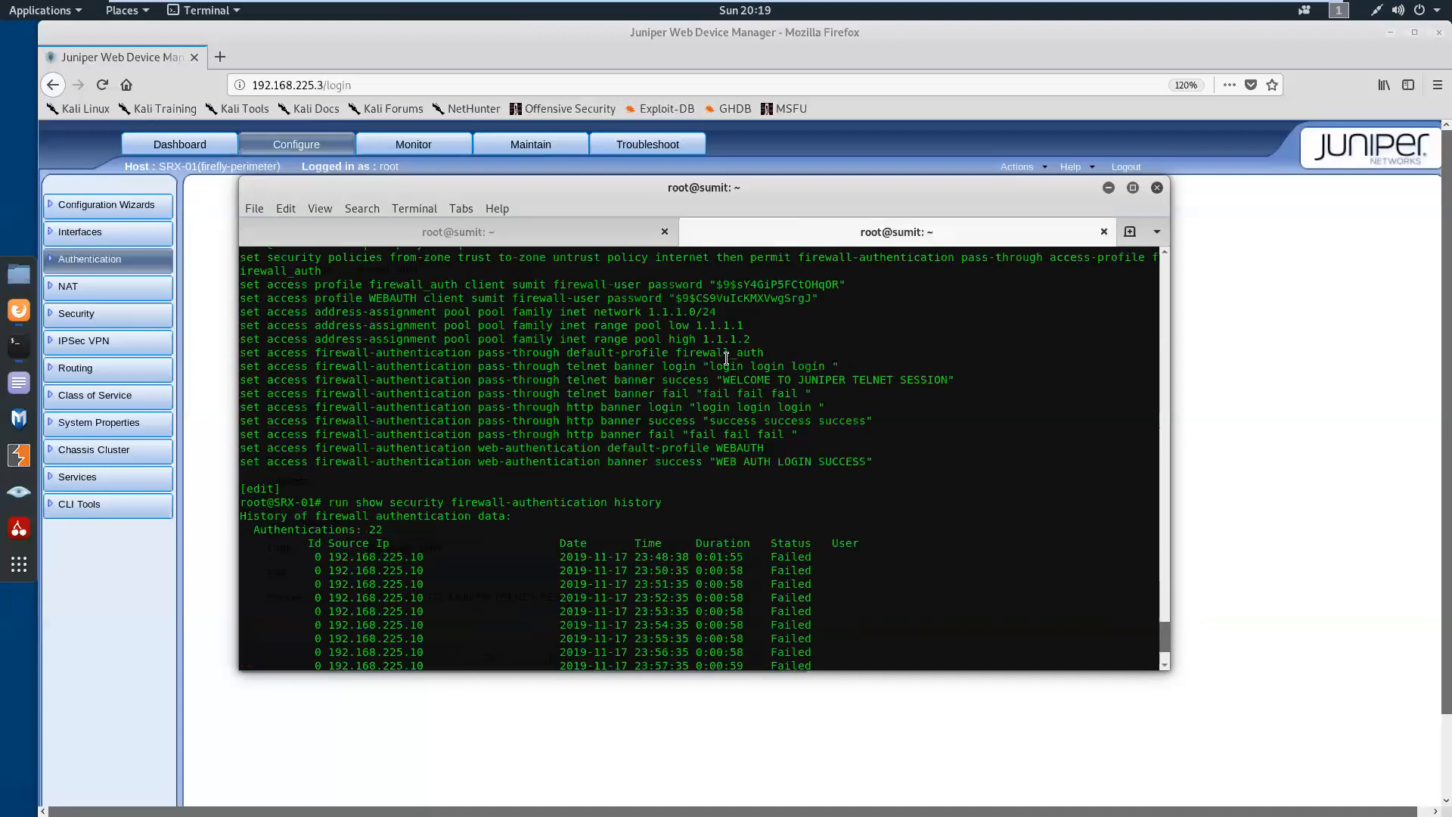
pyautogui.press('Return')
pyautogui.press('Return')
pyautogui.press('Return')
pyautogui.press('Up')
pyautogui.press('Return')
pyautogui.press('Up')
pyautogui.press('Up')
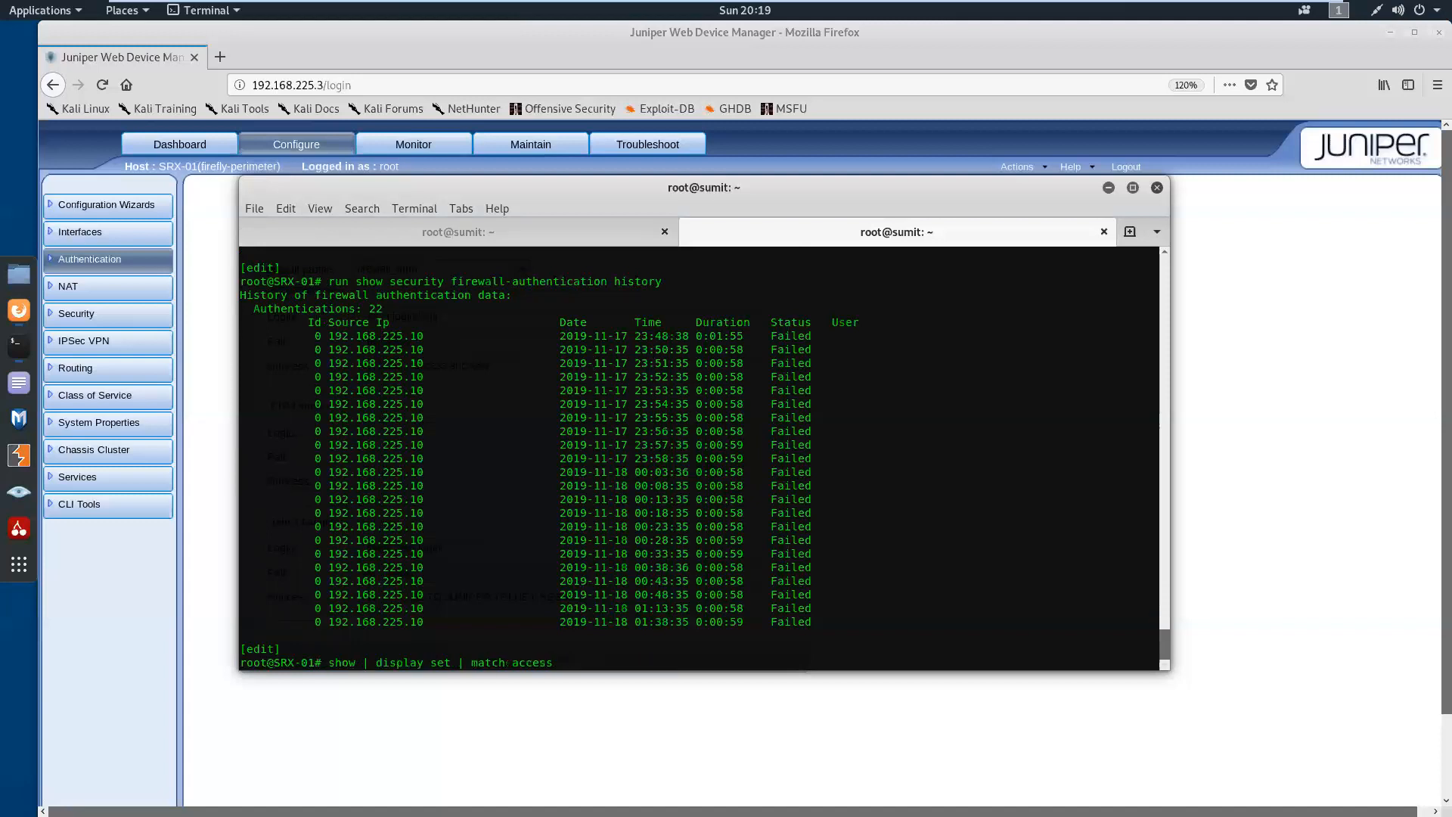
pyautogui.press('Down')
pyautogui.press('BackSpace')
pyautogui.press('BackSpace')
pyautogui.press('BackSpace')
pyautogui.press('BackSpace')
pyautogui.press('BackSpace')
pyautogui.press('BackSpace')
pyautogui.press('BackSpace')
pyautogui.write('users')
pyautogui.press('Return')
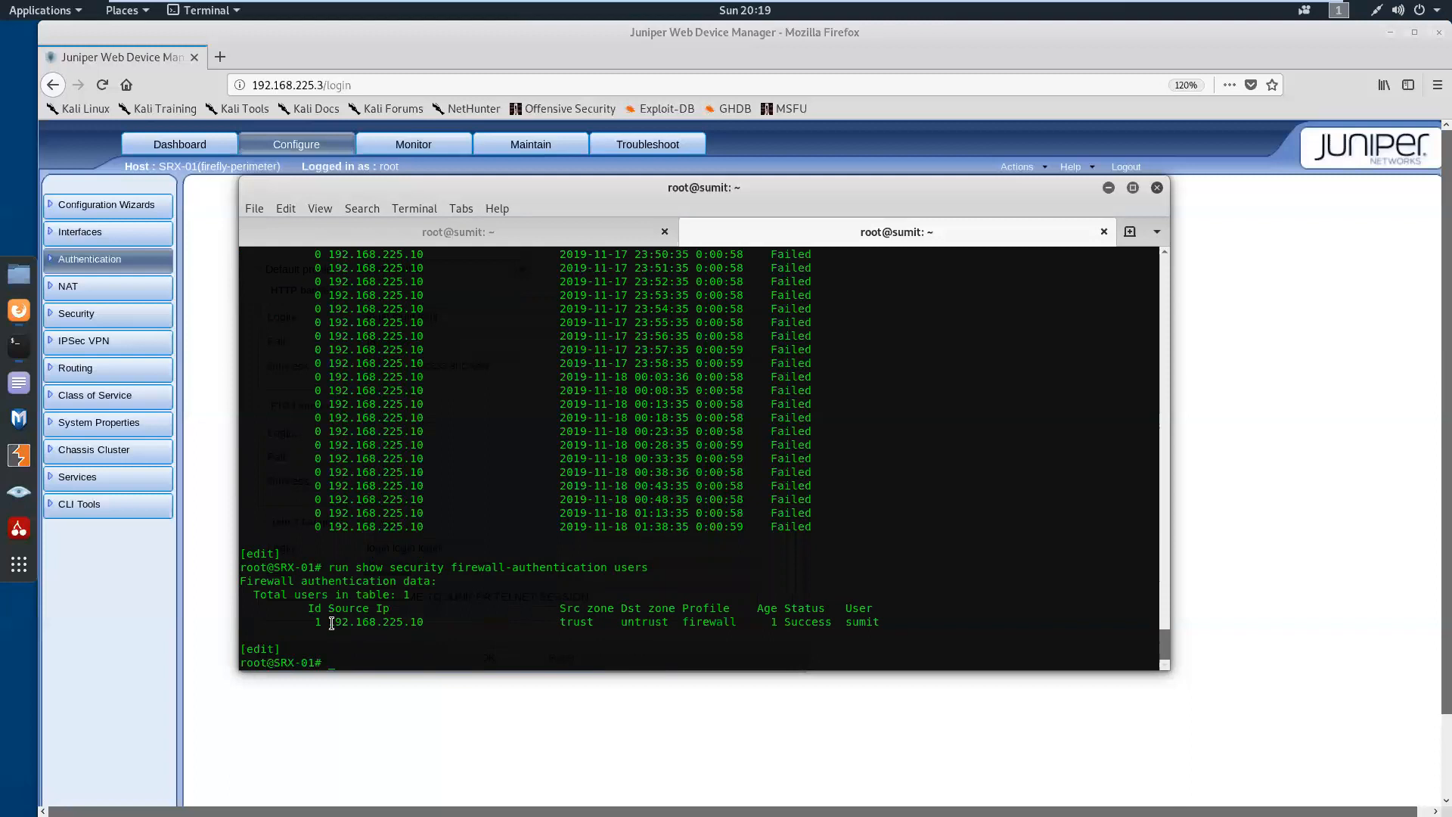
pyautogui.moveTo(329, 622); pyautogui.dragTo(882, 622)
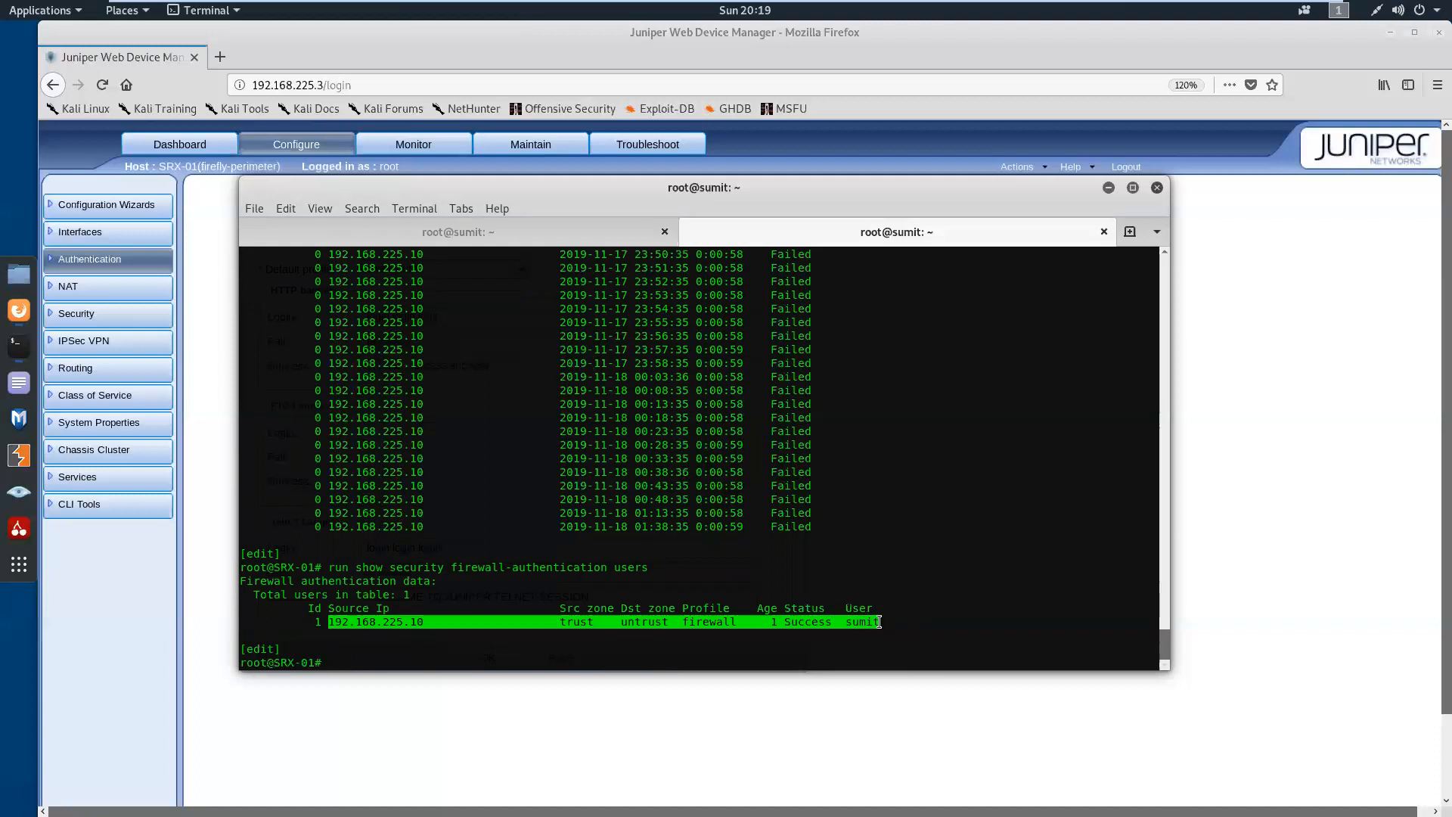
# Try to clear the authenticated entry with run clear security firewall-authentication users followed by the firewall username
pyautogui.click(759, 635)
pyautogui.press('Return')
pyautogui.press('Return')
pyautogui.write('run clear')
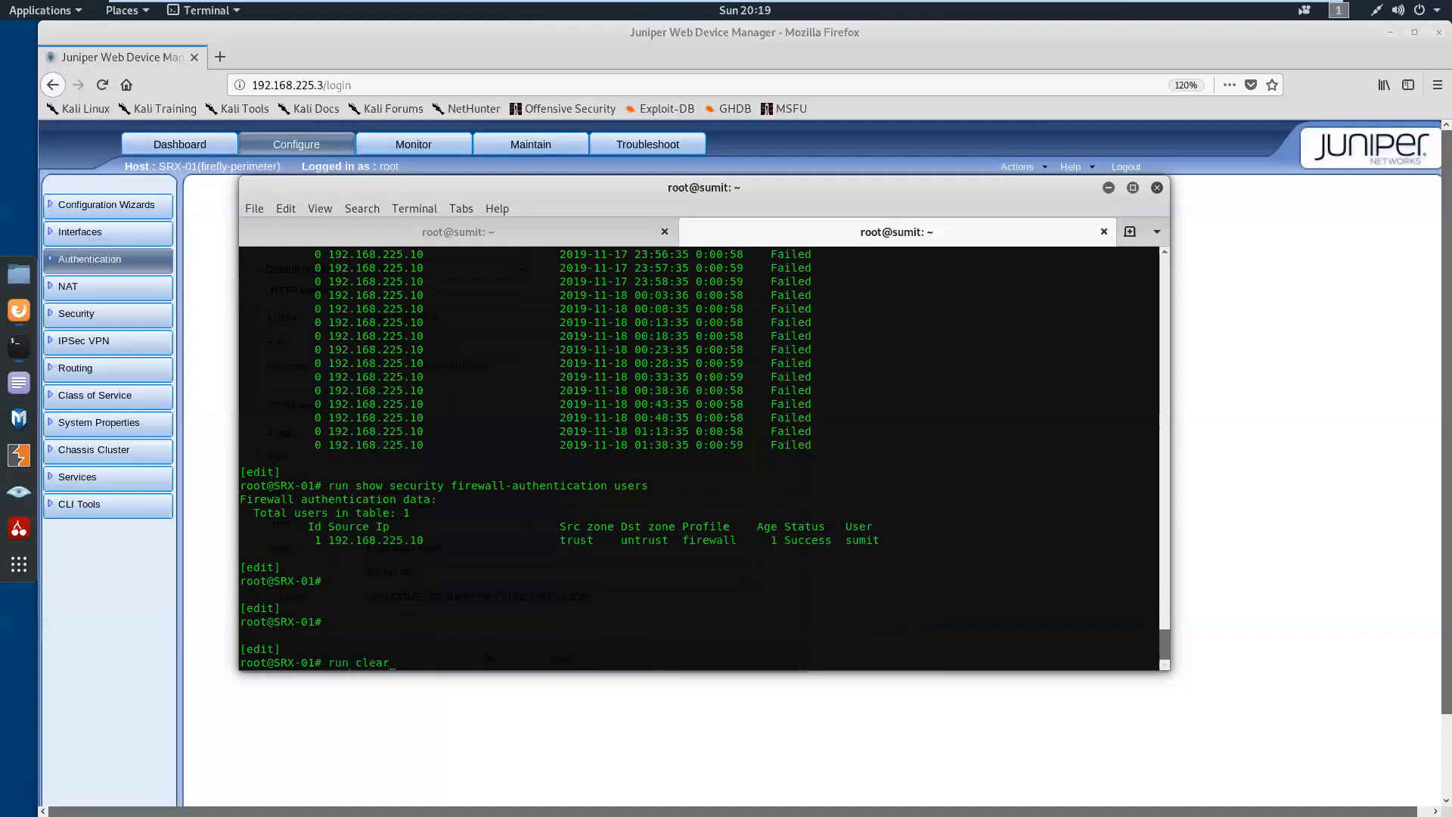
pyautogui.write(' security firewall-authentication users sumit')
pyautogui.press('Return')
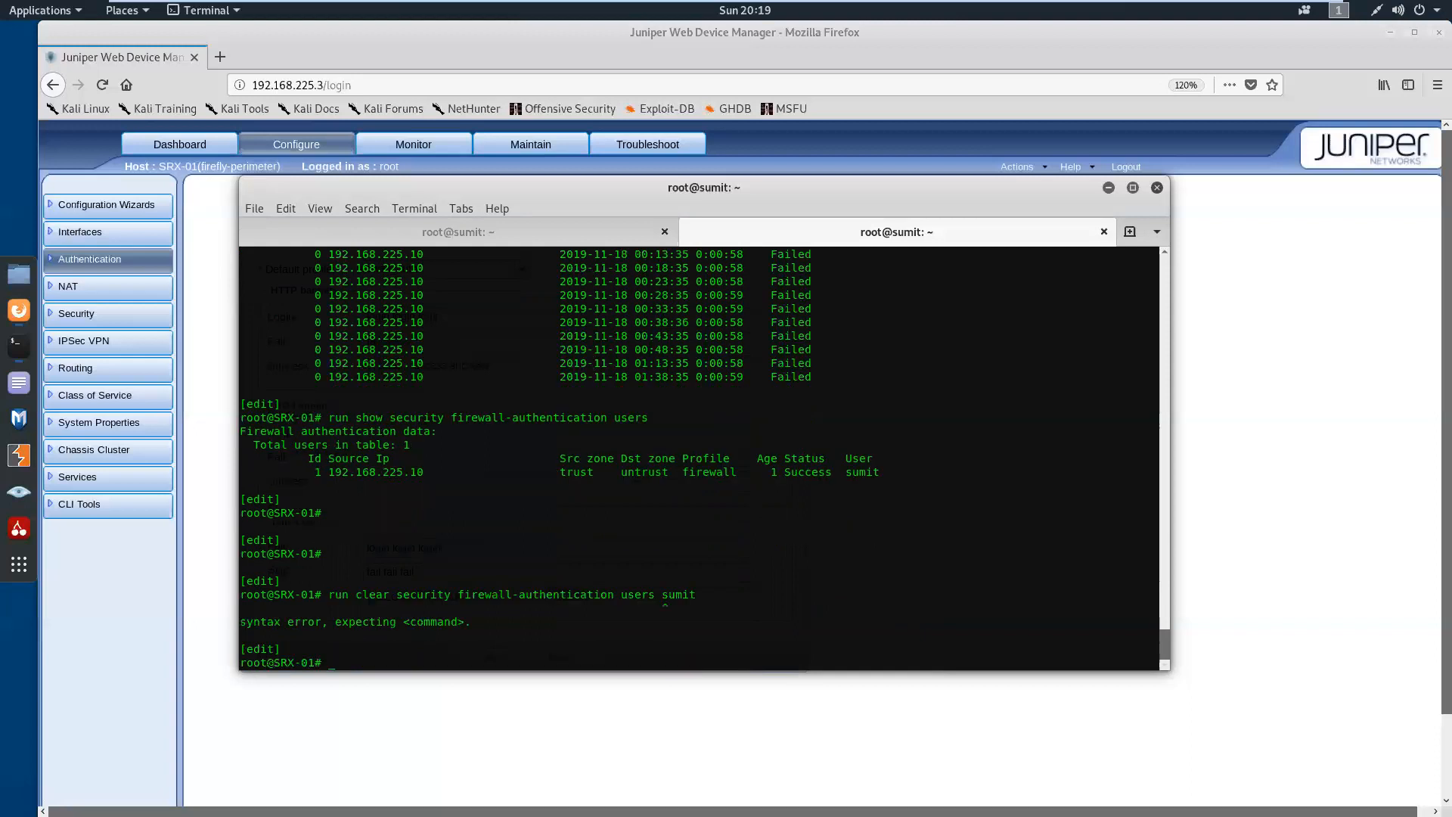
# Check the completions of the clear security firewall-authentication users command and clear the entry with identifier 1
pyautogui.press('Up')
pyautogui.press('BackSpace')
pyautogui.press('BackSpace')
pyautogui.press('BackSpace')
pyautogui.press('BackSpace')
pyautogui.press('BackSpace')
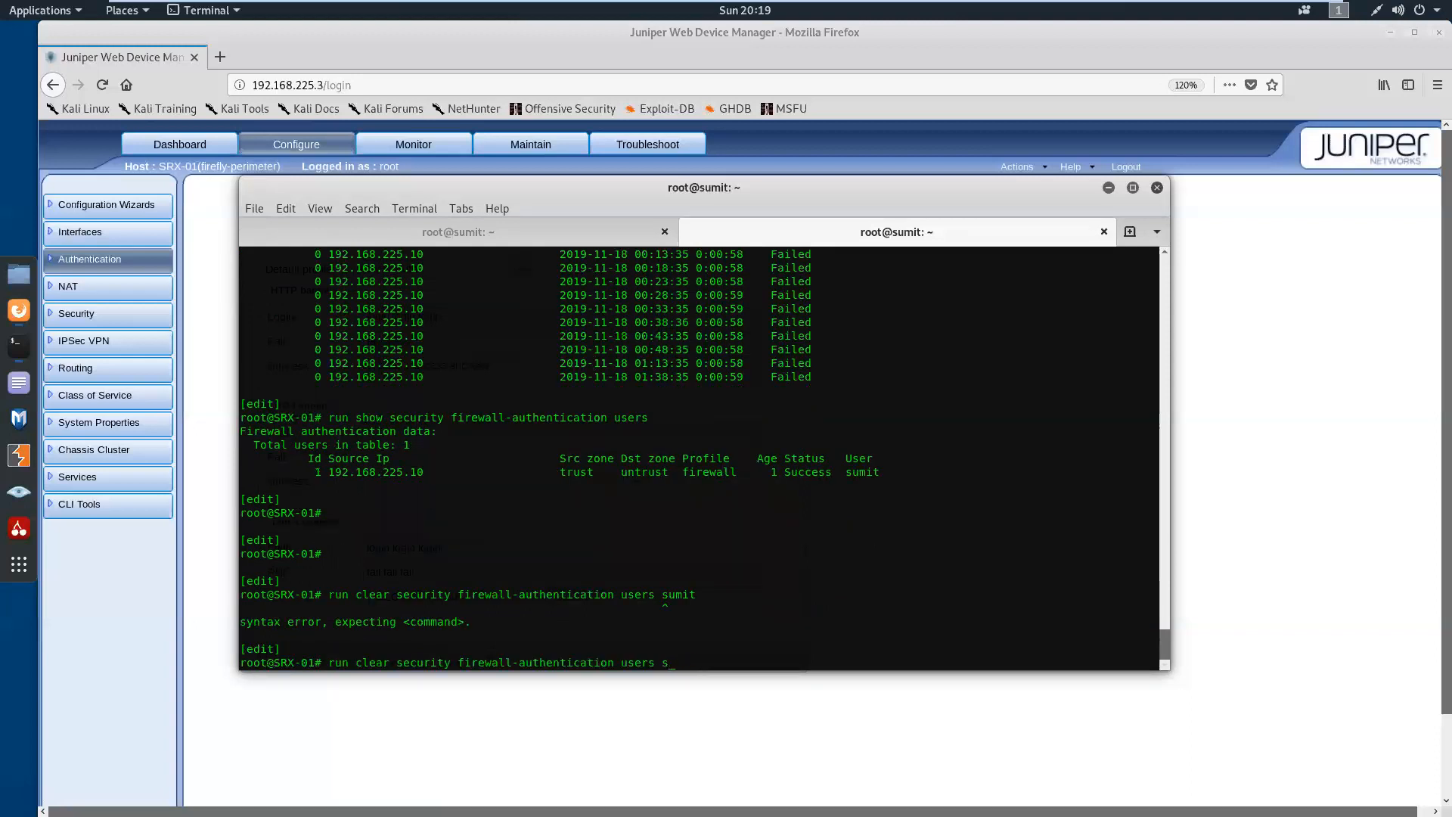
pyautogui.write('?')
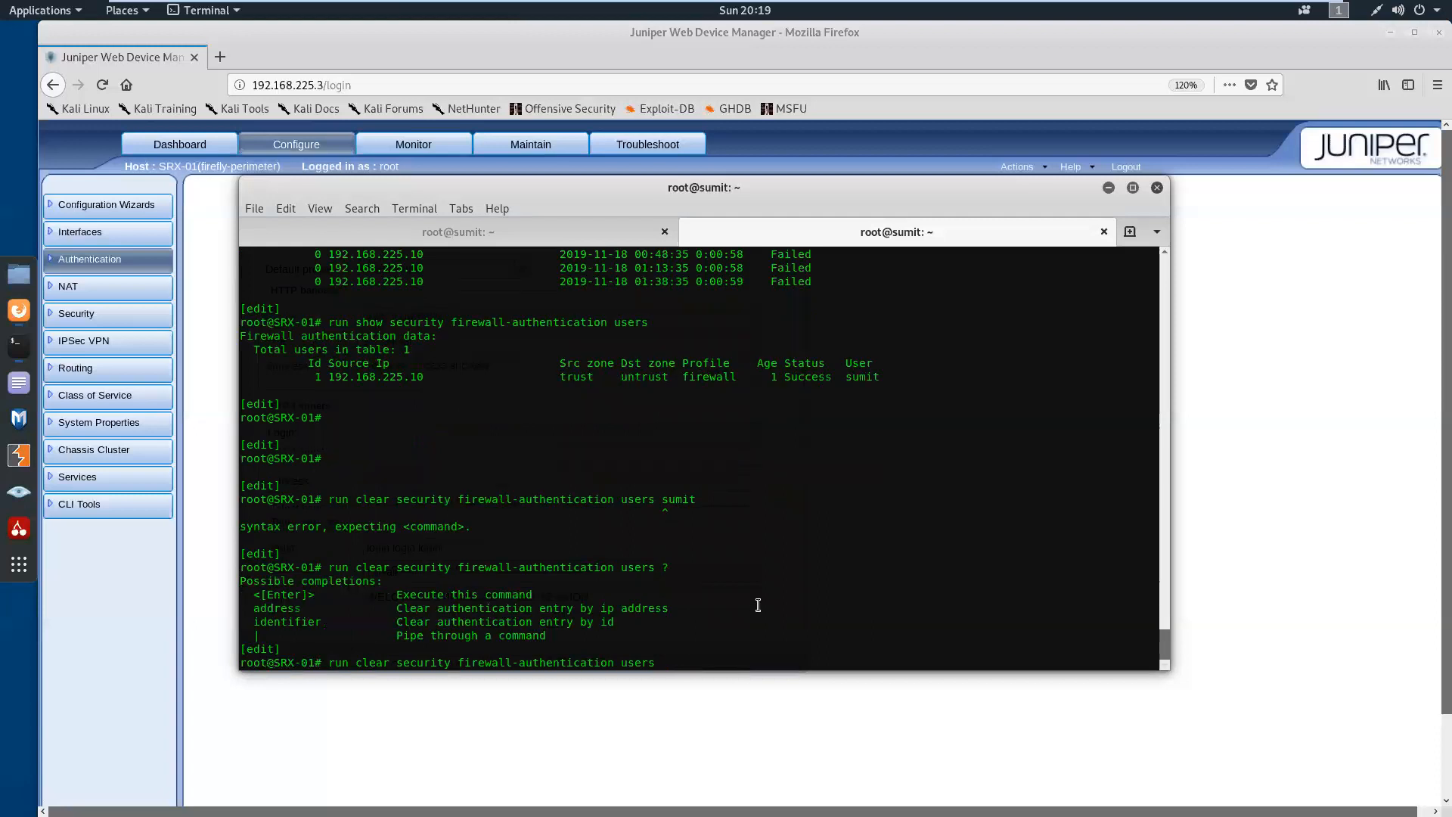
pyautogui.write('identifier ?')
# Run show security firewall-authentication users again to recheck the user table
pyautogui.press('Up')
pyautogui.press('Up')
pyautogui.press('Up')
pyautogui.press('Up')
pyautogui.press('Up')
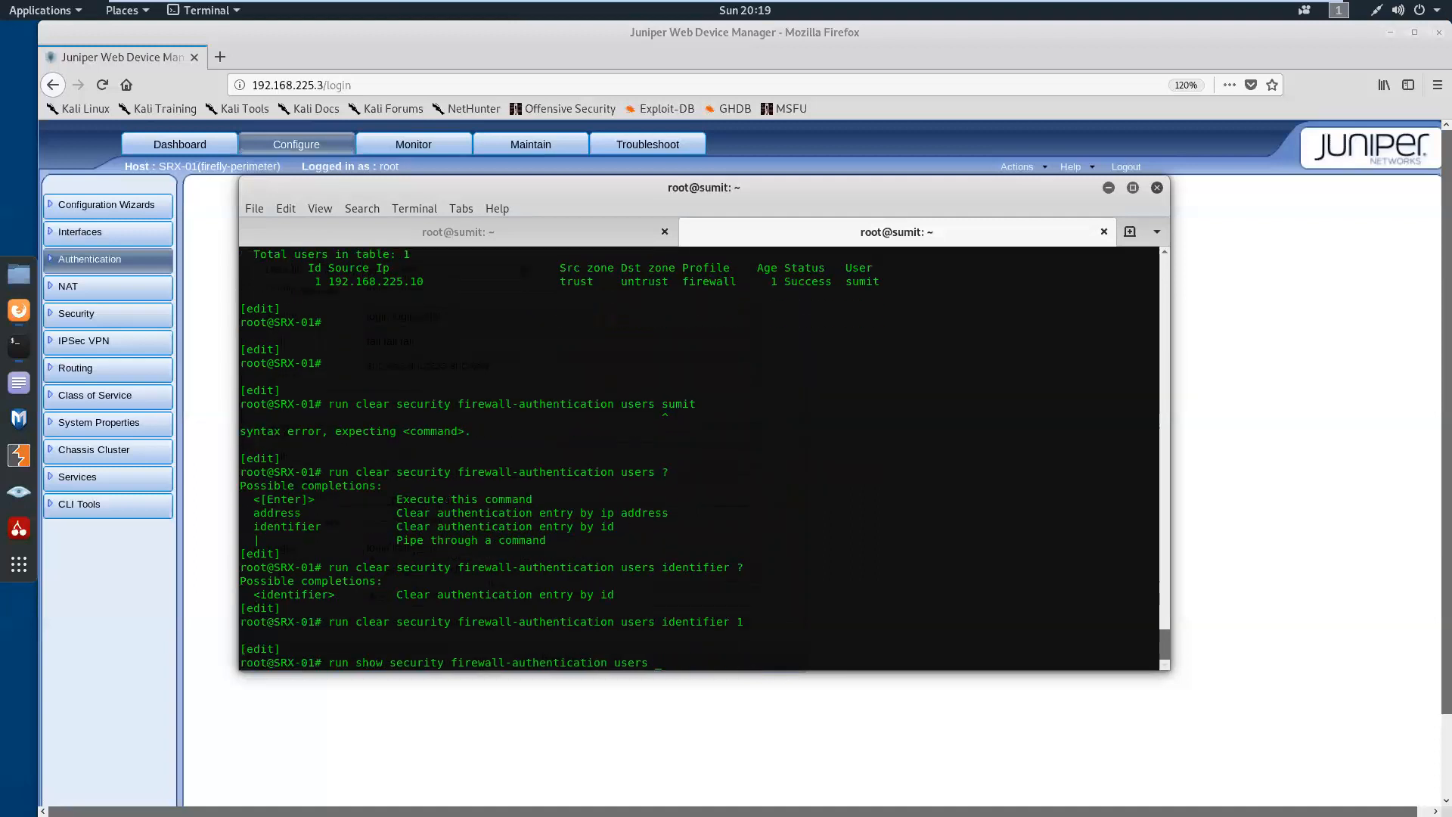
pyautogui.press('Return')
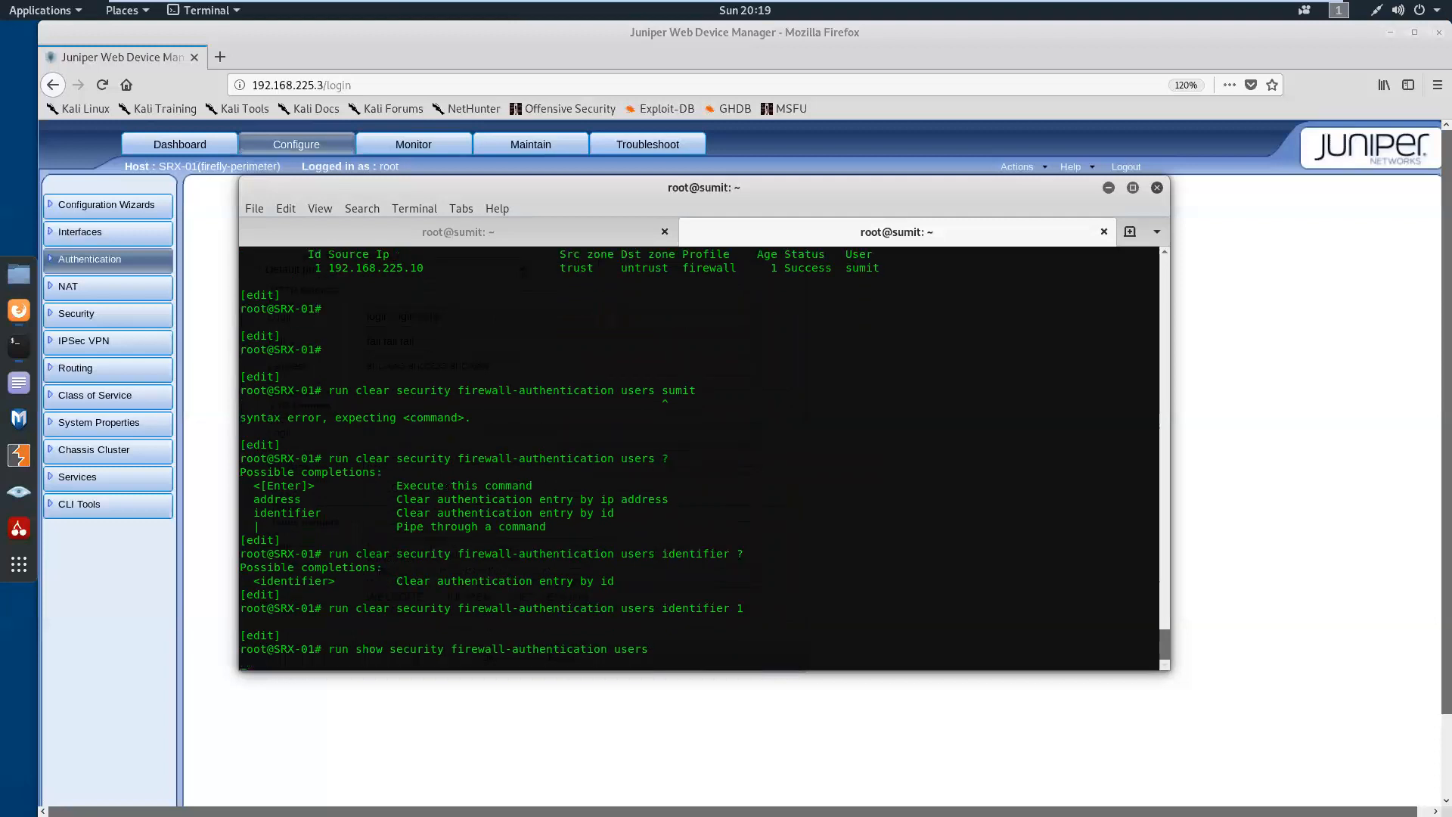
pyautogui.press('Return')
pyautogui.press('Return')
pyautogui.press('Return')
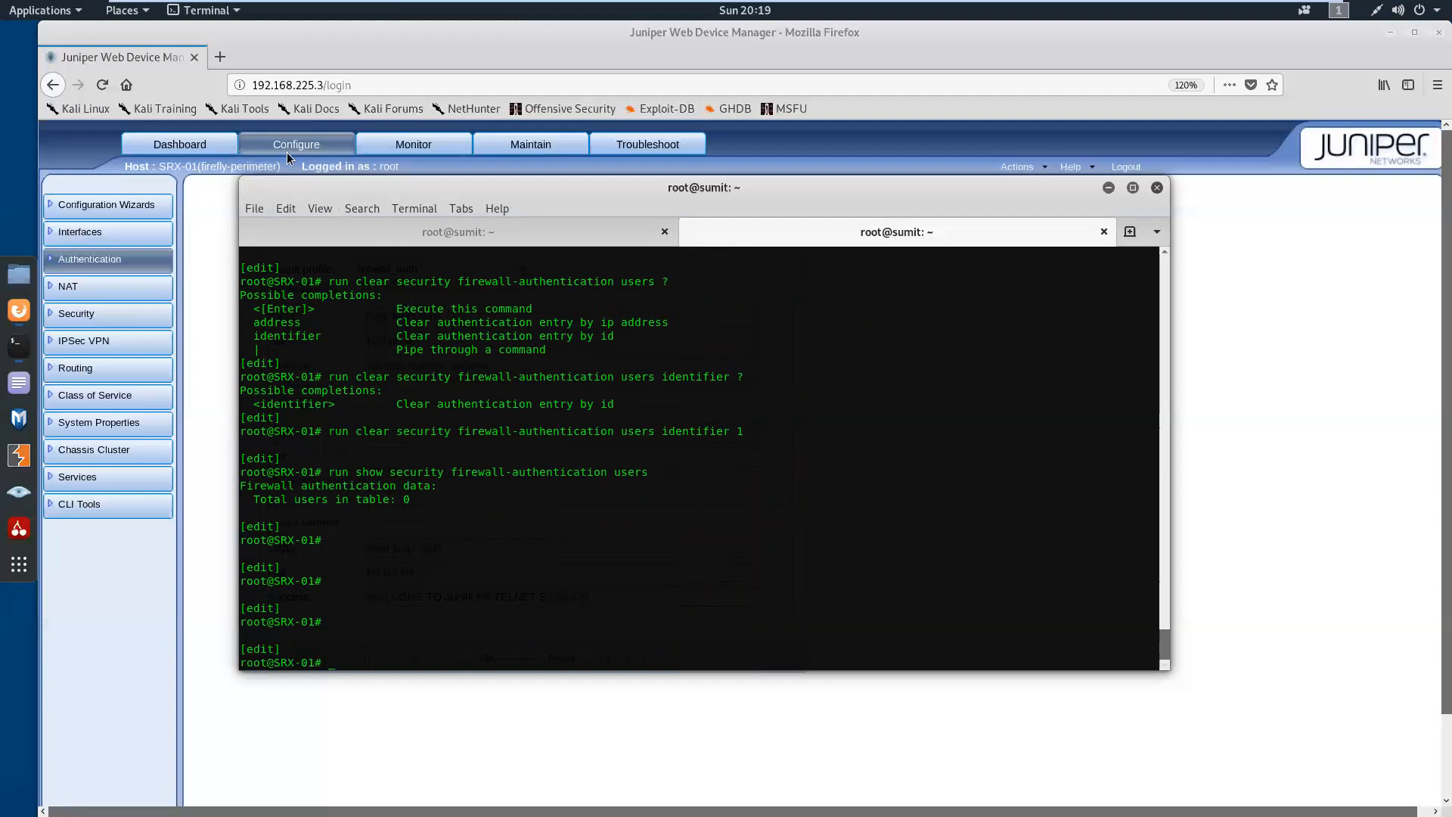
pyautogui.click(219, 58)
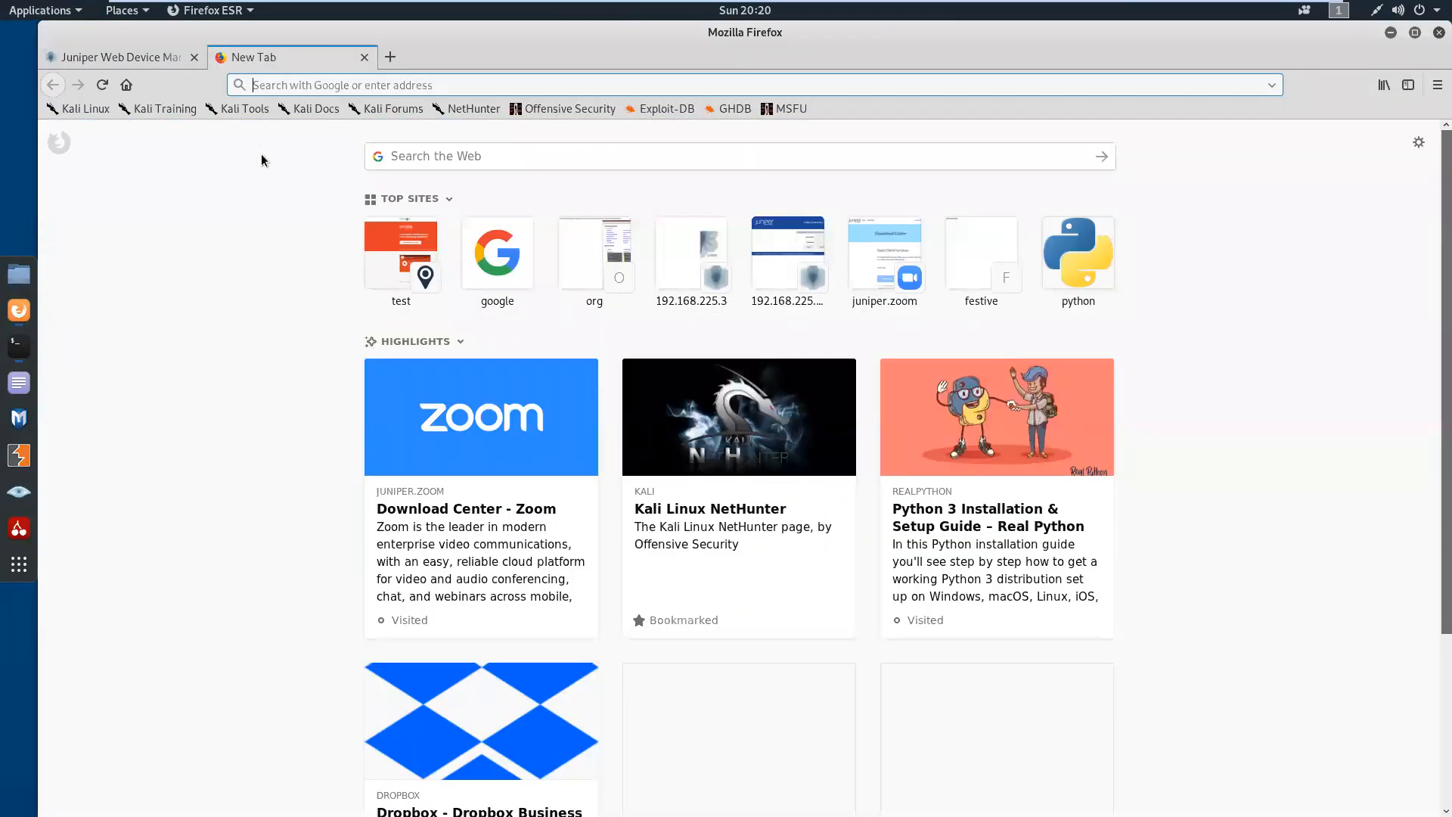
pyautogui.write('o')
pyautogui.press('BackSpace')
pyautogui.press('BackSpace')
pyautogui.write('http')
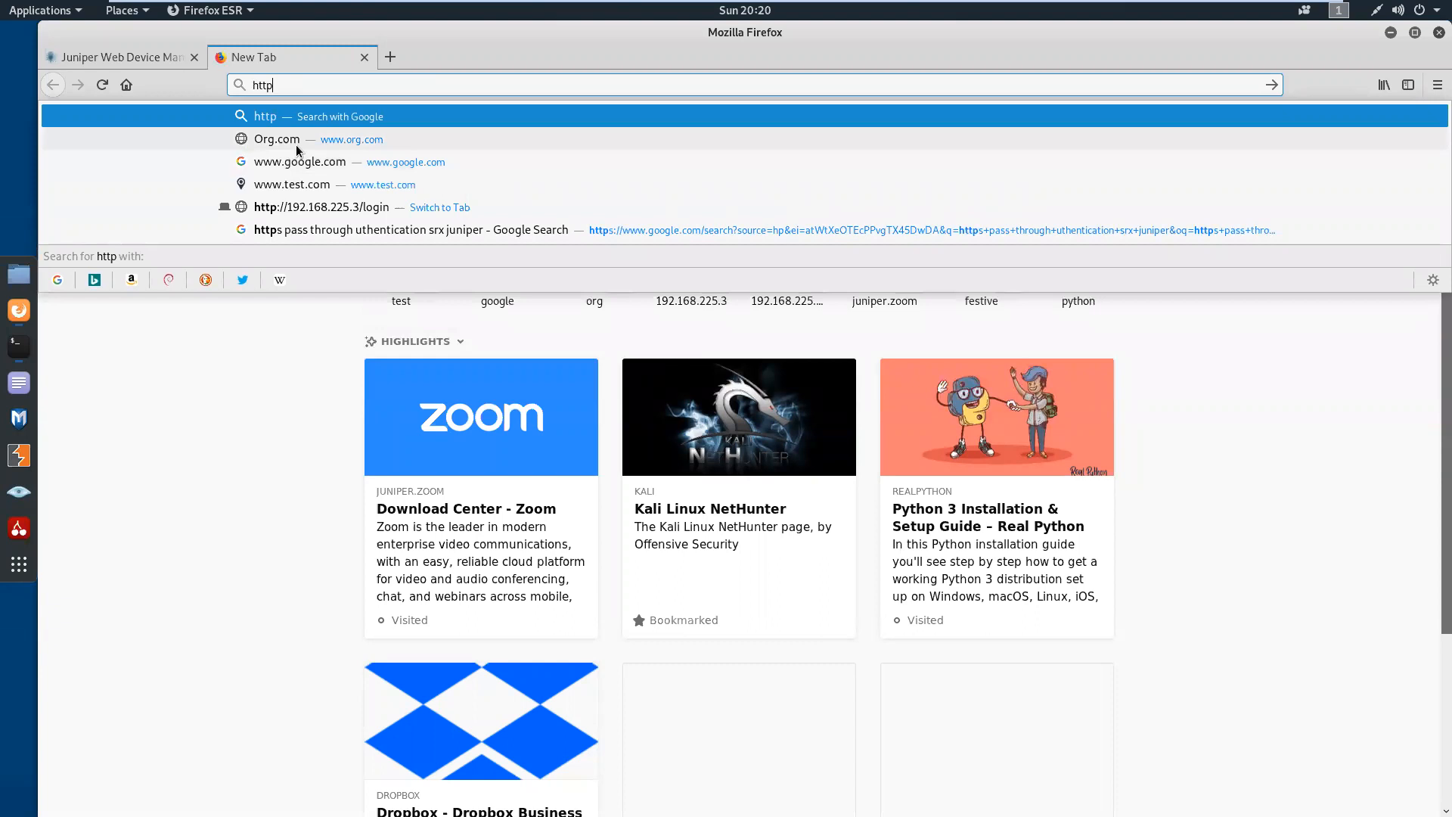
pyautogui.click(296, 146)
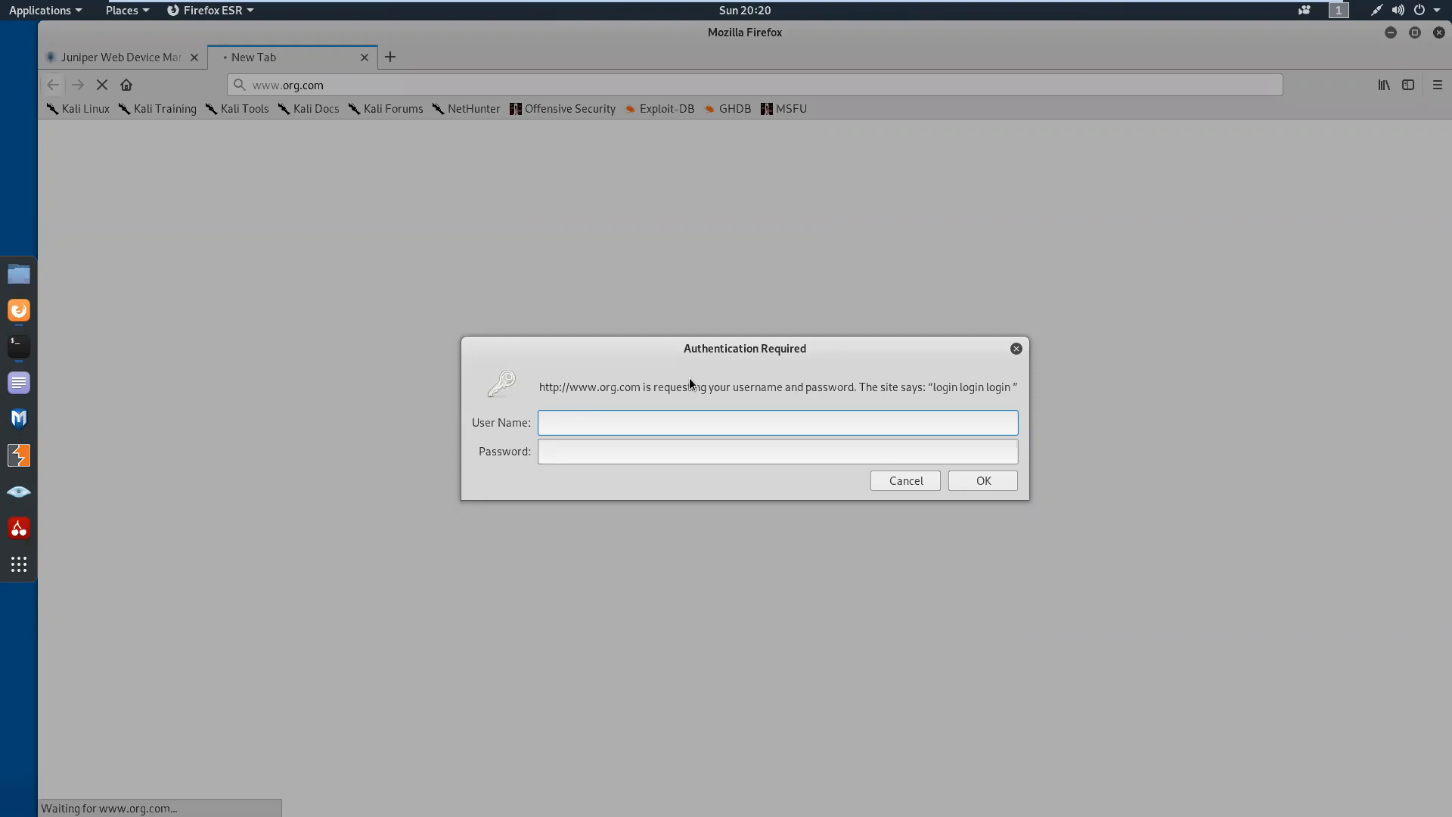
pyautogui.write('sumit')
pyautogui.press('Tab')
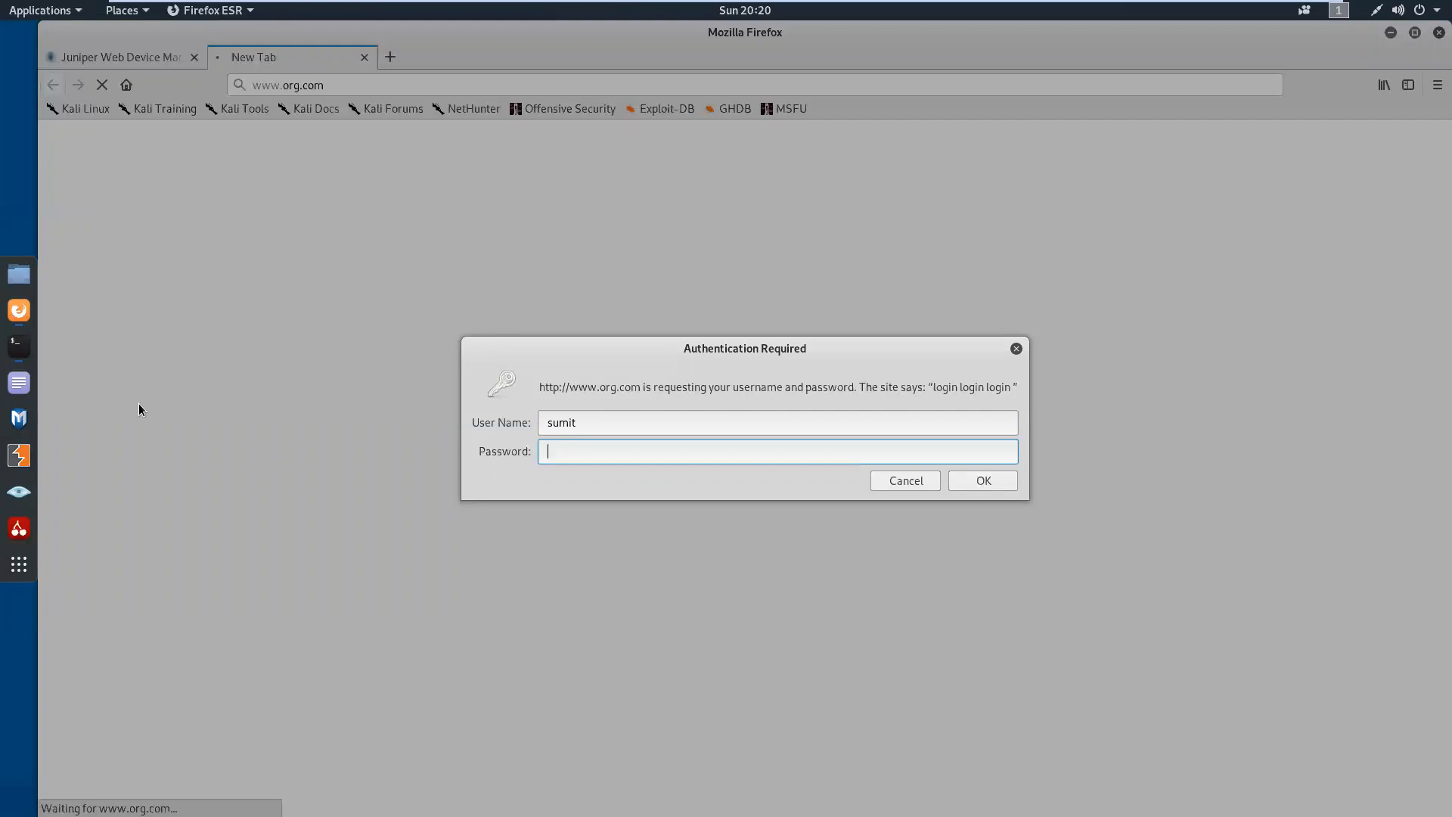
# Switch to the Kali shell and start a ping to 8.8.8.8 while the web authentication is still pending
pyautogui.click(19, 346)
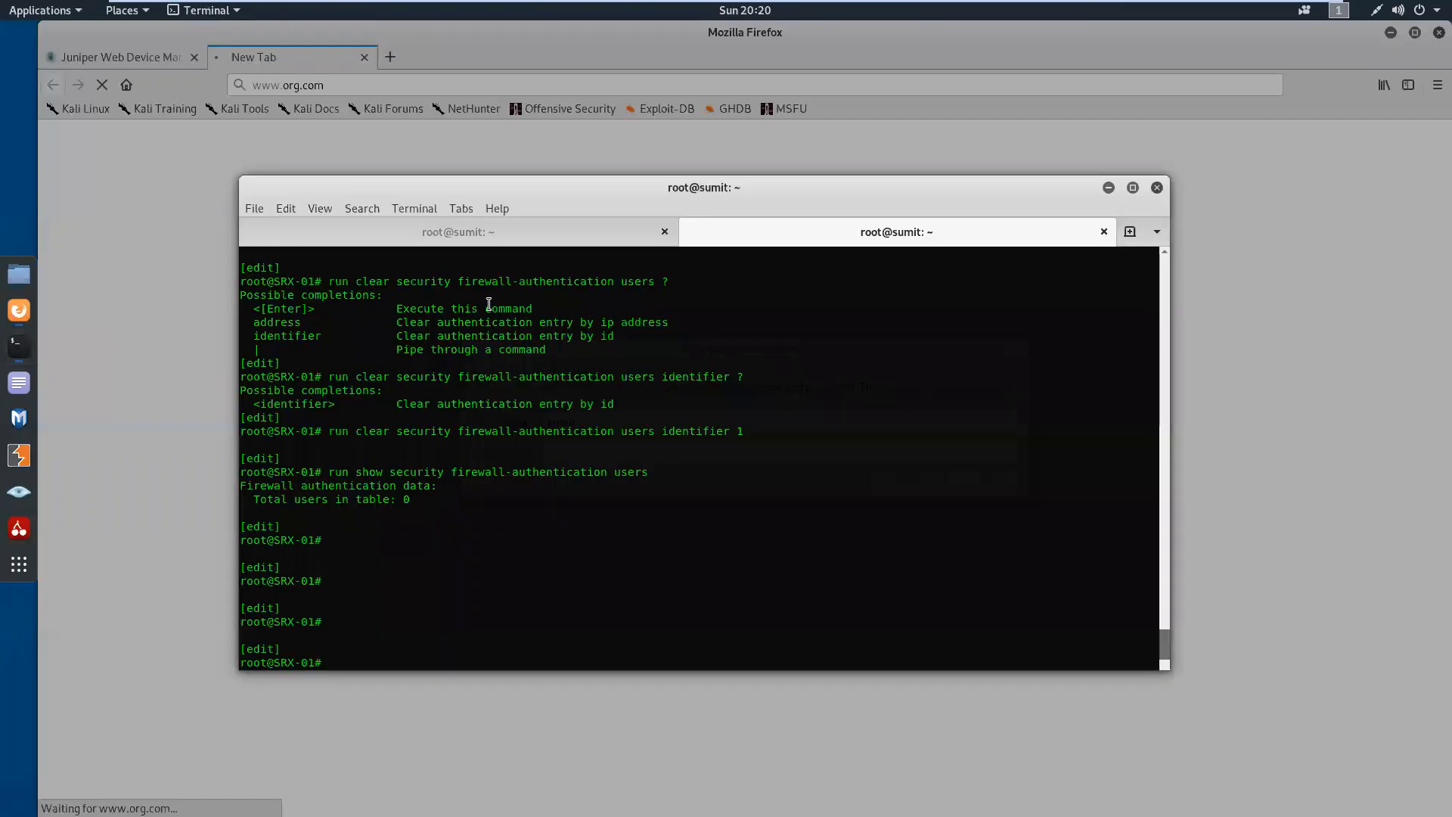
pyautogui.click(541, 239)
pyautogui.press('BackSpace')
pyautogui.press('BackSpace')
pyautogui.press('BackSpace')
pyautogui.press('BackSpace')
pyautogui.press('BackSpace')
pyautogui.press('BackSpace')
pyautogui.press('BackSpace')
pyautogui.press('BackSpace')
pyautogui.write('uname -a')
pyautogui.press('Up')
pyautogui.press('Up')
pyautogui.press('Up')
pyautogui.press('Up')
pyautogui.press('Up')
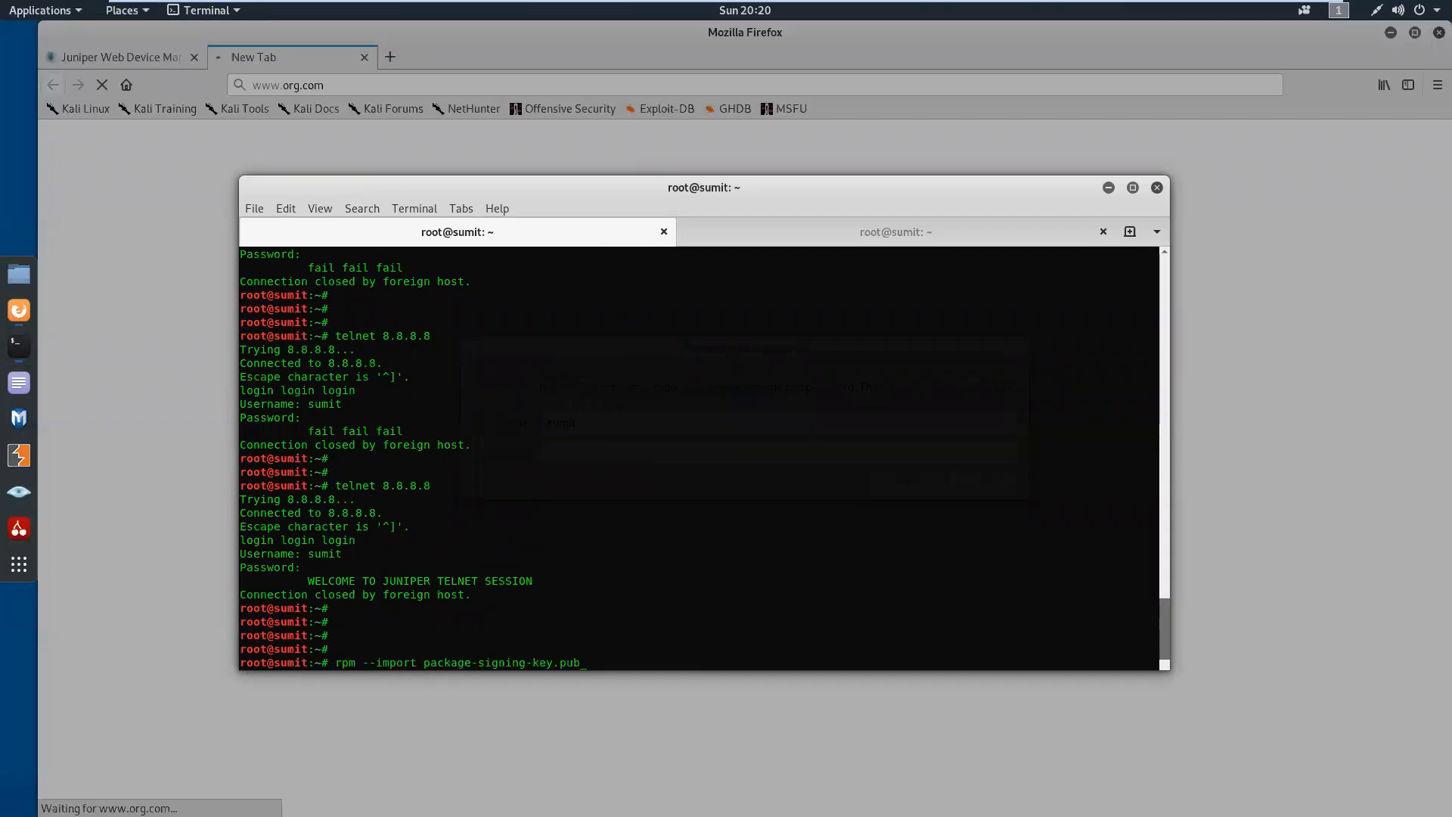
pyautogui.press('Up')
pyautogui.press('BackSpace')
pyautogui.press('BackSpace')
pyautogui.press('BackSpace')
pyautogui.press('BackSpace')
pyautogui.write('ping ')
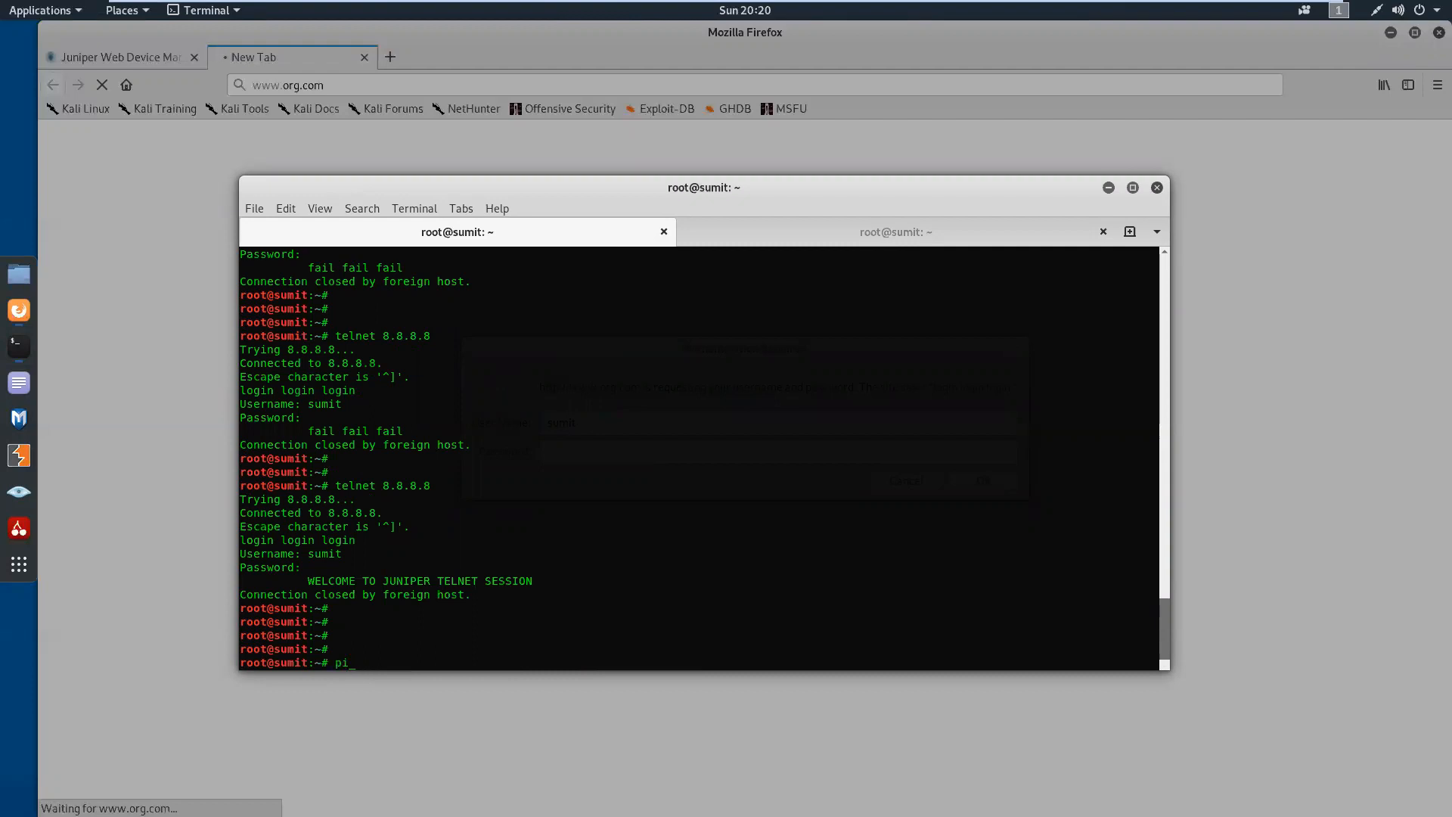
pyautogui.write('8.8.8.8')
pyautogui.press('Return')
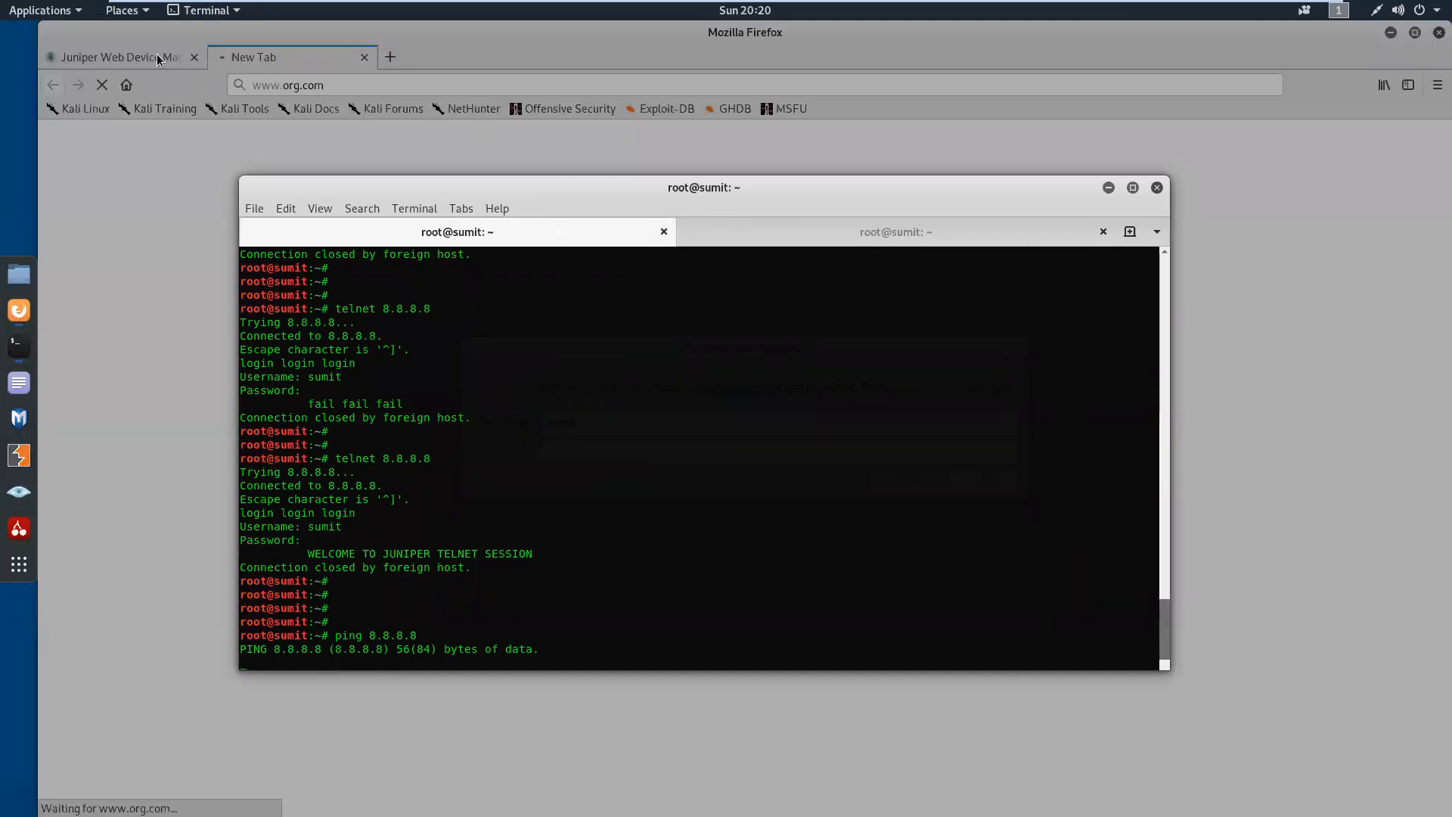
# Return to Firefox, submit the account password in the authentication prompt, and decline saving the login for org.com
pyautogui.click(205, 152)
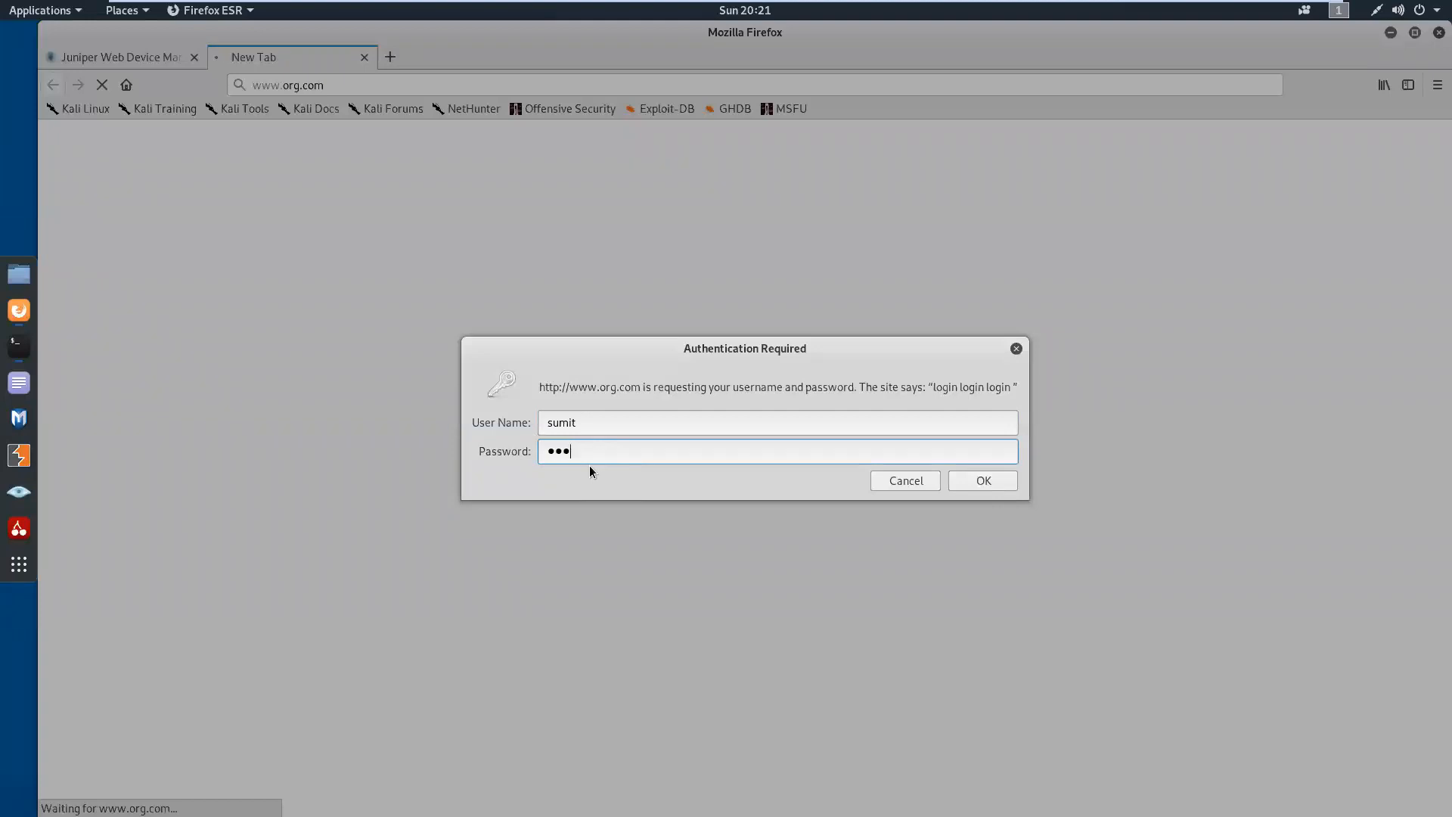
pyautogui.click(973, 475)
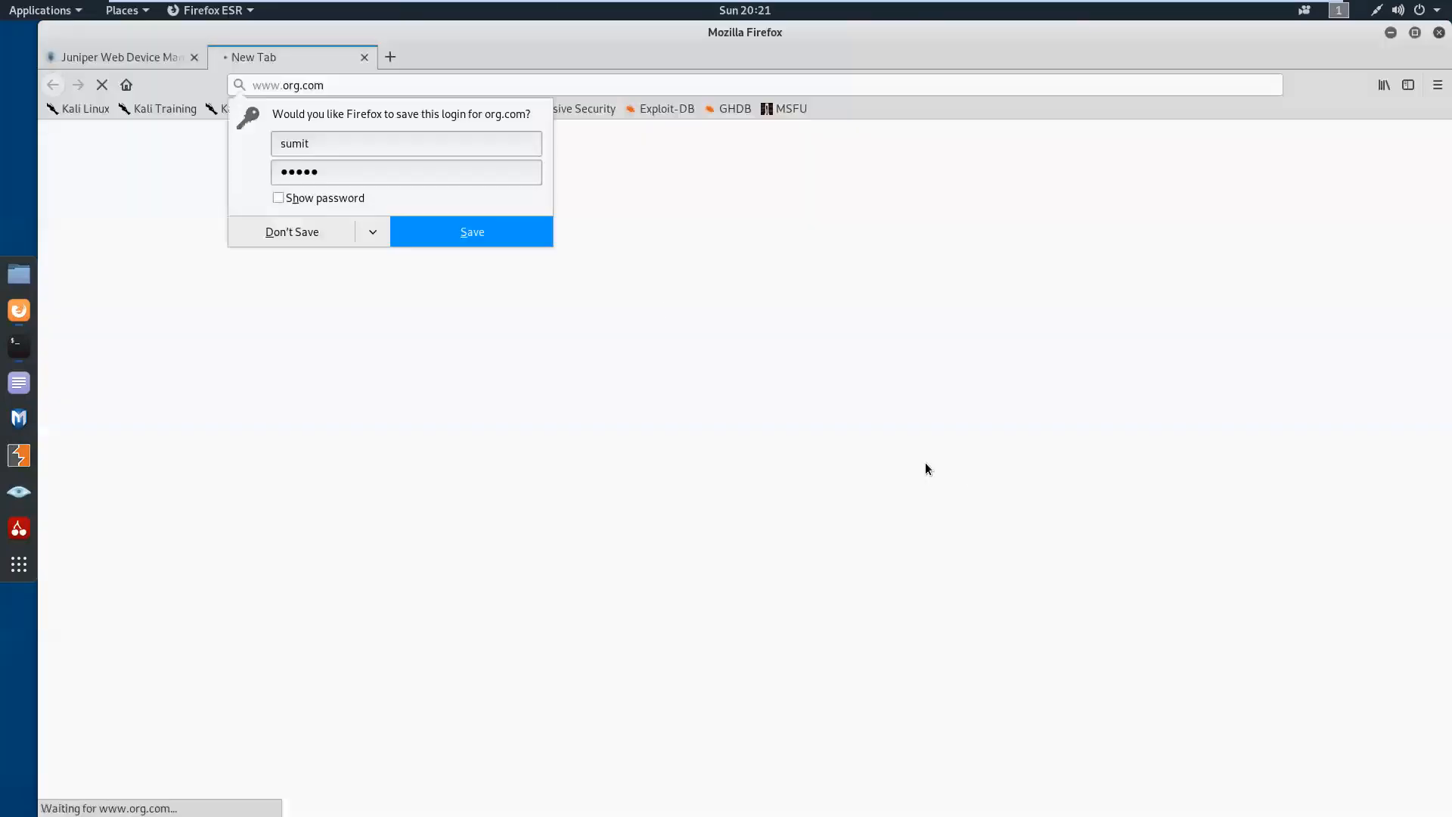
pyautogui.click(326, 241)
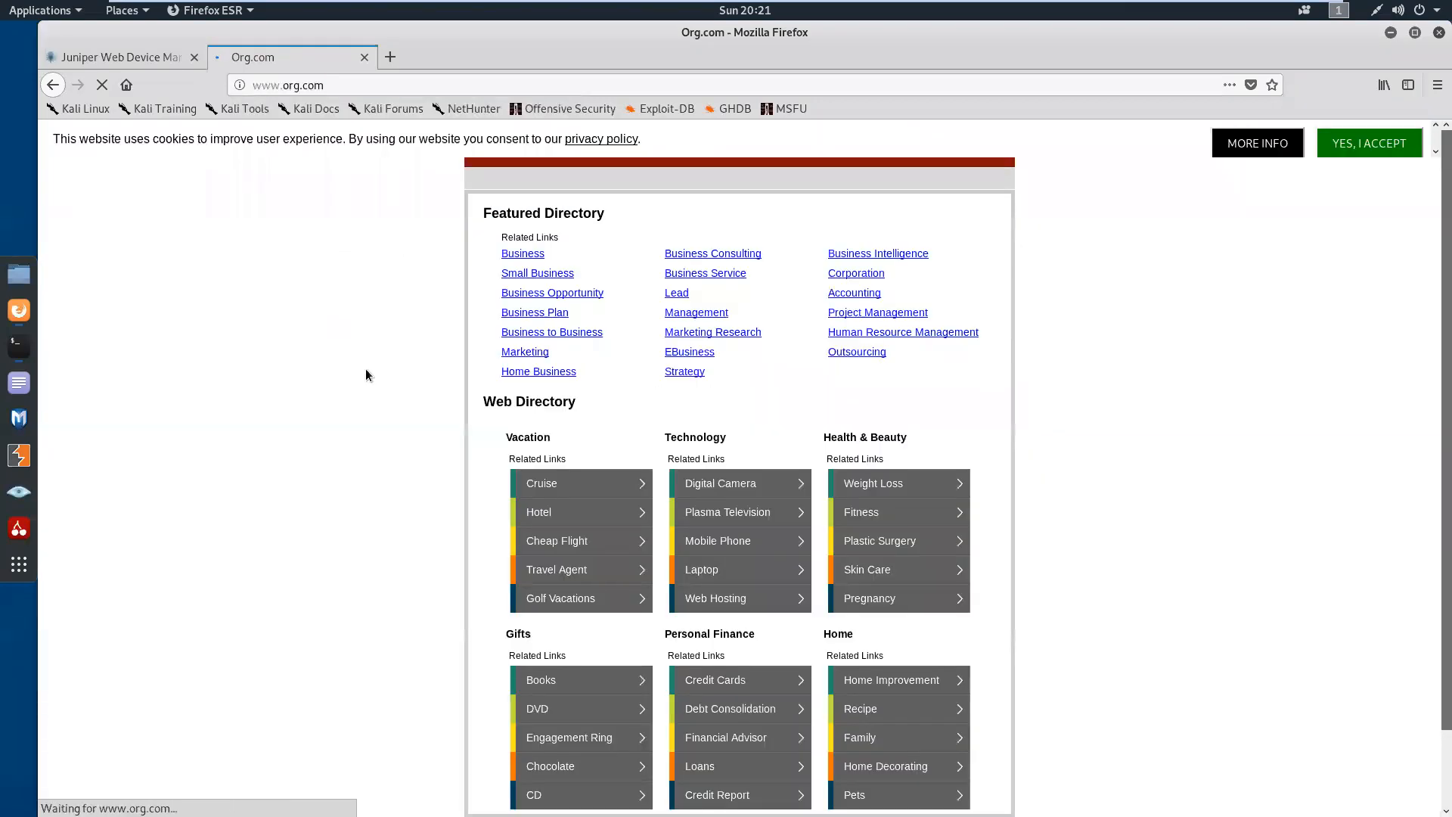
# Return to the Kali terminal, examine the ping replies from 8.8.8.8, and stop the ping
pyautogui.click(19, 346)
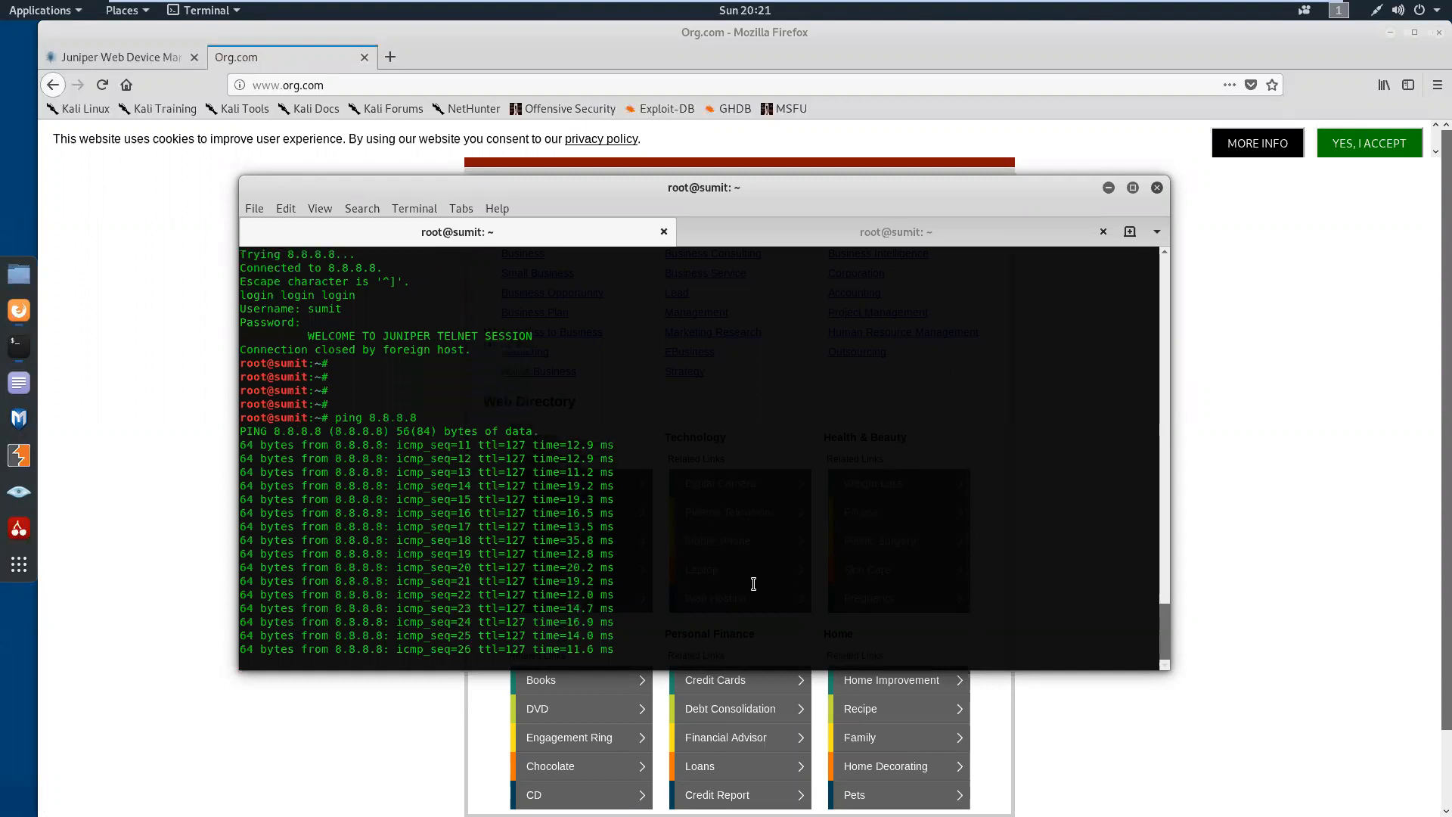
pyautogui.hotkey('ctrl', 'c')
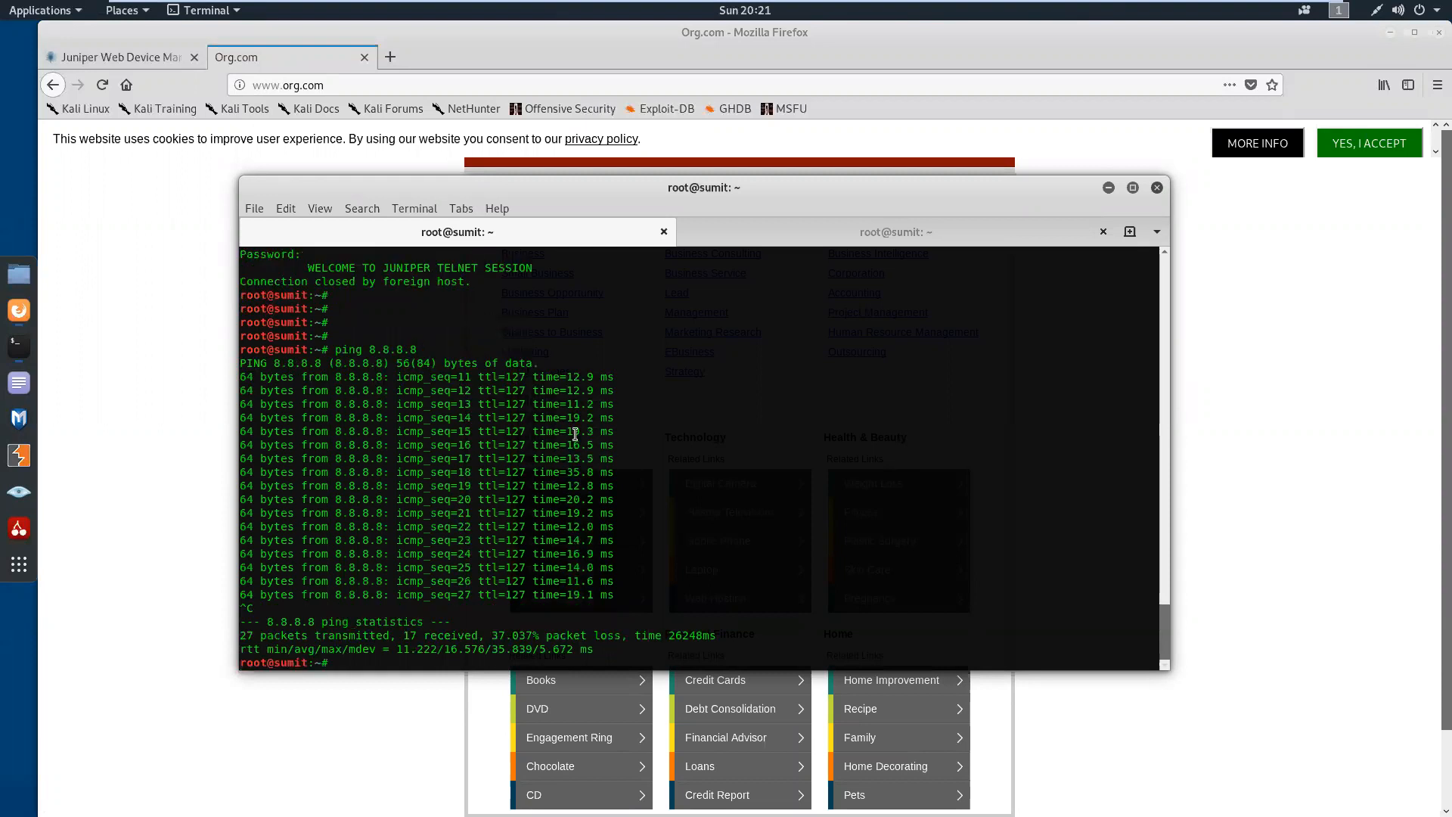
# Minimize Firefox, open failed_attempt.pcapng from the desktop in Wireshark, and filter the capture by http
pyautogui.click(142, 408)
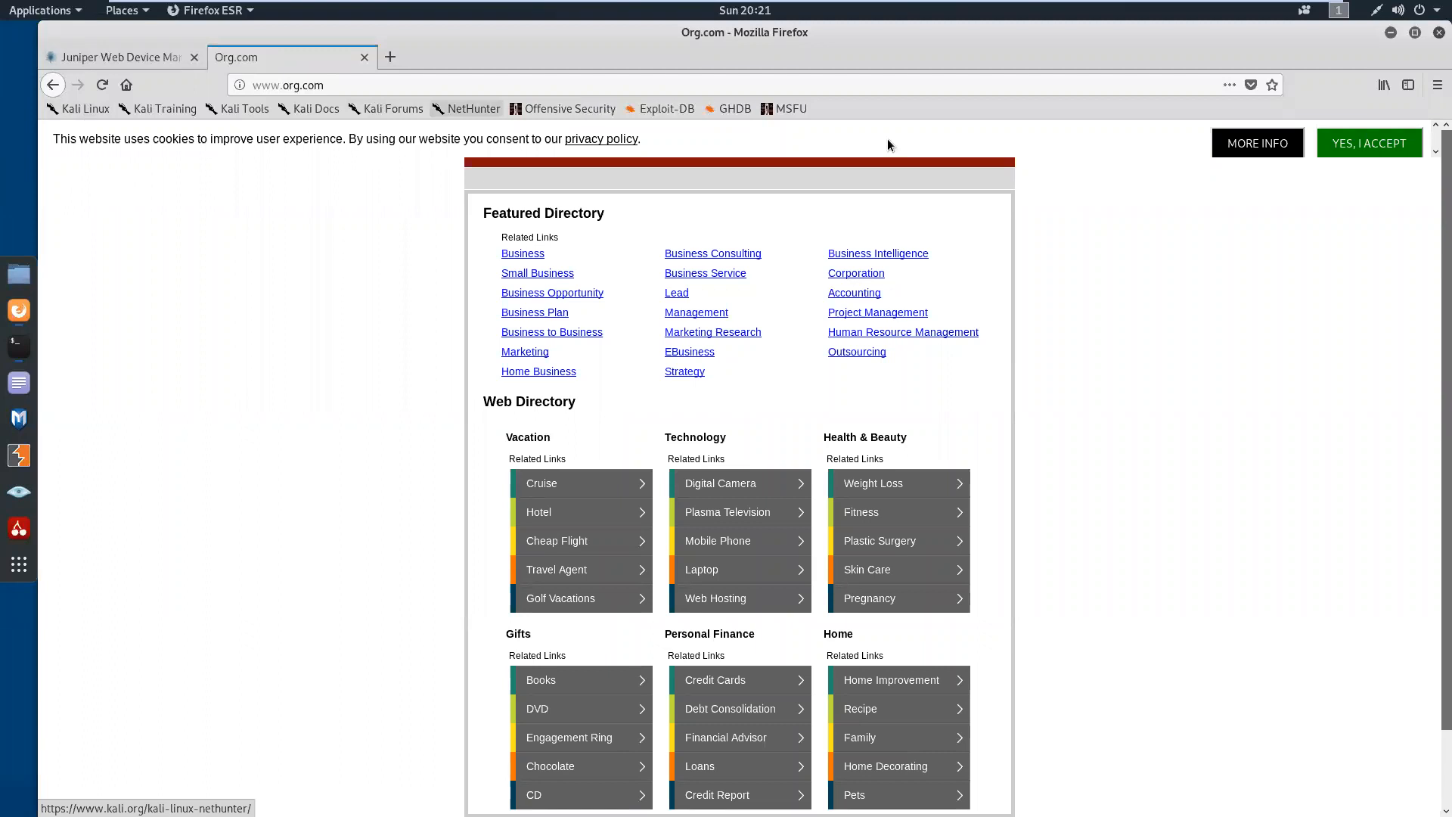
pyautogui.click(1390, 34)
pyautogui.moveTo(95, 74); pyautogui.dragTo(106, 159)
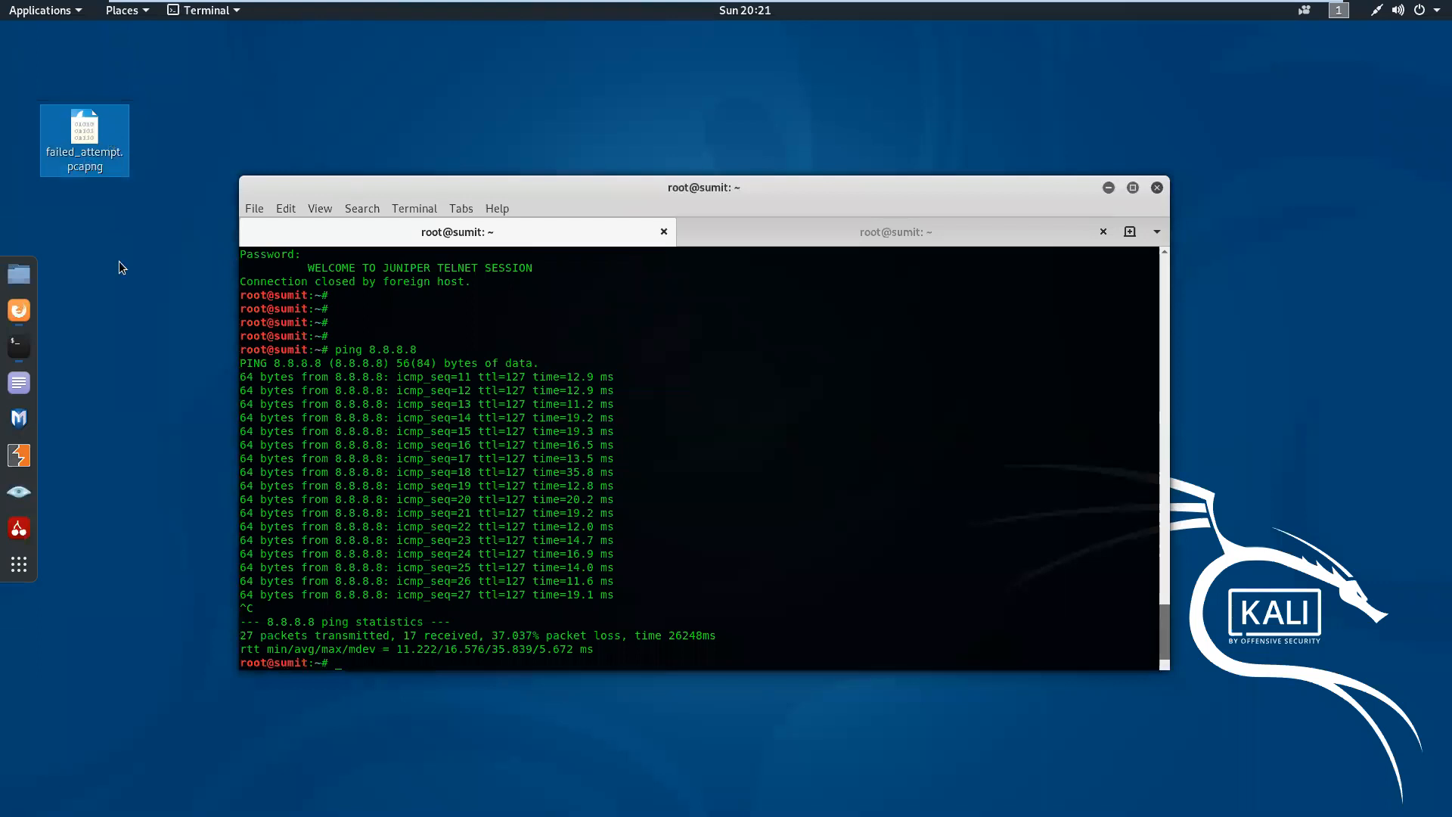
pyautogui.doubleClick(104, 167)
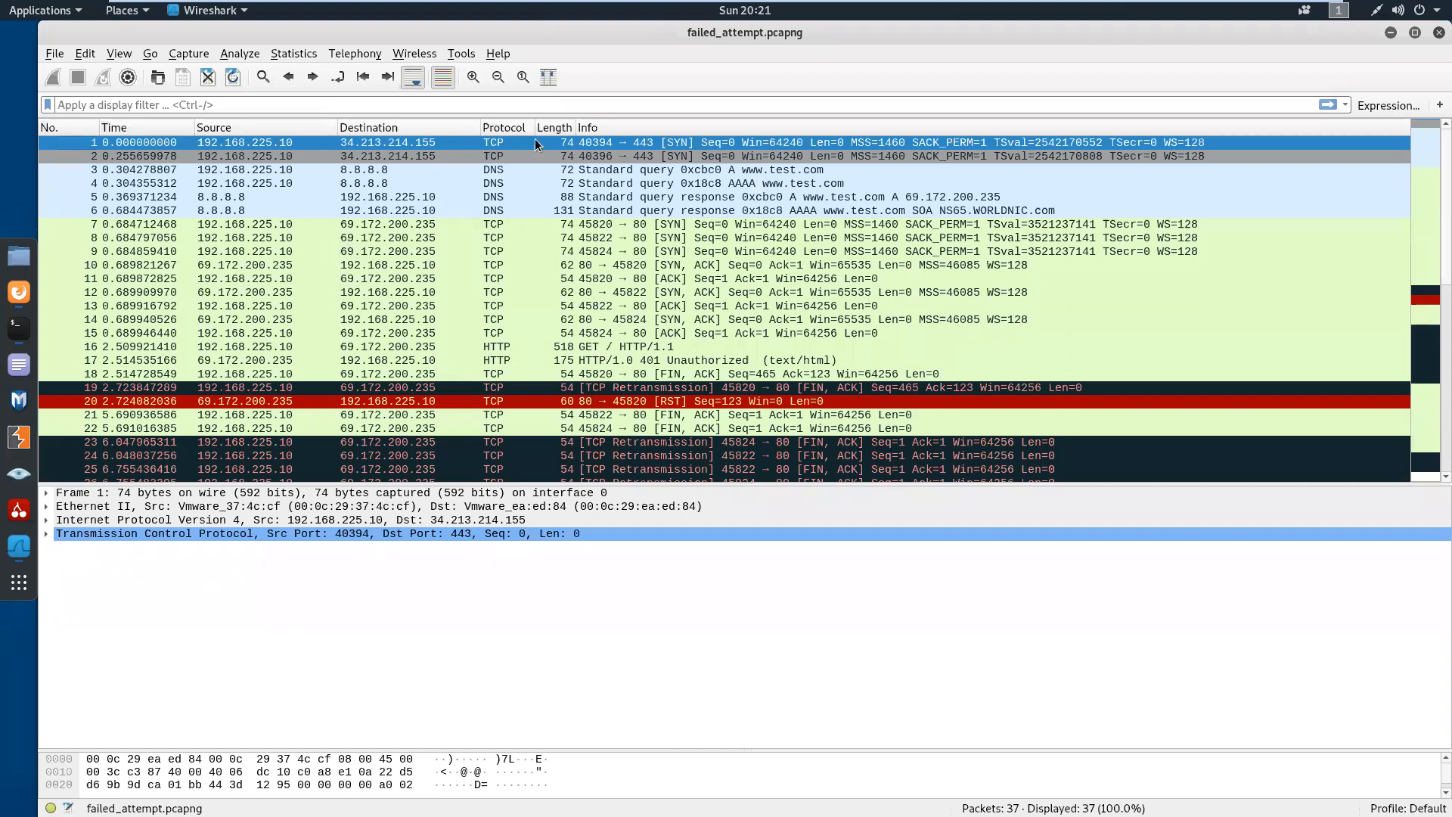
pyautogui.click(523, 106)
pyautogui.write('http')
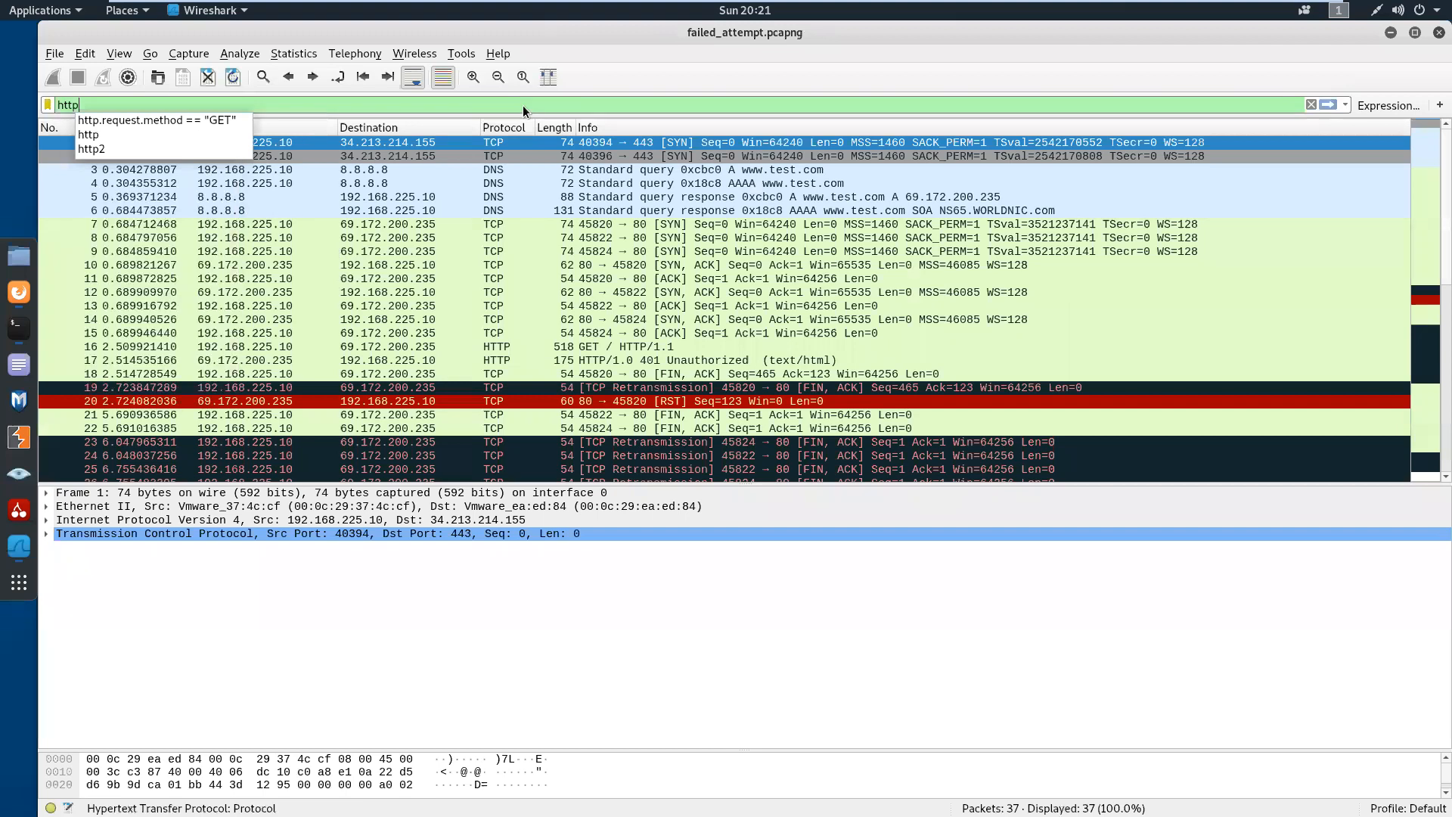
pyautogui.press('Return')
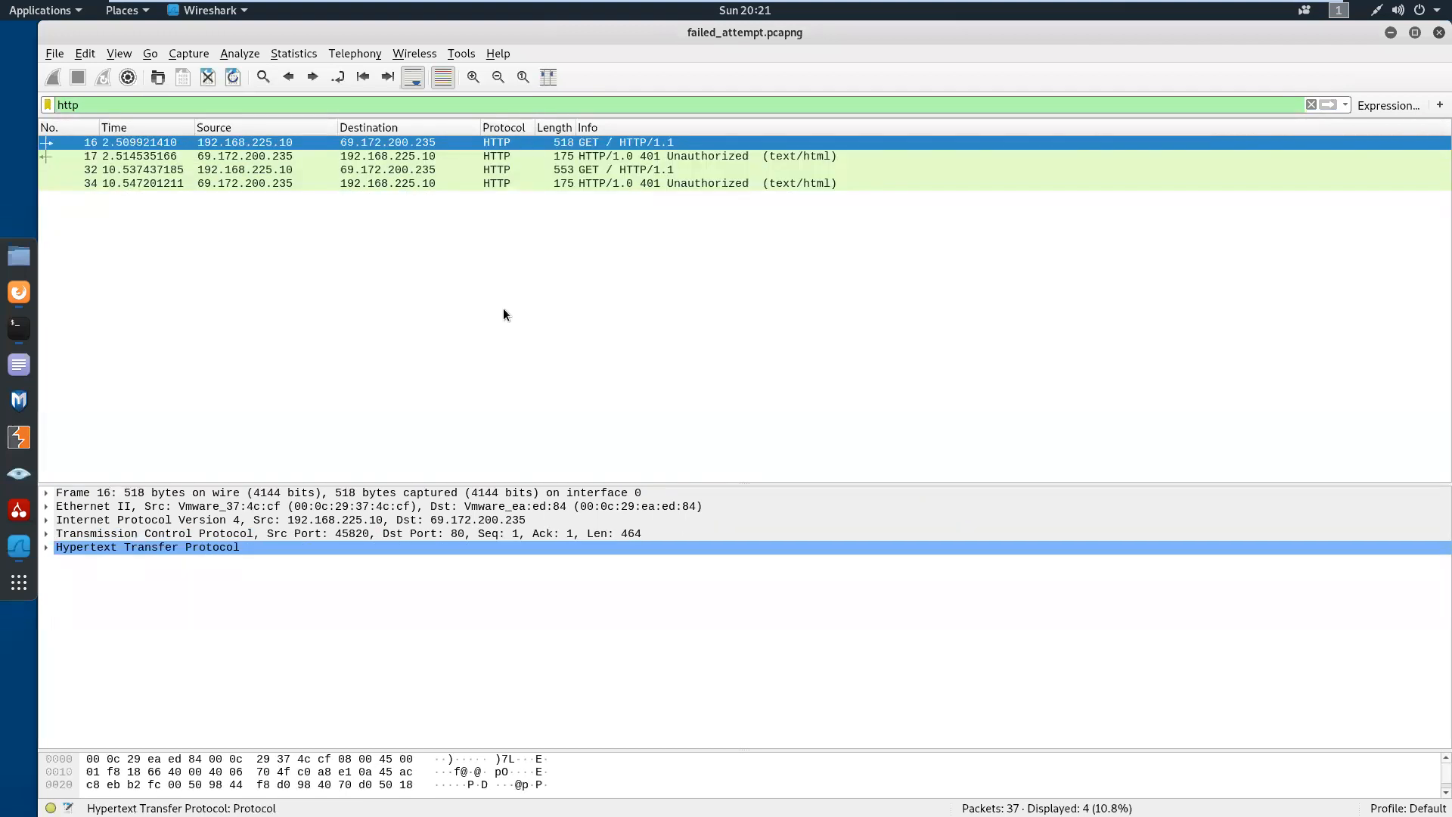
# Expand the Hypertext Transfer Protocol section of packet 16, enlarge the packet details area, and examine the Host header
pyautogui.click(44, 547)
pyautogui.moveTo(406, 482); pyautogui.dragTo(398, 286)
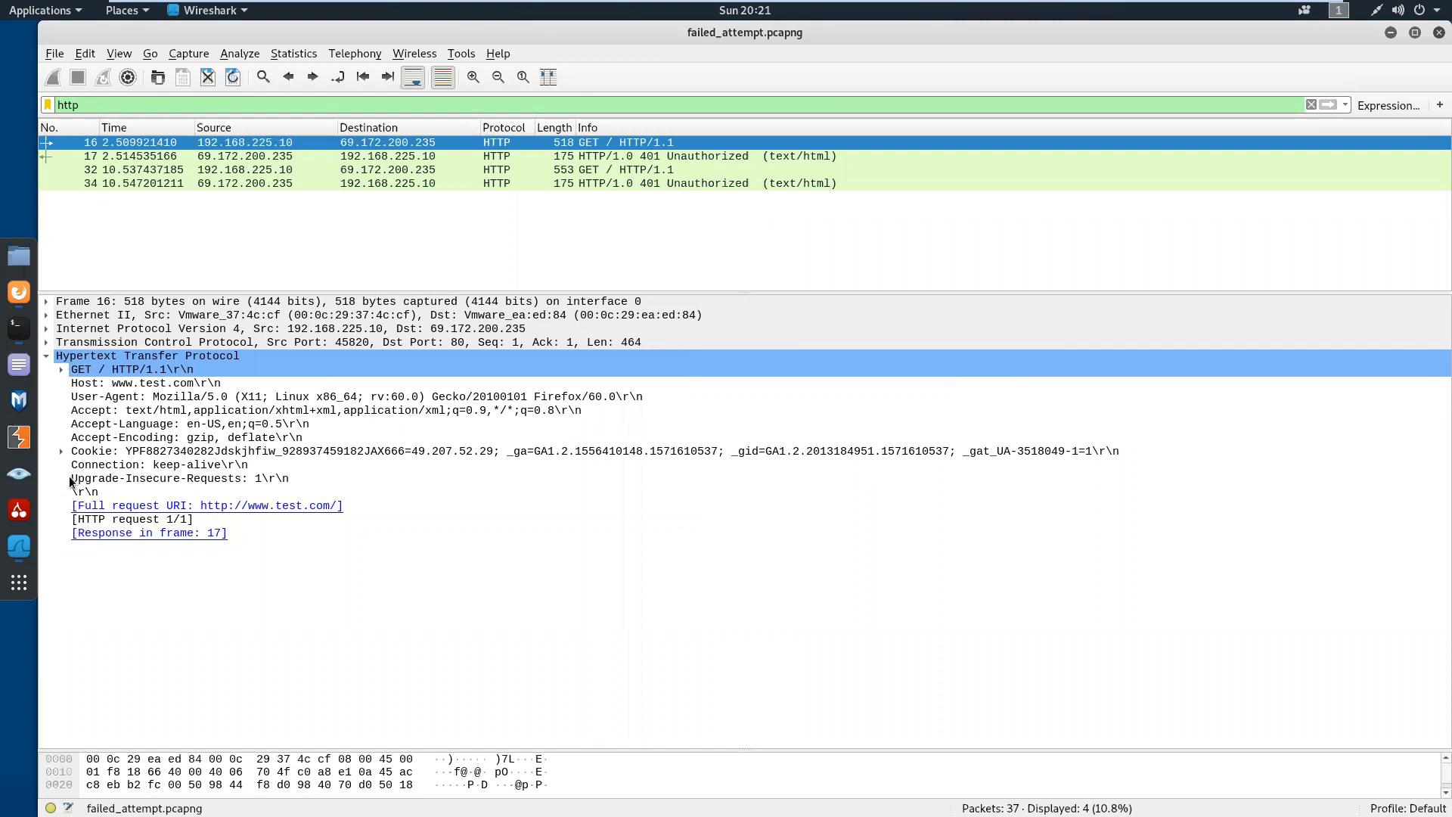
pyautogui.click(134, 396)
pyautogui.press('Up')
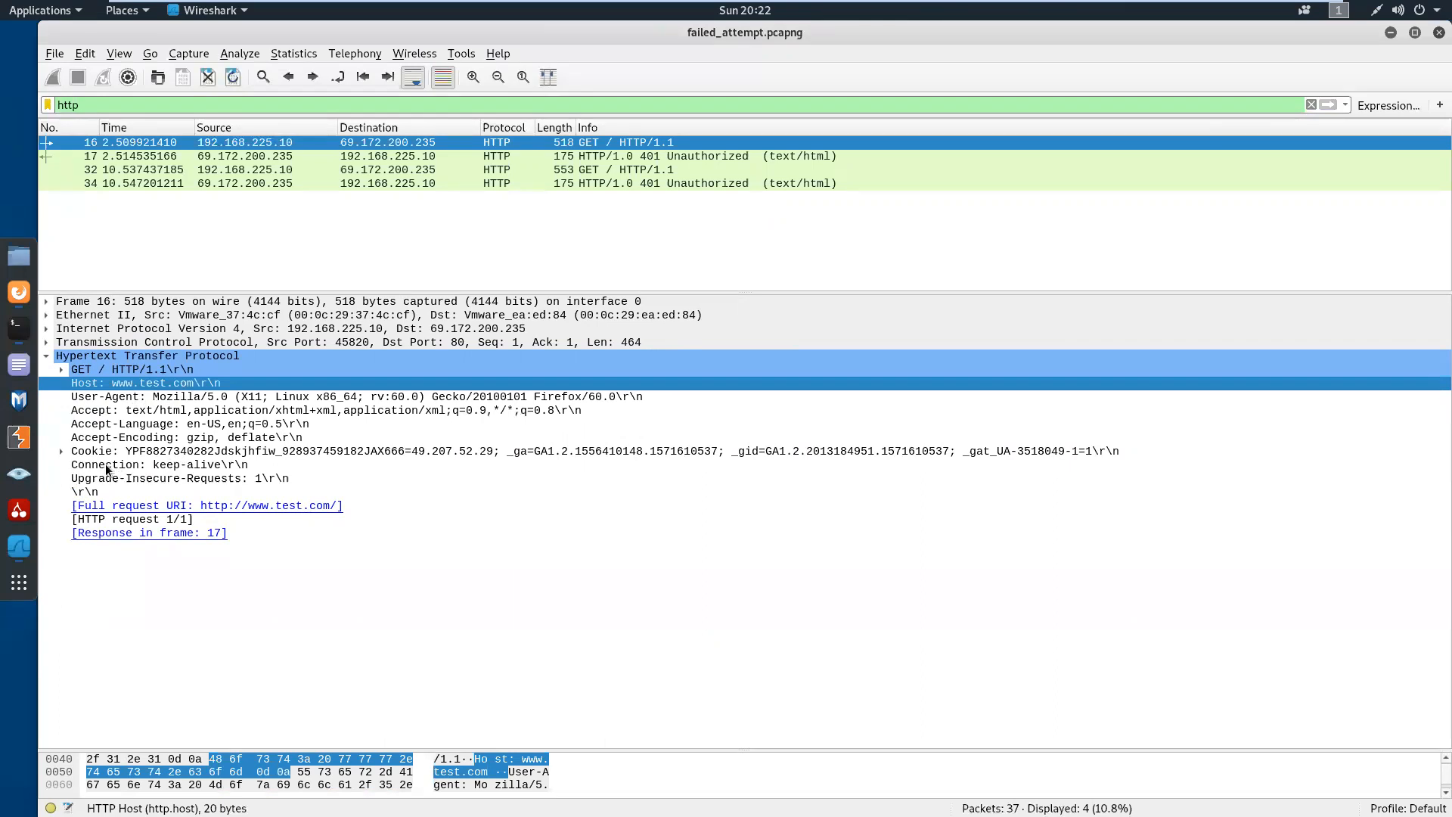
# Examine the WWW-authenticate header in the 401 Unauthorized response, packet 17, and compare it with the GET request in packet 16
pyautogui.click(475, 156)
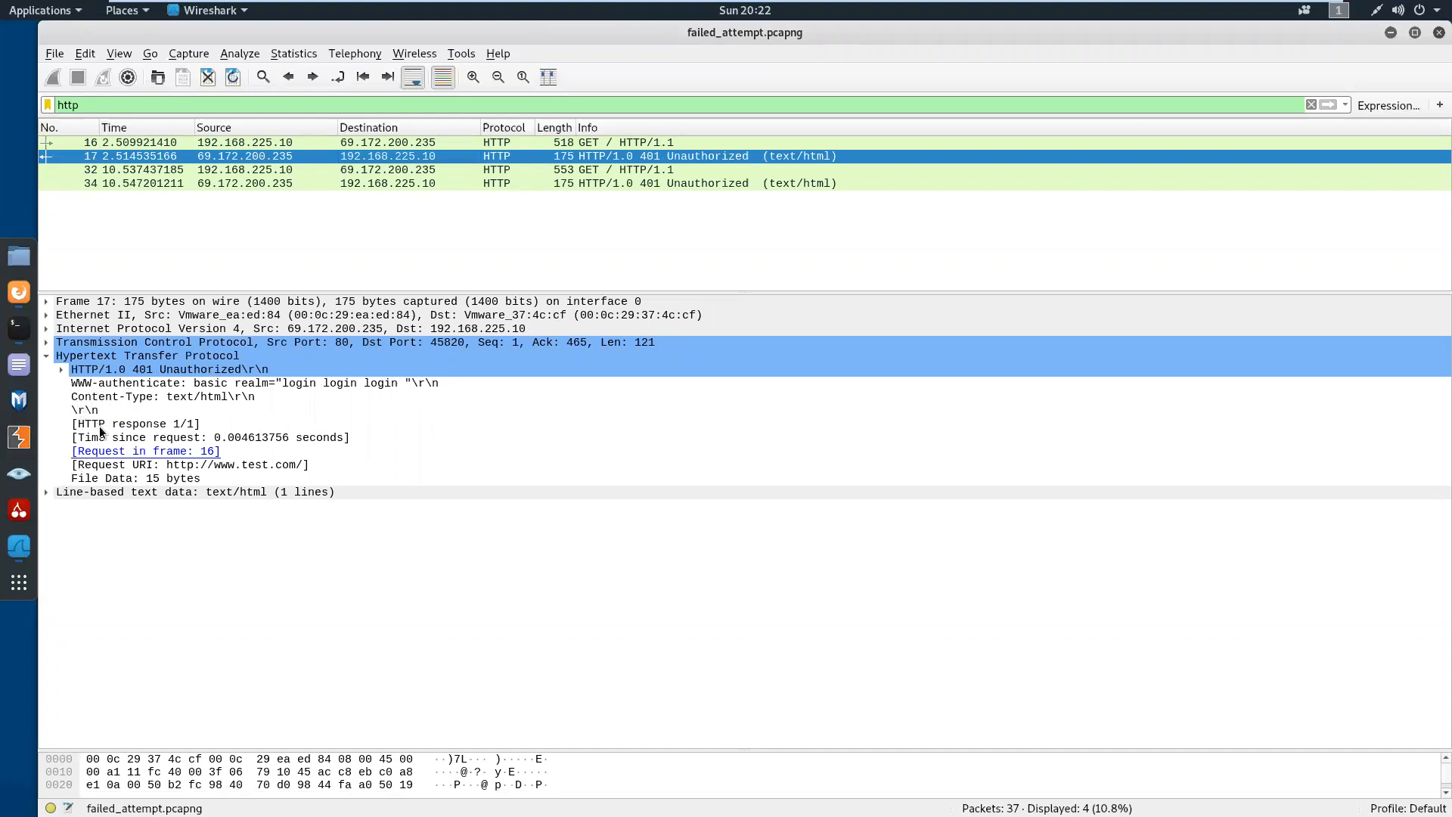
pyautogui.click(124, 383)
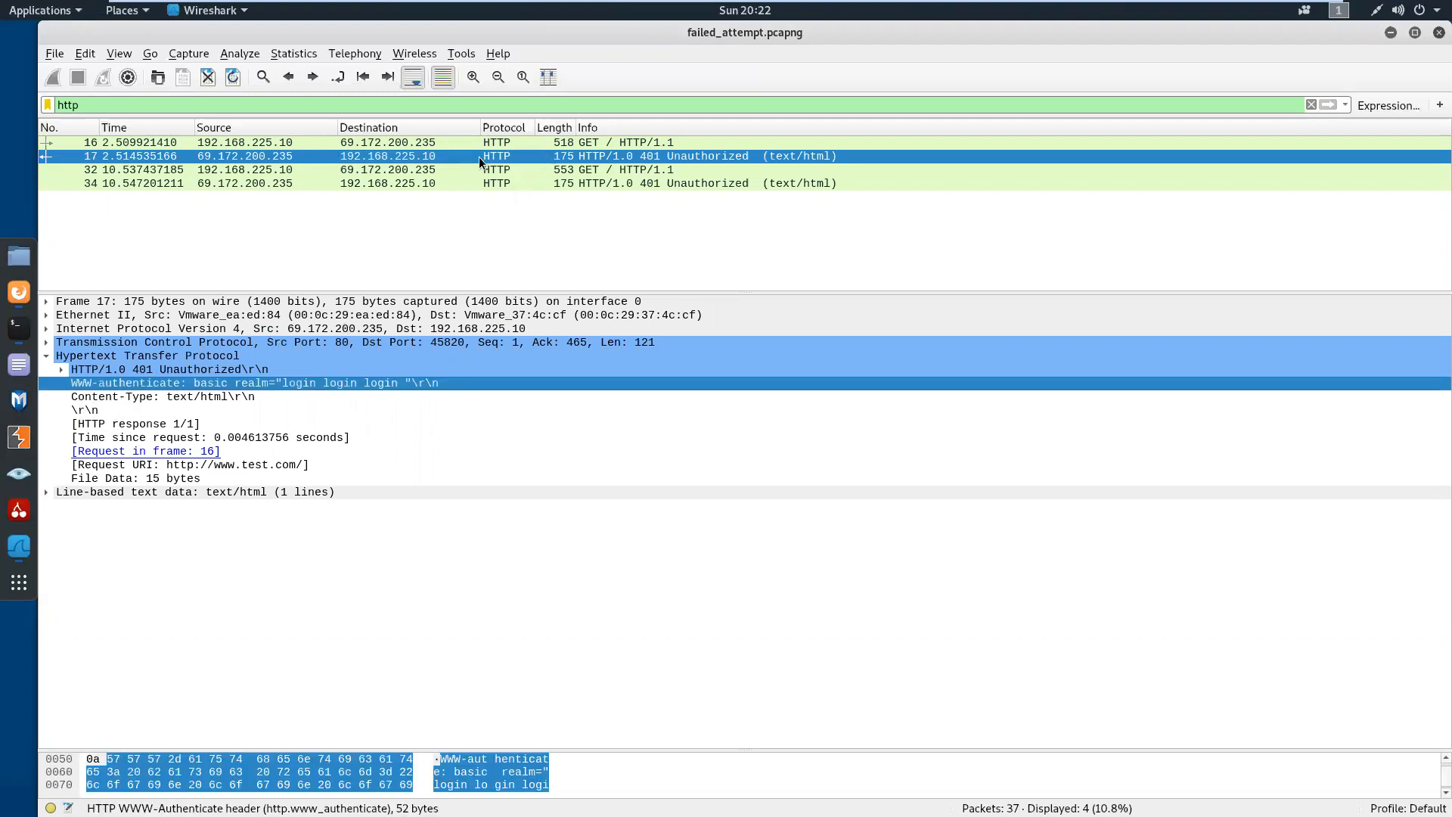
pyautogui.click(526, 143)
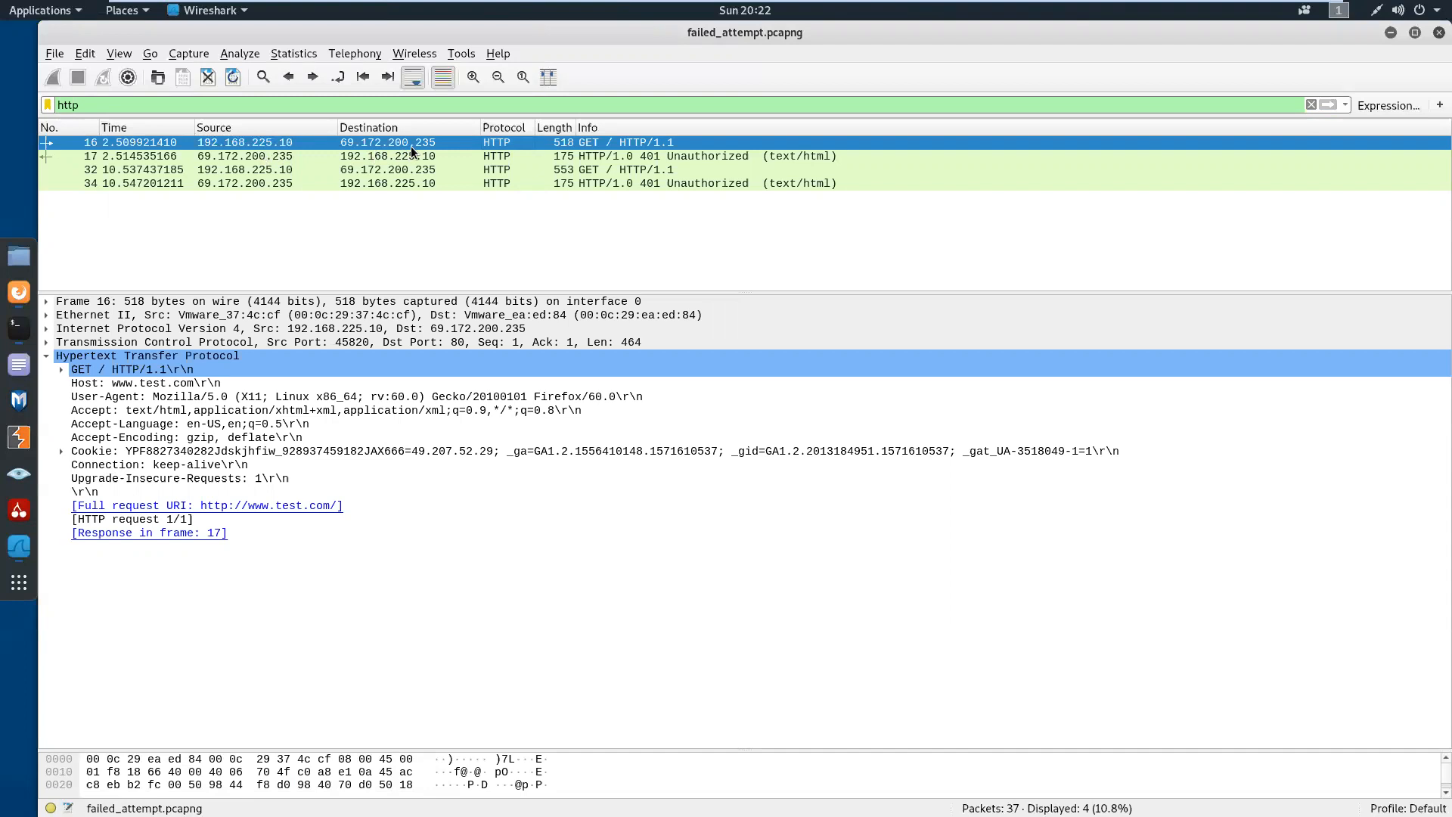
pyautogui.click(369, 156)
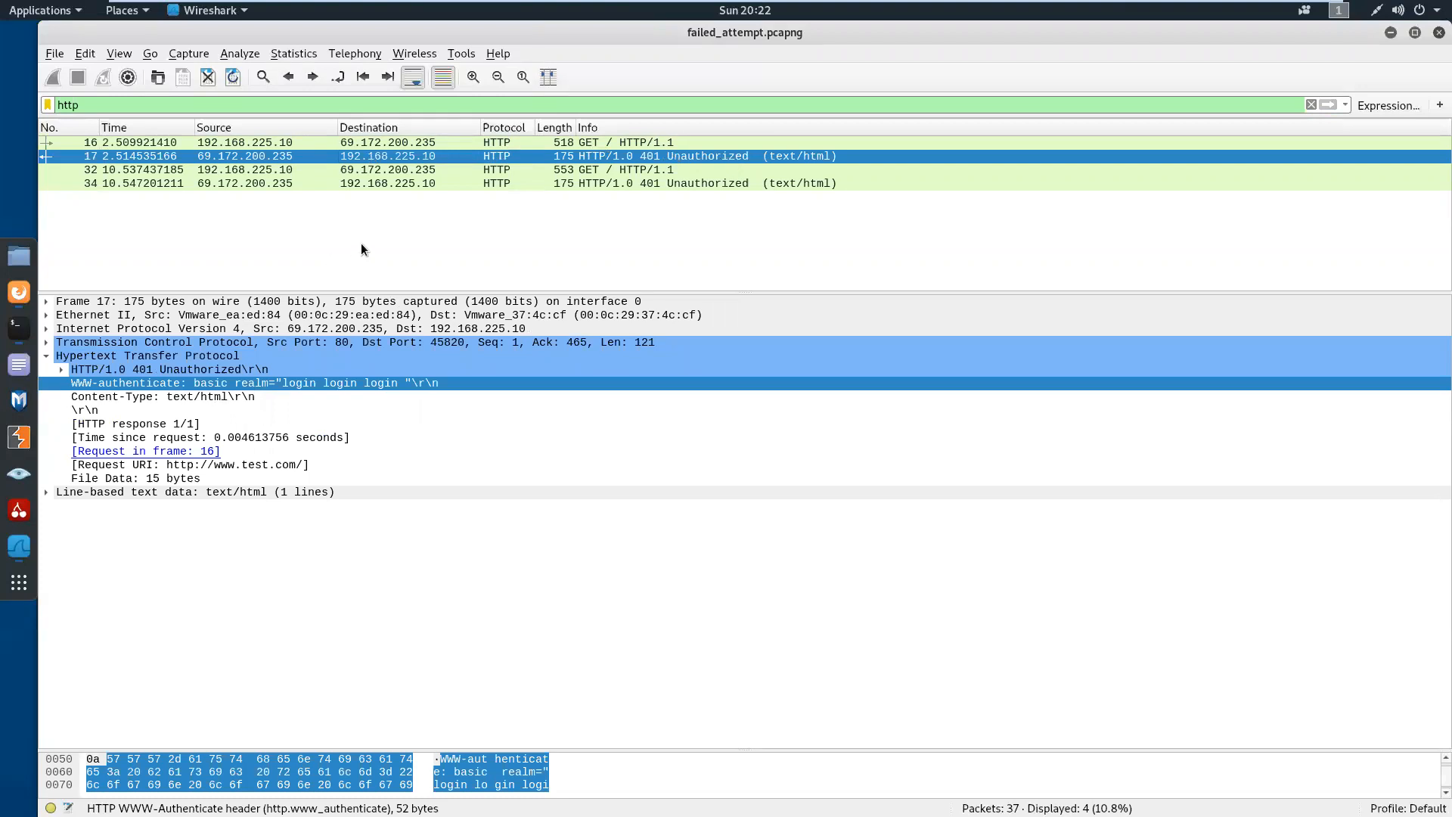
# Expand the Authorization header of packet 32 to inspect the submitted credentials, and compare with the response in packet 34
pyautogui.click(385, 171)
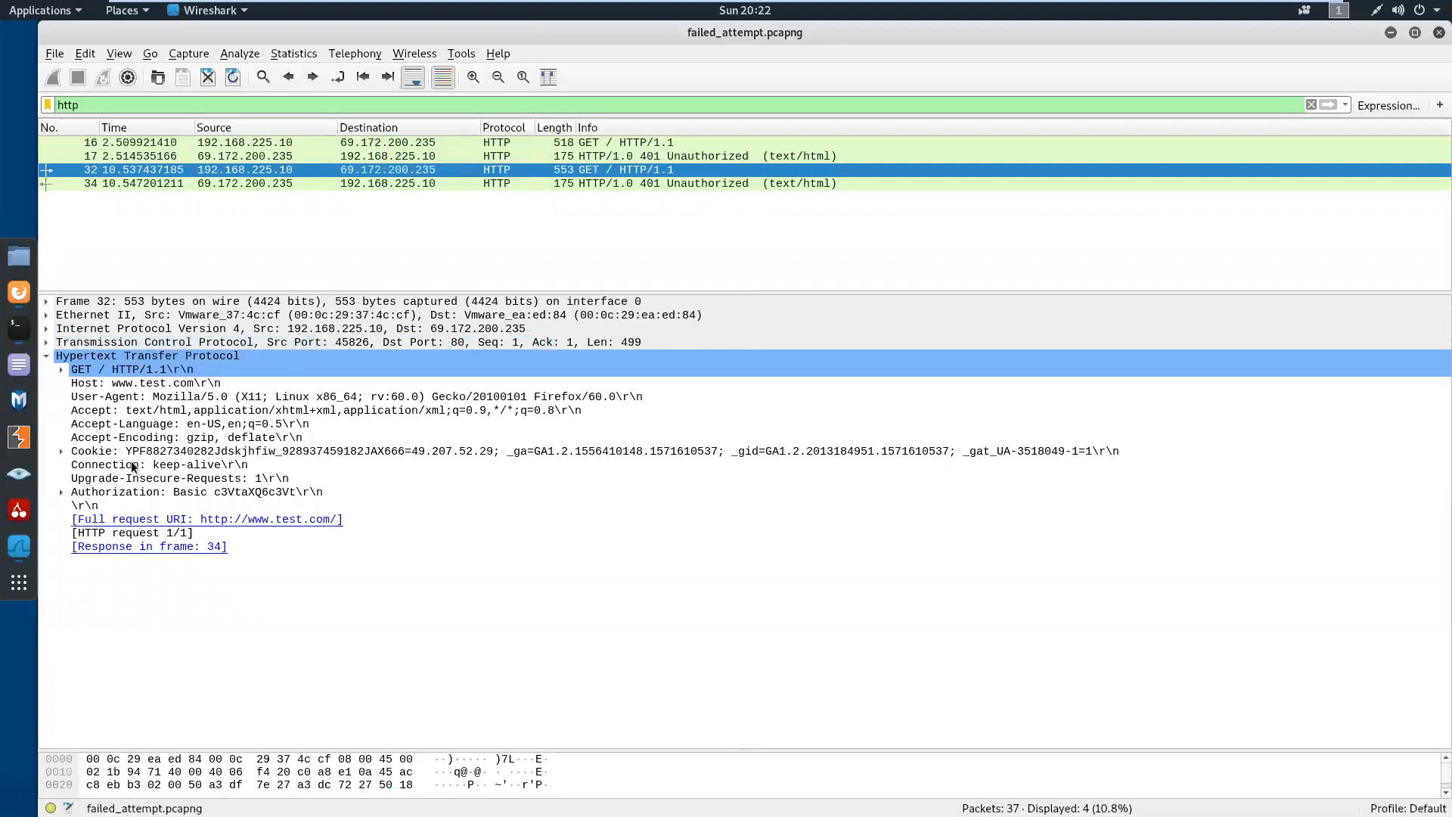
pyautogui.click(62, 492)
pyautogui.click(107, 509)
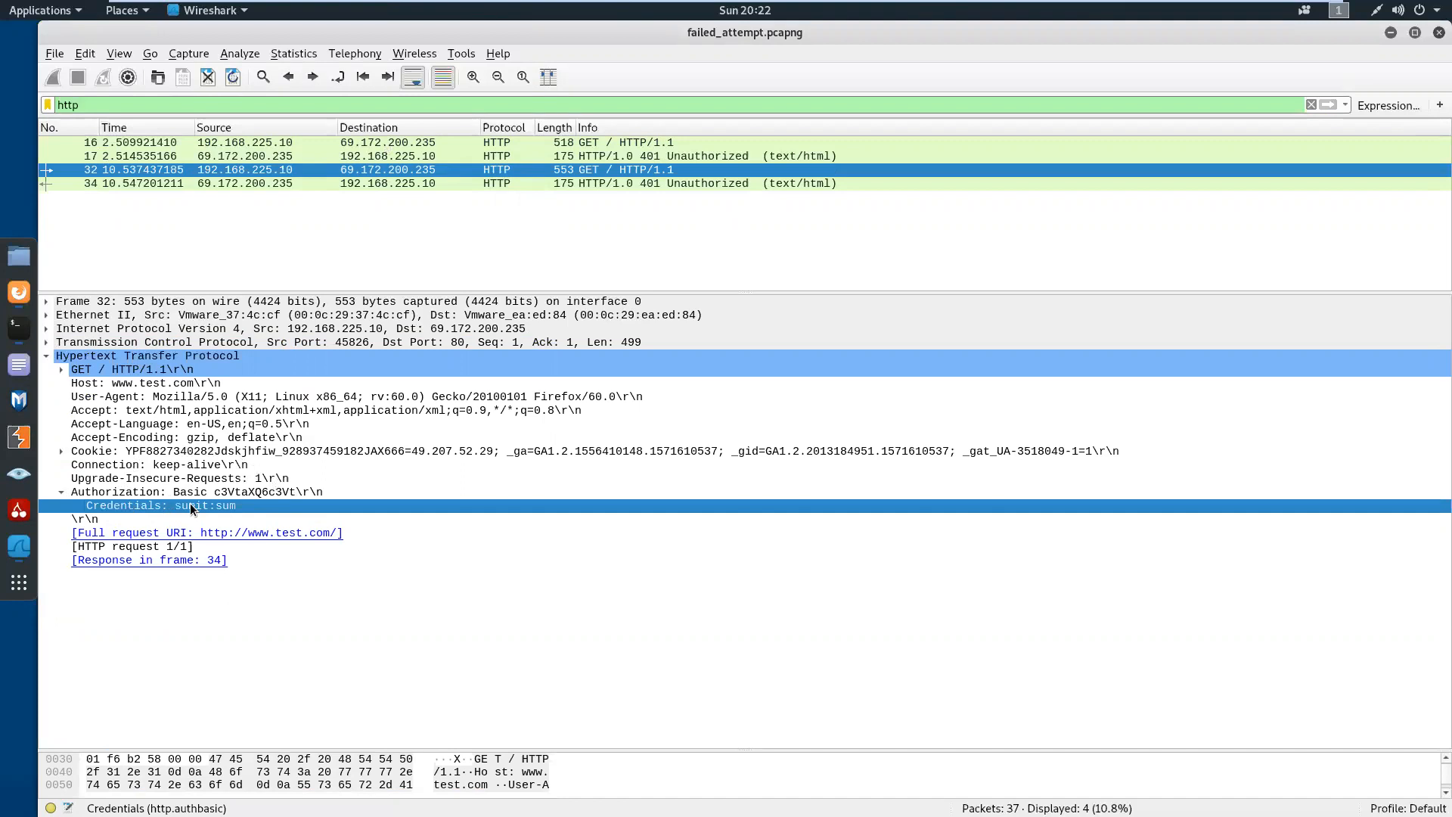
pyautogui.click(433, 184)
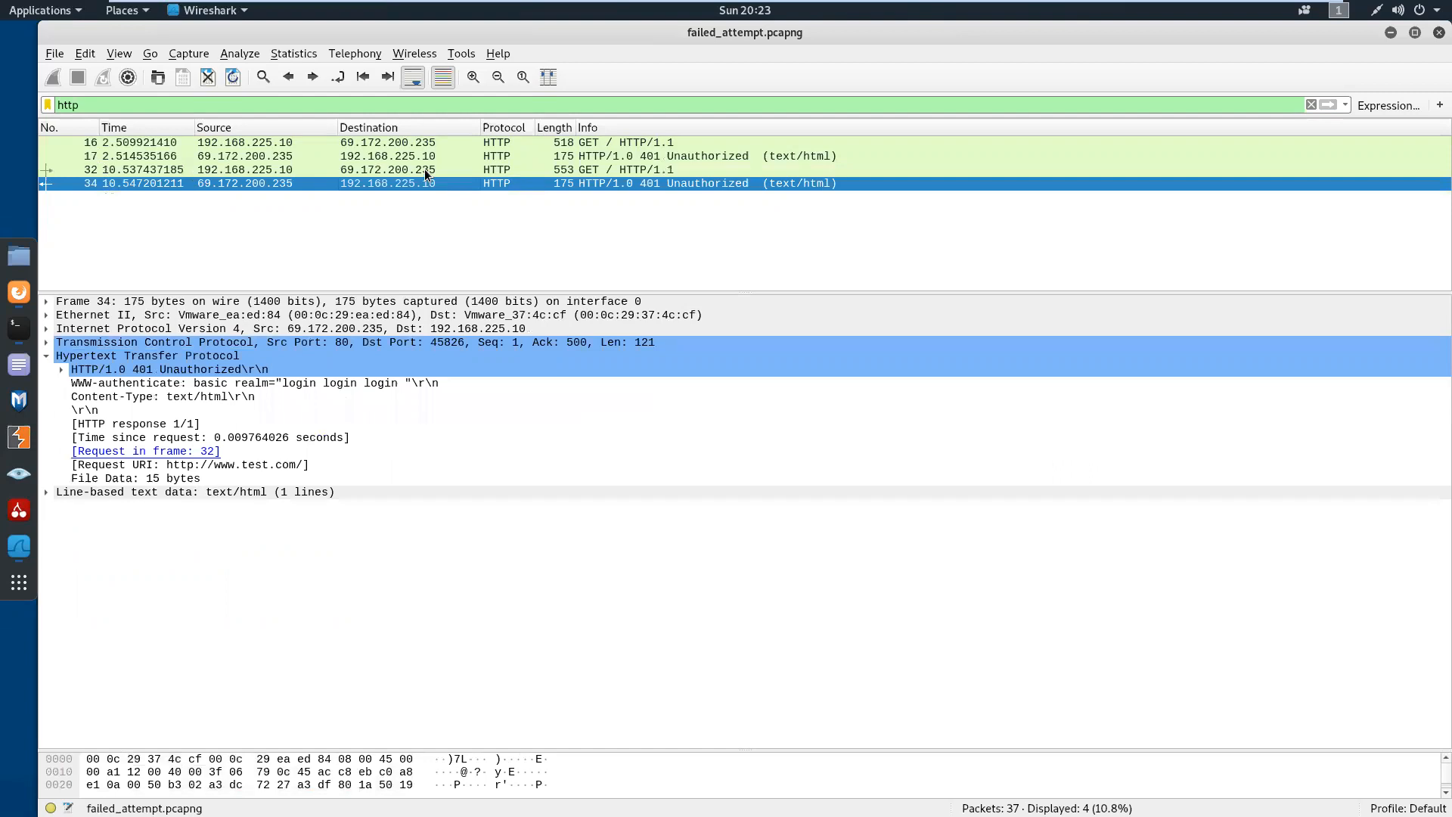
pyautogui.click(424, 169)
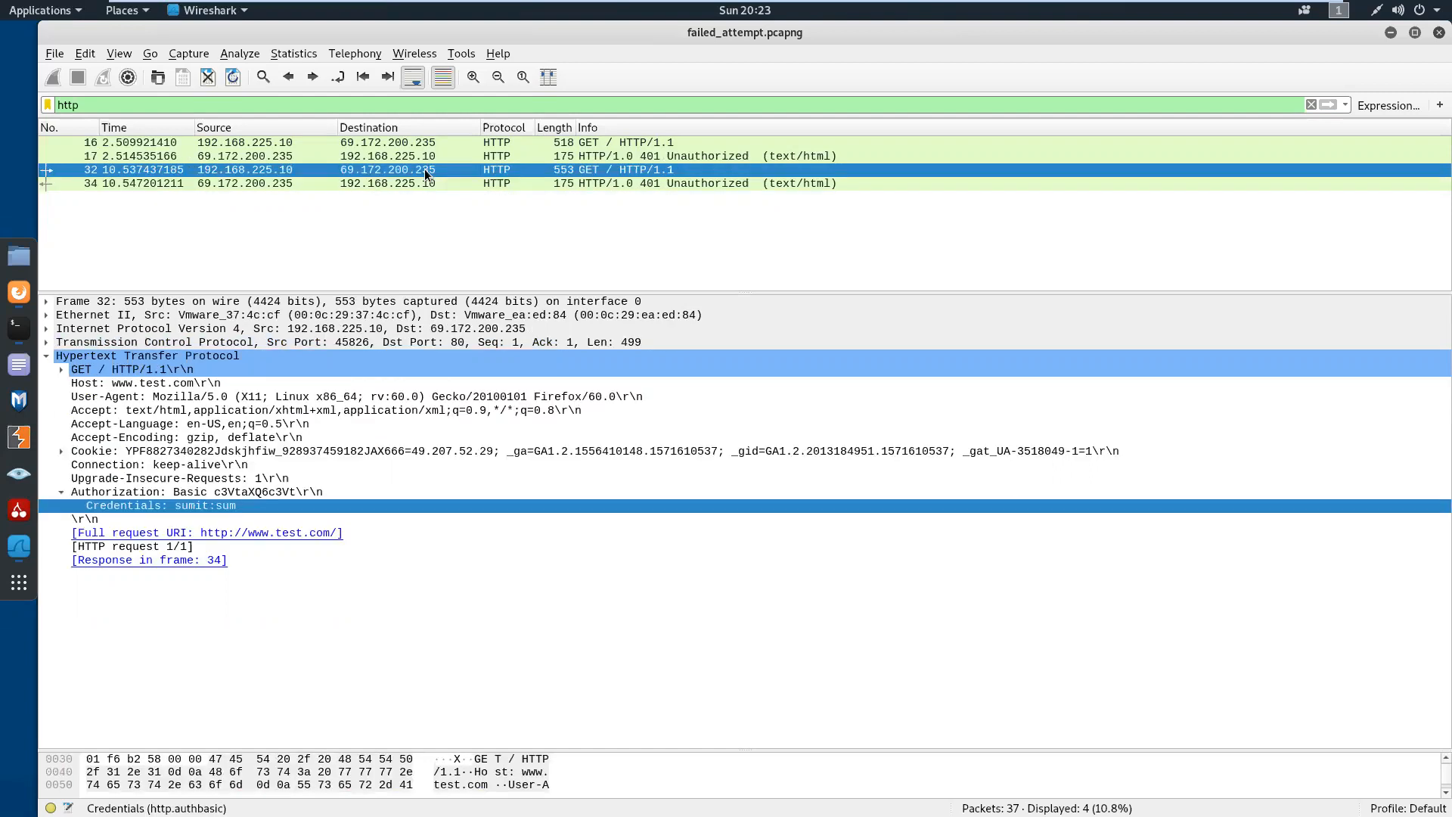
# Minimize Wireshark, move the terminal window higher on the desktop, and bring up a fresh prompt in the SRX-01 CLI session
pyautogui.click(1392, 36)
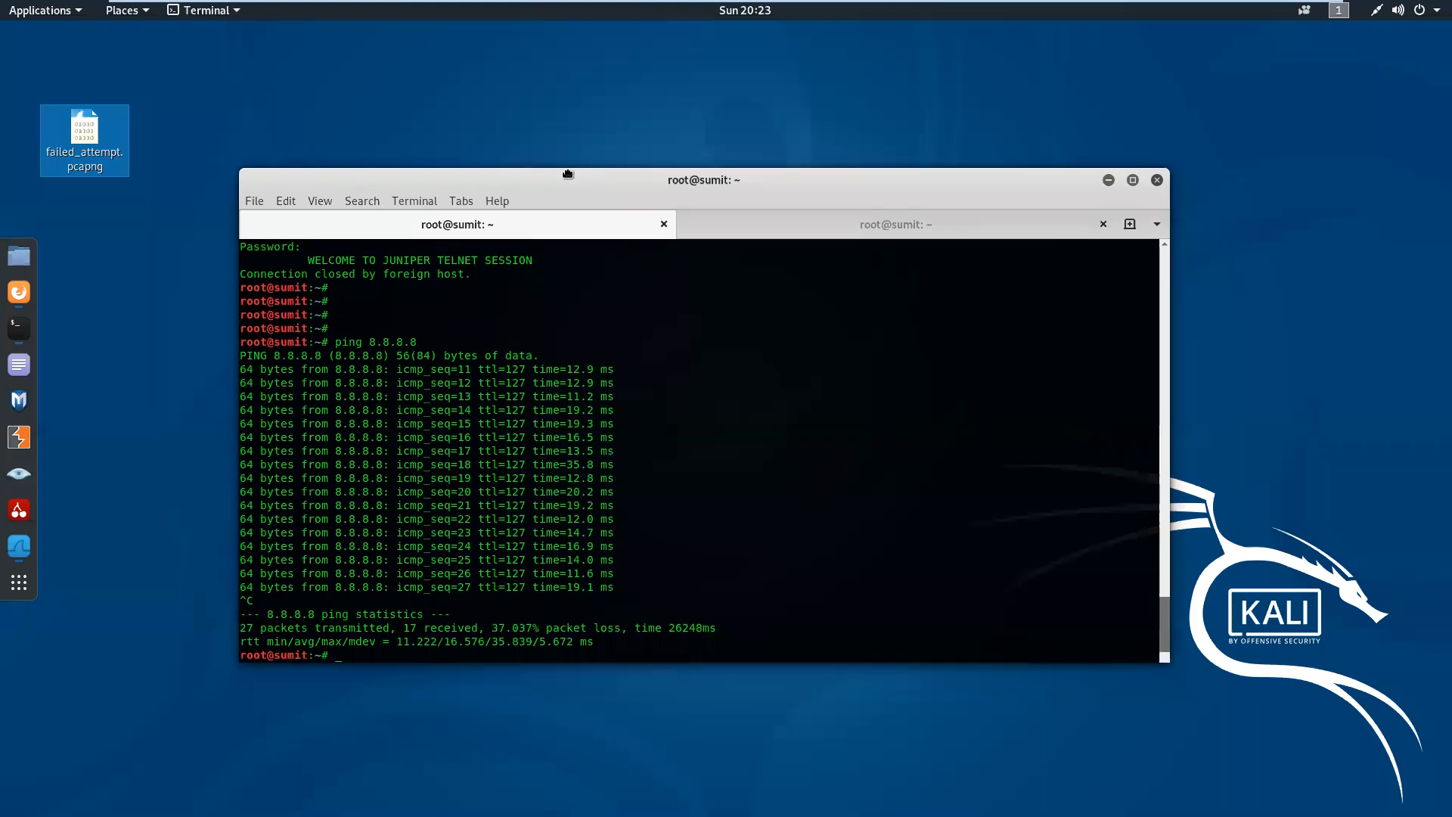
pyautogui.moveTo(567, 199); pyautogui.dragTo(569, 144)
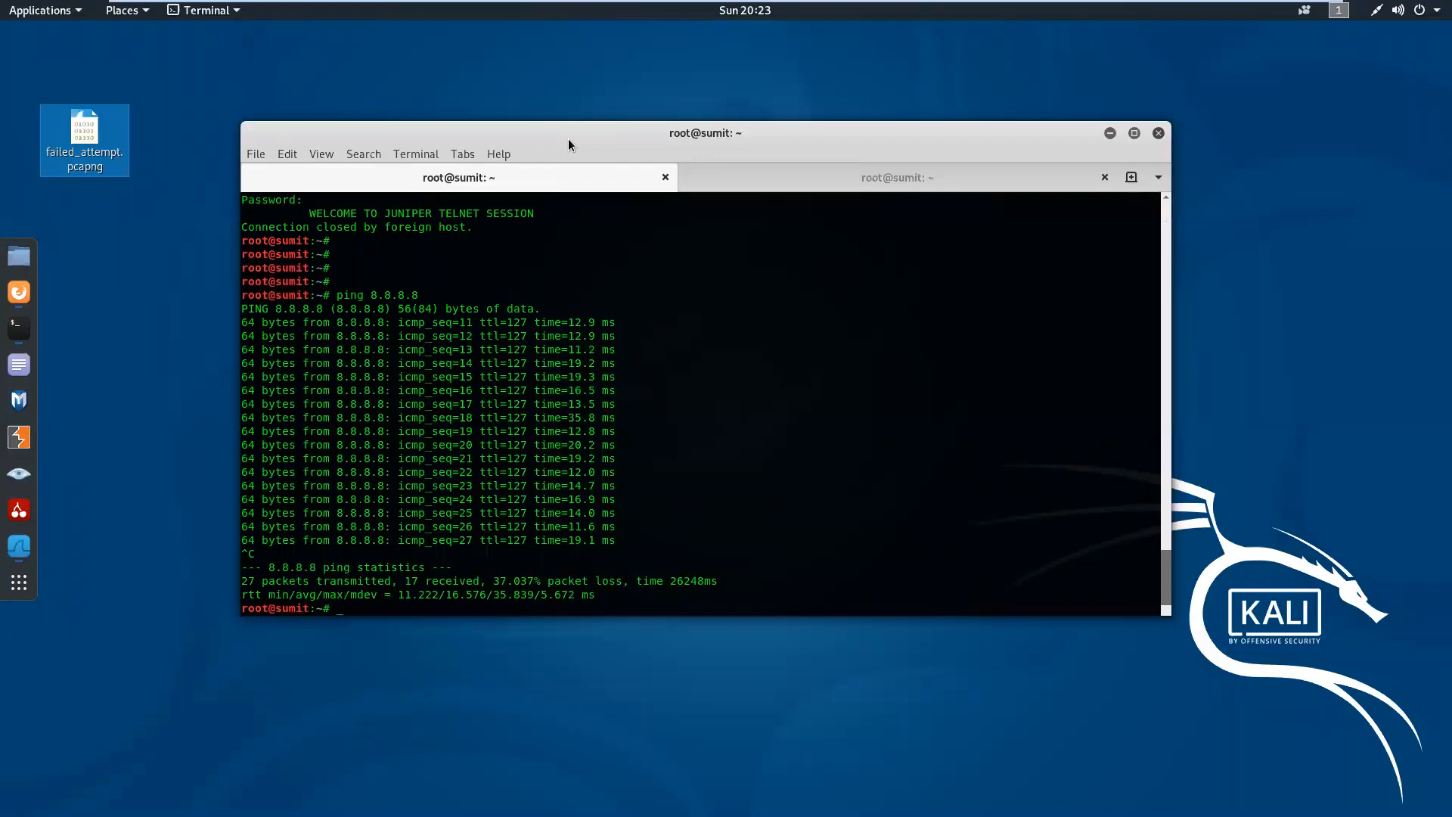
pyautogui.moveTo(606, 149); pyautogui.dragTo(596, 136)
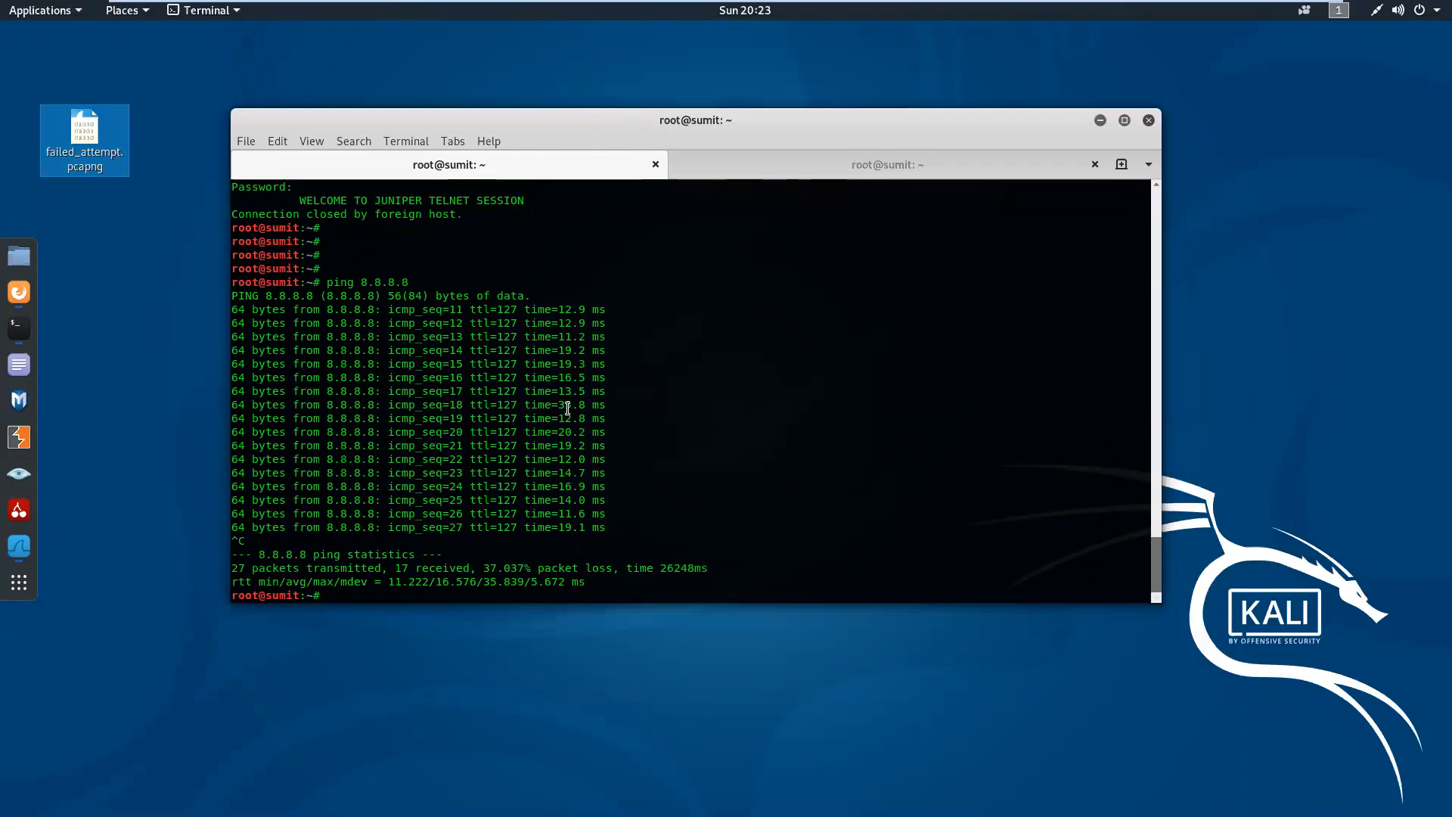
pyautogui.click(862, 167)
pyautogui.press('Return')
pyautogui.press('Return')
pyautogui.press('Return')
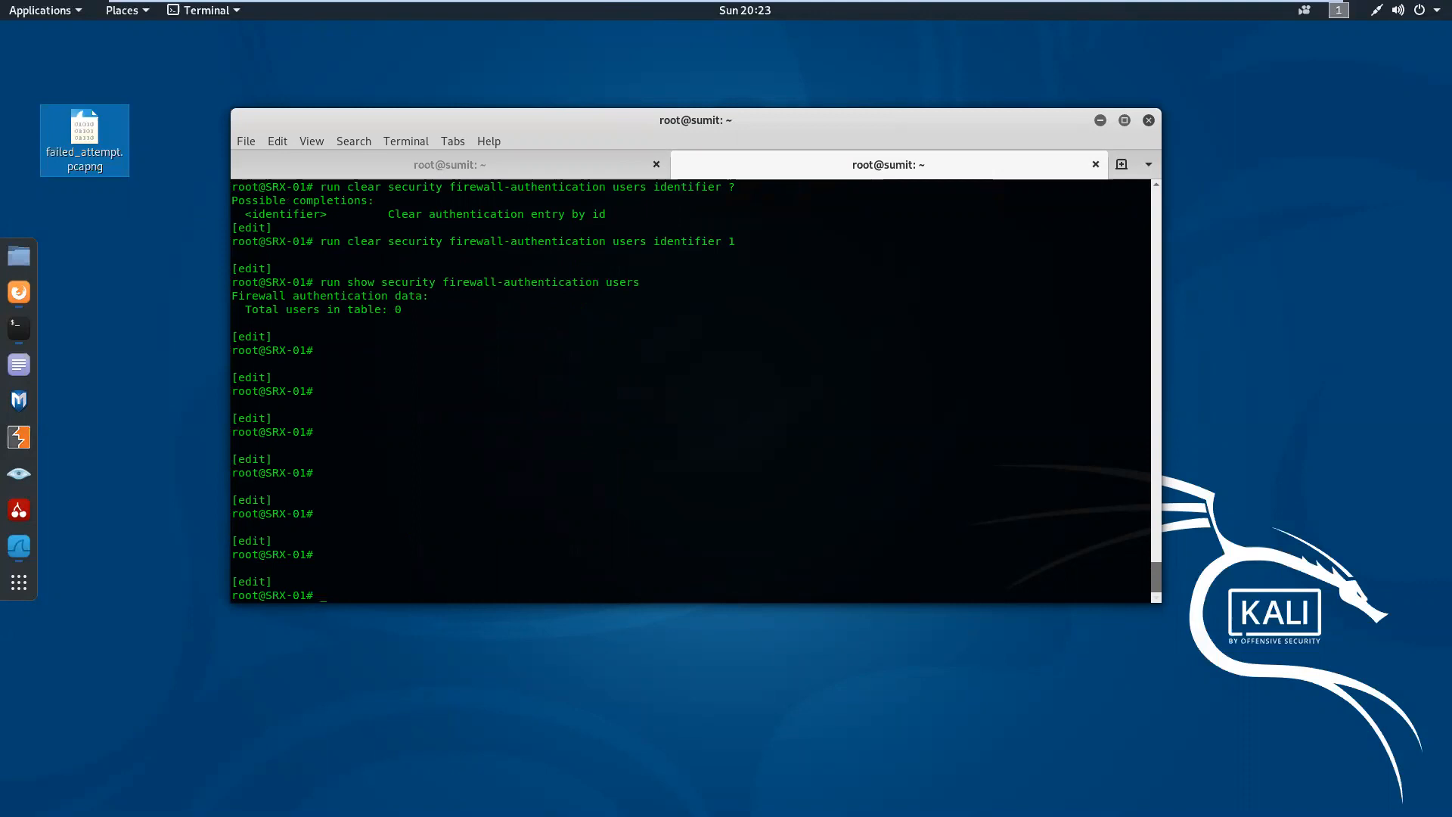
# Return to the Juniper Web Device Manager in Firefox and list the security policies from zone trust to zone untrust
pyautogui.click(18, 303)
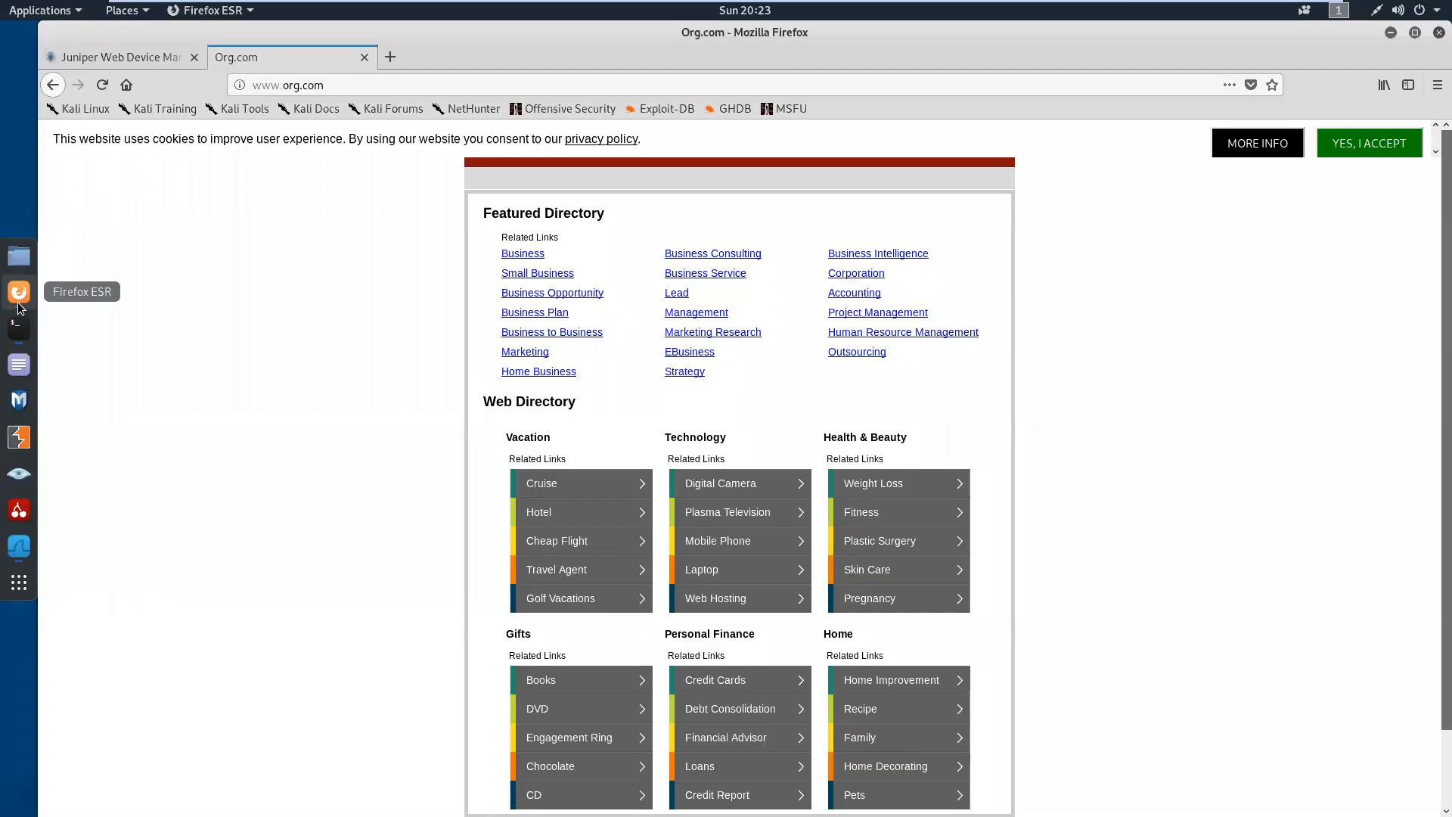
pyautogui.click(168, 60)
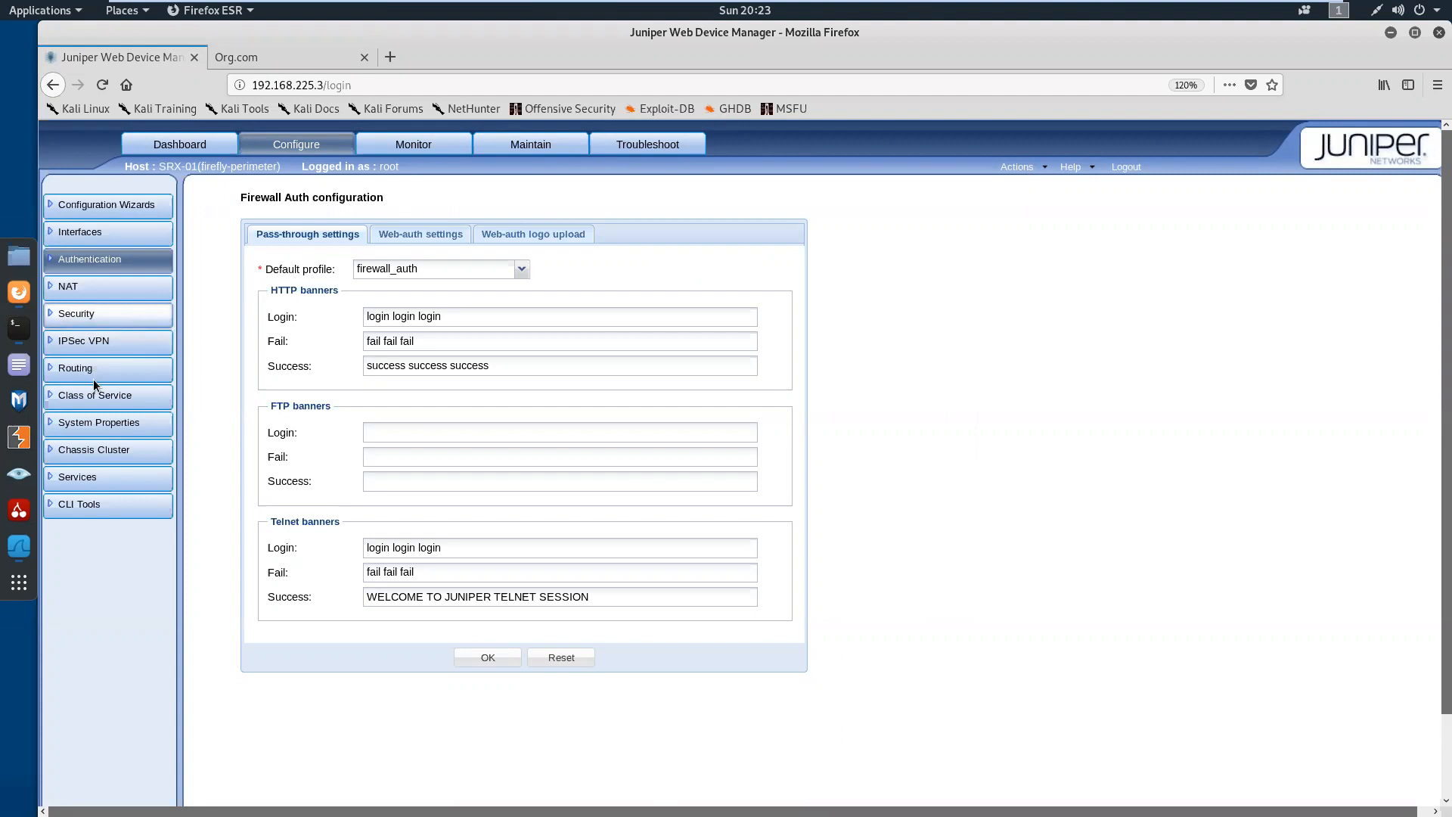
pyautogui.click(114, 323)
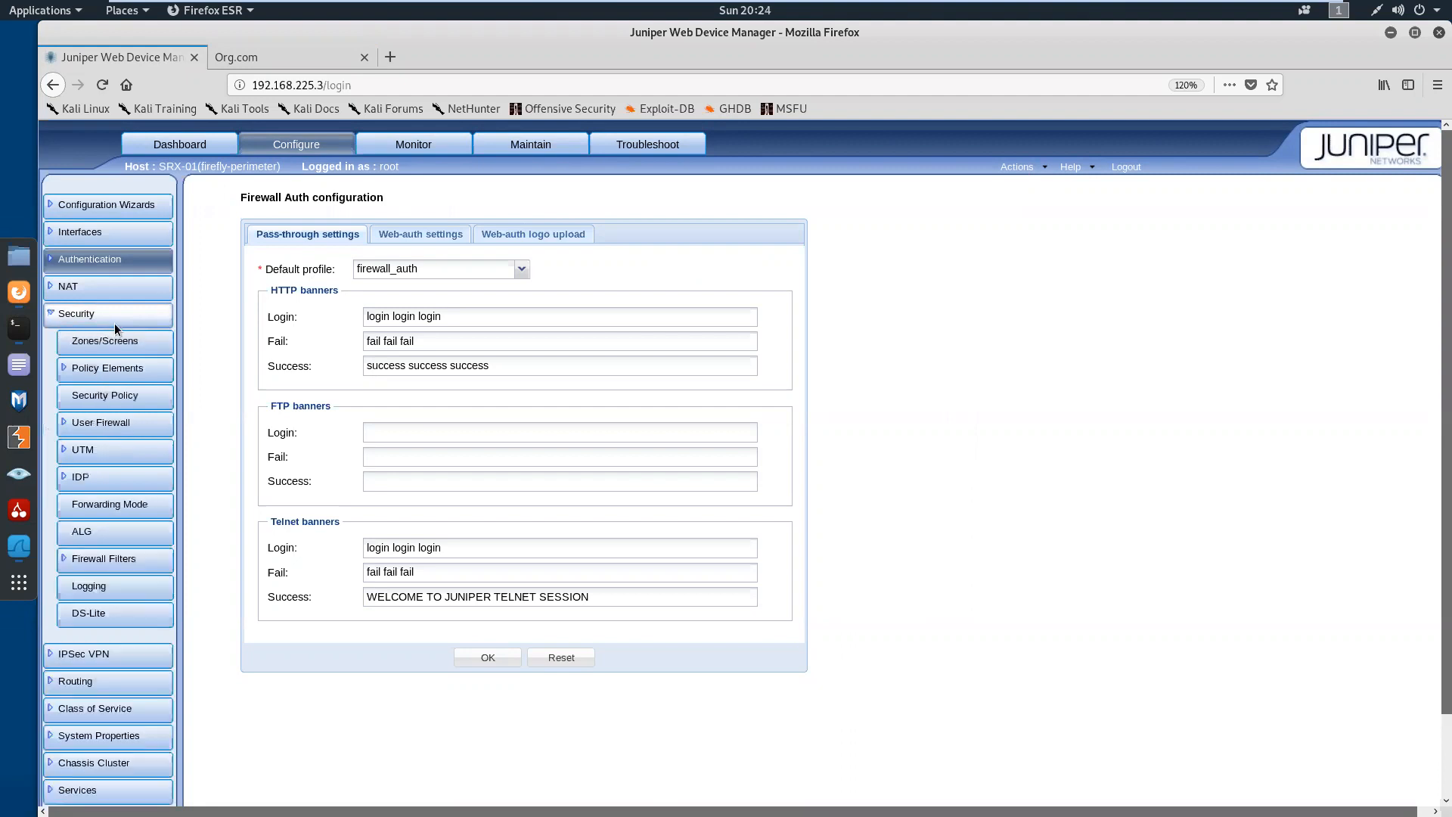
pyautogui.click(119, 399)
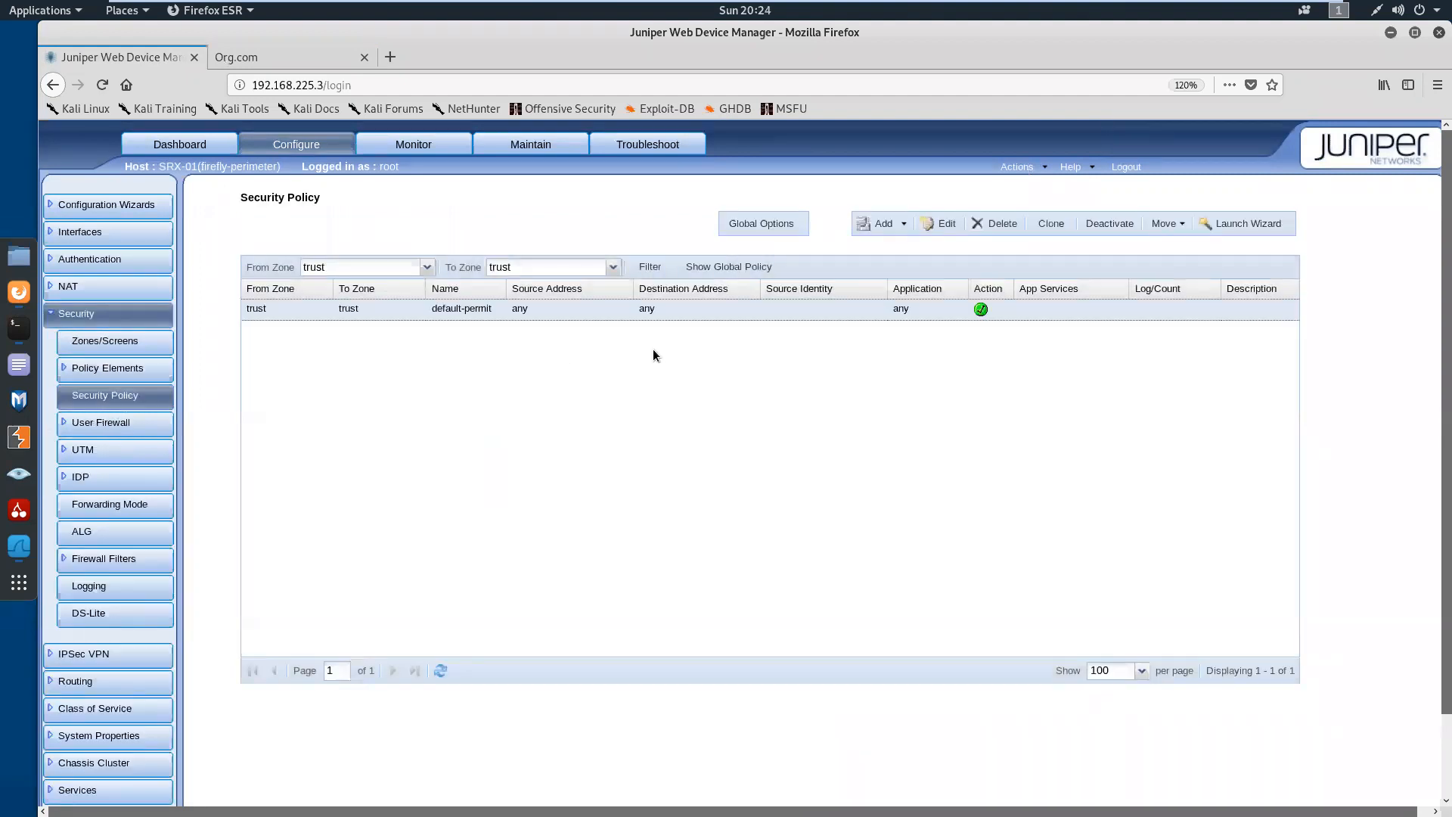
pyautogui.click(613, 268)
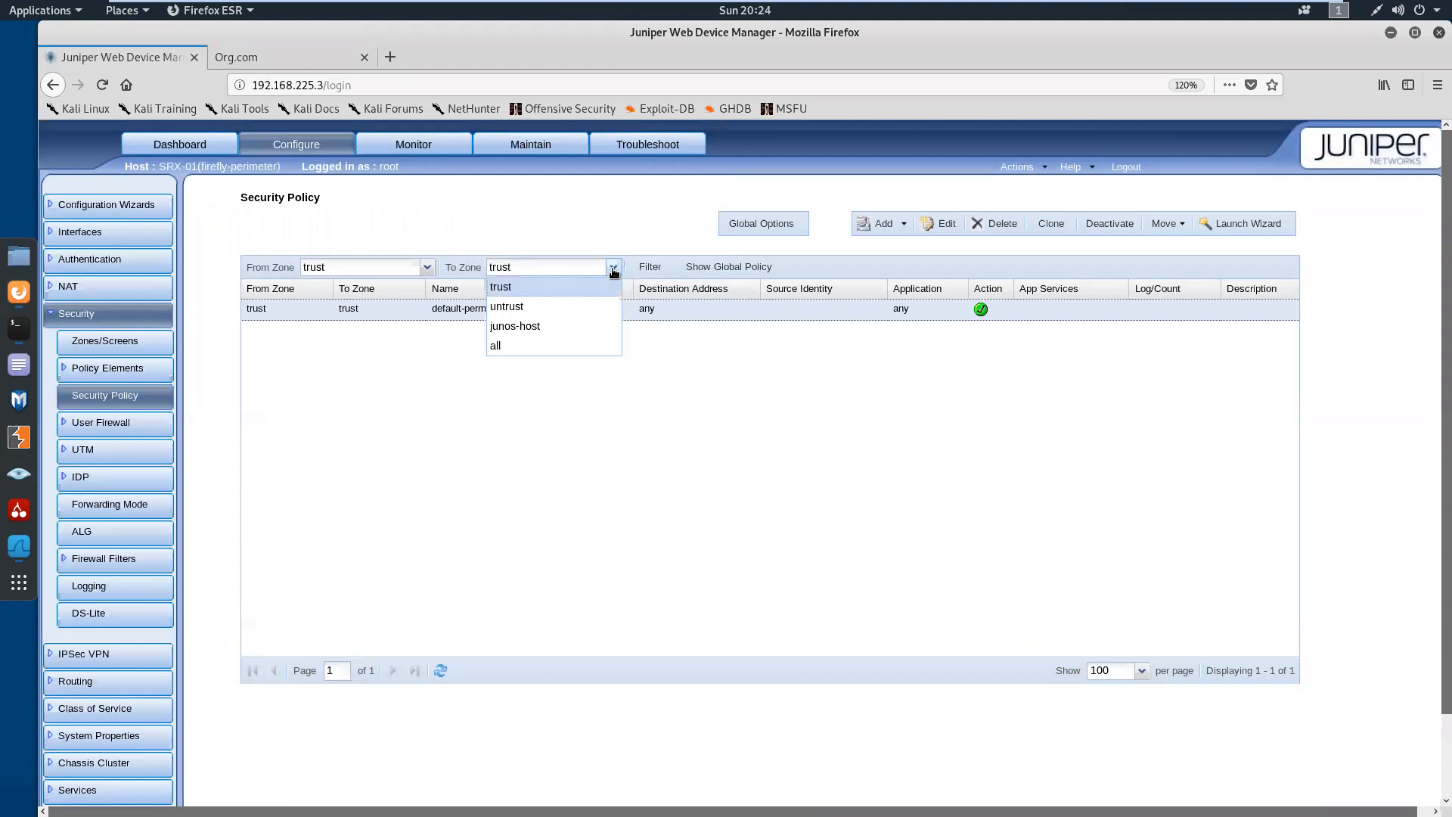
pyautogui.click(558, 308)
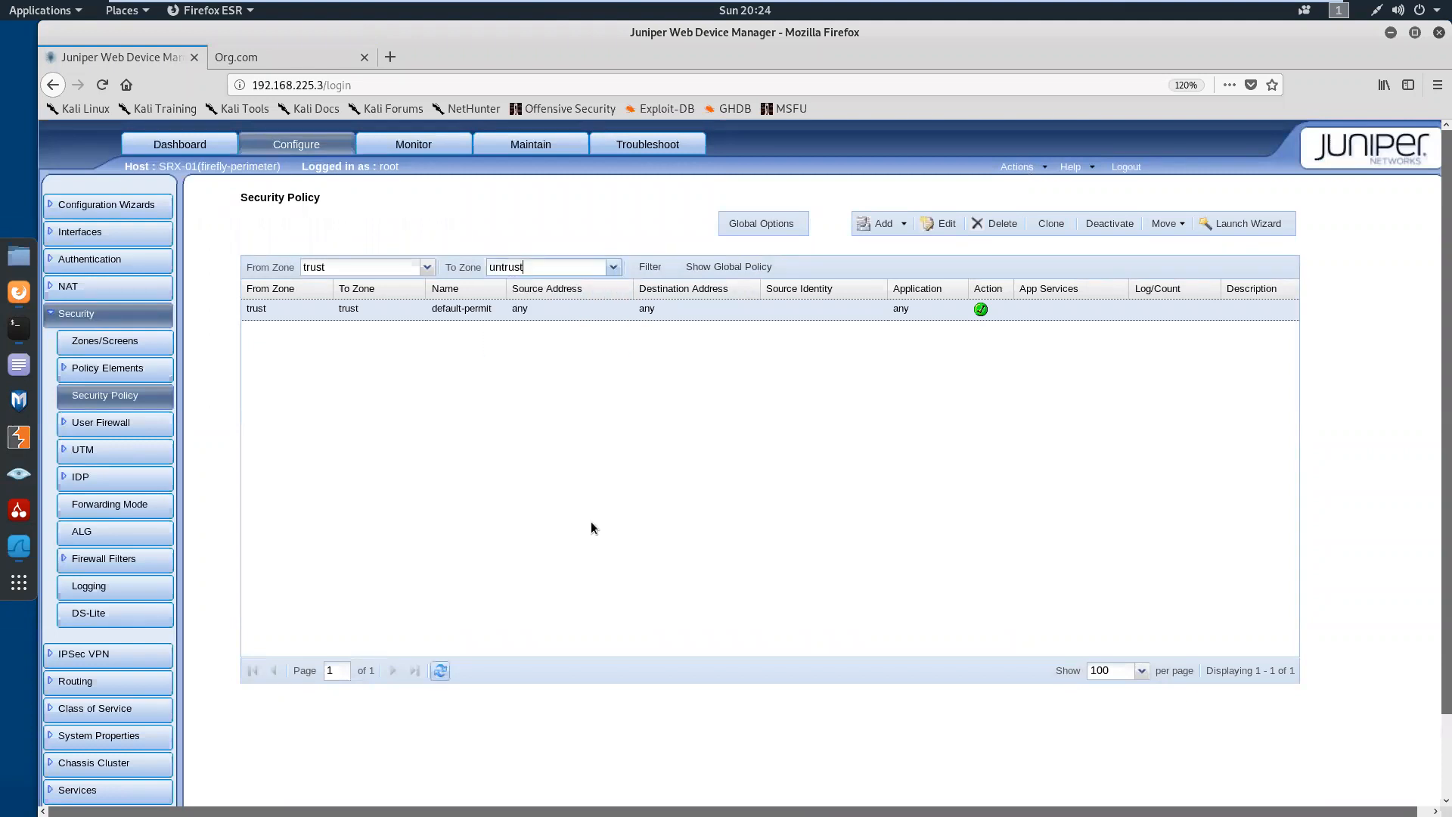
pyautogui.click(440, 671)
# Edit the internet policy to use Web-authentication as its firewall authentication type, and accept the configuration validation
pyautogui.click(944, 225)
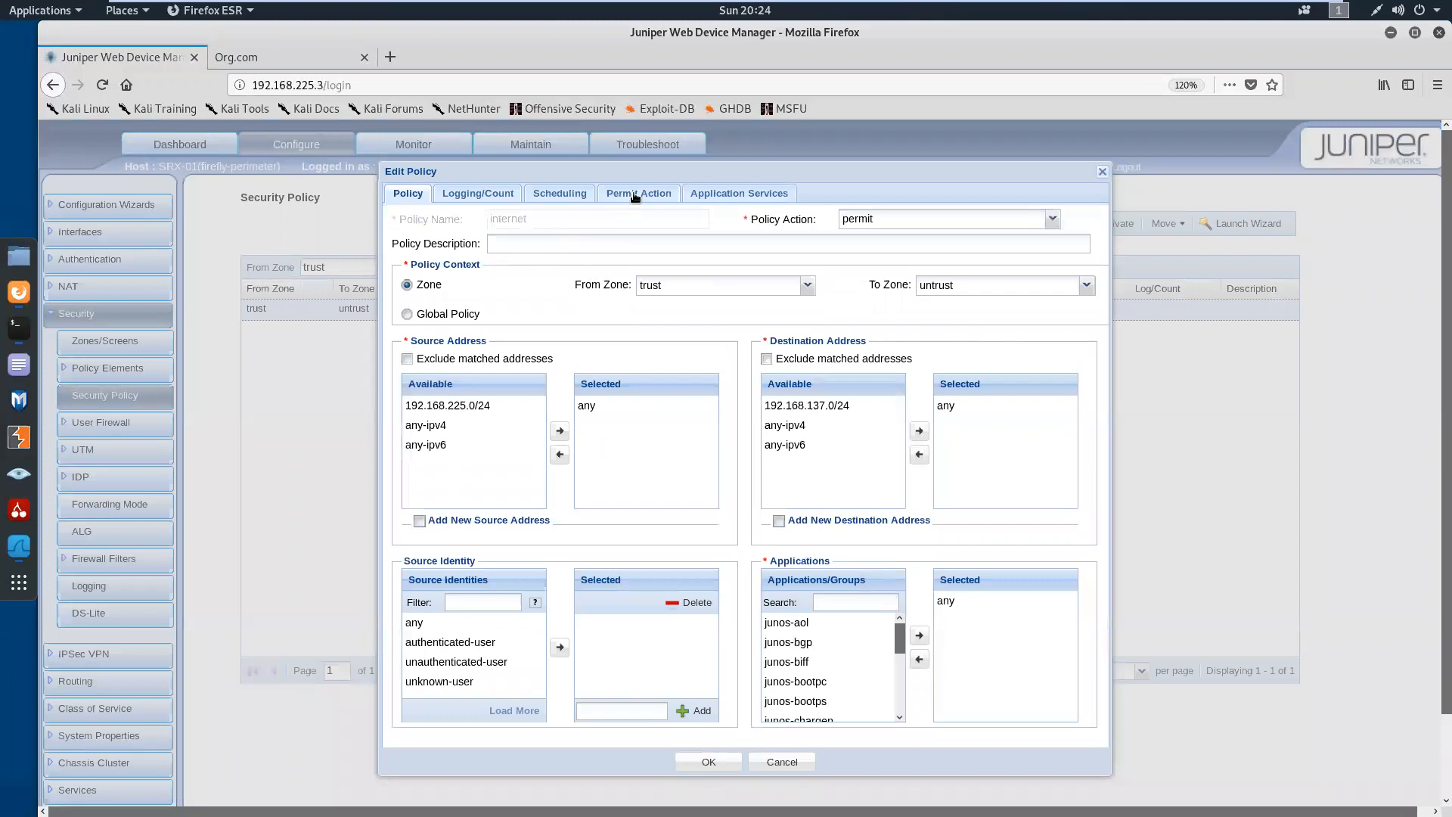
pyautogui.click(634, 195)
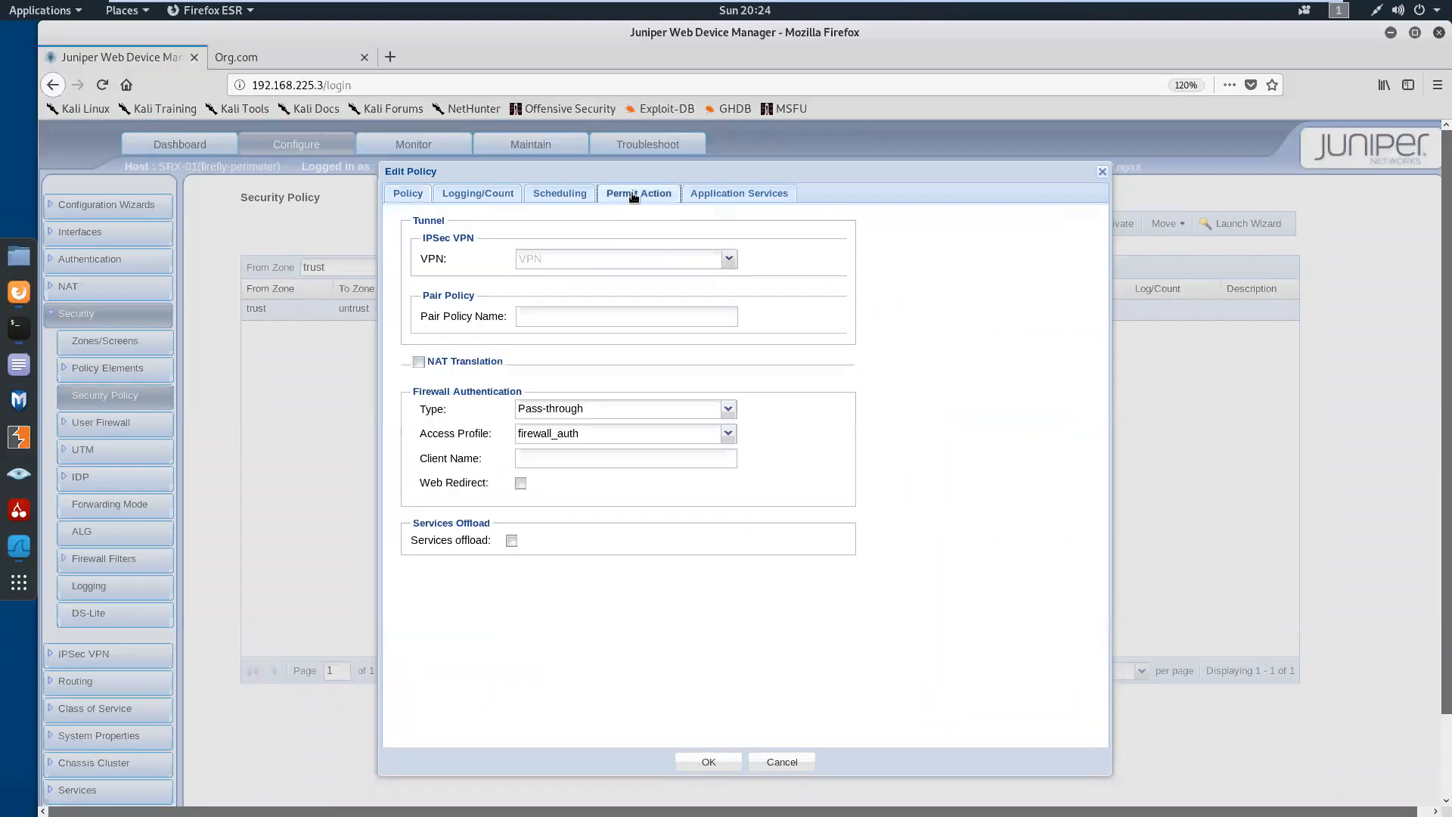
pyautogui.click(729, 410)
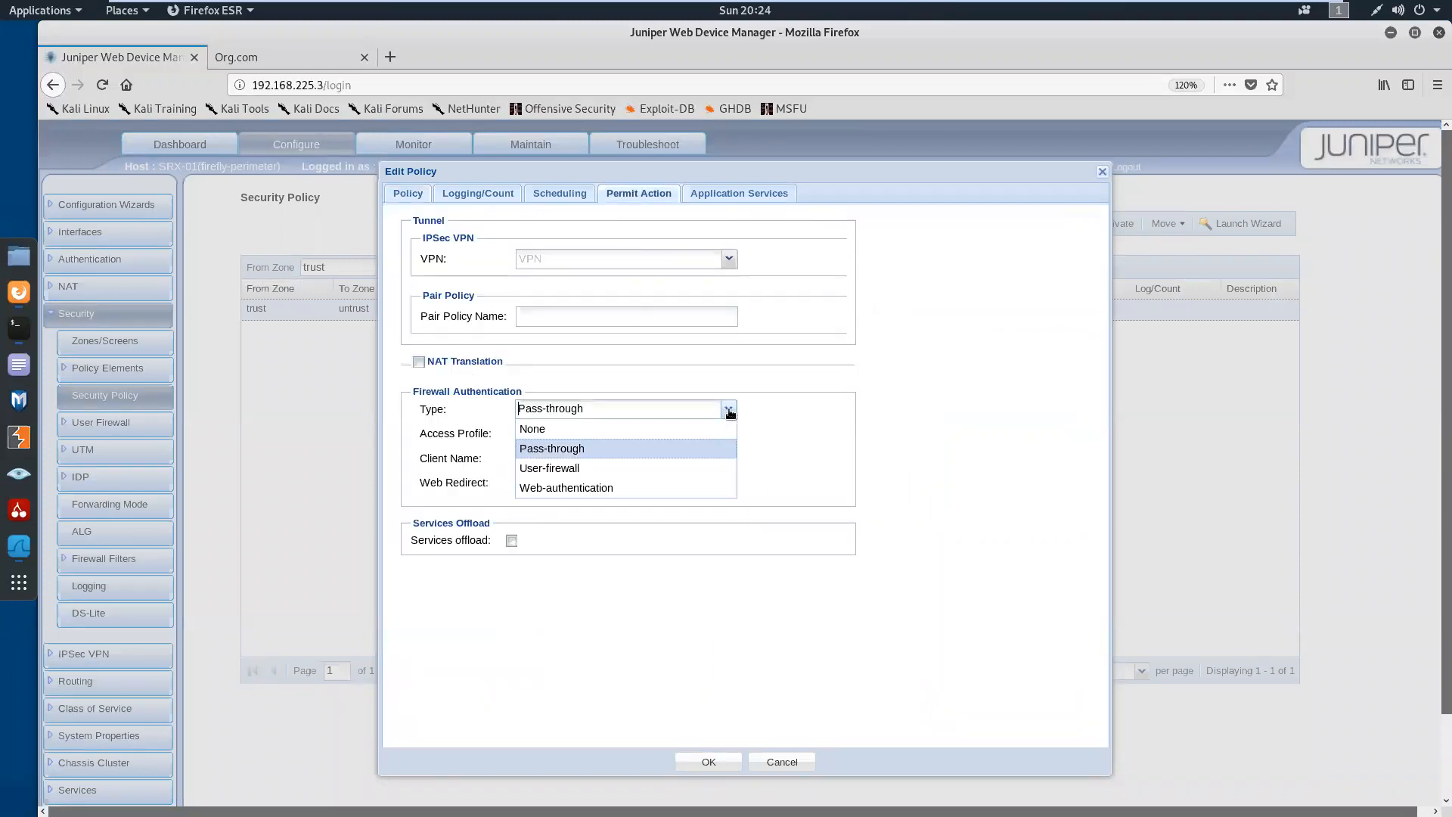
pyautogui.click(632, 489)
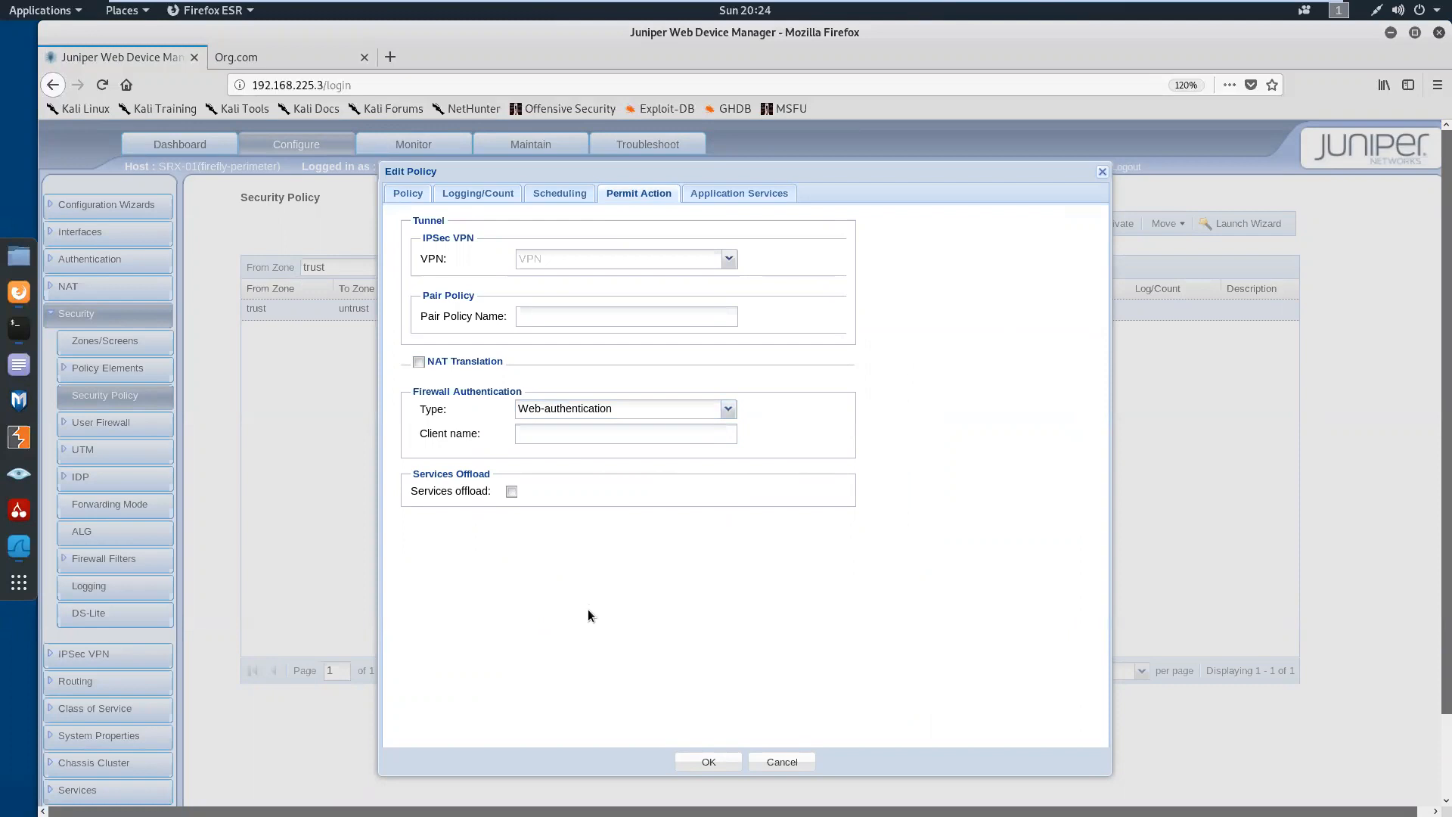
pyautogui.click(689, 764)
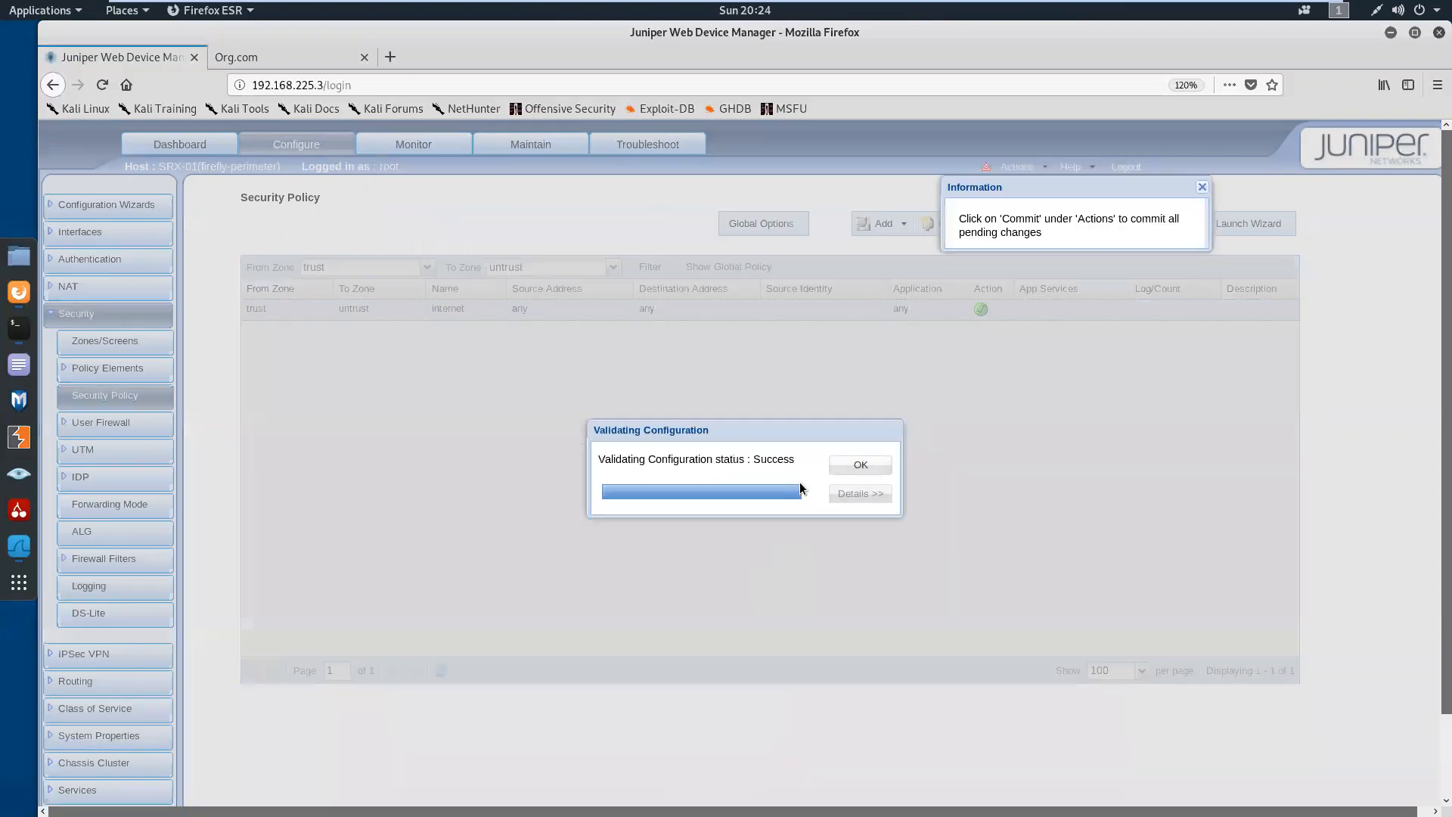
pyautogui.click(851, 470)
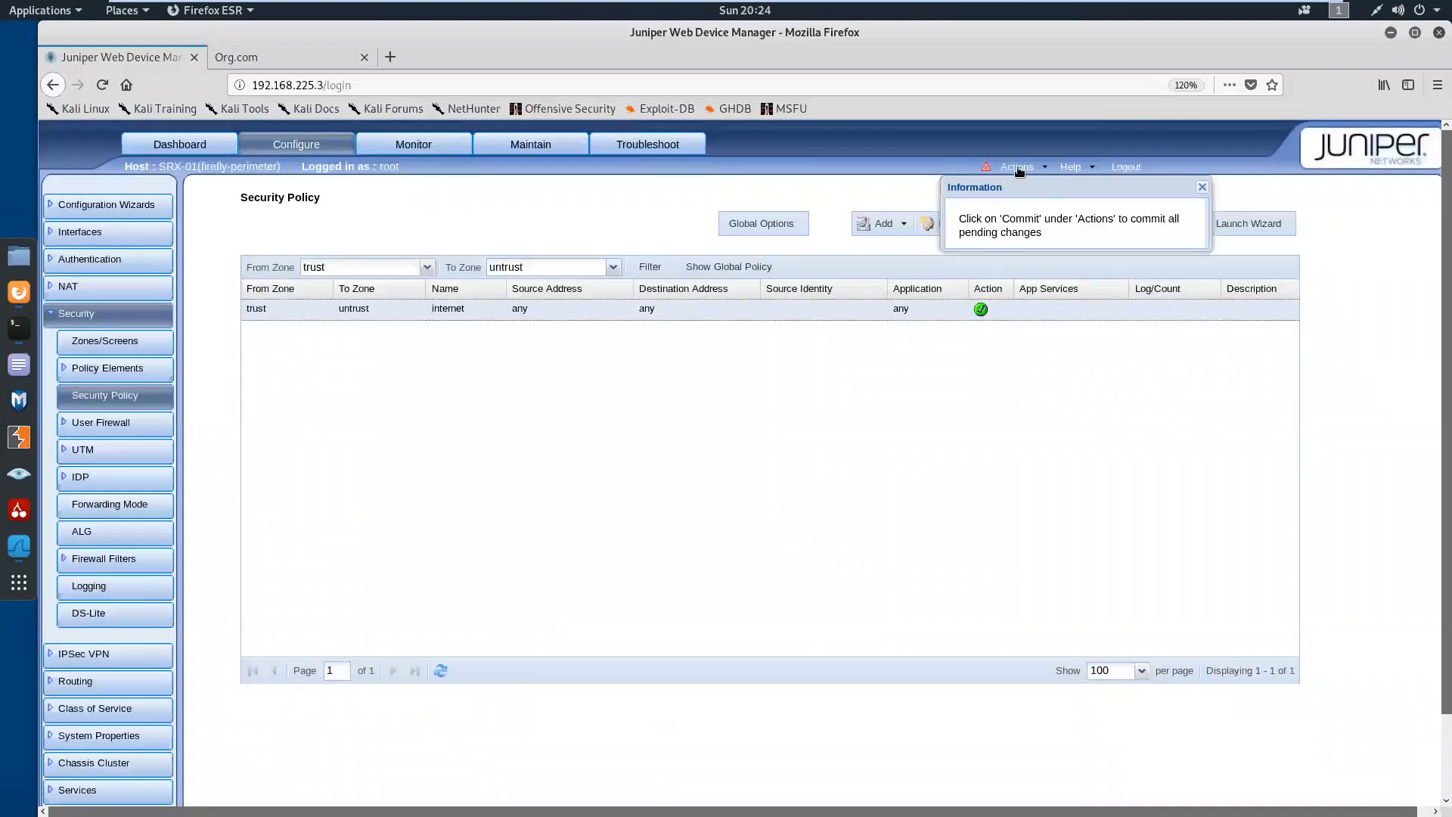
# Commit the pending policy change to the SRX and close the configuration delivery dialog
pyautogui.click(1016, 168)
pyautogui.click(1040, 186)
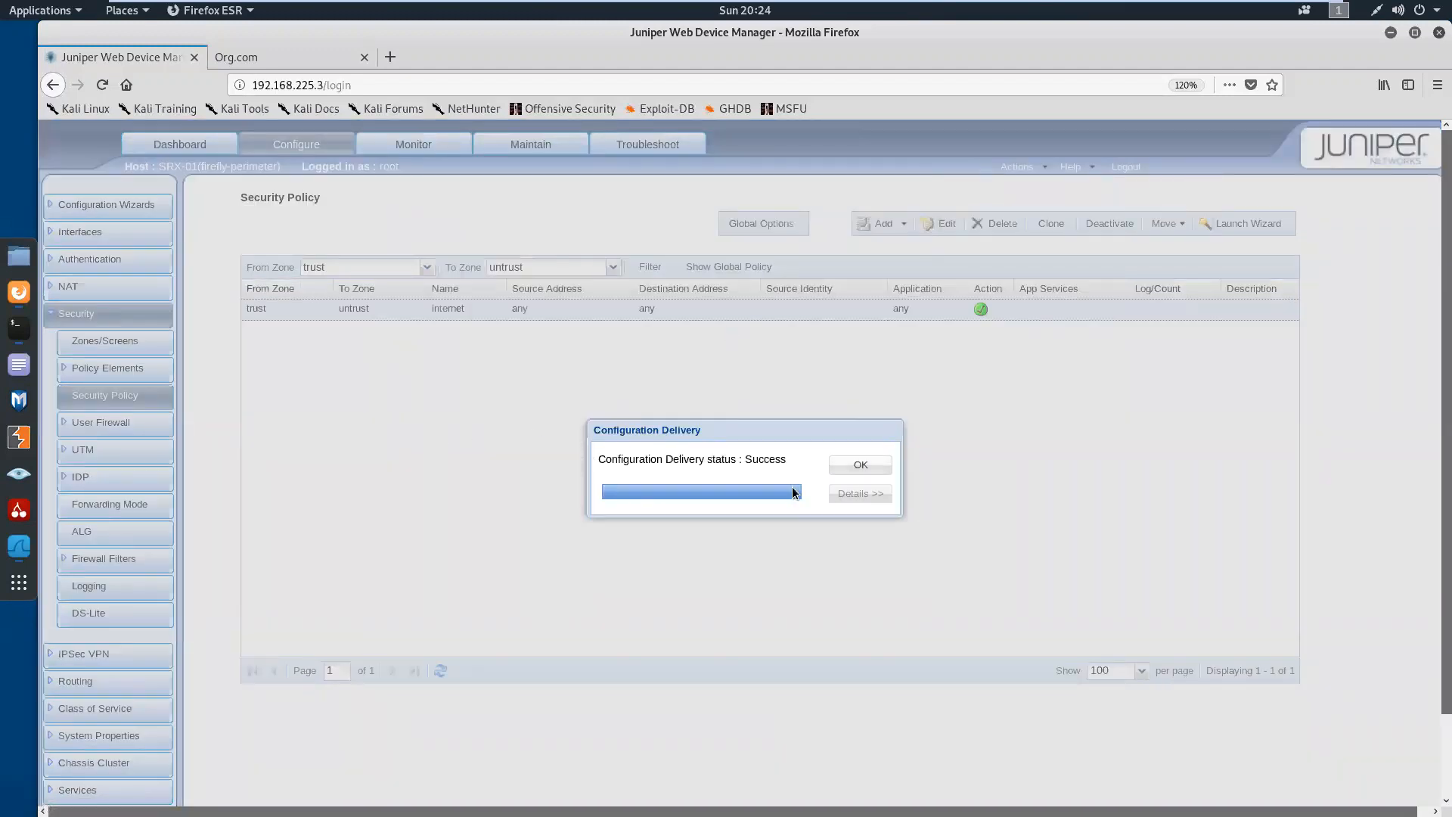
pyautogui.click(860, 465)
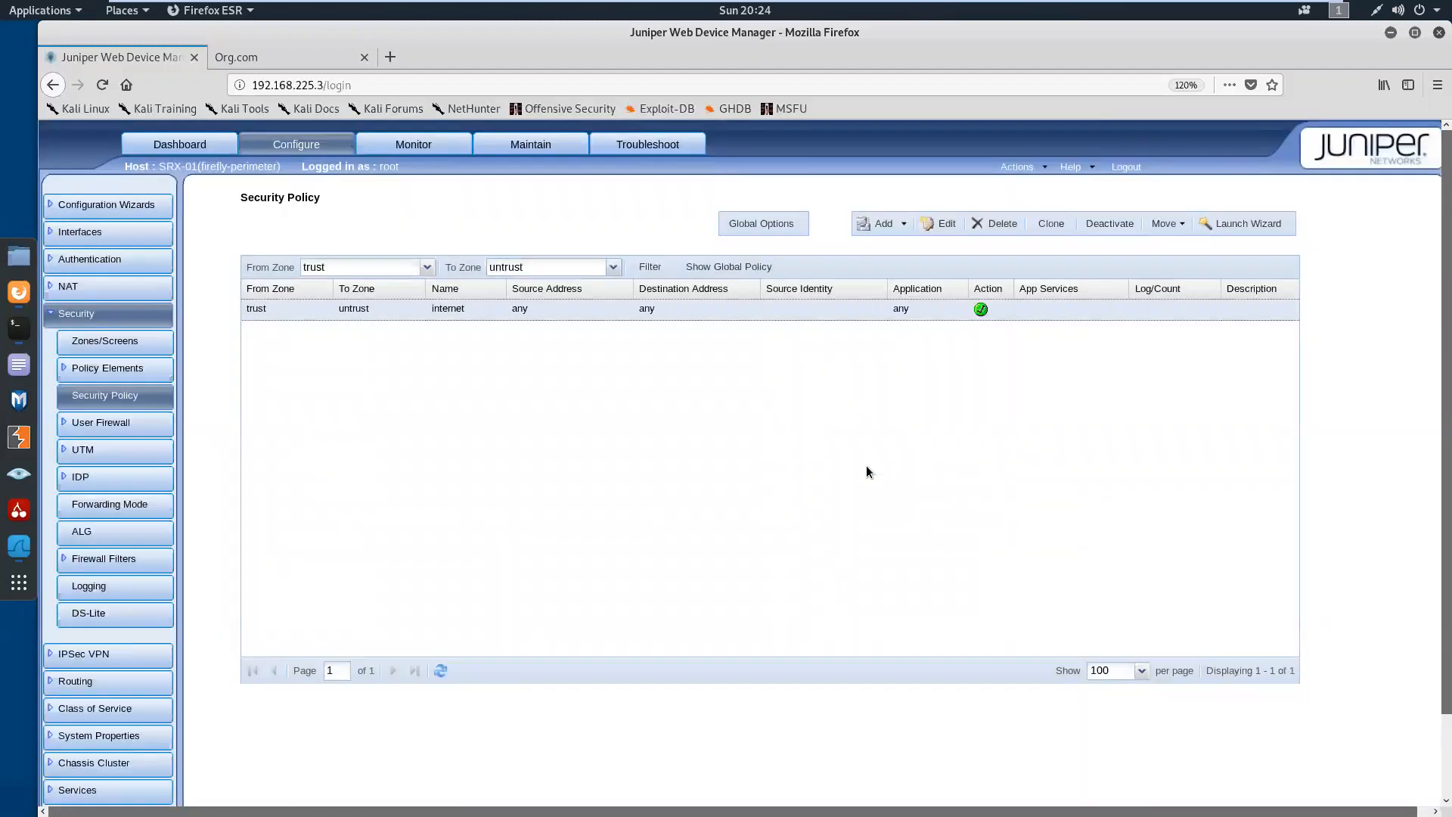
# Switch to the terminal and list the authenticated users on SRX-01 with run show security firewall-authentication users
pyautogui.click(19, 327)
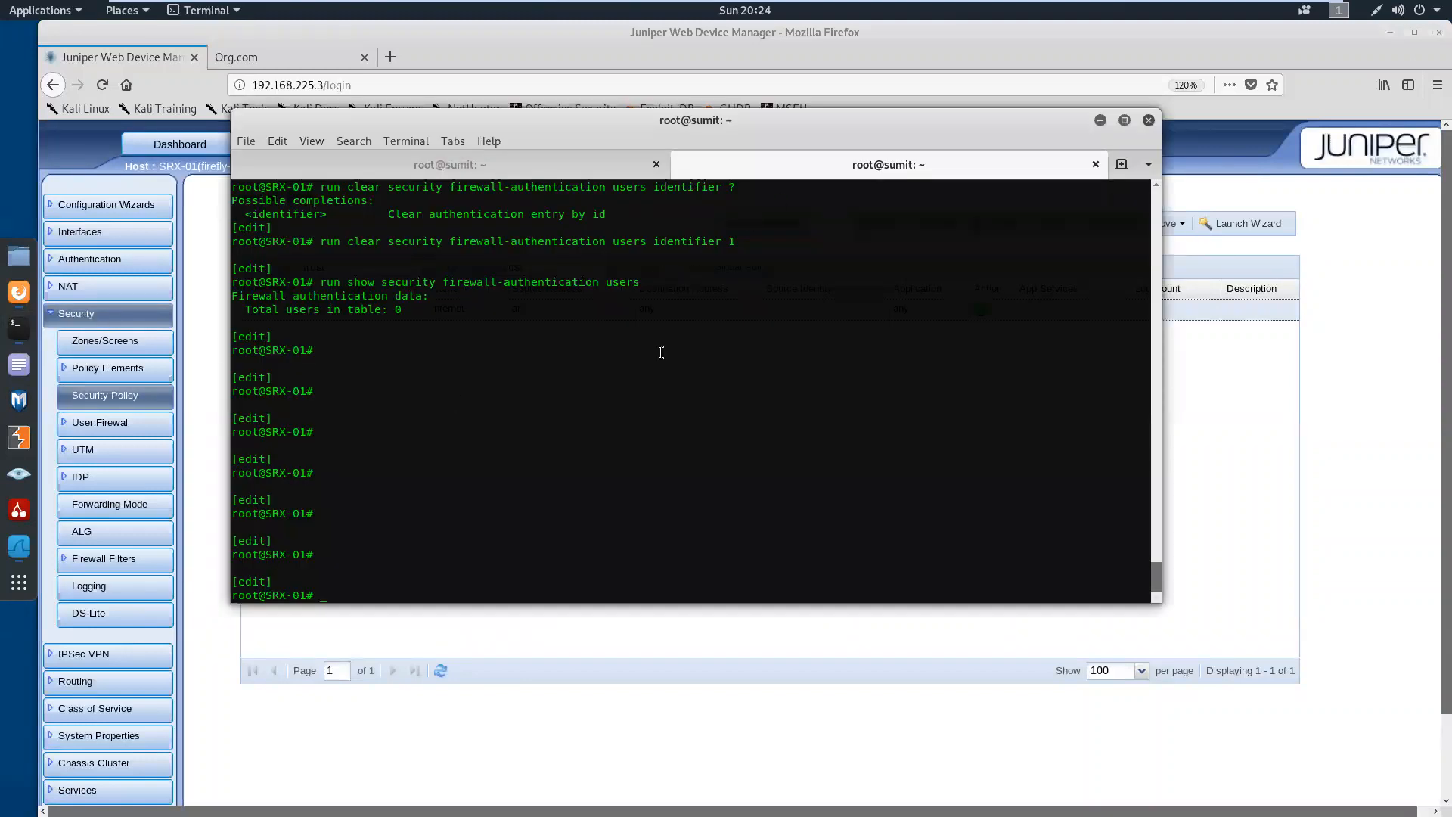
pyautogui.press('Up')
pyautogui.press('Up')
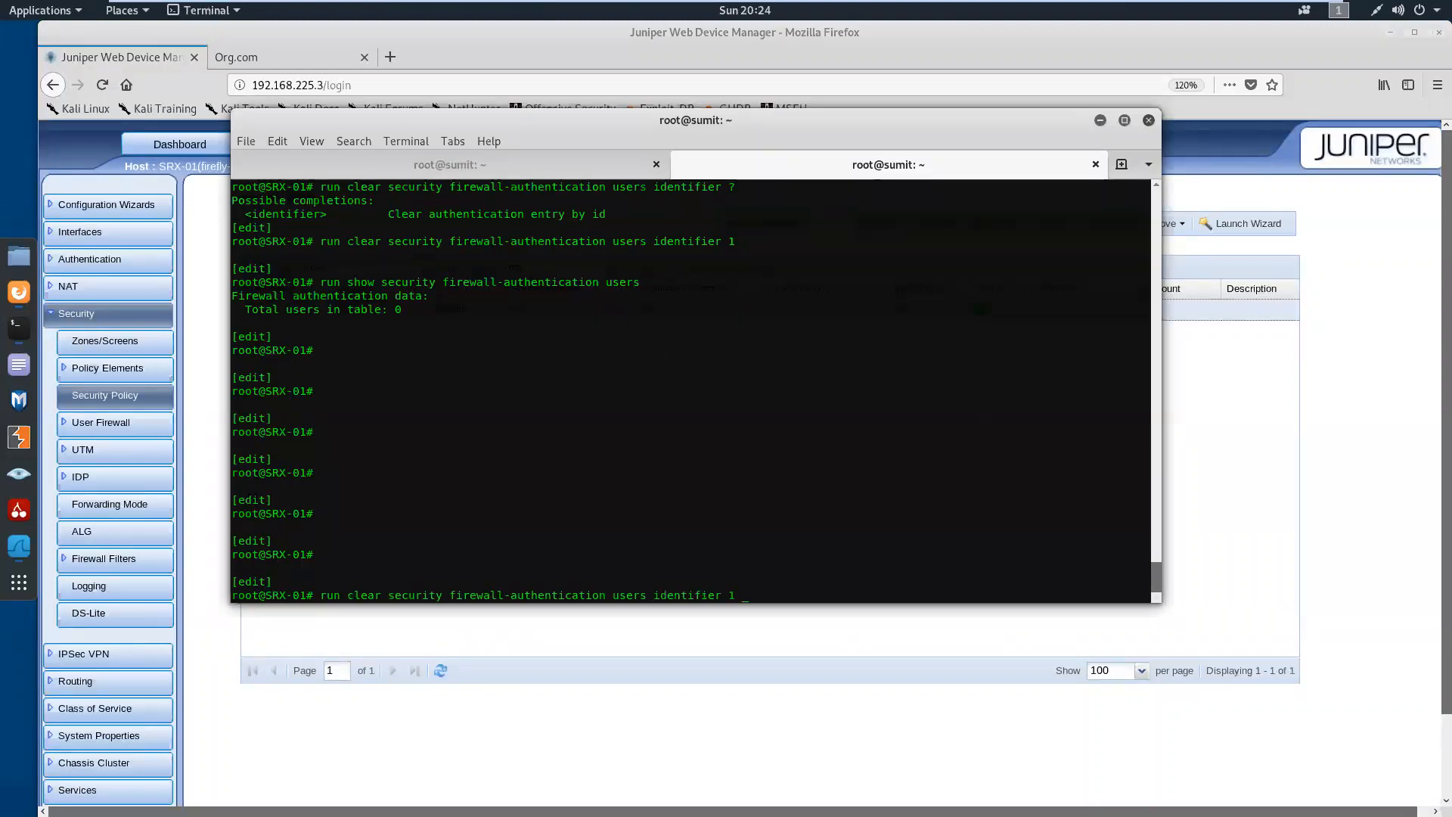
pyautogui.press('BackSpace')
pyautogui.press('BackSpace')
pyautogui.press('BackSpace')
pyautogui.press('BackSpace')
pyautogui.press('BackSpace')
pyautogui.press('BackSpace')
pyautogui.press('BackSpace')
pyautogui.press('BackSpace')
pyautogui.press('BackSpace')
pyautogui.press('BackSpace')
pyautogui.press('BackSpace')
pyautogui.press('BackSpace')
pyautogui.write('sumit')
pyautogui.press('Down')
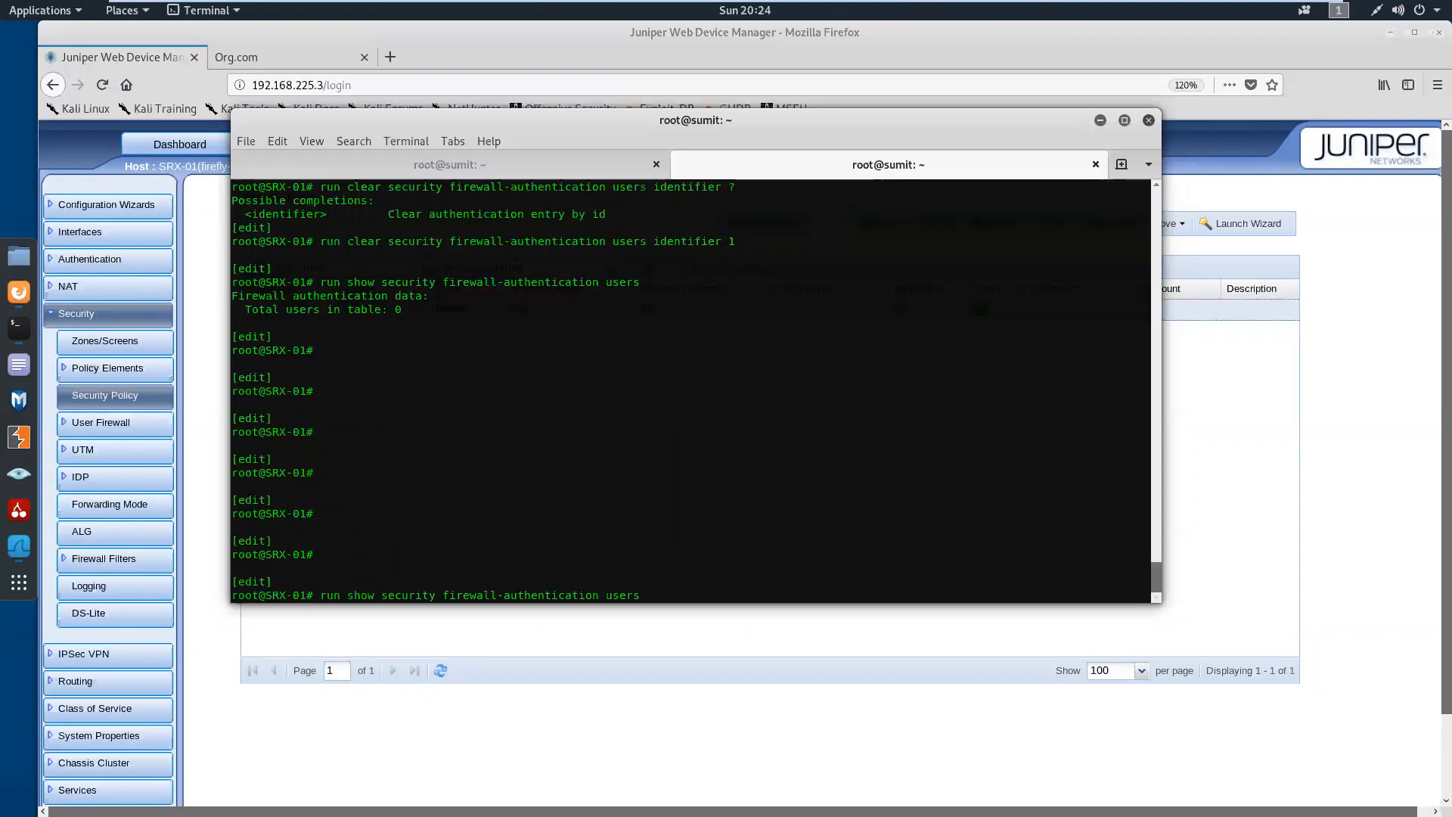
pyautogui.press('Return')
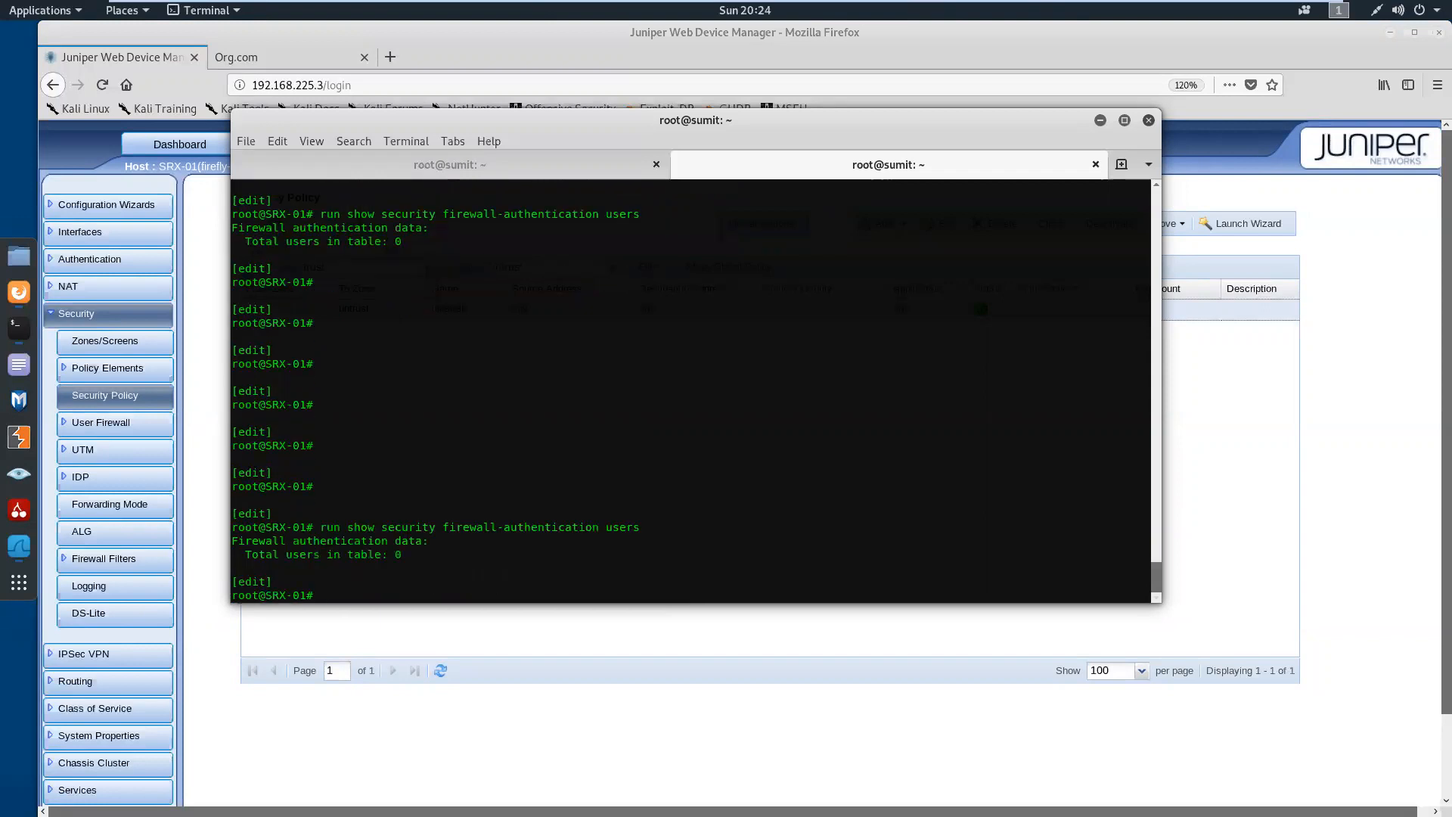
pyautogui.press('Return')
pyautogui.press('Return')
pyautogui.press('Return')
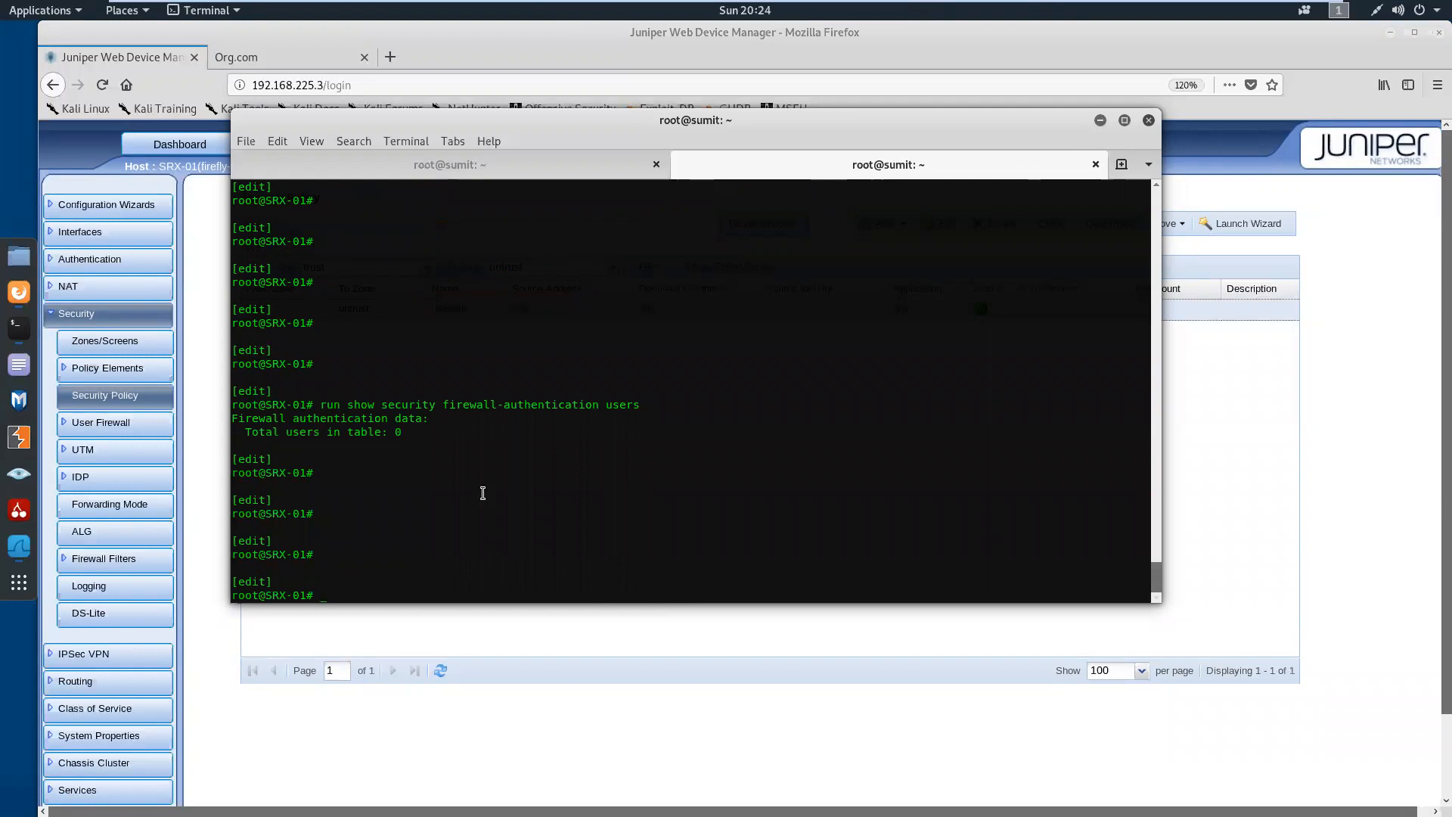
# List the SRX-01 interfaces and their addresses with run show interfaces terse
pyautogui.write('run h')
pyautogui.press('Return')
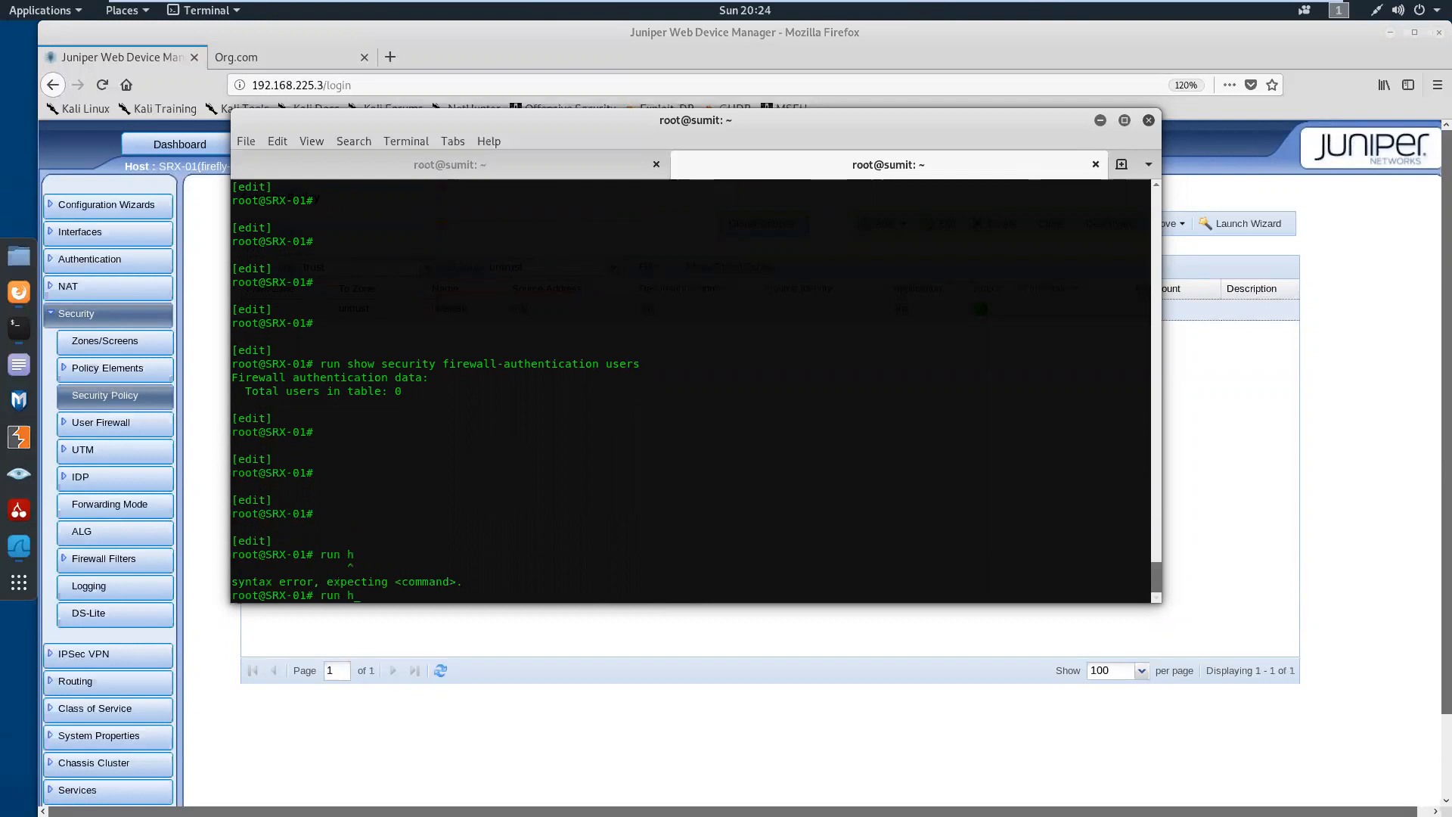
pyautogui.write('show')
pyautogui.write('interfaces terse')
pyautogui.press('Return')
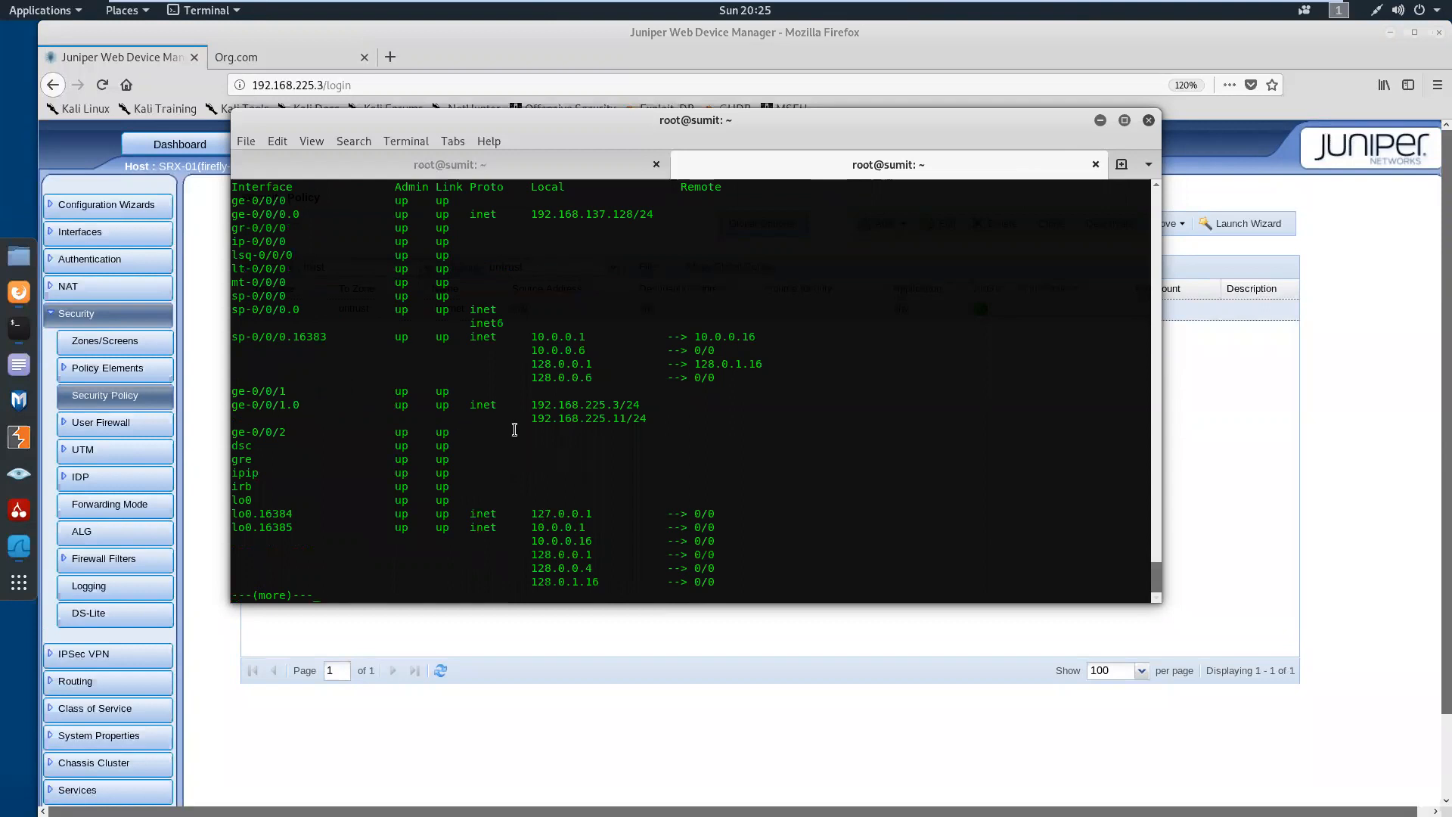
# Highlight the 192.168.225.11 address and its prefix length on interface ge-0/0/1.0, and finish the listing to get a fresh prompt
pyautogui.moveTo(531, 419); pyautogui.dragTo(622, 422)
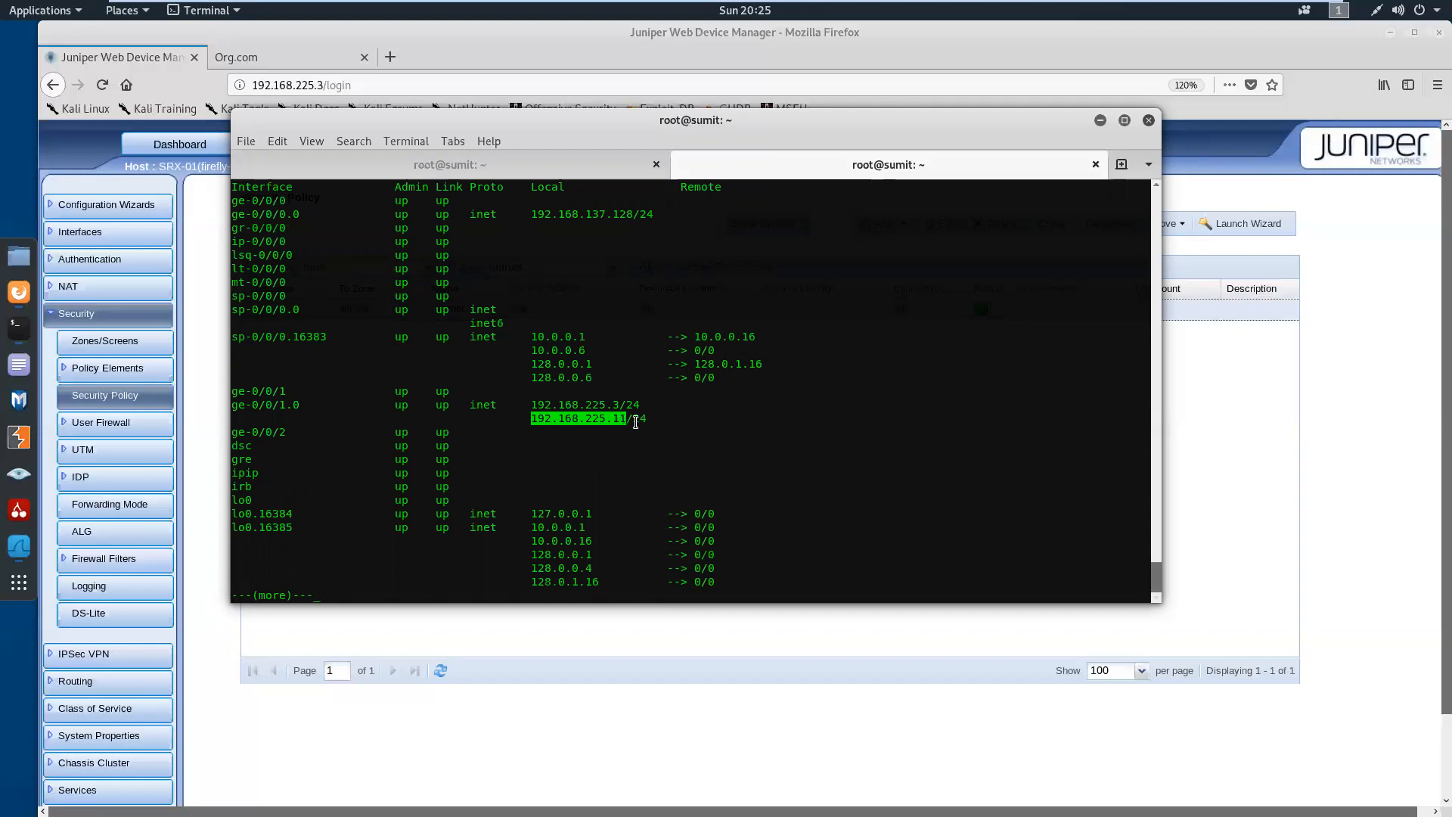
pyautogui.click(633, 421)
pyautogui.moveTo(632, 421); pyautogui.dragTo(645, 422)
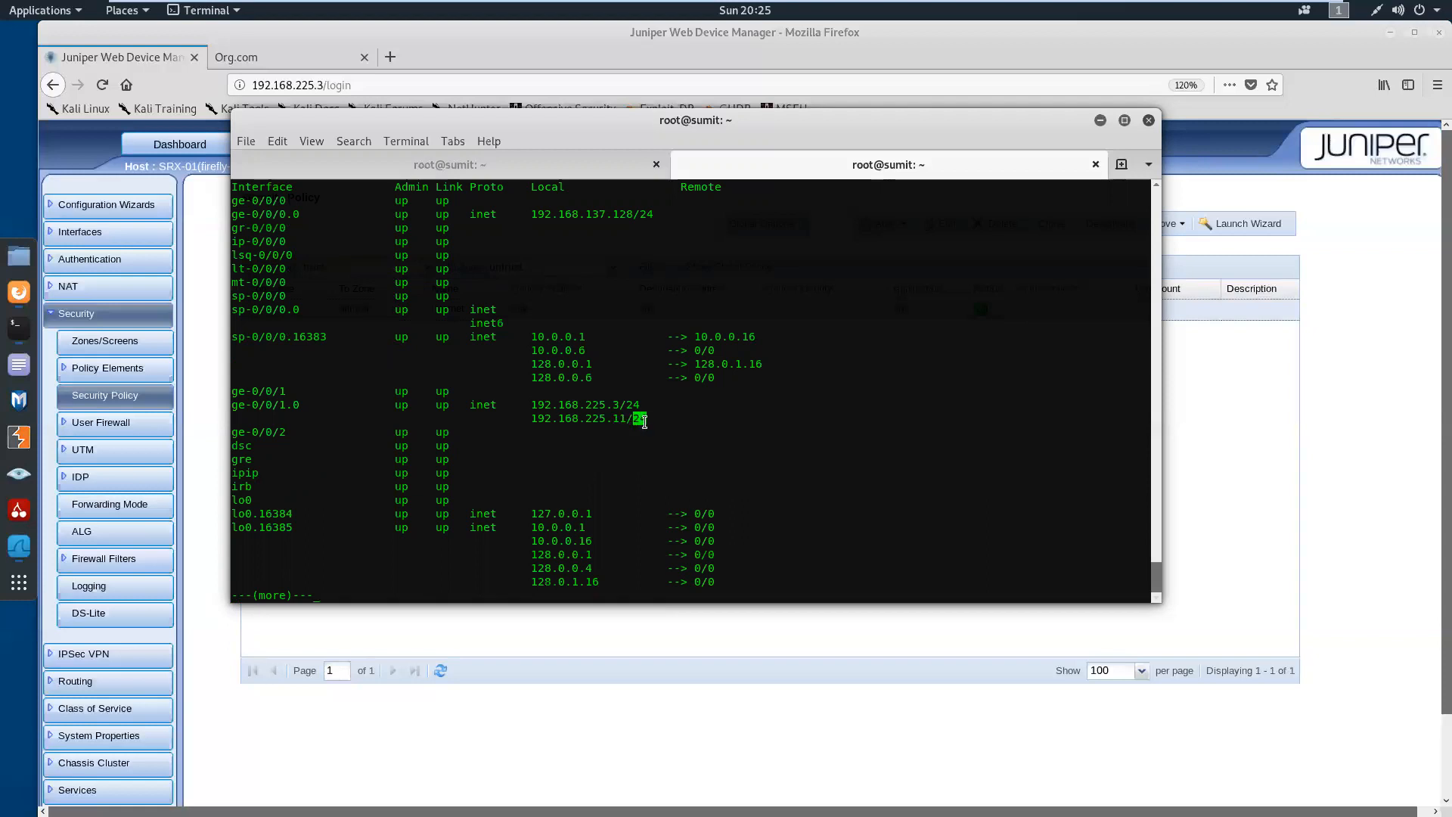
pyautogui.moveTo(531, 421); pyautogui.dragTo(627, 422)
pyautogui.click(602, 472)
pyautogui.press('space')
pyautogui.press('Return')
pyautogui.press('Return')
# Run show | display set | match http and highlight the web-authentication http line for interface ge-0/0/1
pyautogui.write('show | di')
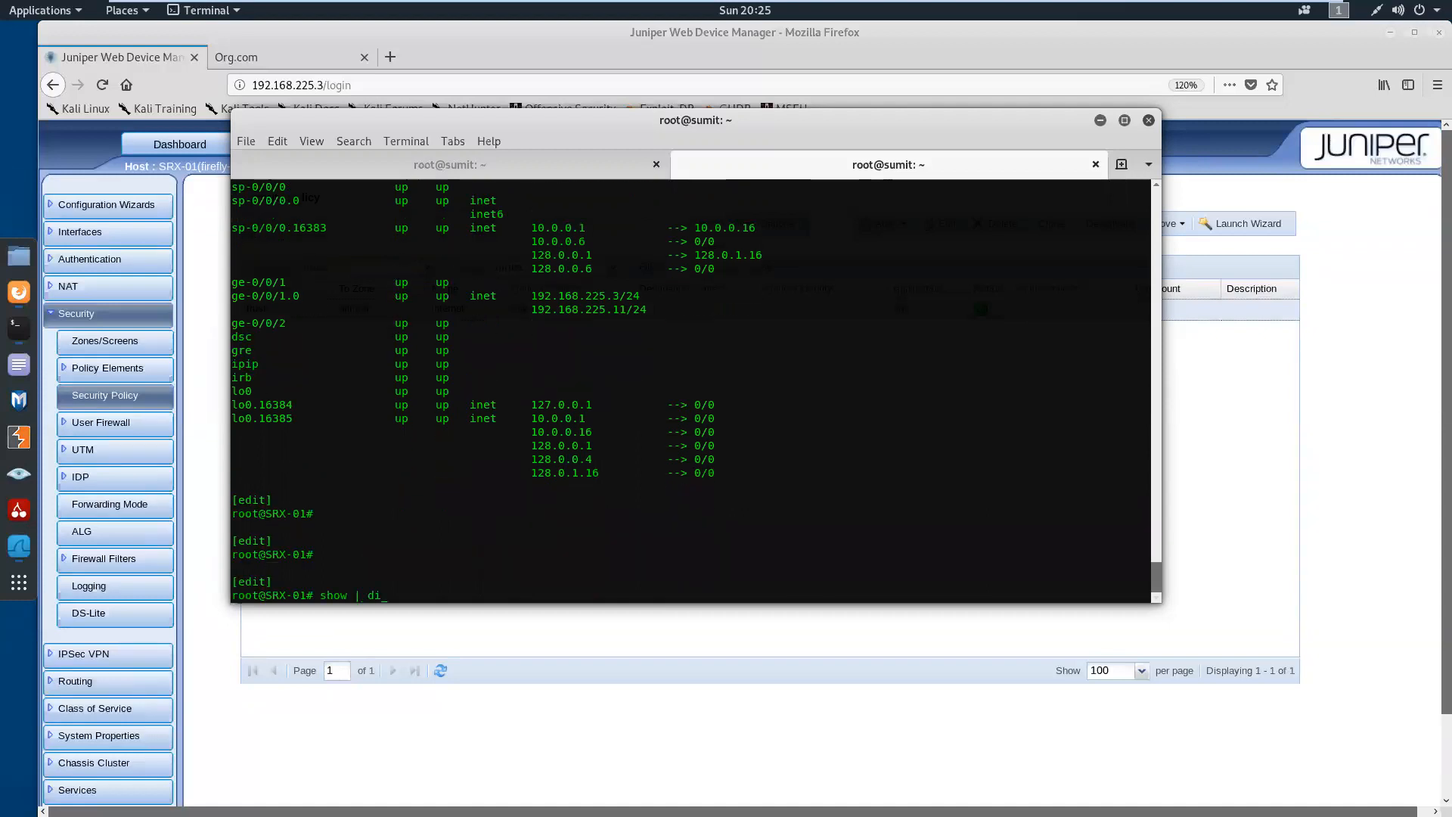
pyautogui.write('splay set | match http')
pyautogui.press('Return')
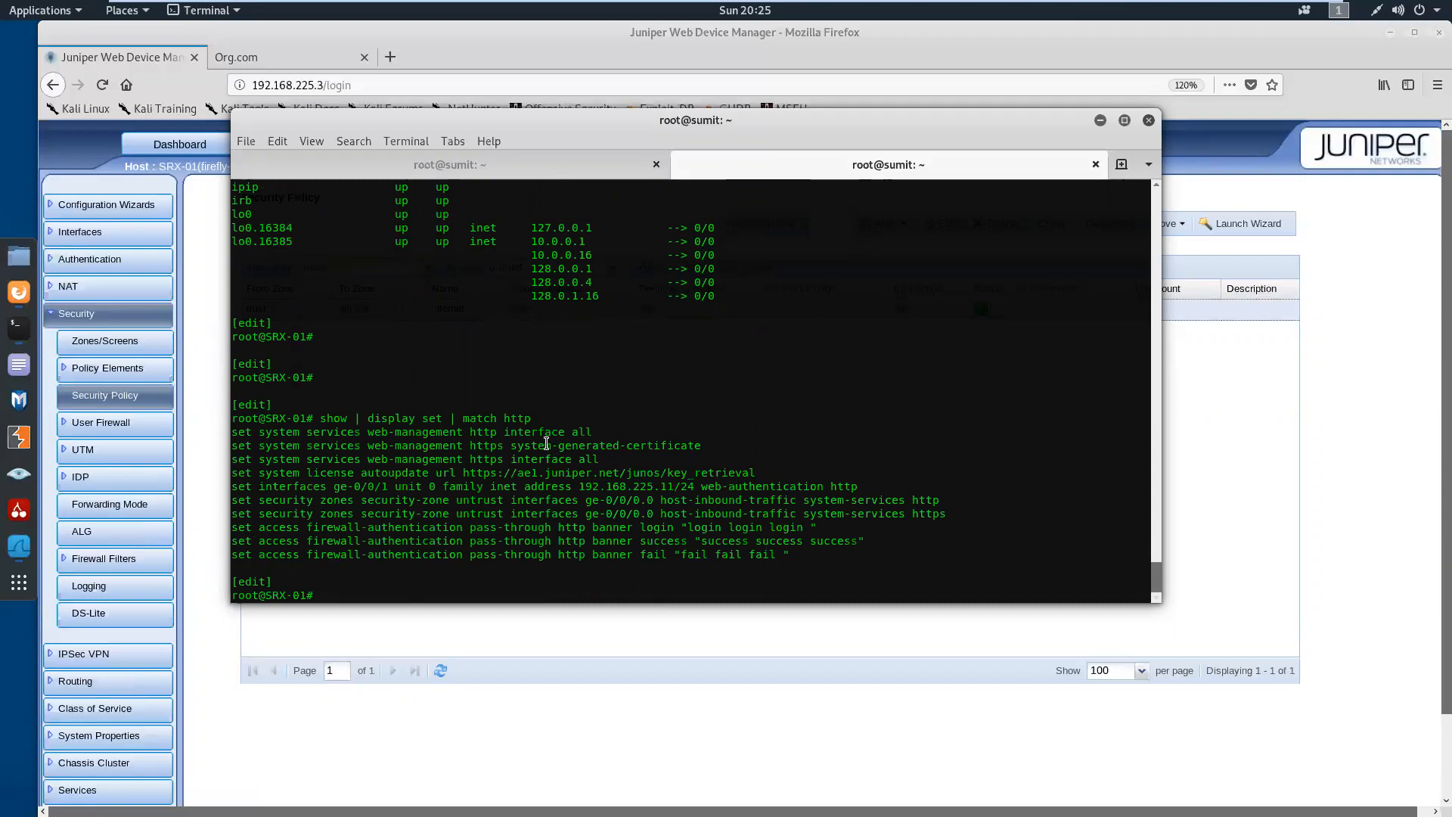
pyautogui.moveTo(859, 487); pyautogui.dragTo(233, 488)
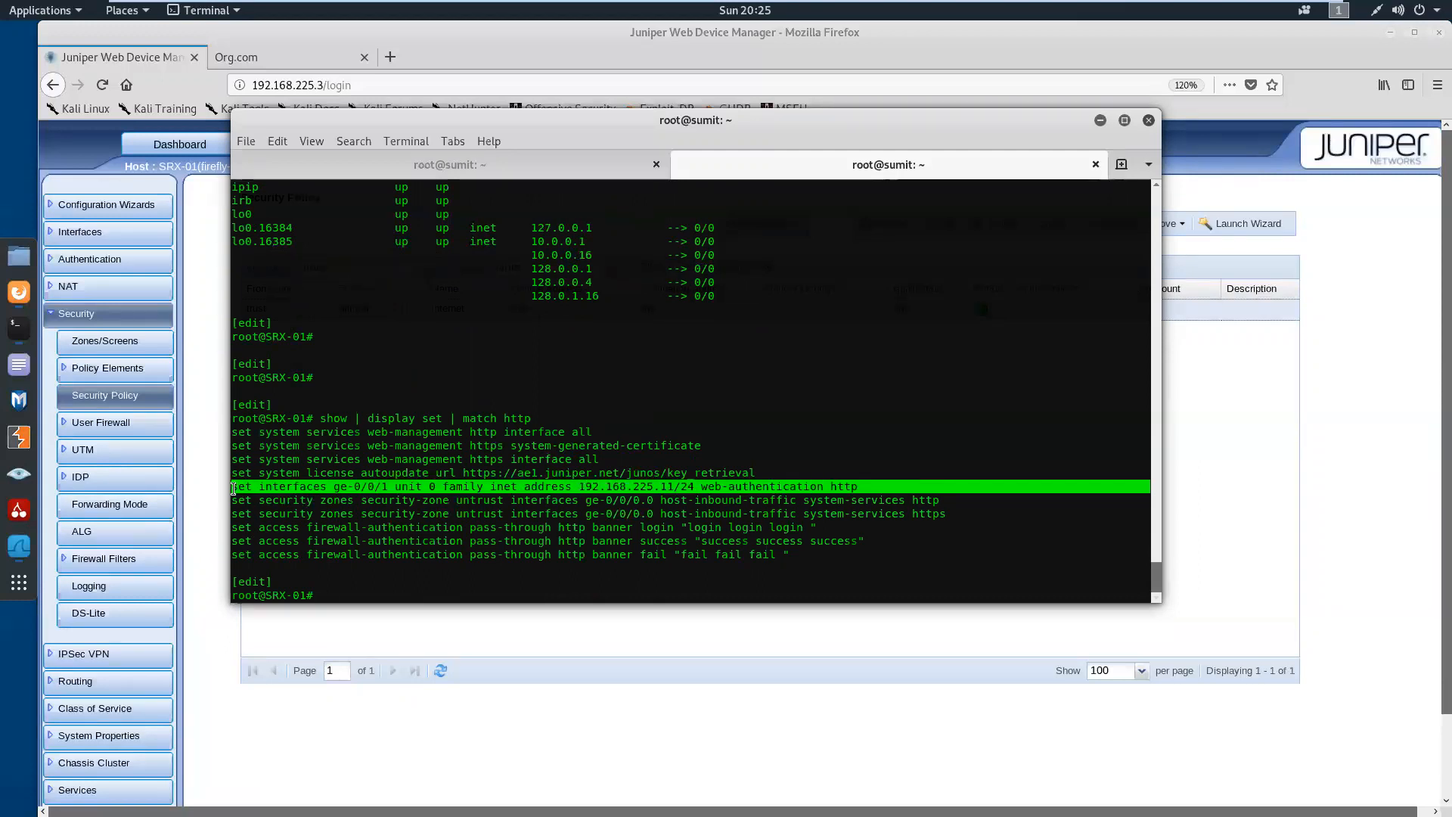
pyautogui.click(864, 503)
pyautogui.press('Return')
pyautogui.press('Return')
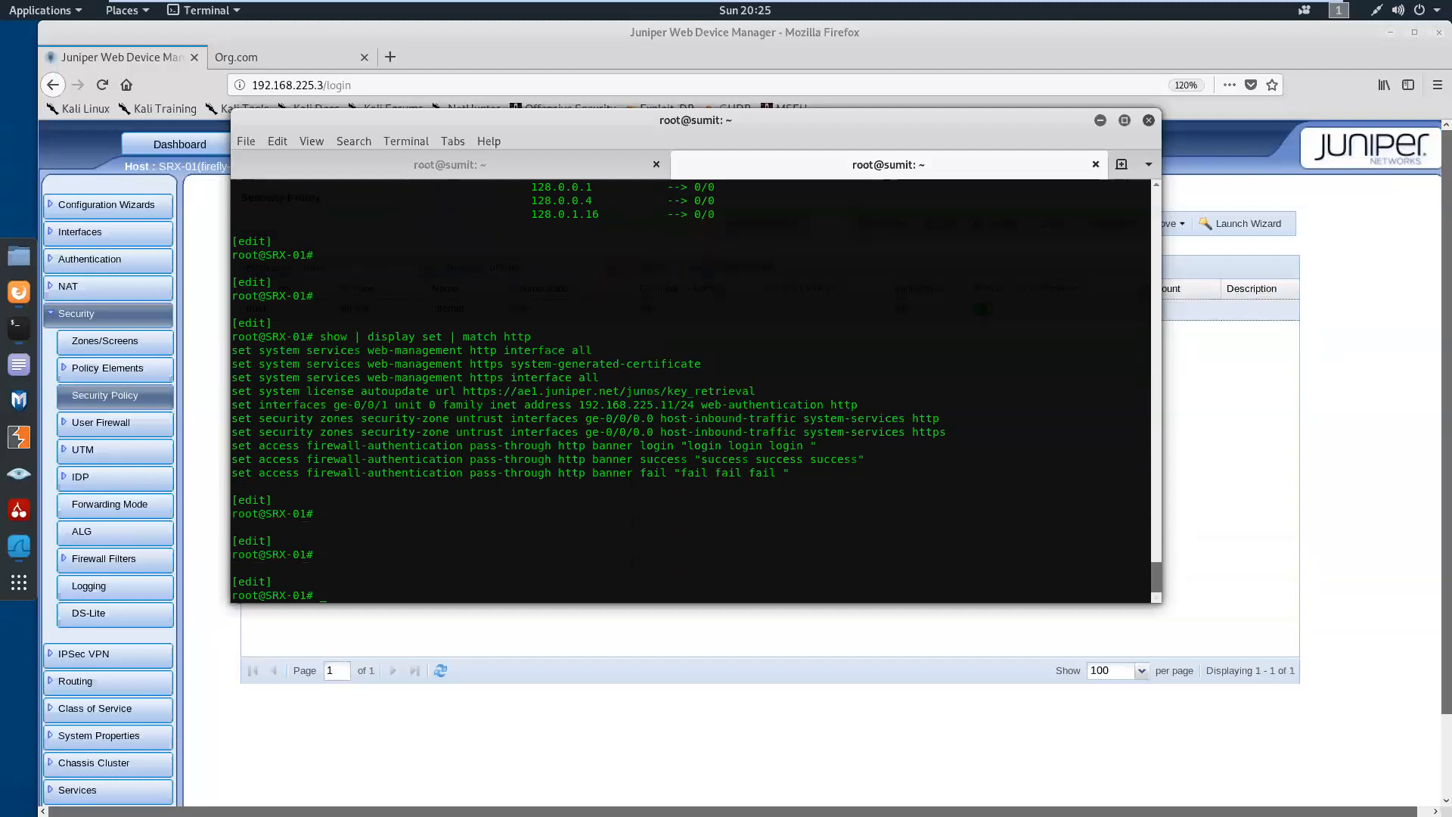
pyautogui.doubleClick(858, 406)
# Test internet access from the local Kali shell by pinging 8.8.8.8, and stop the ping
pyautogui.click(560, 172)
pyautogui.press('Return')
pyautogui.press('Return')
pyautogui.press('Return')
pyautogui.write('ping 8.8.8.8')
pyautogui.press('Return')
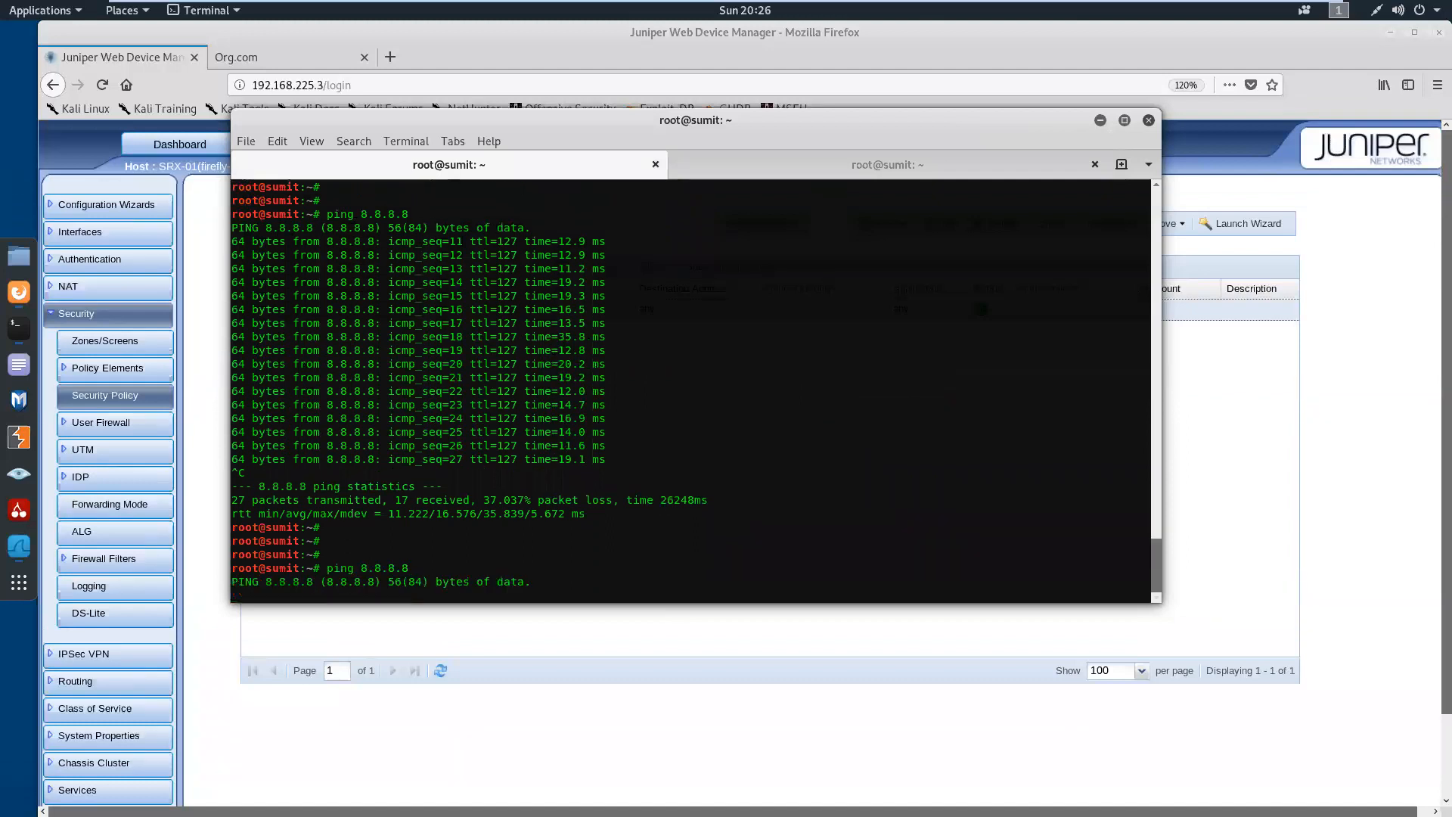
pyautogui.hotkey('ctrl', 'c')
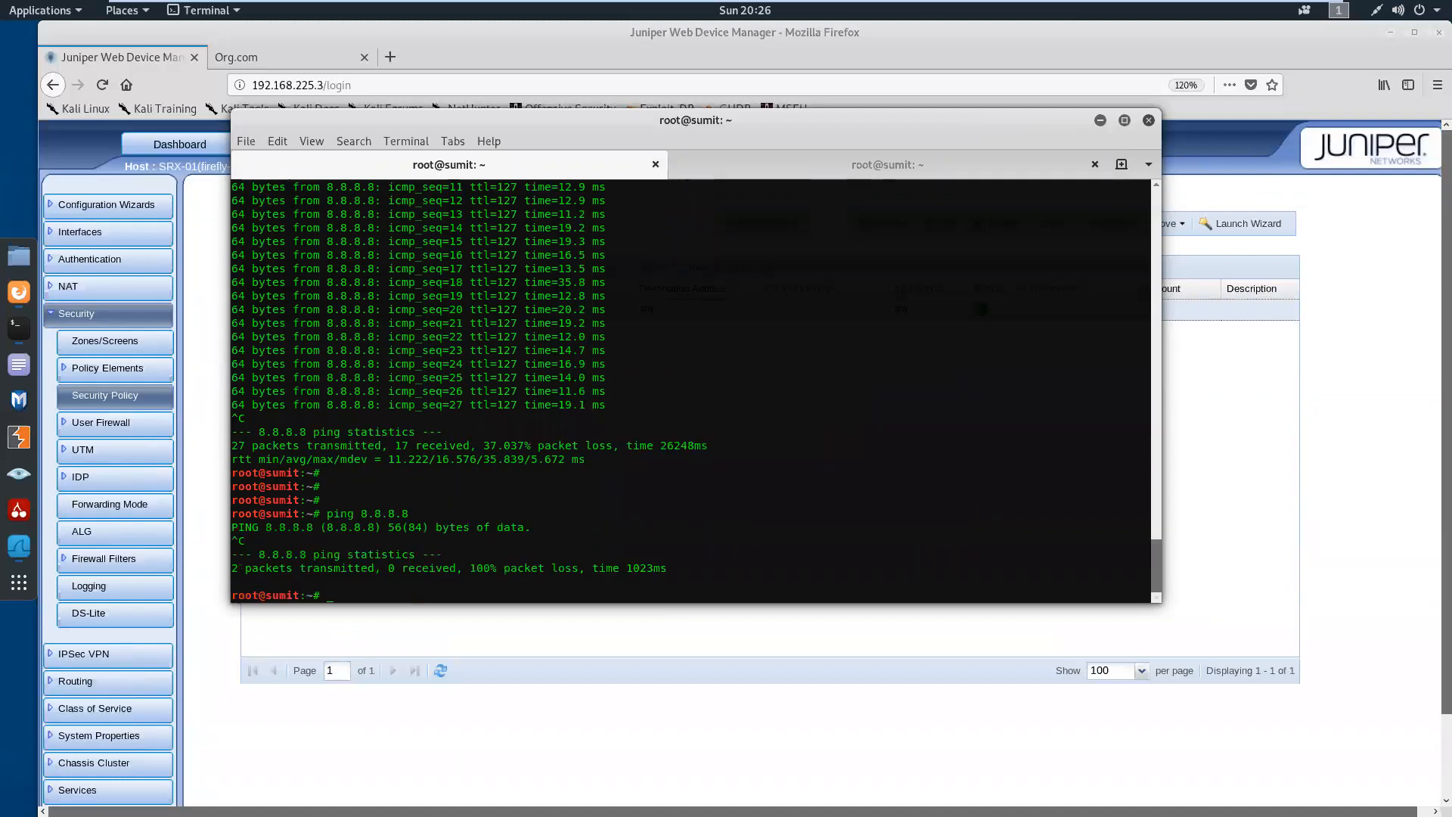
# Return to the SRX-01 CLI session, clear the highlighted text, and bring the Firefox window to the front
pyautogui.click(814, 174)
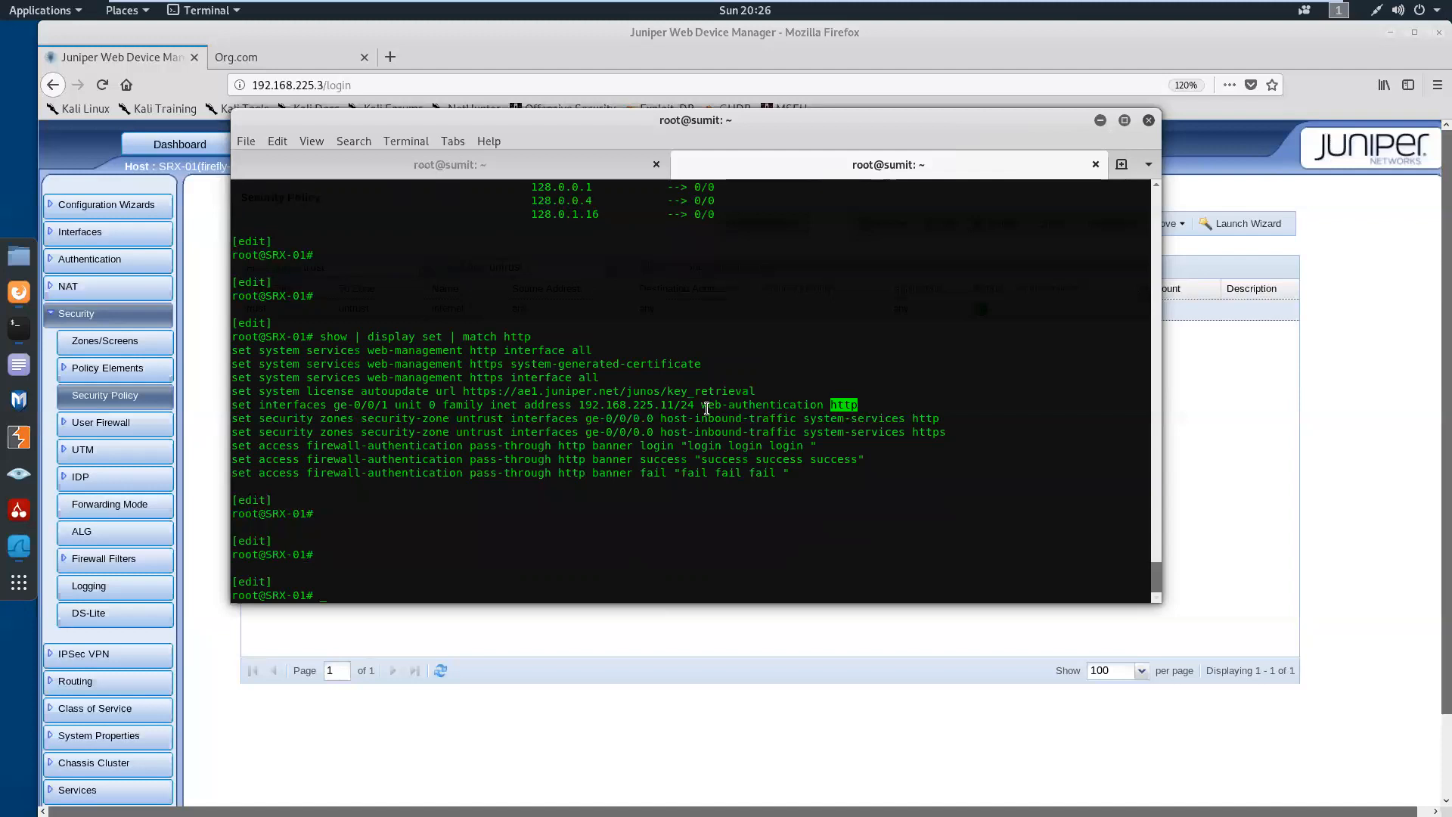
pyautogui.click(632, 520)
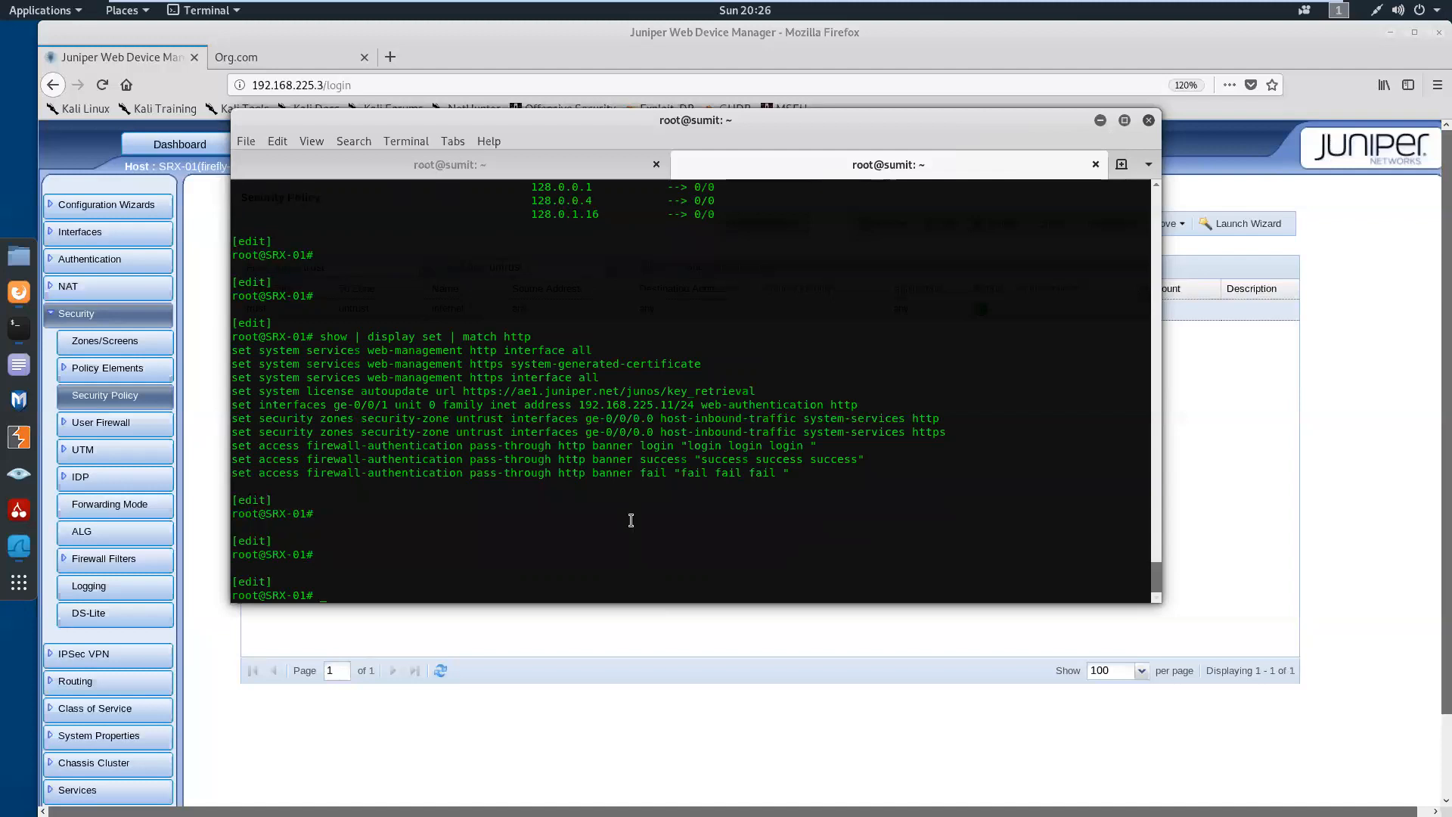
pyautogui.click(215, 311)
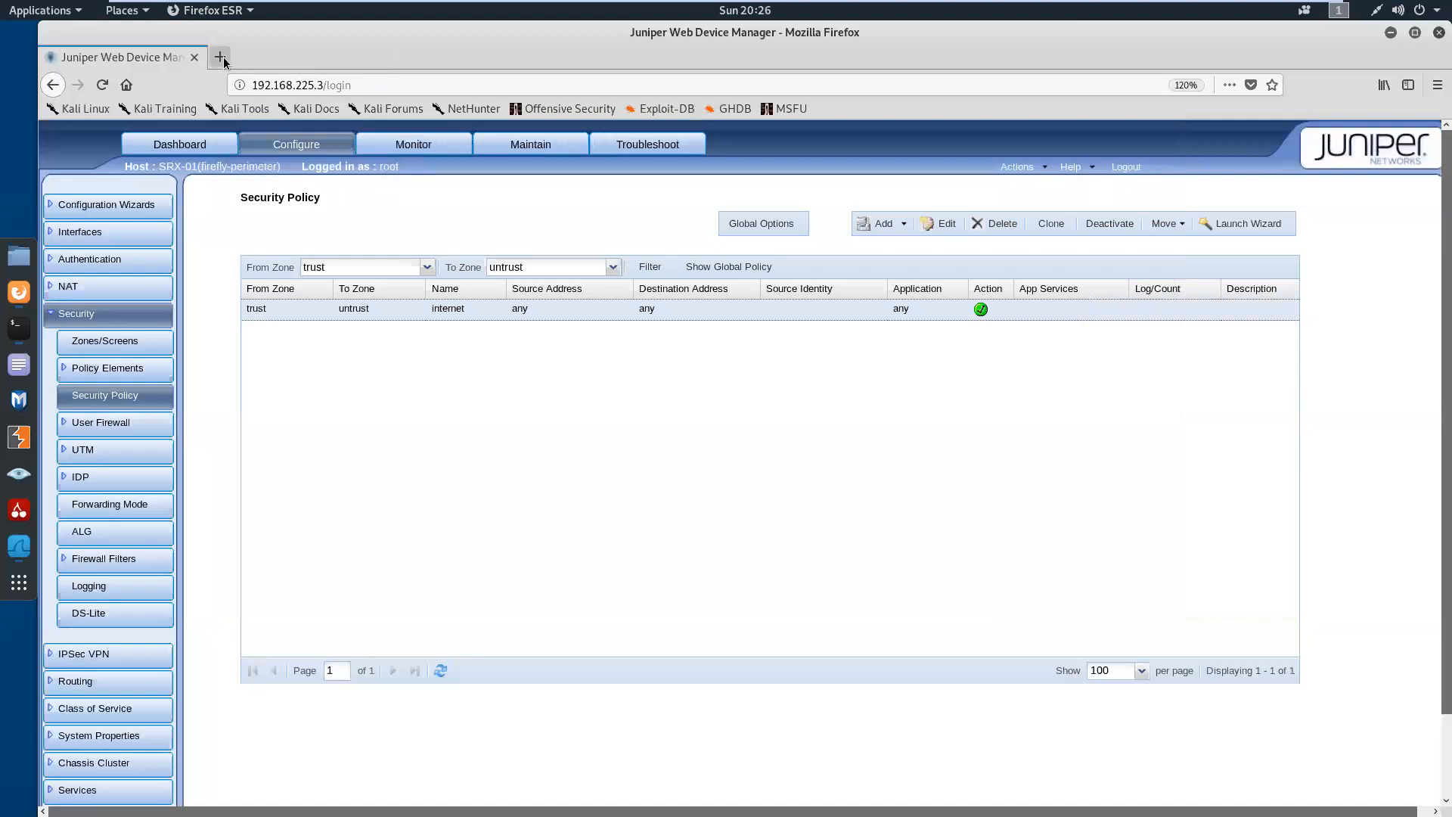
# Open the web-authentication page at 192.168.225.11 in a new browser tab
pyautogui.click(221, 58)
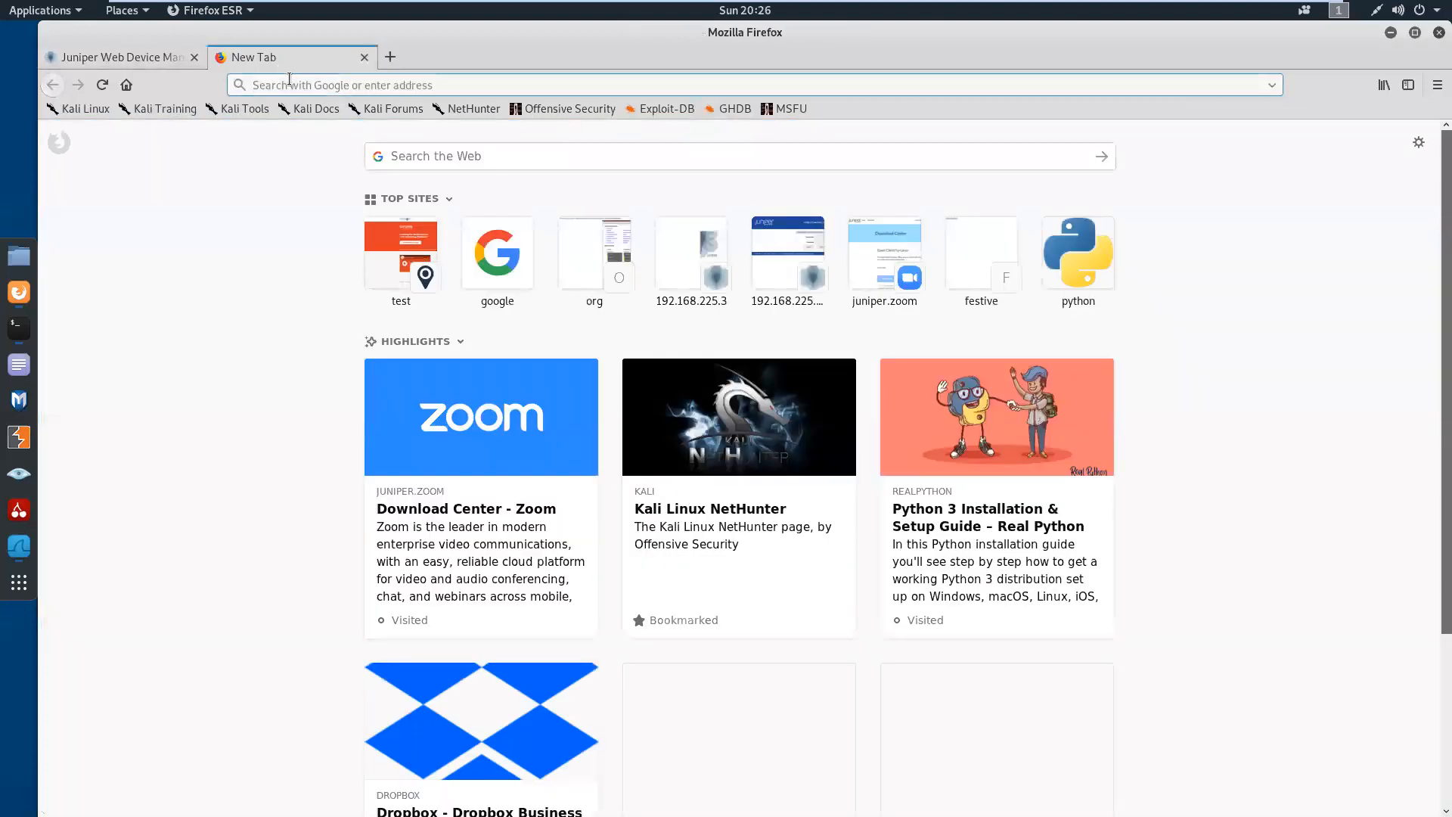
pyautogui.write('192.168.225.11')
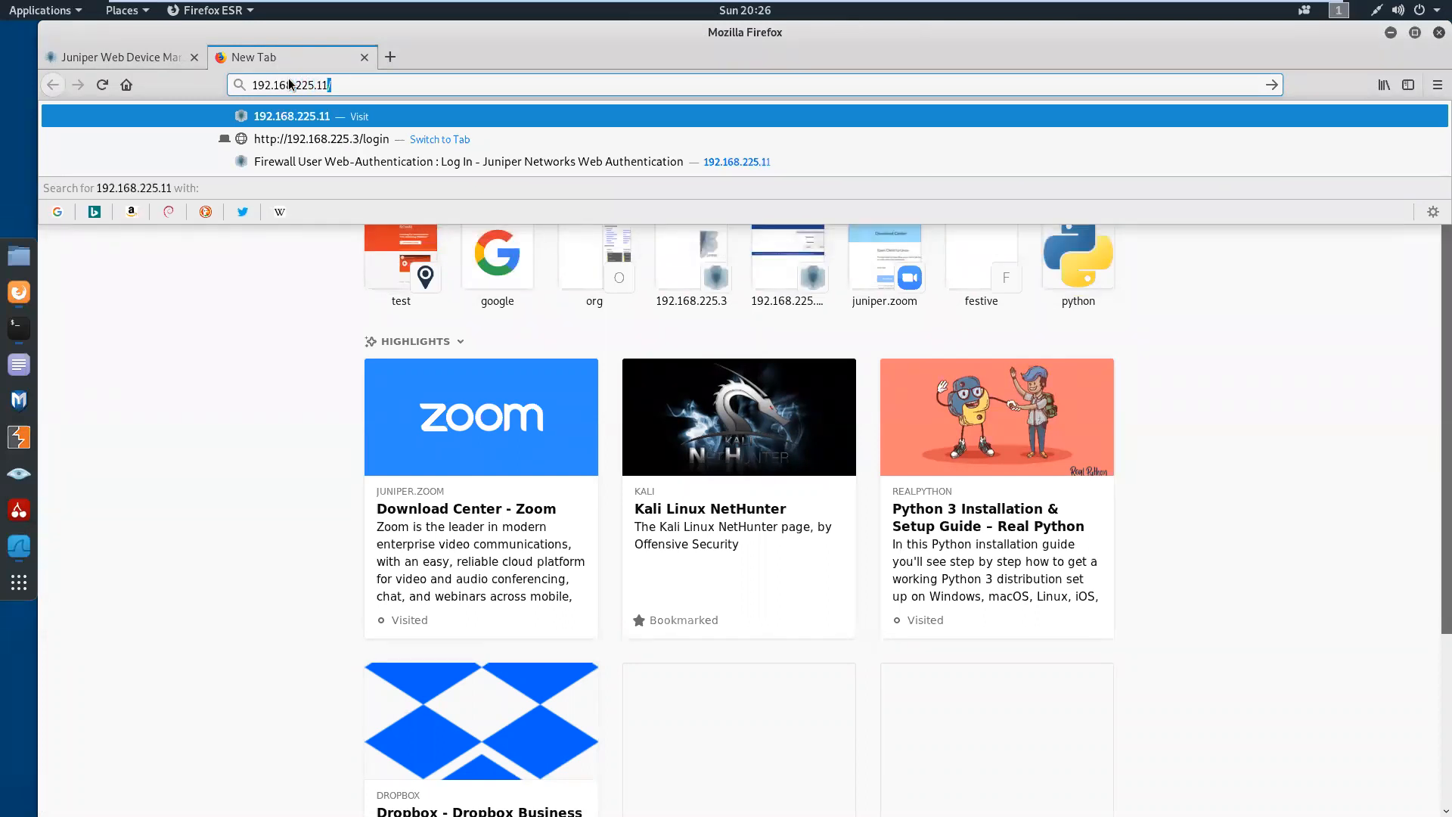
pyautogui.press('Return')
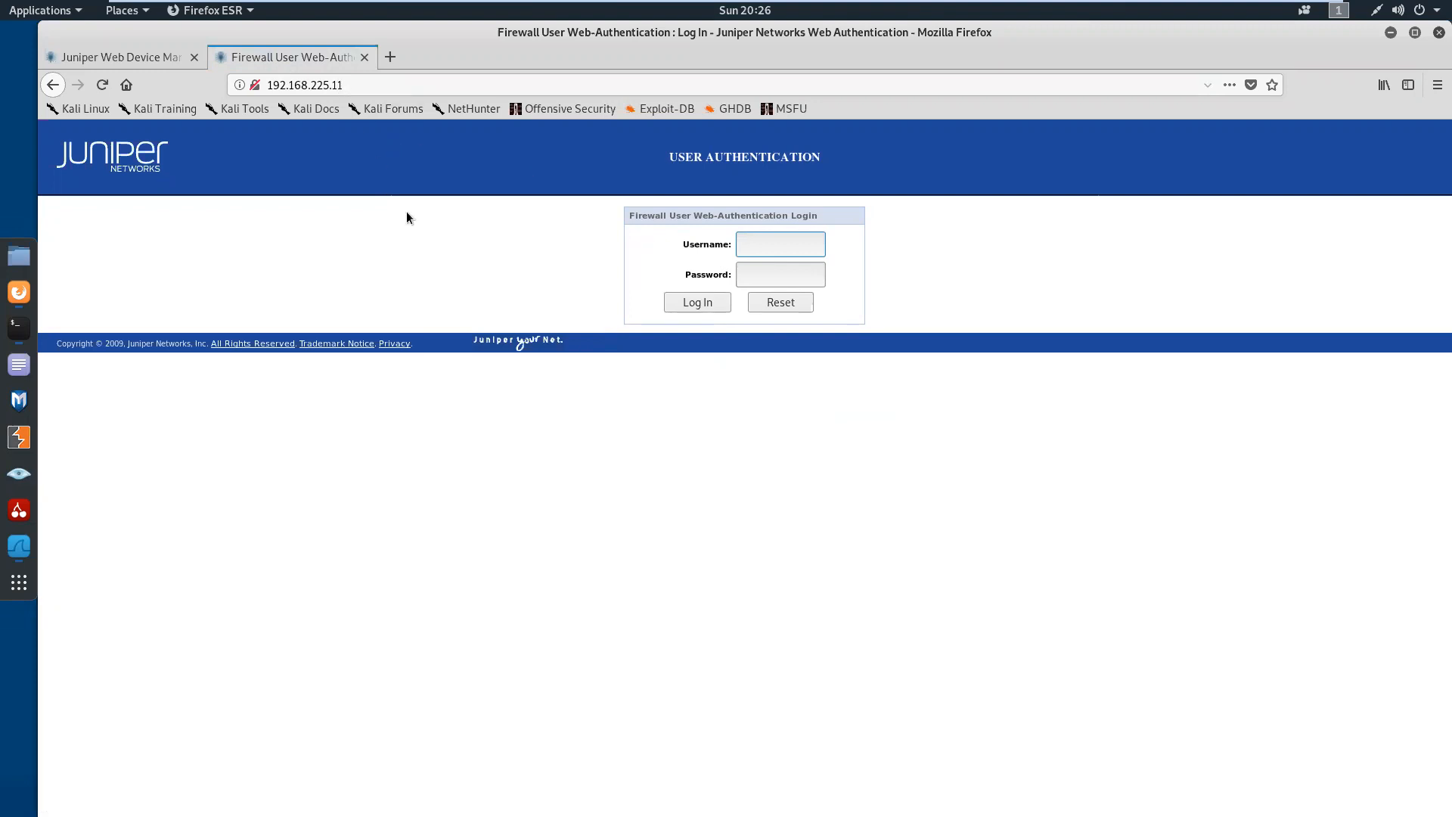
# Log in to the web-authentication page with the firewall user's name and password without saving the password, and highlight the result message
pyautogui.click(765, 250)
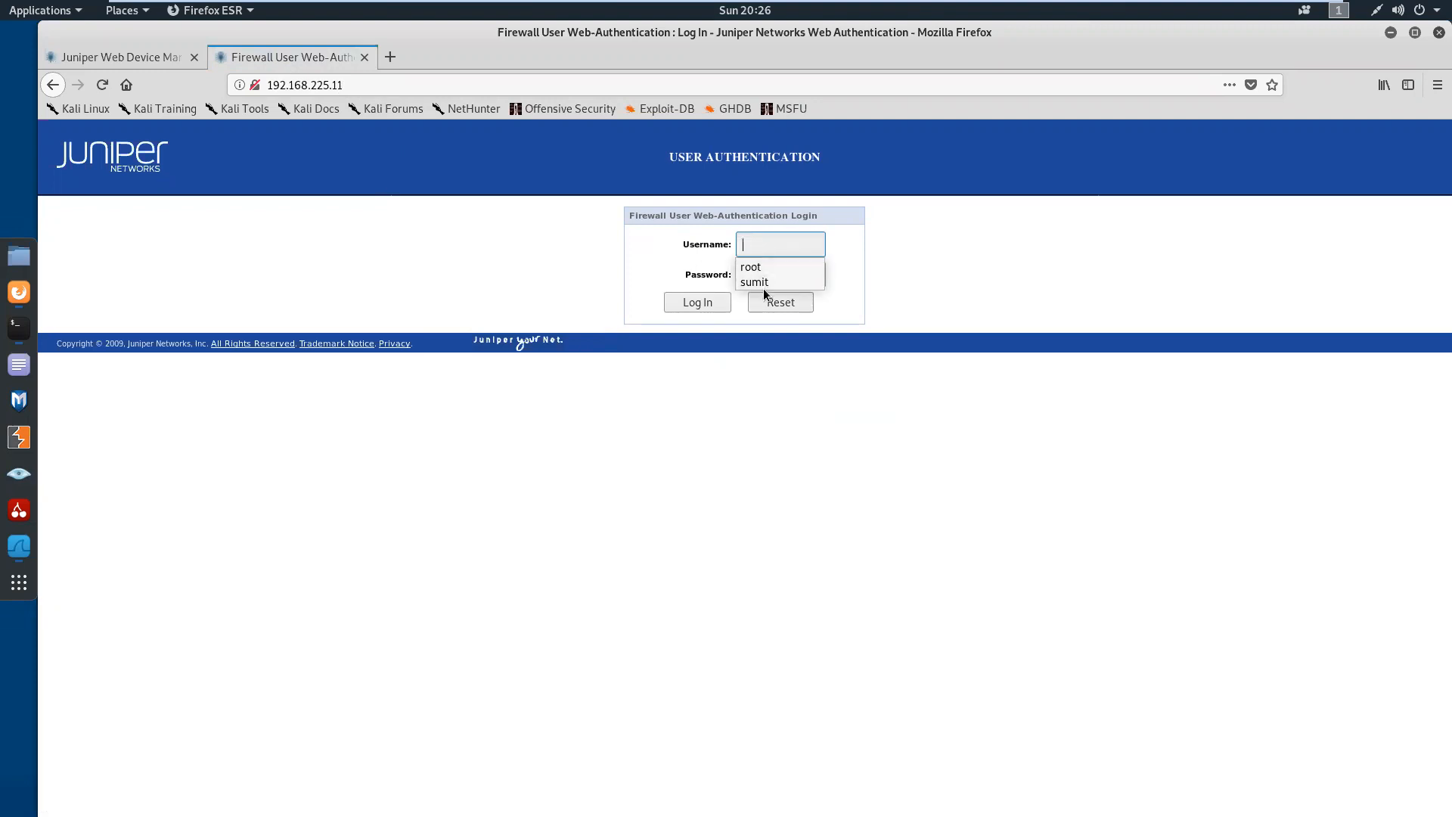
pyautogui.click(759, 283)
pyautogui.click(759, 274)
pyautogui.write('pass1')
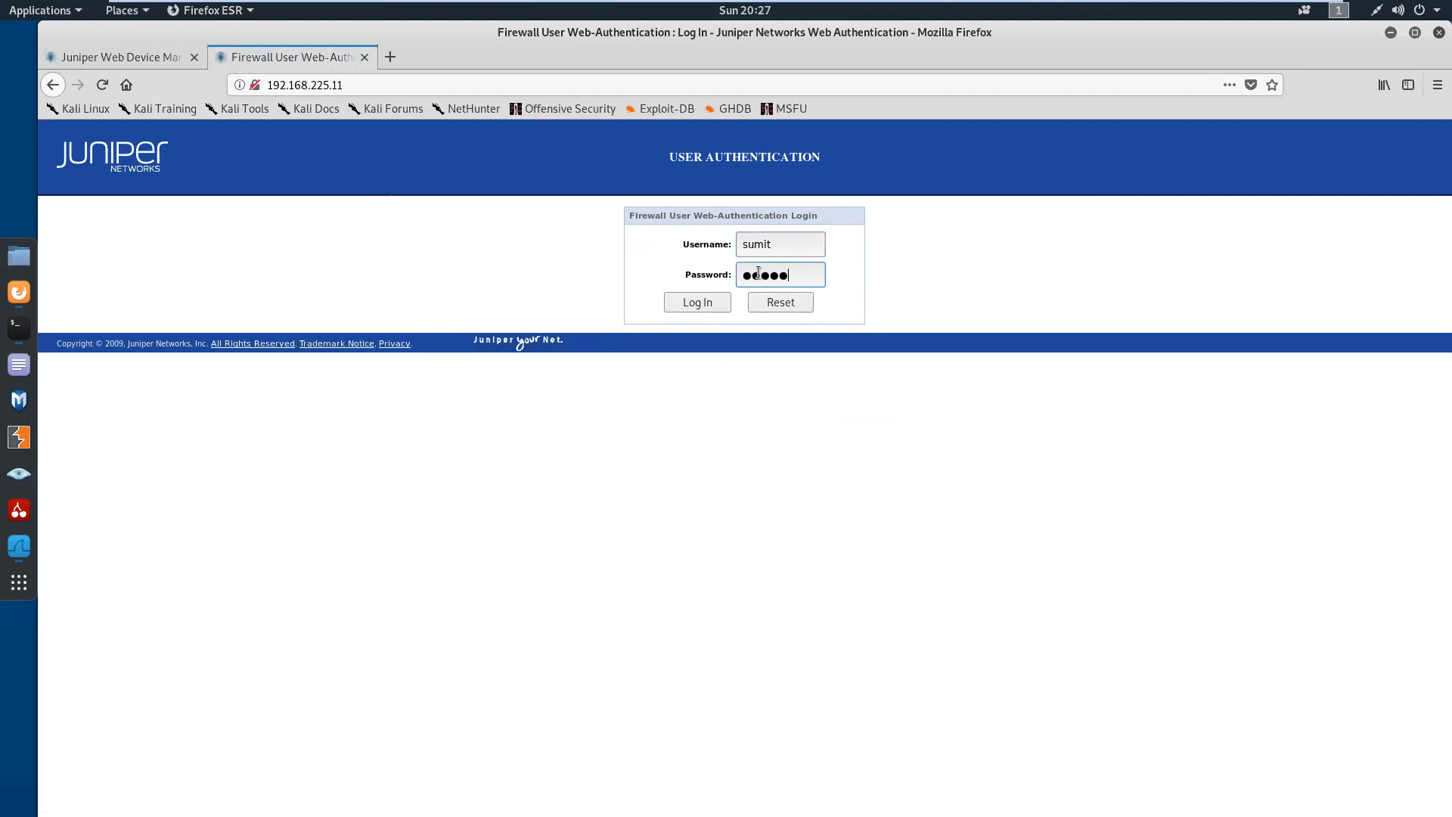
pyautogui.click(703, 303)
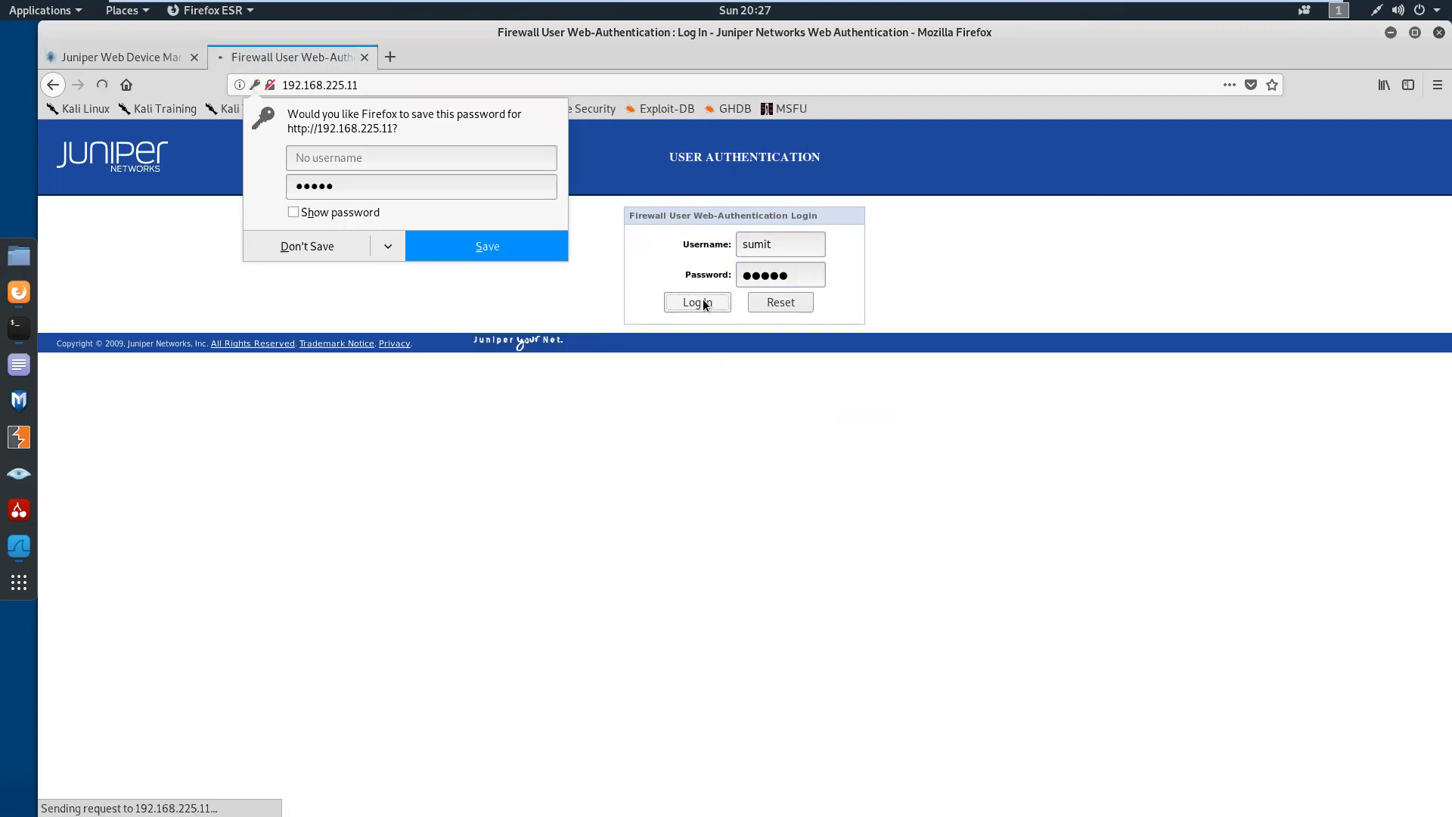
pyautogui.click(332, 255)
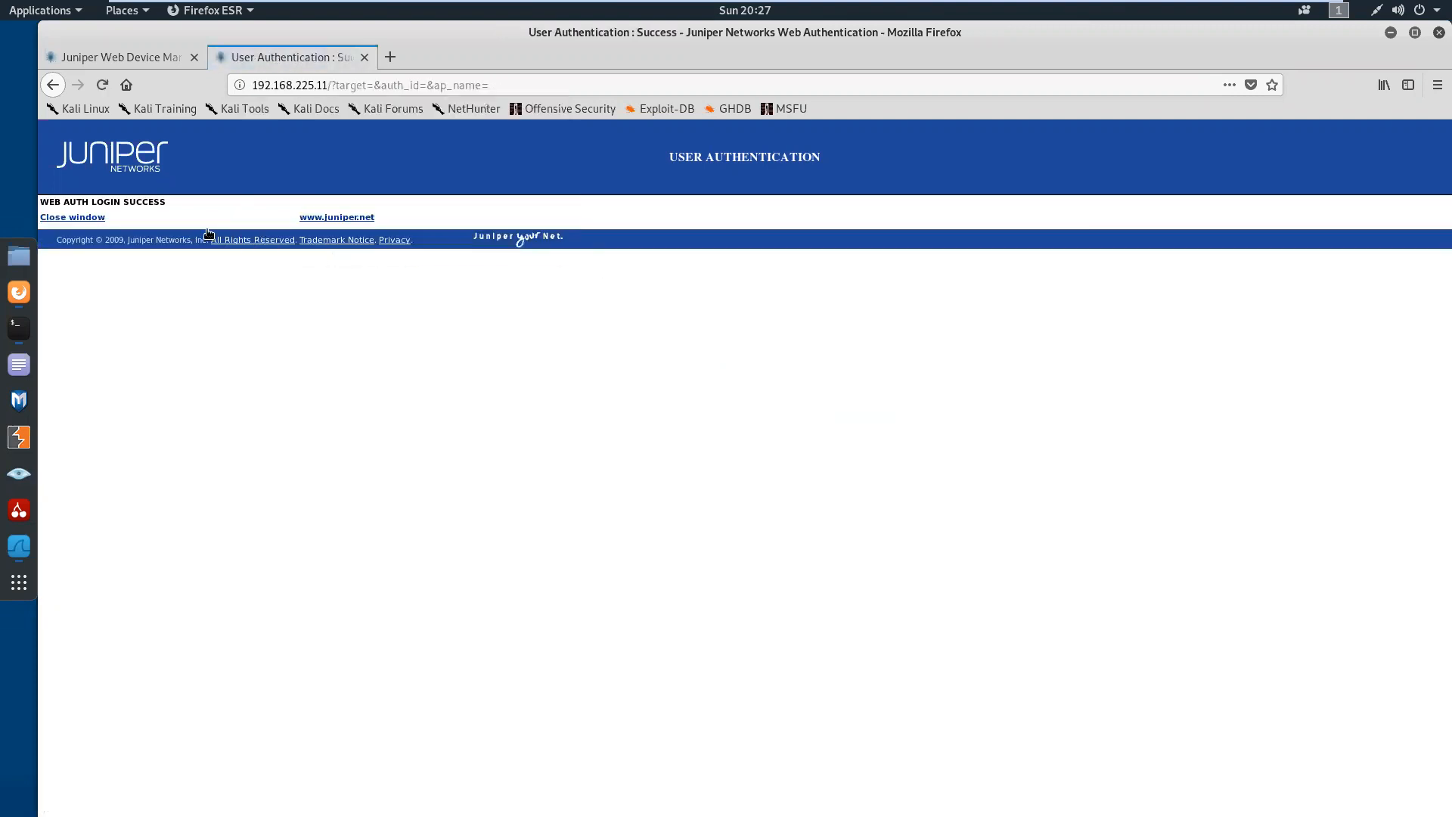
pyautogui.moveTo(174, 203); pyautogui.dragTo(41, 203)
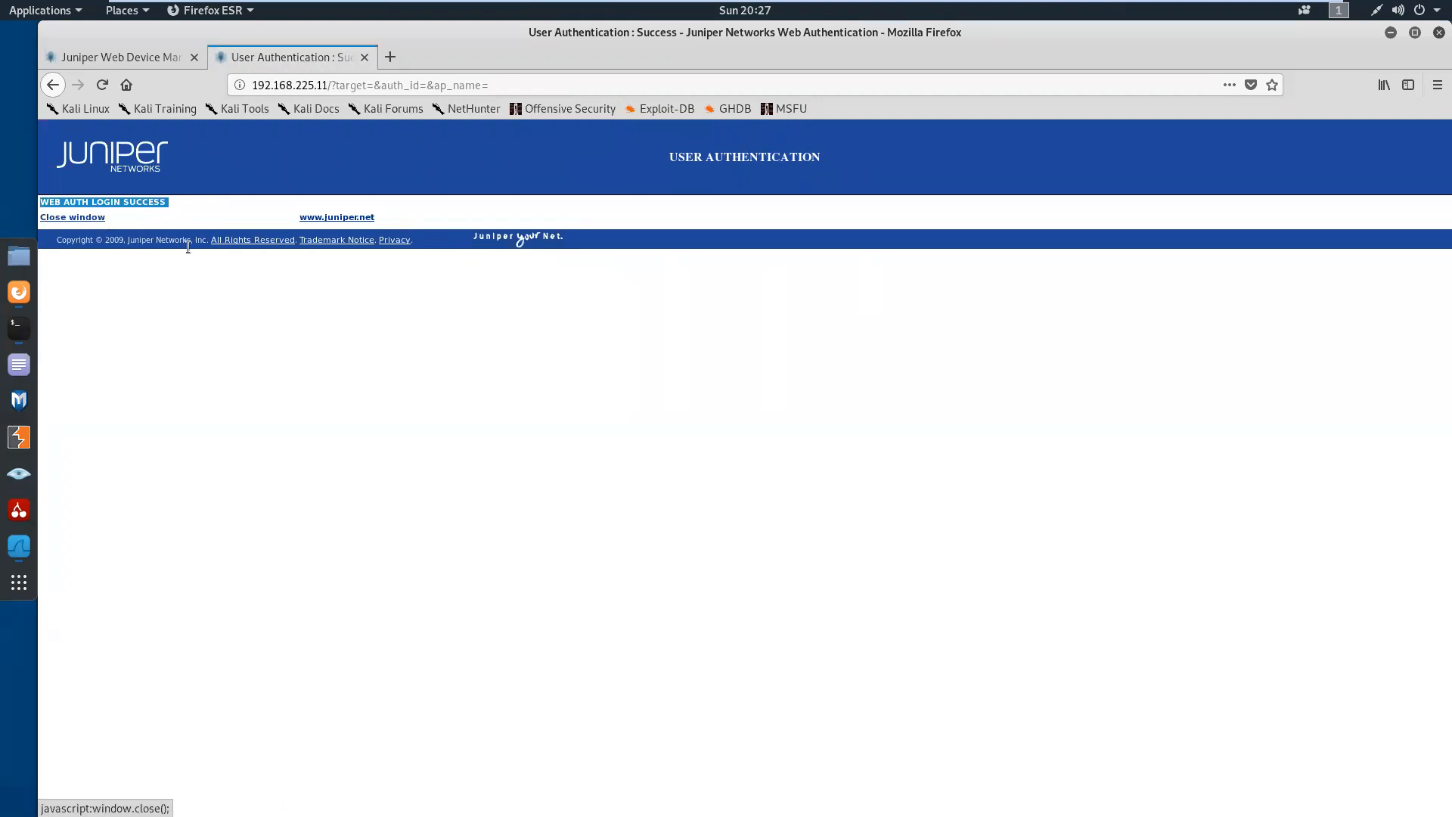
# Test internet access from the local Kali shell by pinging 8.8.8.8, stop the ping, and bring the Juniper Web Device Manager page forward
pyautogui.click(20, 329)
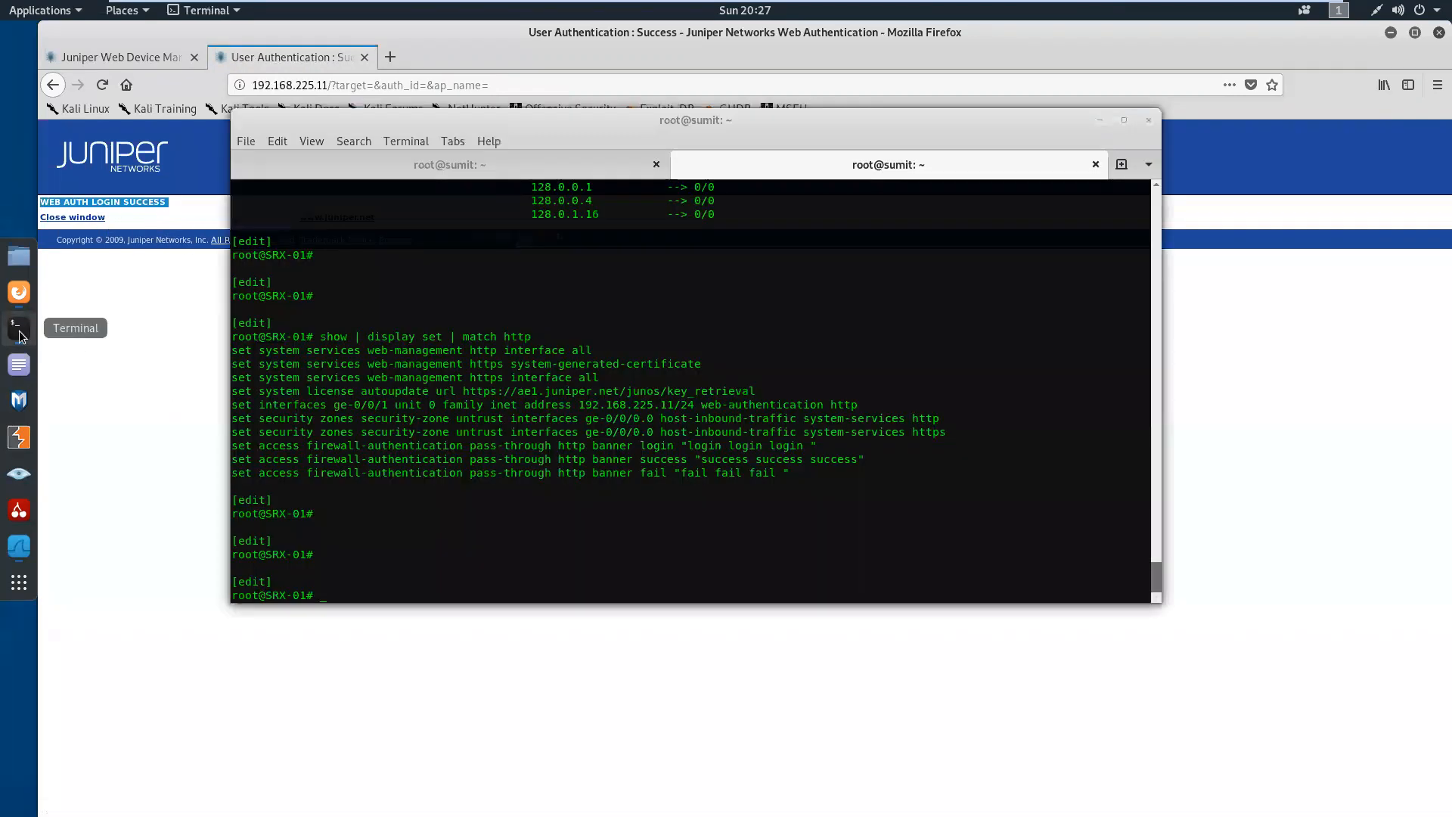
pyautogui.click(486, 171)
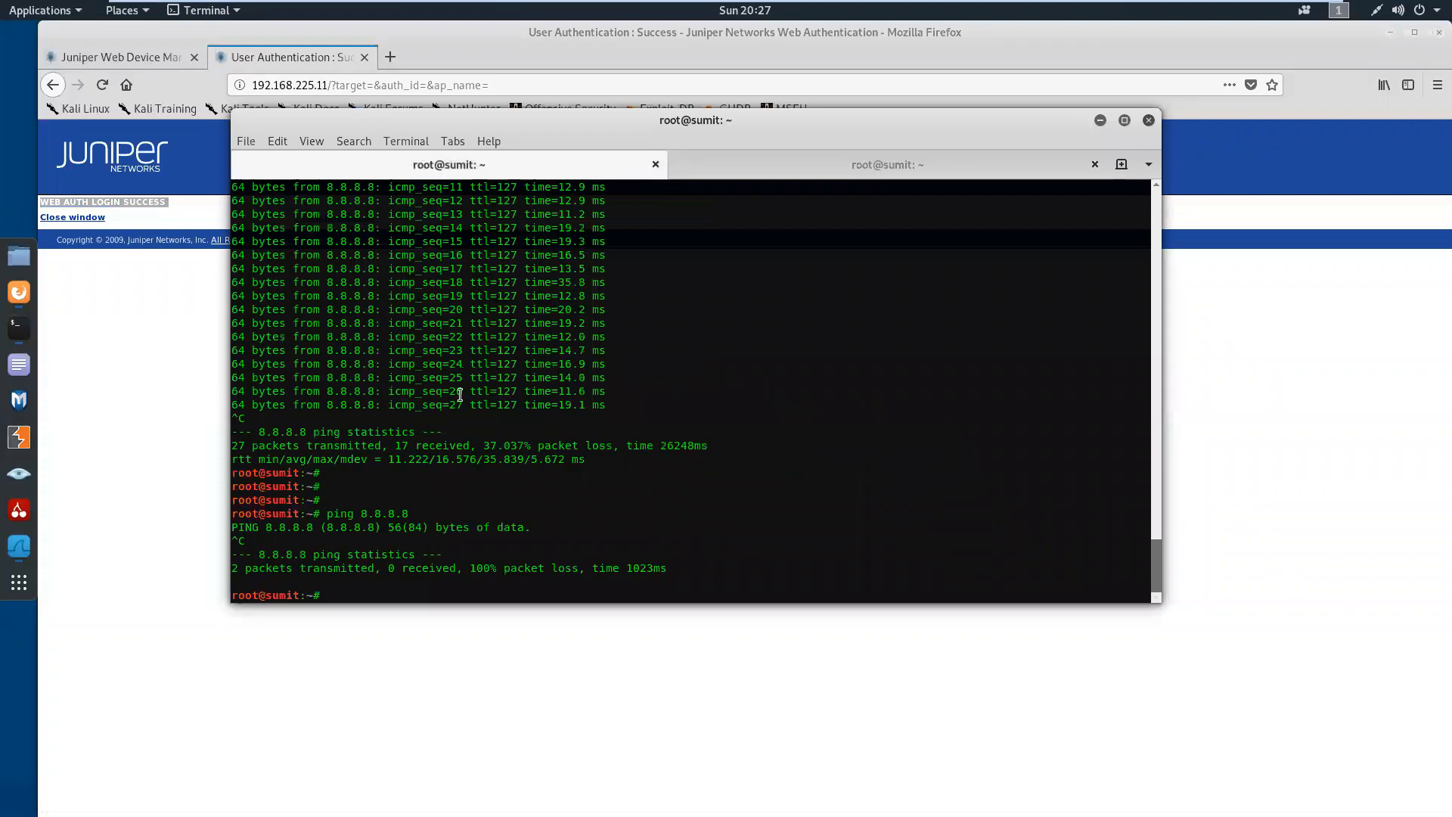
pyautogui.write('ping 8.8.8.8')
pyautogui.press('Return')
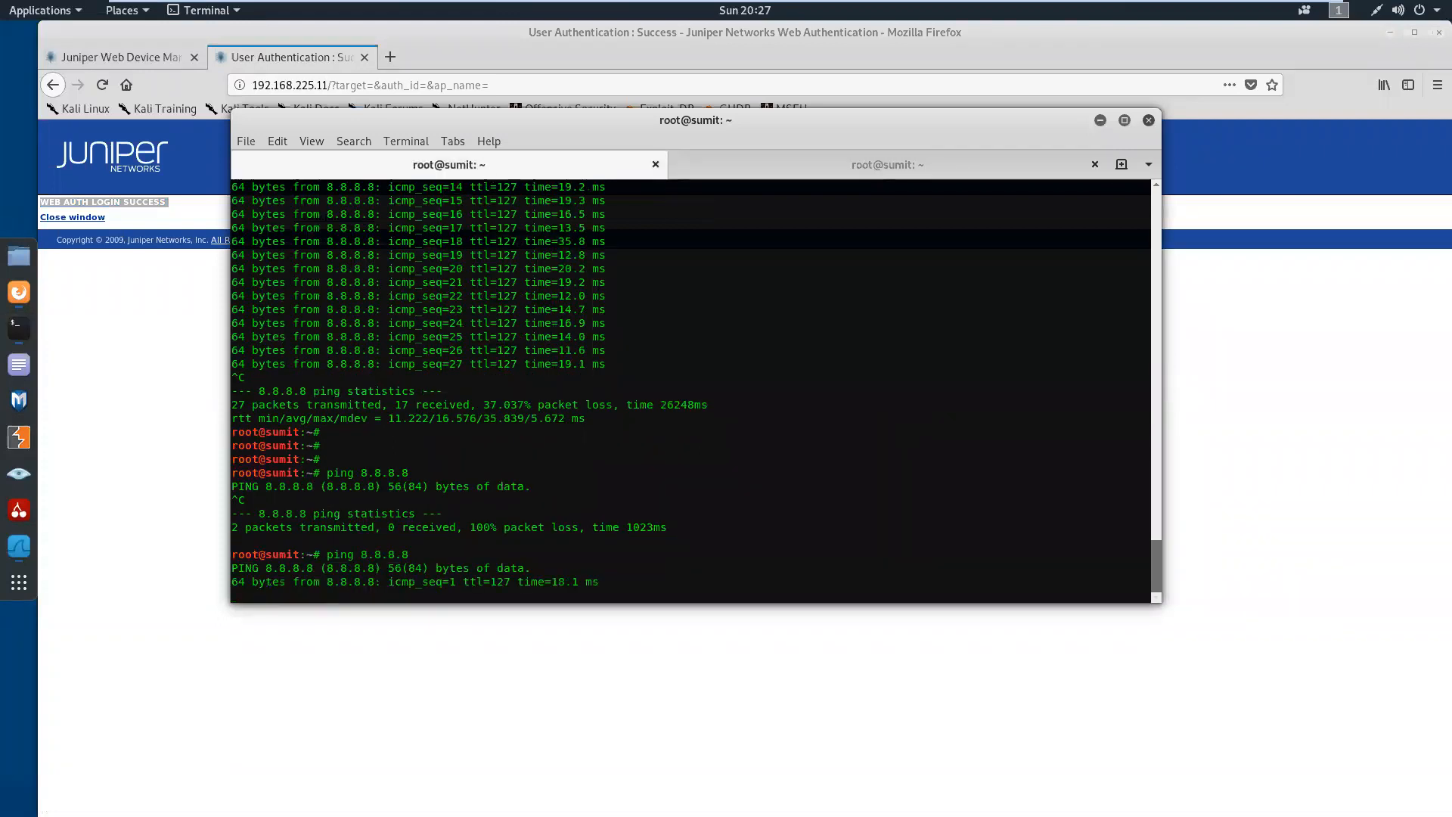
pyautogui.hotkey('ctrl', 'c')
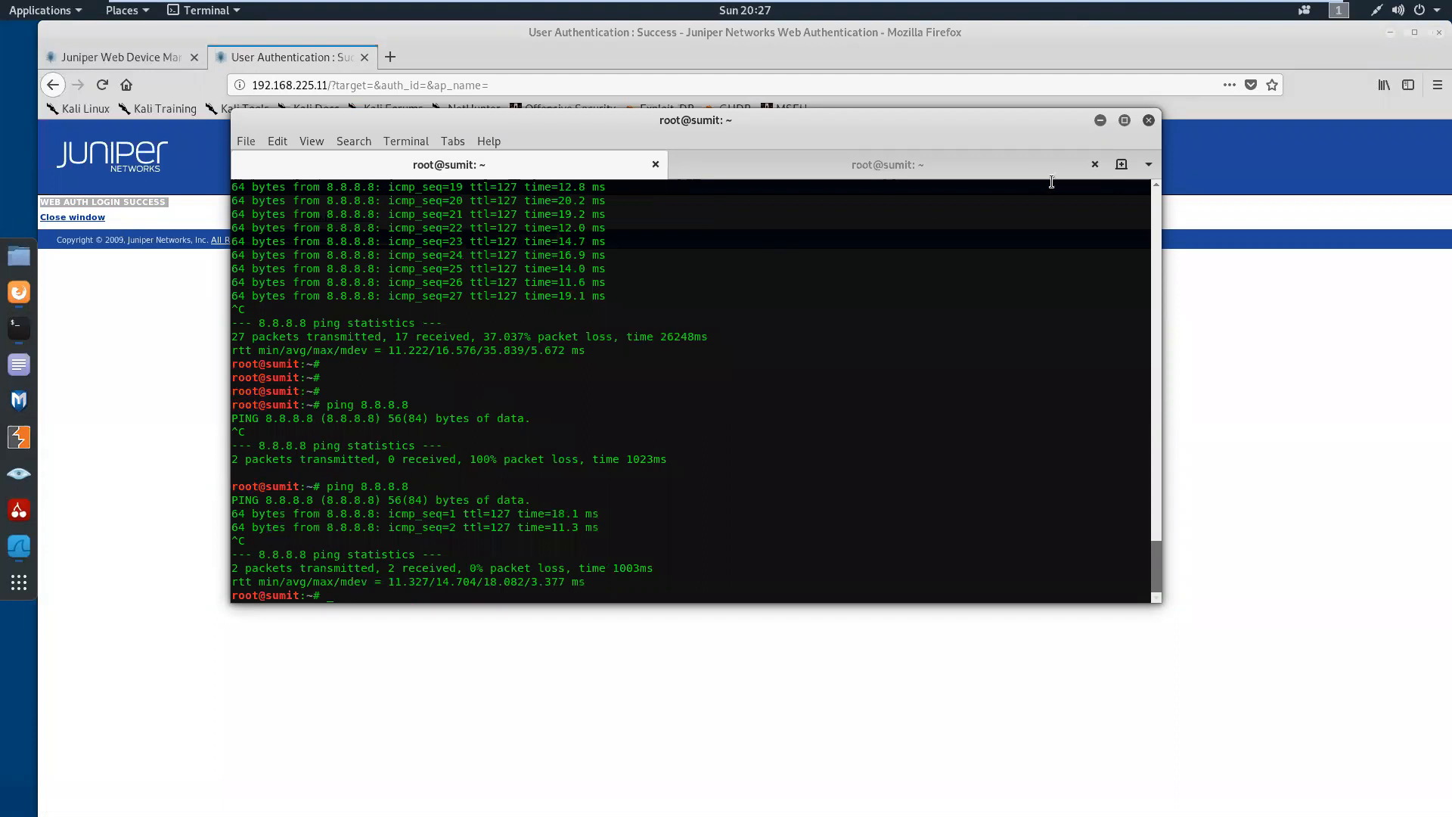
pyautogui.click(1100, 121)
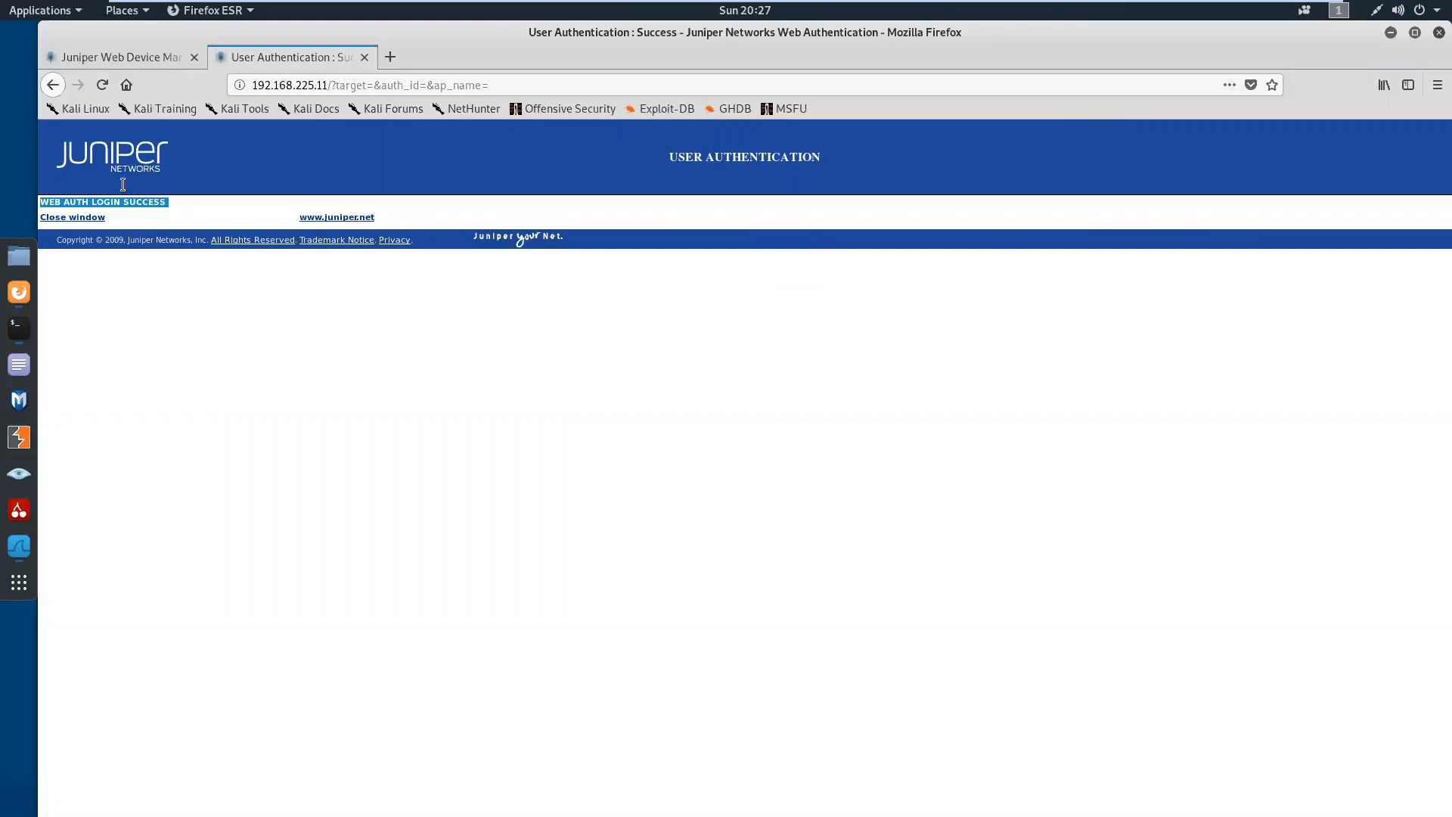
pyautogui.click(151, 61)
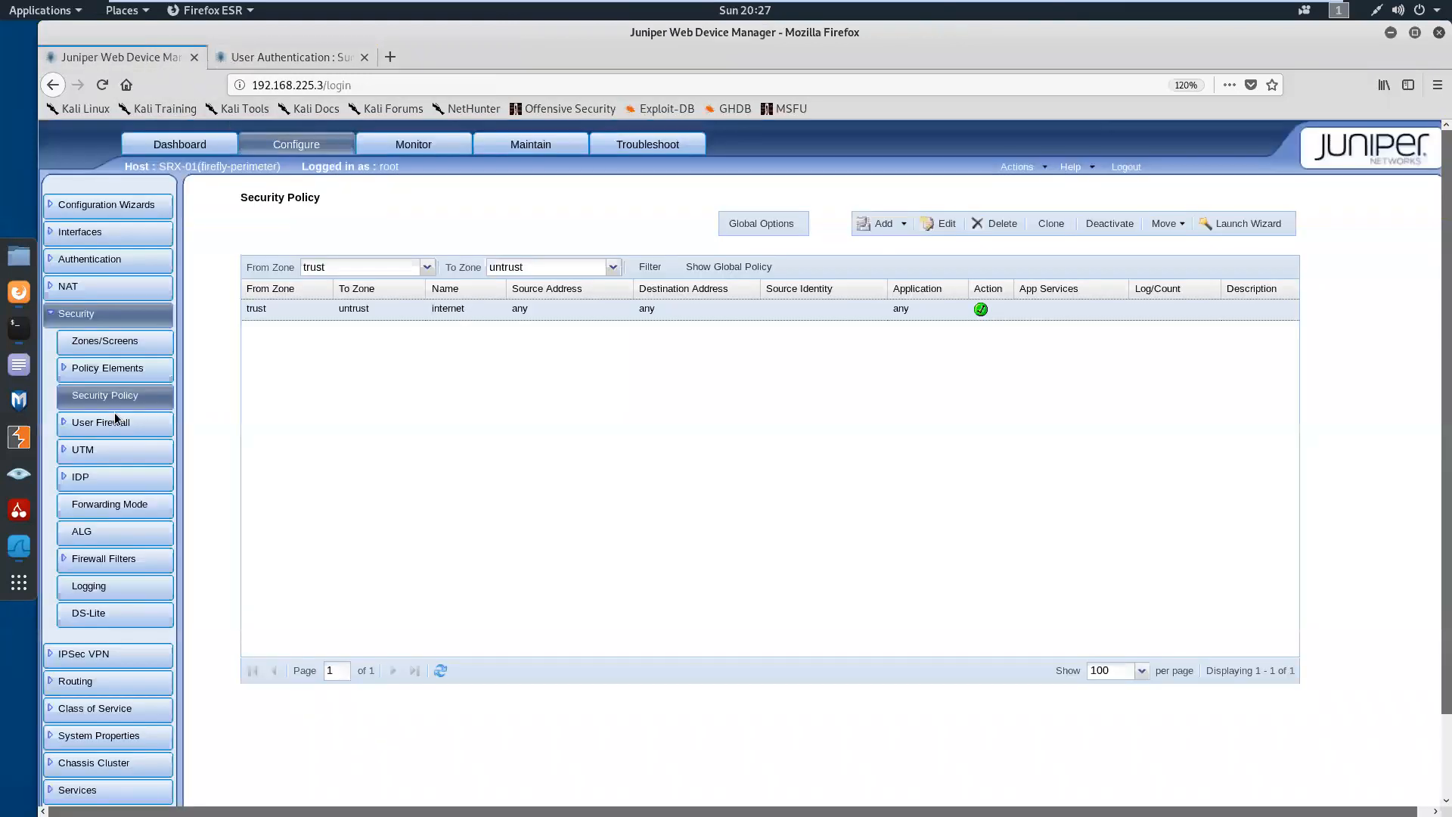
# Switch to the SRX-01 CLI session in the terminal and run show security firewall-authentication users from configuration mode
pyautogui.click(20, 327)
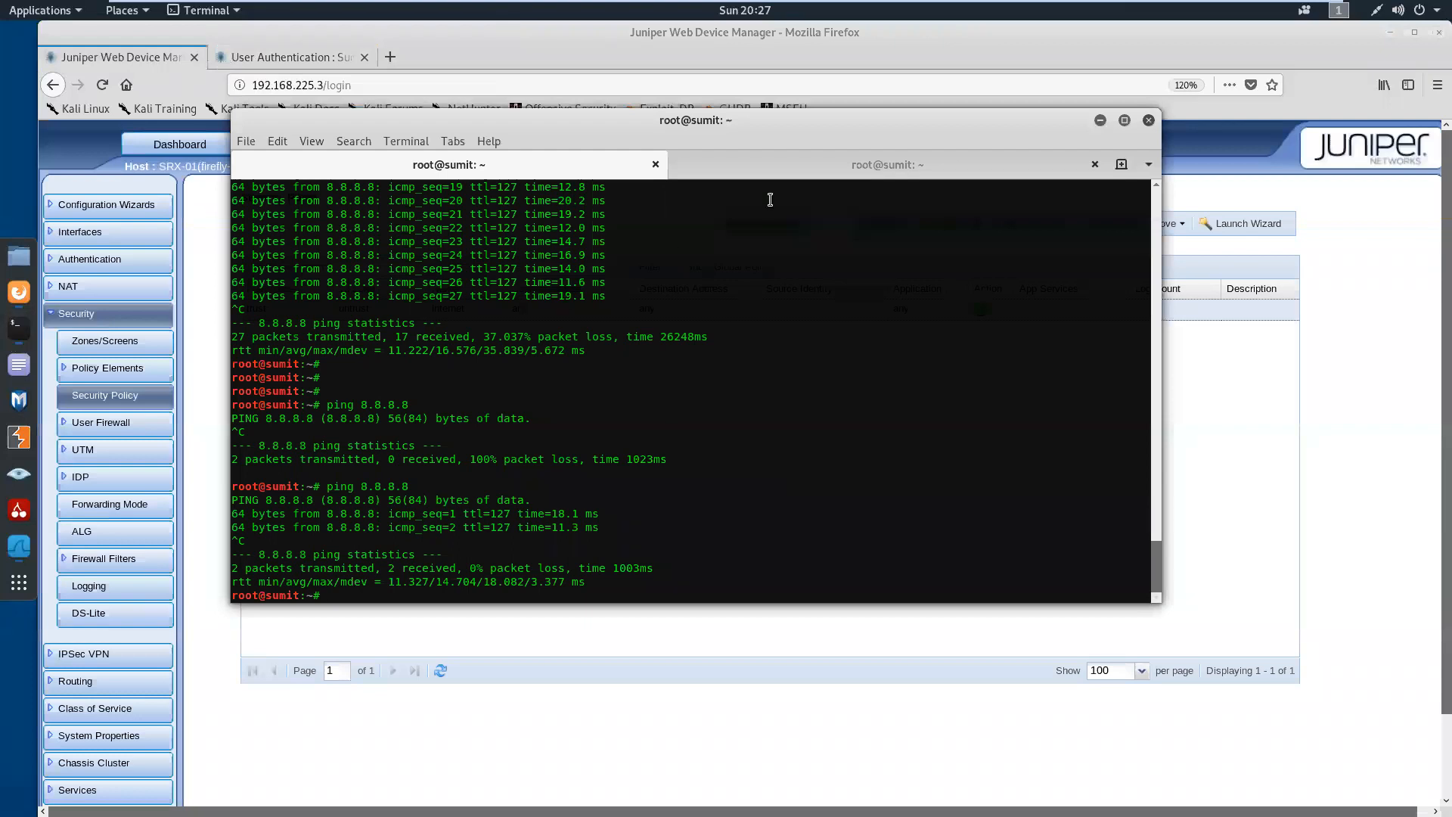
pyautogui.click(805, 168)
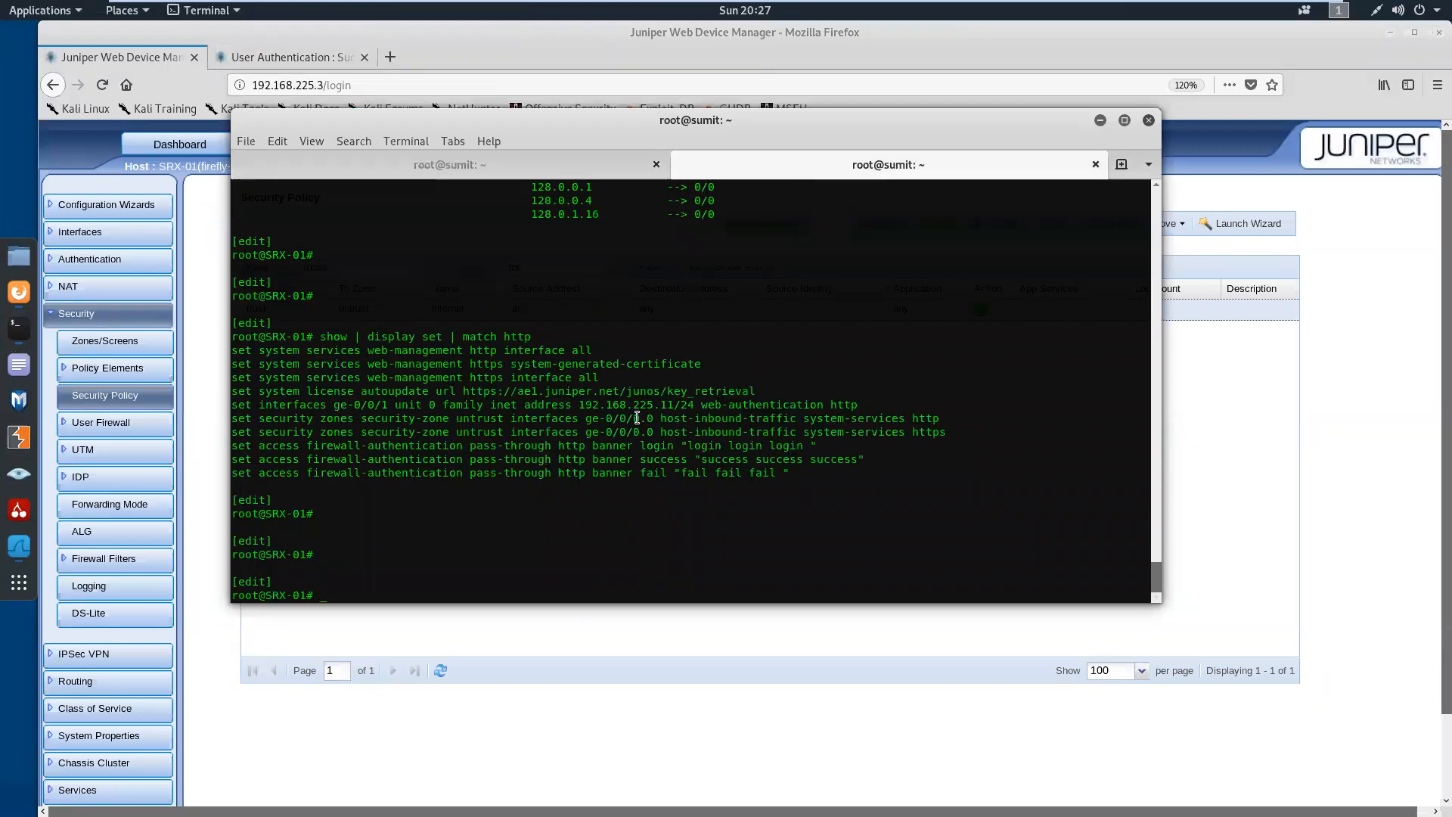
pyautogui.write('run clear security firewall-authentication users identifier 1')
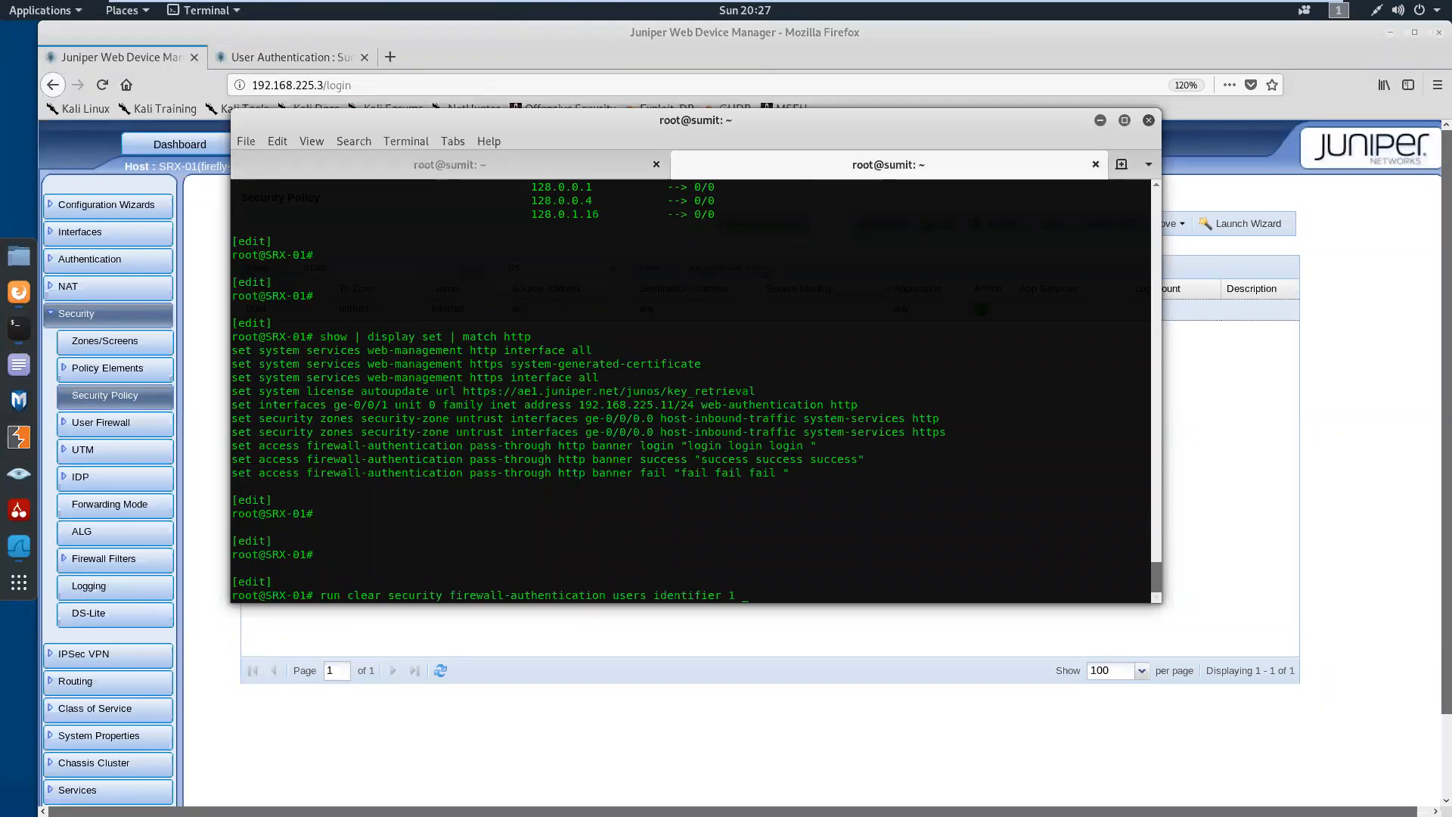
pyautogui.press('Up')
pyautogui.press('Return')
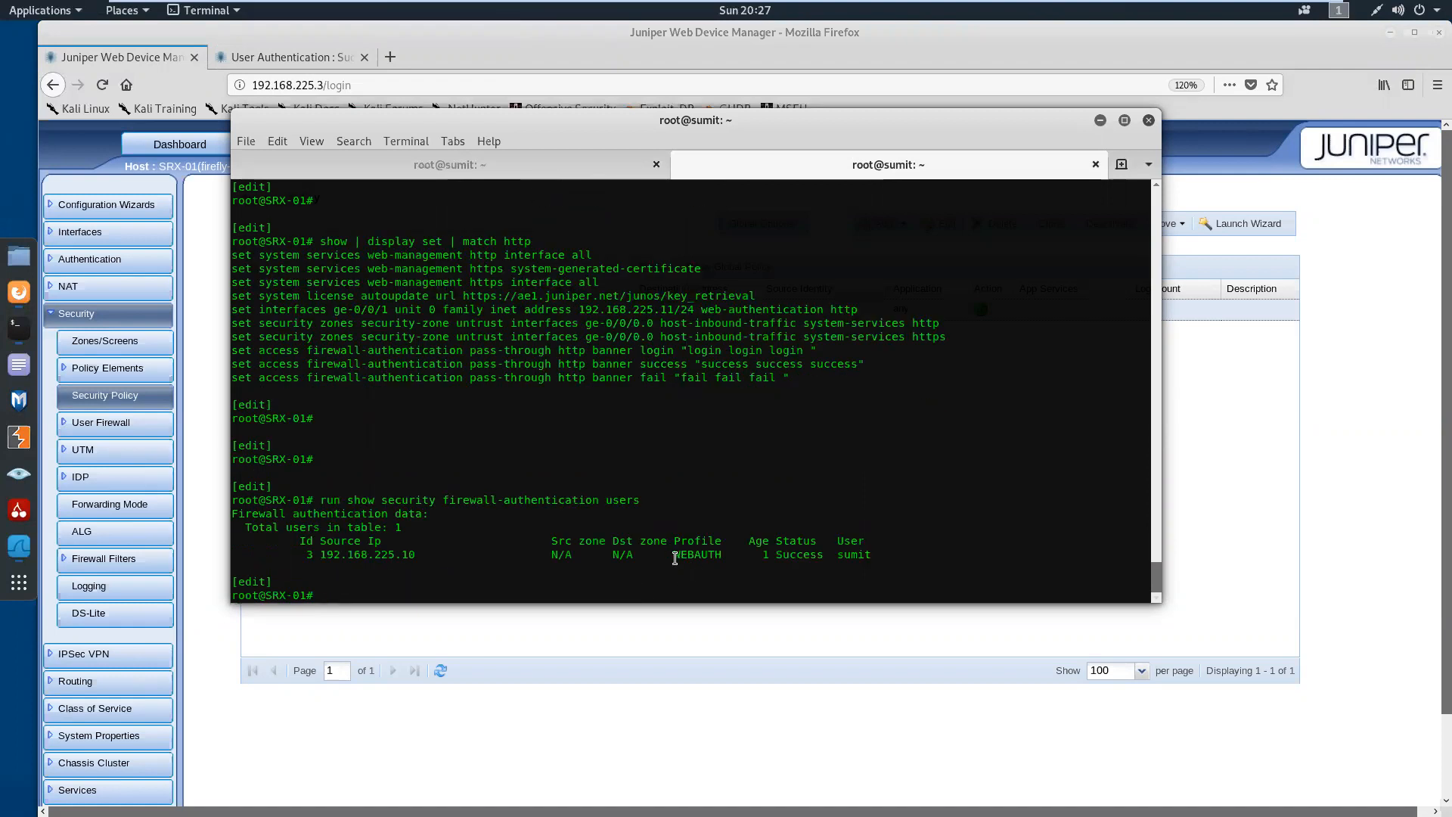
# Highlight the WEBAUTH profile and the user name in the firewall-authentication listing, clear the selection, and get fresh prompts
pyautogui.moveTo(672, 559); pyautogui.dragTo(721, 563)
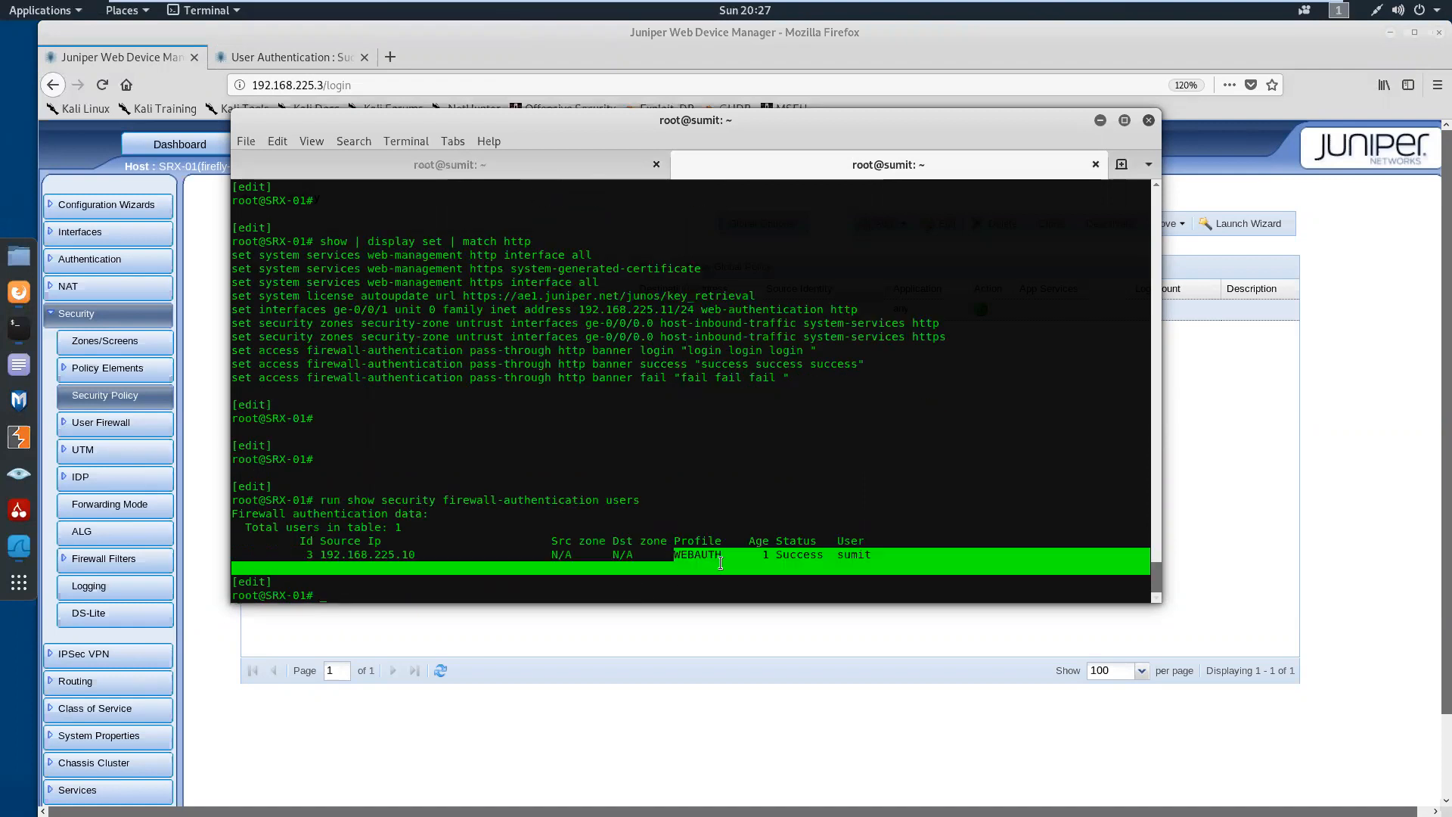
pyautogui.click(843, 557)
pyautogui.moveTo(842, 557); pyautogui.dragTo(877, 558)
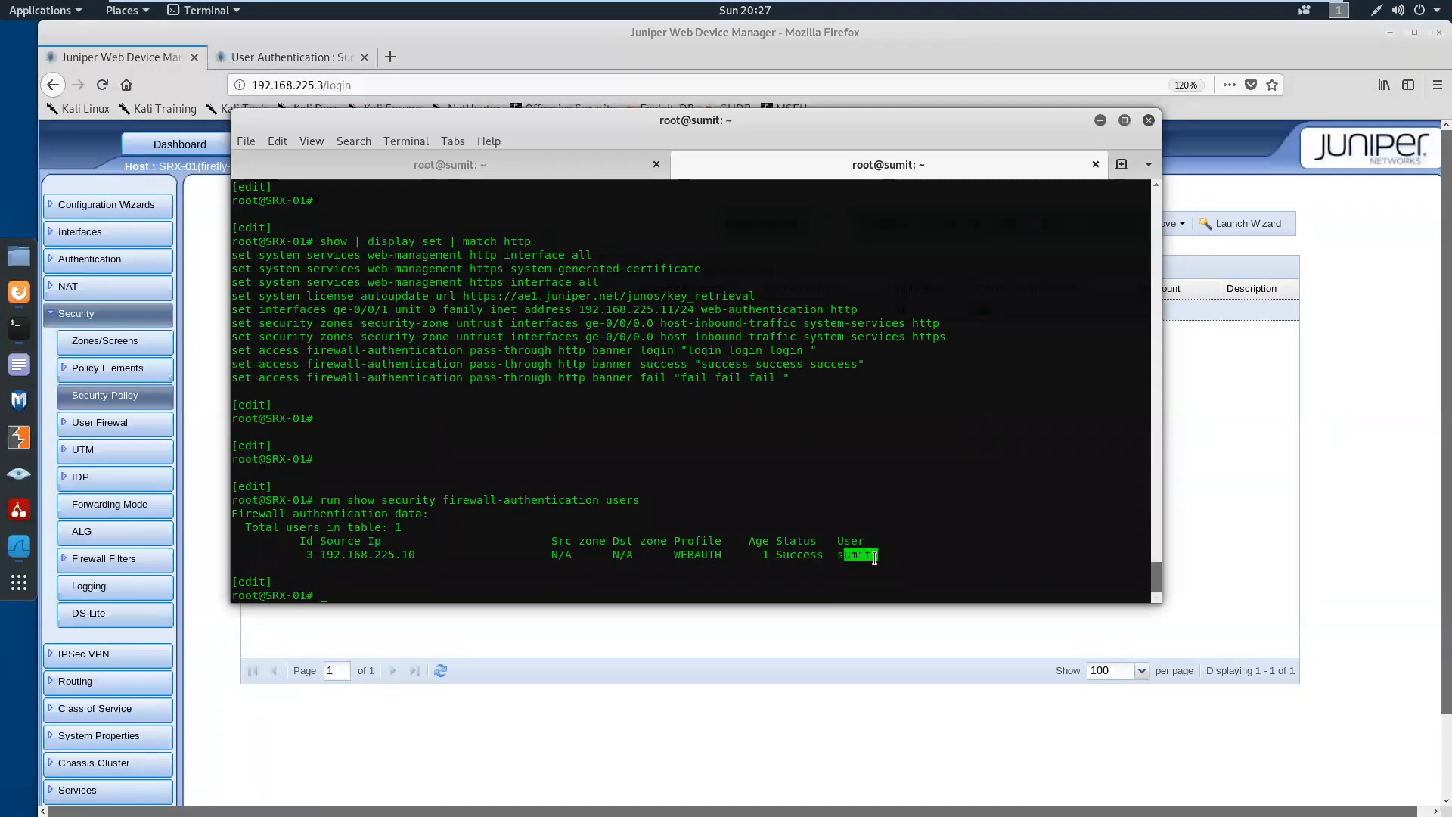
pyautogui.click(473, 544)
pyautogui.press('Return')
pyautogui.press('Return')
pyautogui.press('Return')
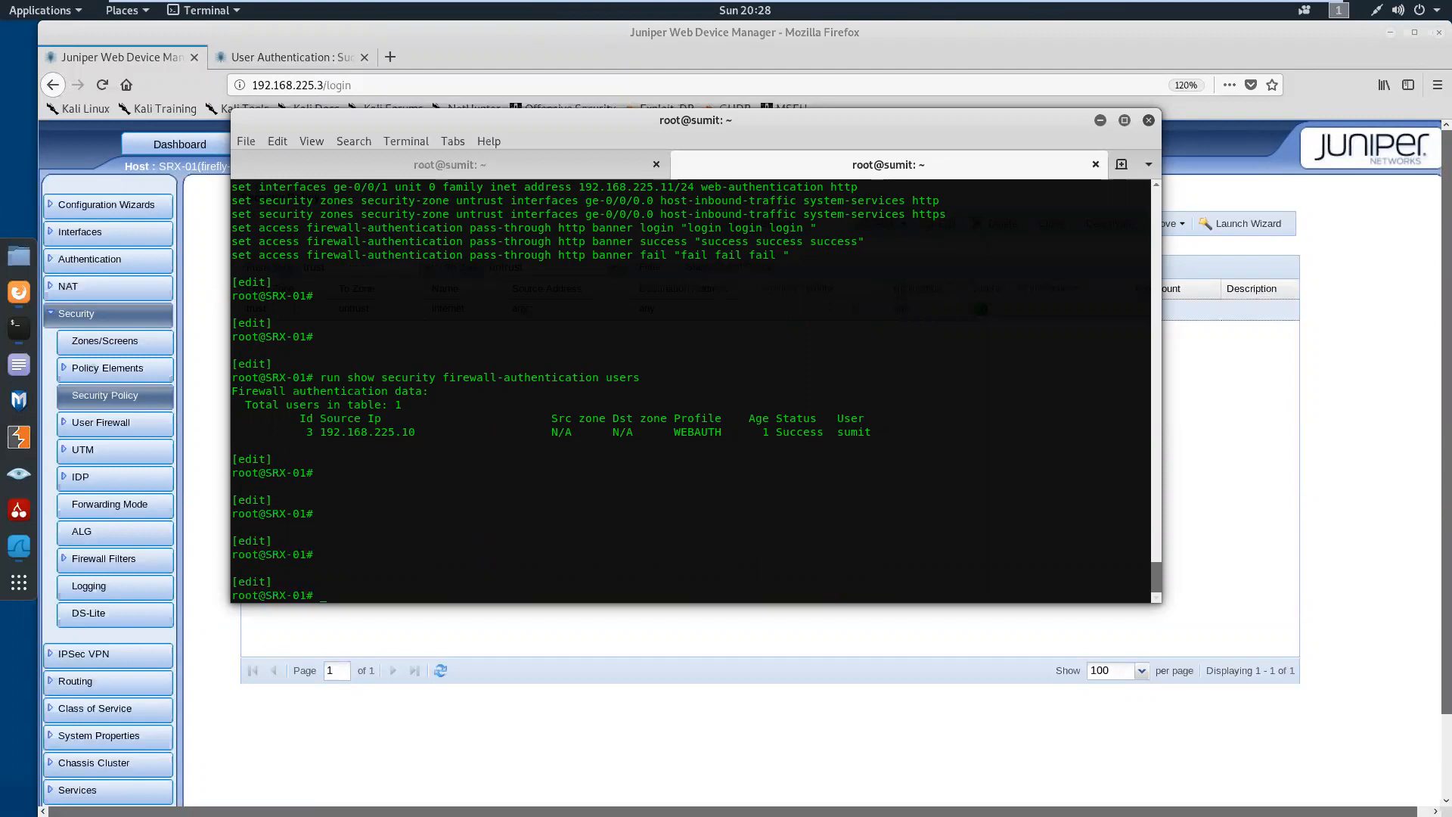
pyautogui.moveTo(1039, 5)
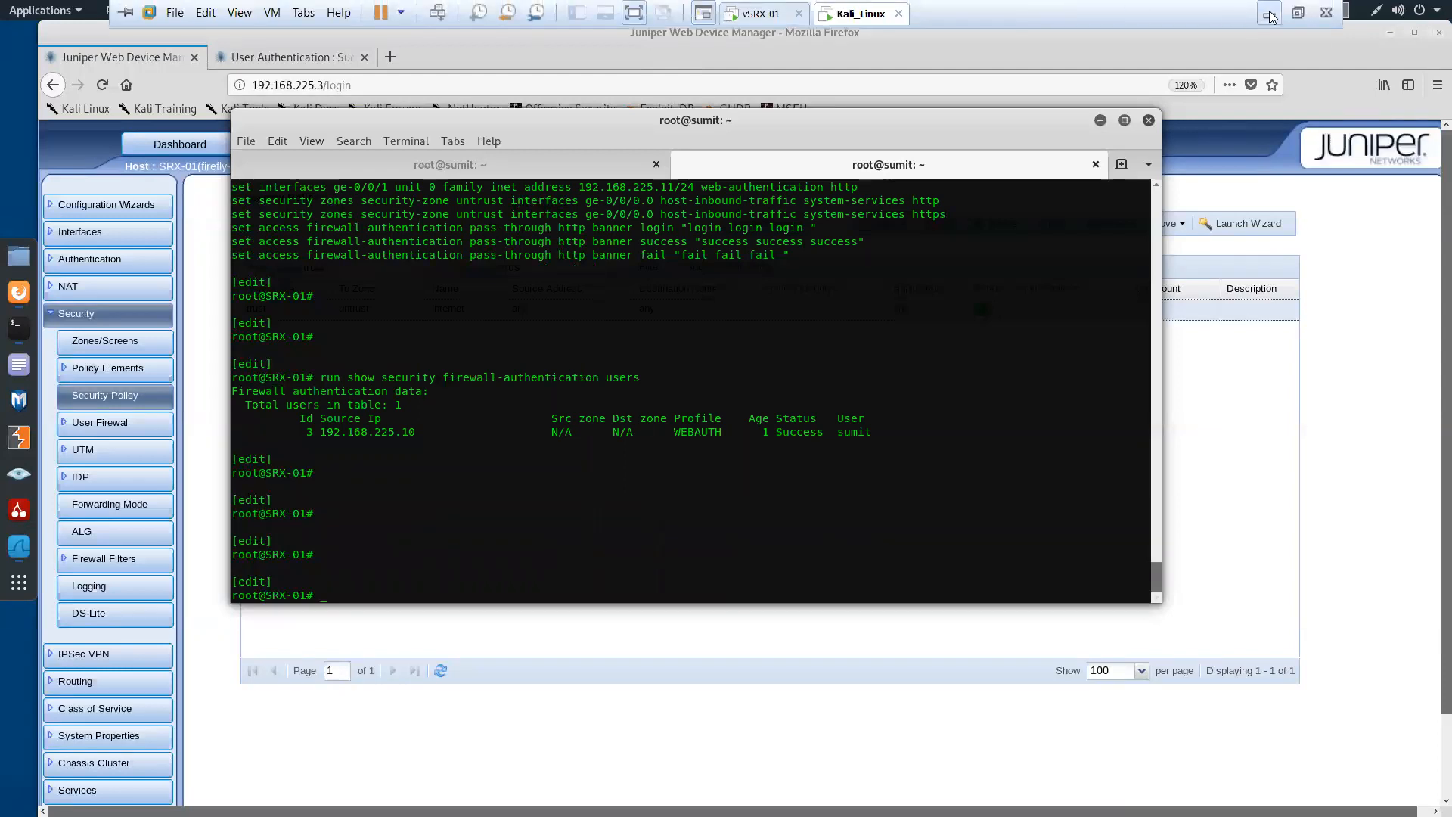